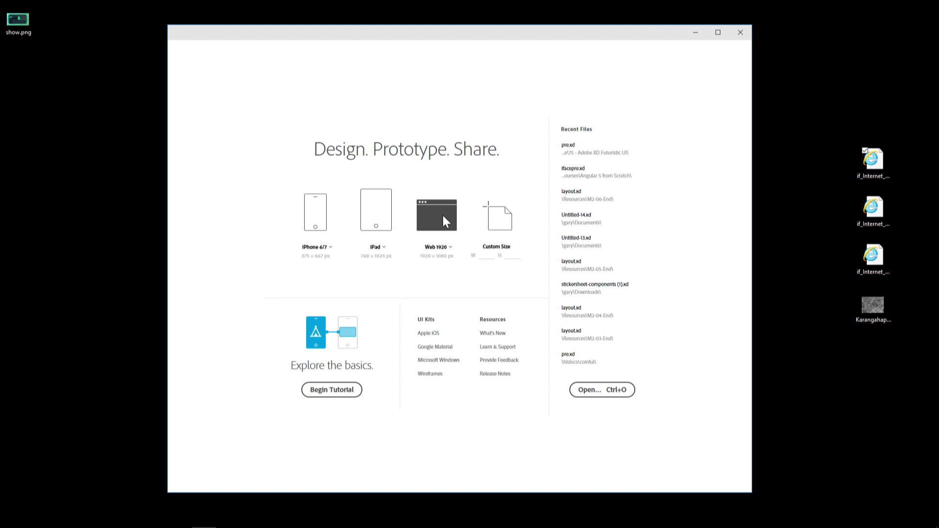
Create a new Web 1920 document and maximize its window.
left_click(443, 216)
double_click(462, 35)
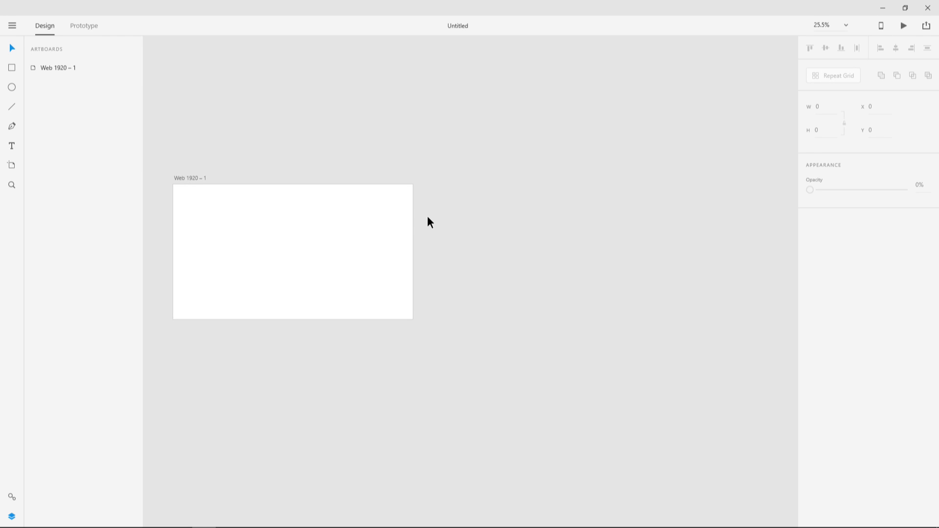
scroll(383, 222, "up", 3)
key("space")
left_click_drag(346, 230, 479, 210)
scroll(495, 211, "up", 1)
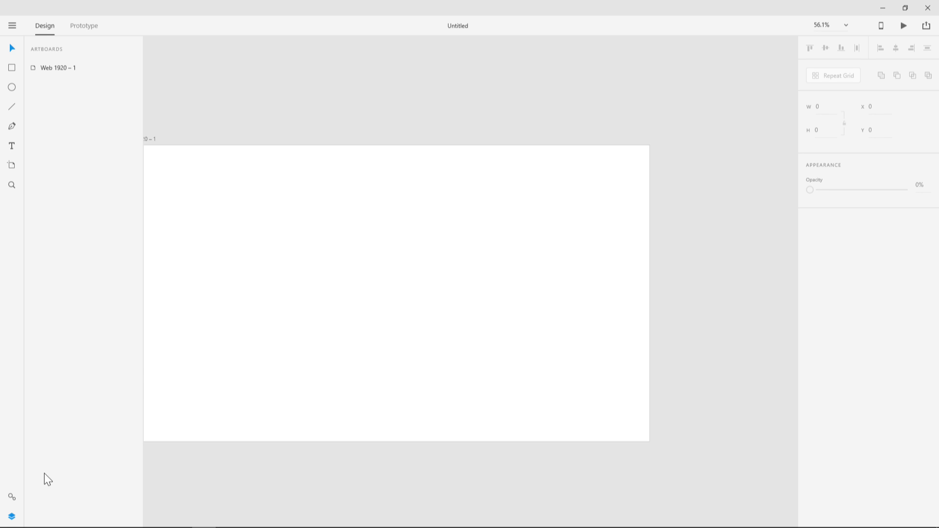
Hide the layer list to give the empty artboard more canvas space.
left_click(11, 517)
key("space")
left_click_drag(317, 270, 421, 248)
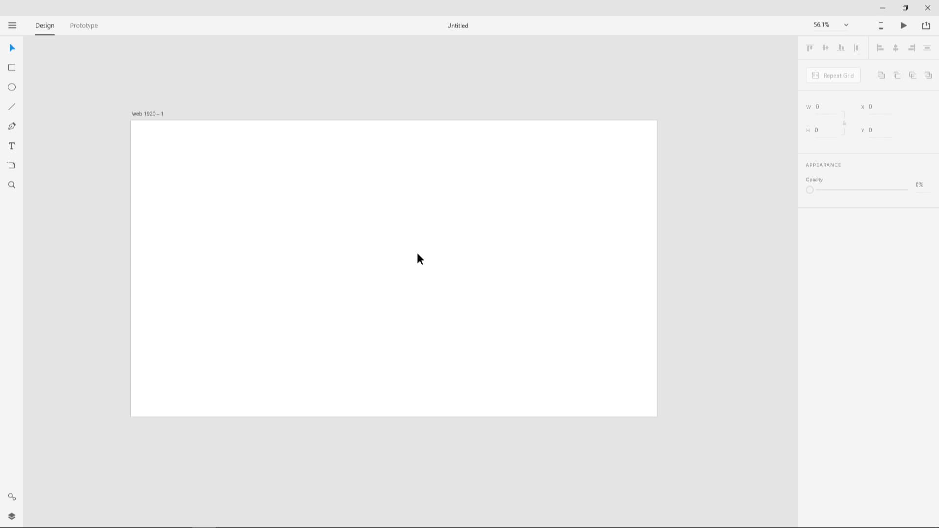
scroll(417, 254, "up", 1)
key("space")
left_click_drag(337, 230, 345, 226)
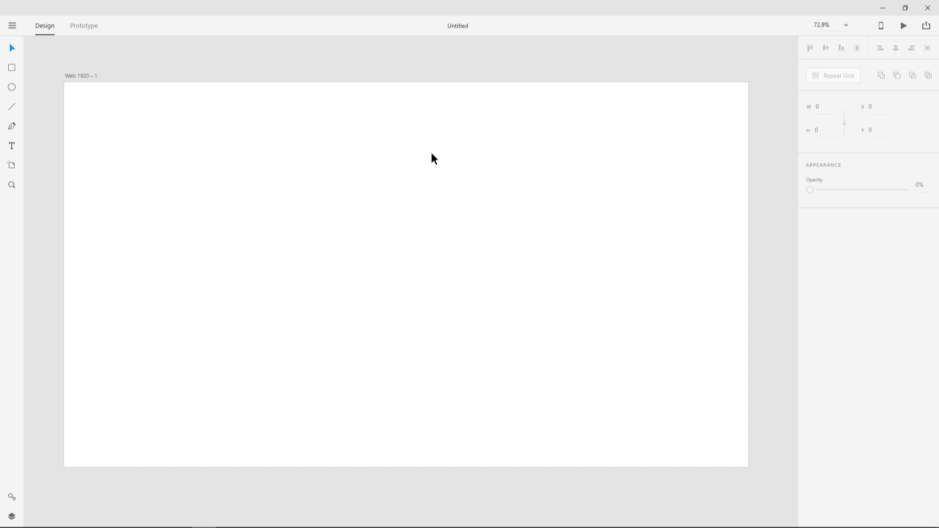
Rename the Web 1920 artboard as APP.
left_click(71, 76)
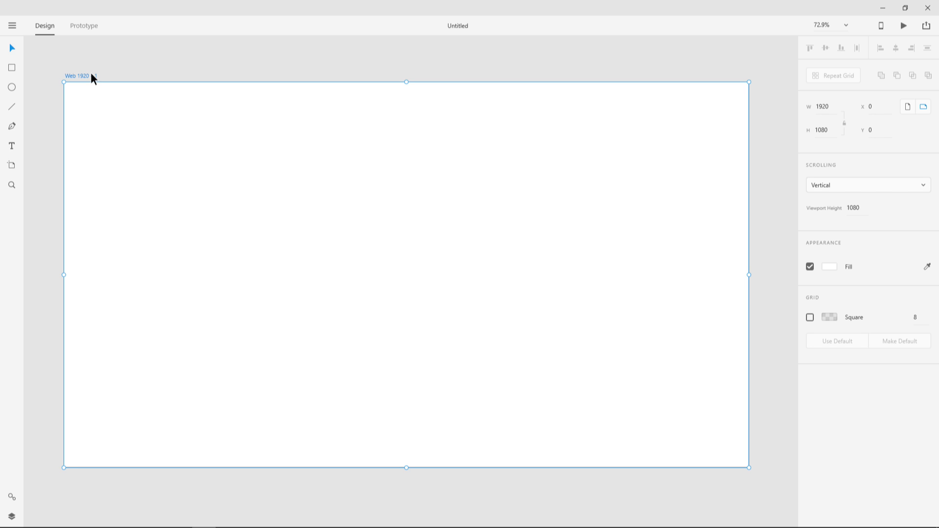
double_click(88, 77)
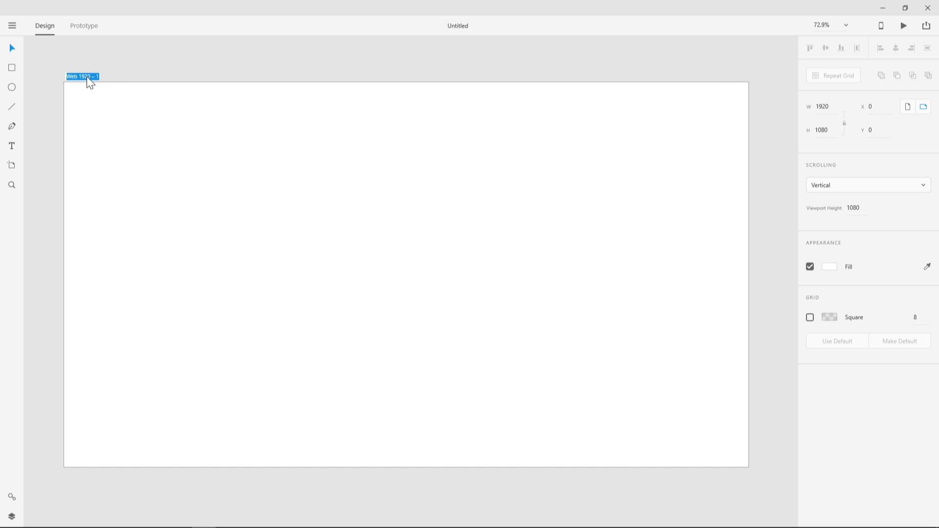
type("APP")
key("Return")
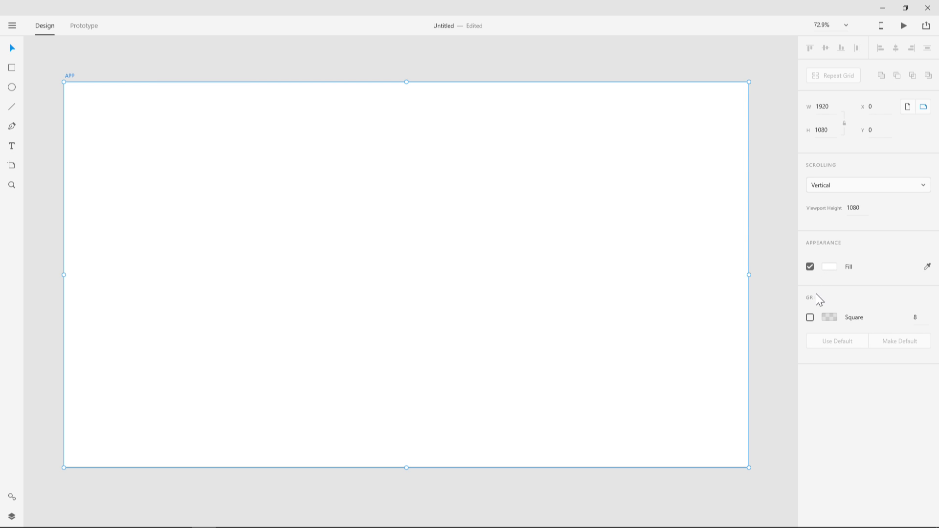
Change the APP artboard's fill to a gradient running diagonally from its upper-left corner to its lower-right corner.
left_click(831, 267)
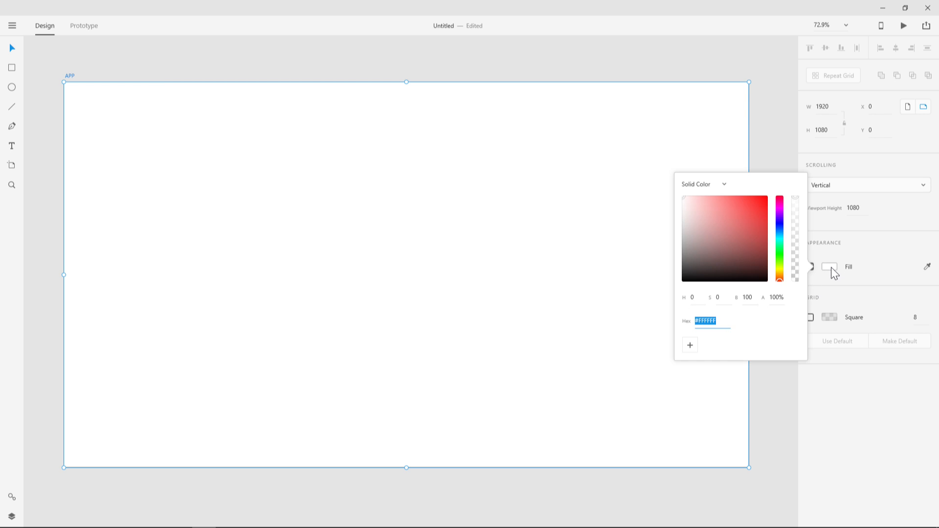
left_click(725, 184)
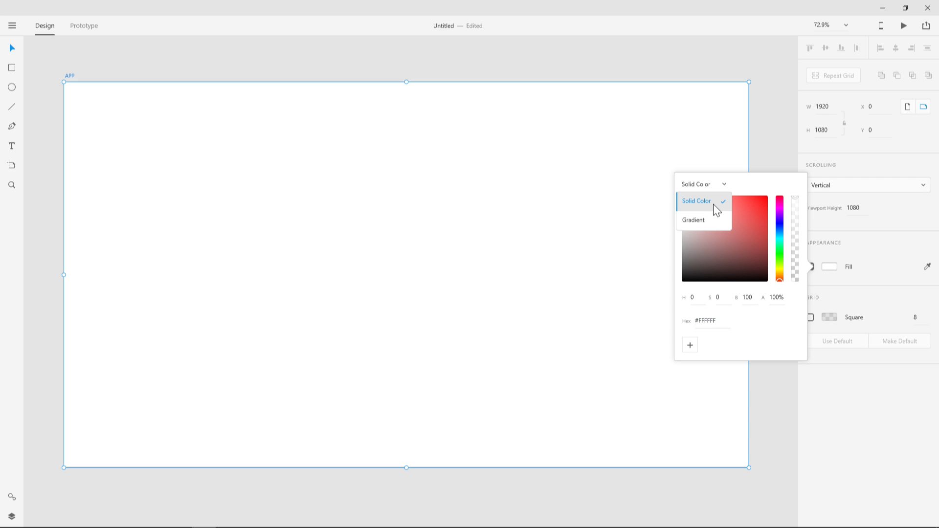
left_click(709, 220)
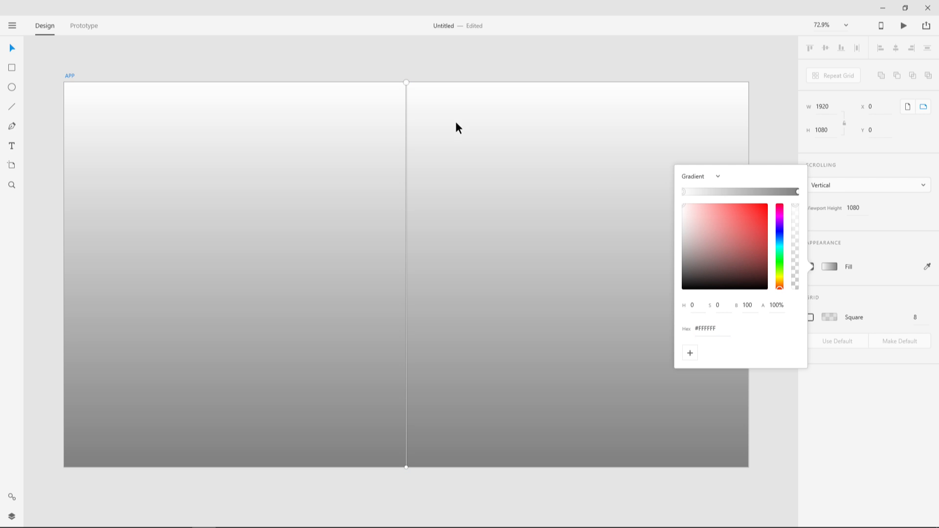
left_click_drag(406, 81, 102, 105)
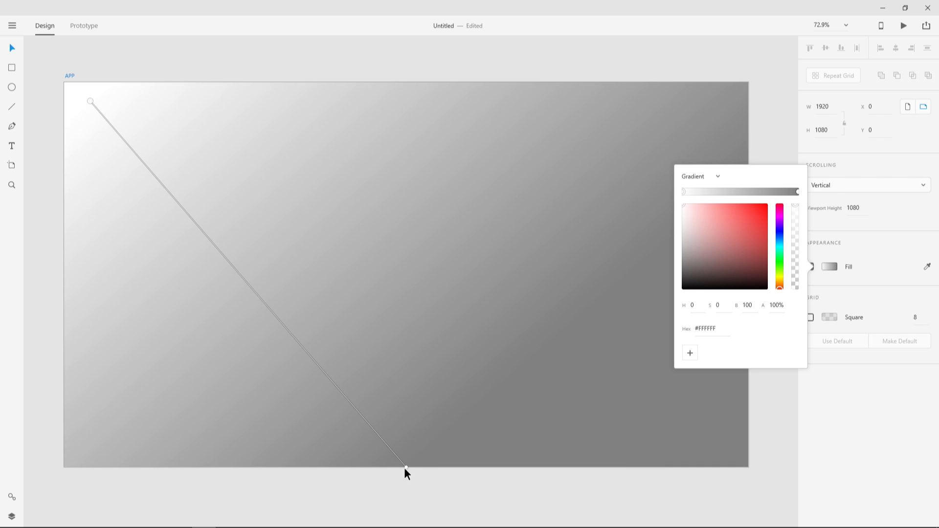
left_click_drag(405, 466, 728, 450)
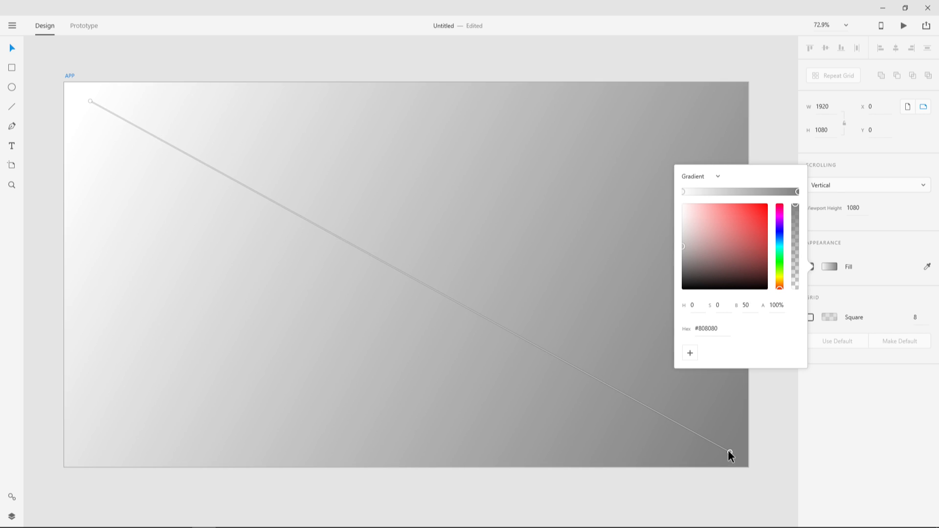
Set the gradient's start color, at the artboard's upper-left corner, to the bright green #16C98C.
left_click(684, 192)
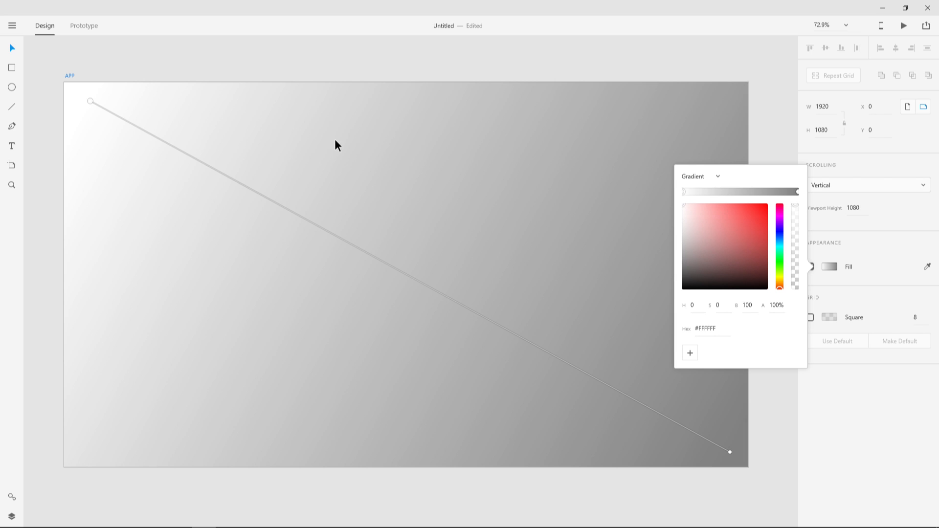
left_click(779, 251)
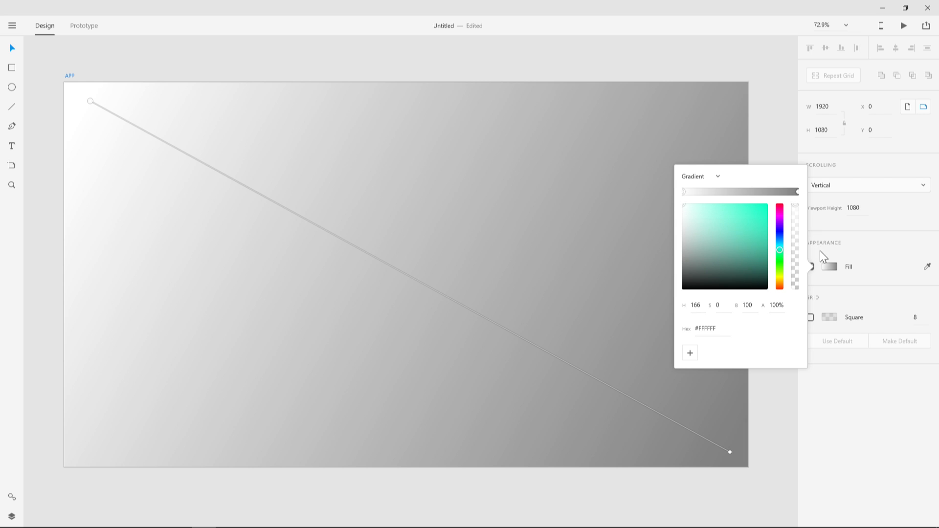
left_click(779, 248)
left_click_drag(755, 227, 758, 222)
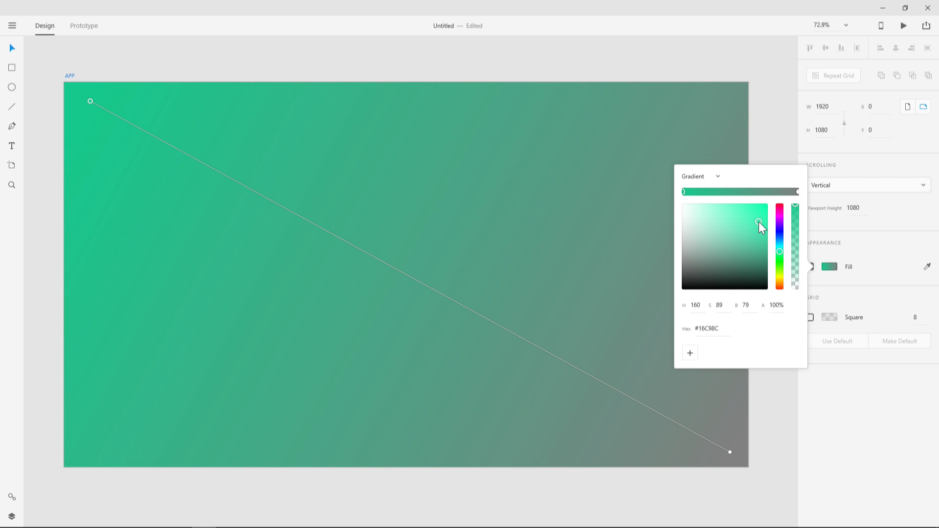
left_click_drag(719, 329, 693, 330)
left_click(724, 329)
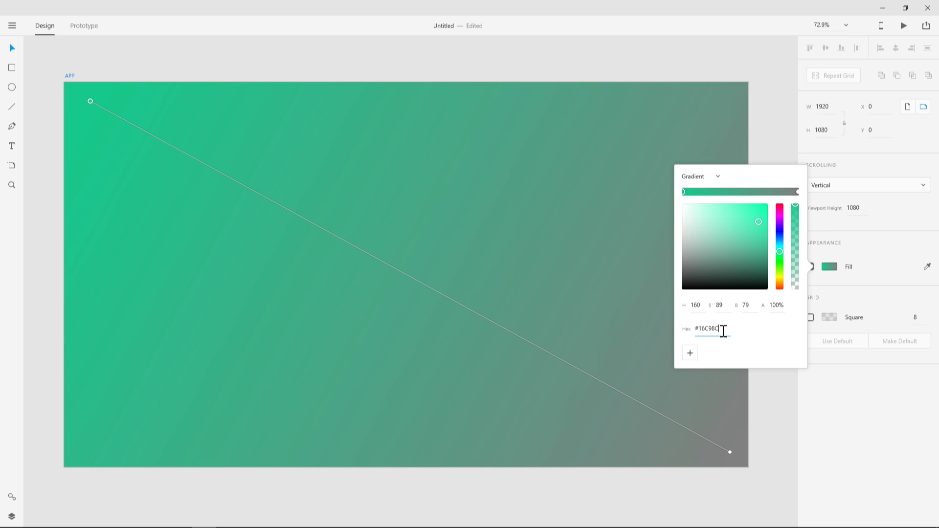
Set the gradient's end color, at the artboard's lower-right corner, to the darker green #14955D.
left_click(797, 192)
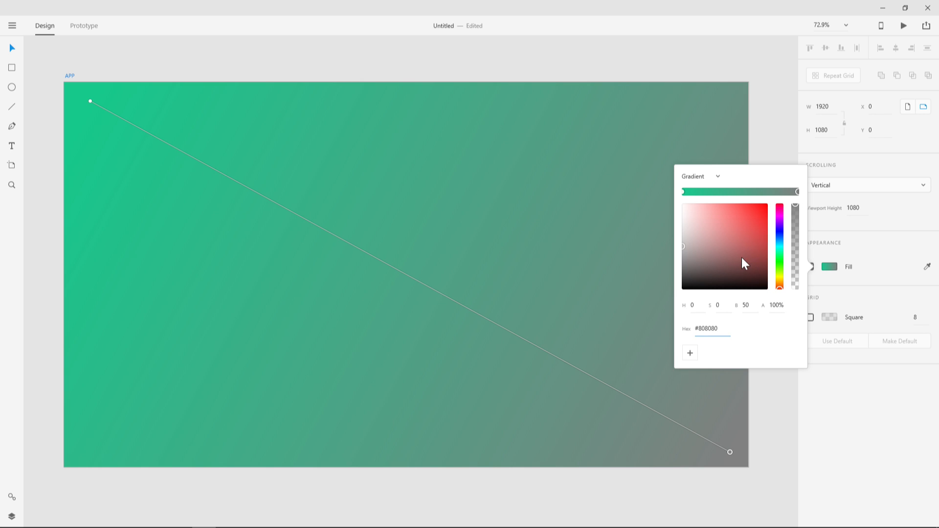
left_click_drag(779, 243, 778, 257)
left_click(753, 232)
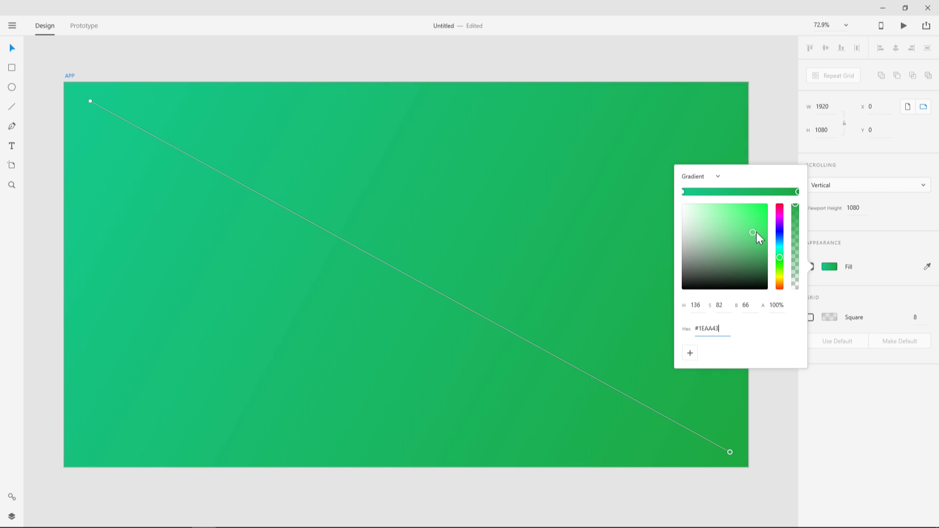
left_click(756, 235)
left_click_drag(779, 259, 779, 253)
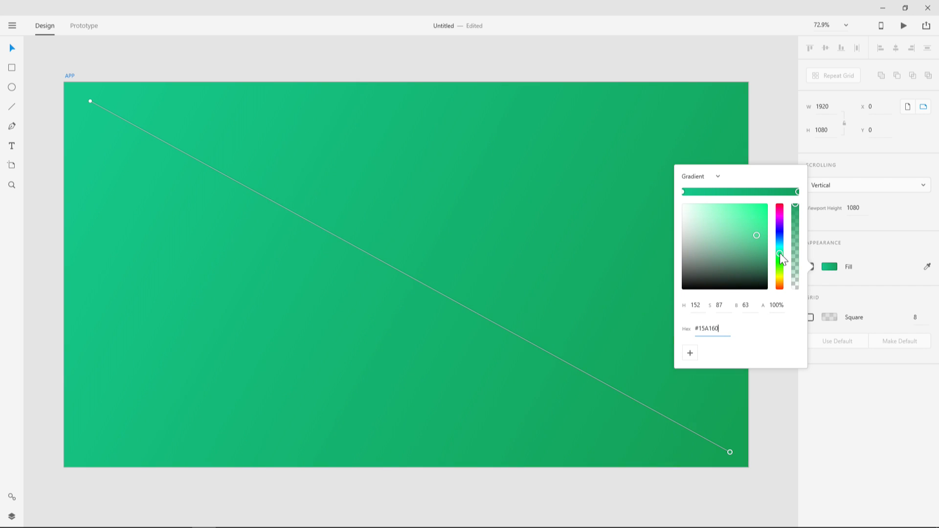
left_click(756, 239)
left_click(757, 239)
left_click(720, 332)
left_click(793, 170)
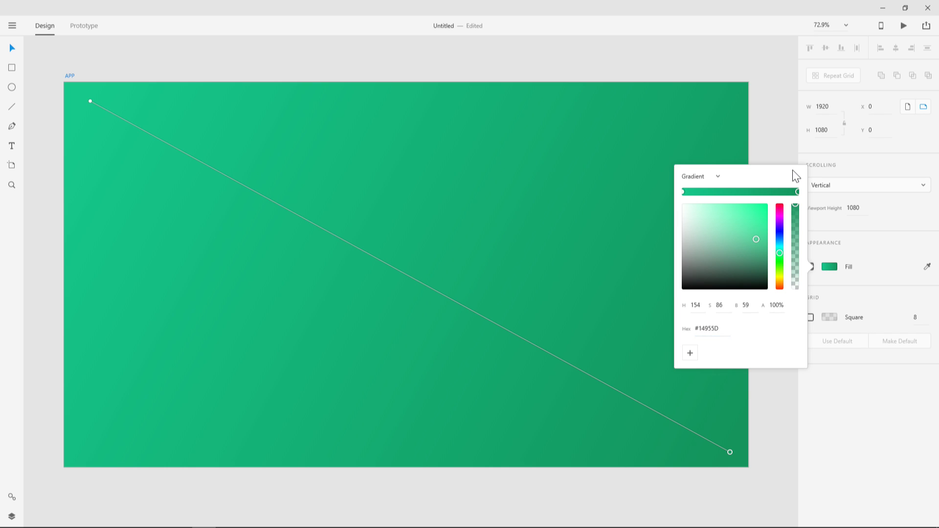
left_click(254, 58)
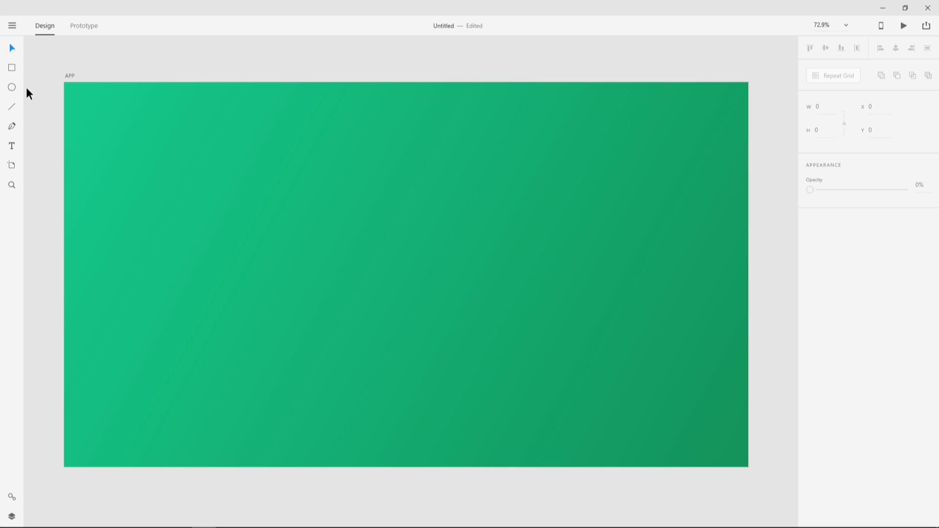
Draw a rectangle about 1463 by 744 in the middle of the artboard and round its corners to a radius of about 15.
left_click(16, 67)
mouse_move(144, 141)
left_mouse_down()
mouse_move(223, 189)
mouse_move(536, 243)
mouse_move(655, 405)
mouse_move(666, 393)
mouse_move(665, 405)
left_mouse_up()
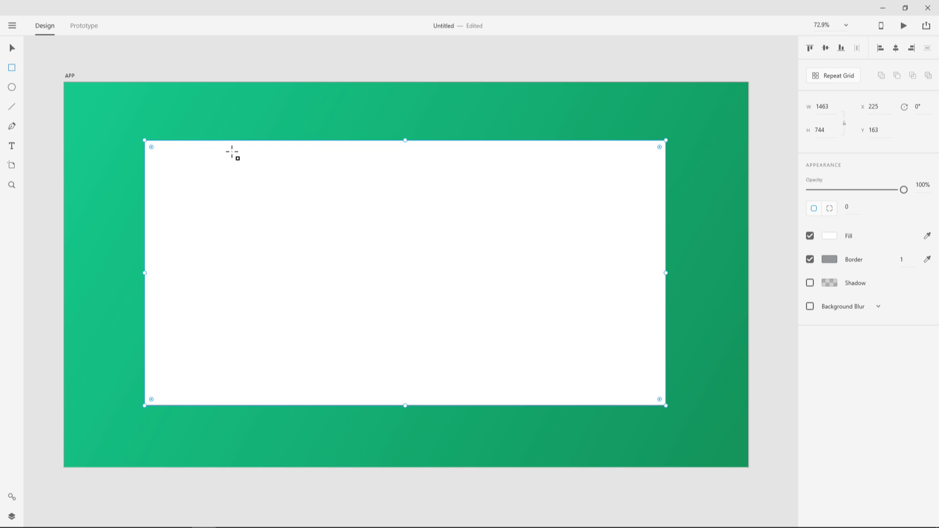
left_click_drag(658, 146, 664, 145)
left_click(12, 48)
left_click(565, 138)
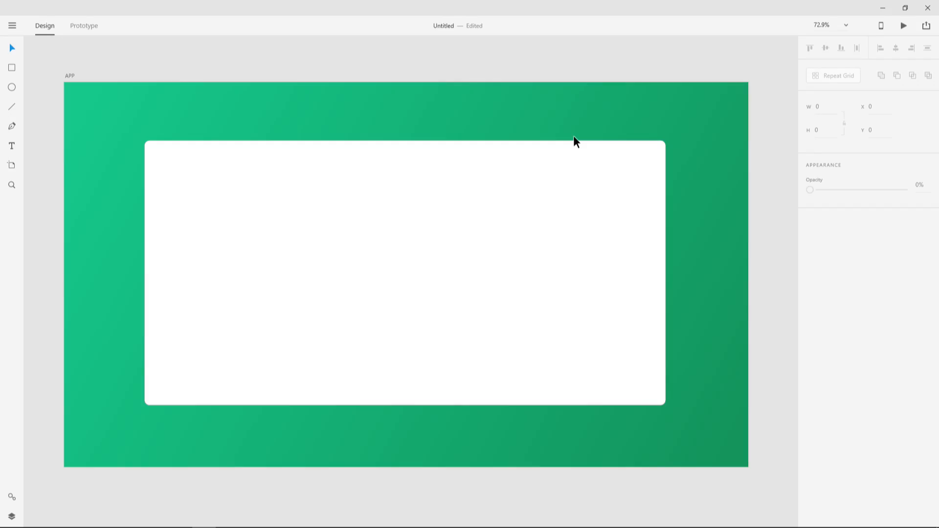
left_click(541, 168)
left_click(527, 87)
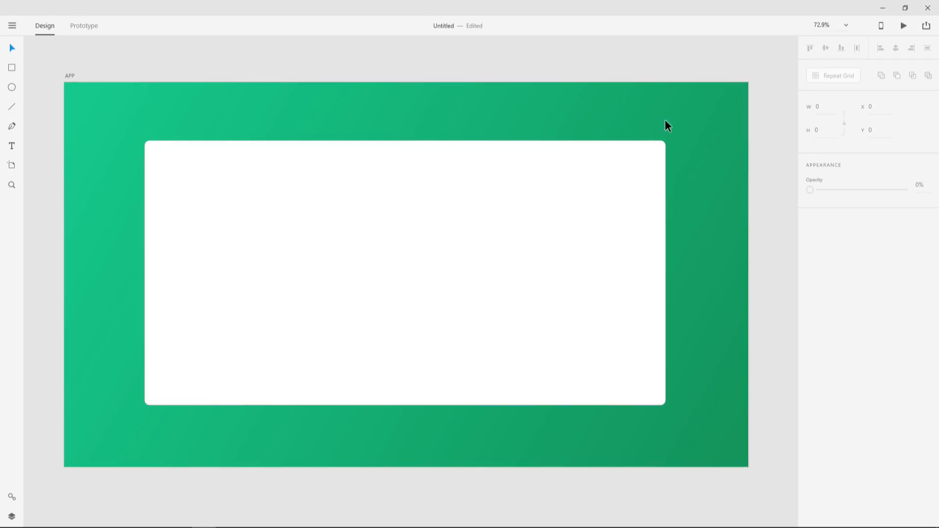
Try navy and purple shades as the large rectangle's solid fill and settle on the dark slate #242D31.
left_click(573, 184)
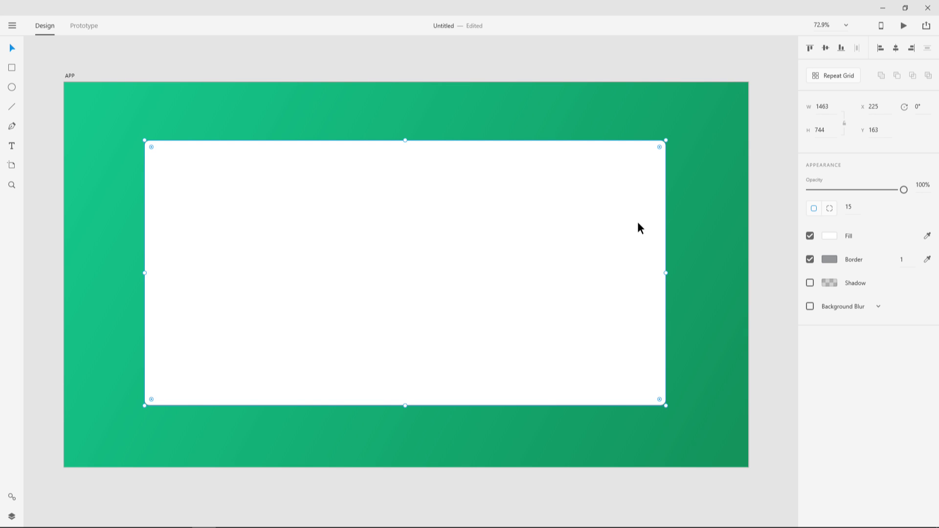
left_click(707, 123)
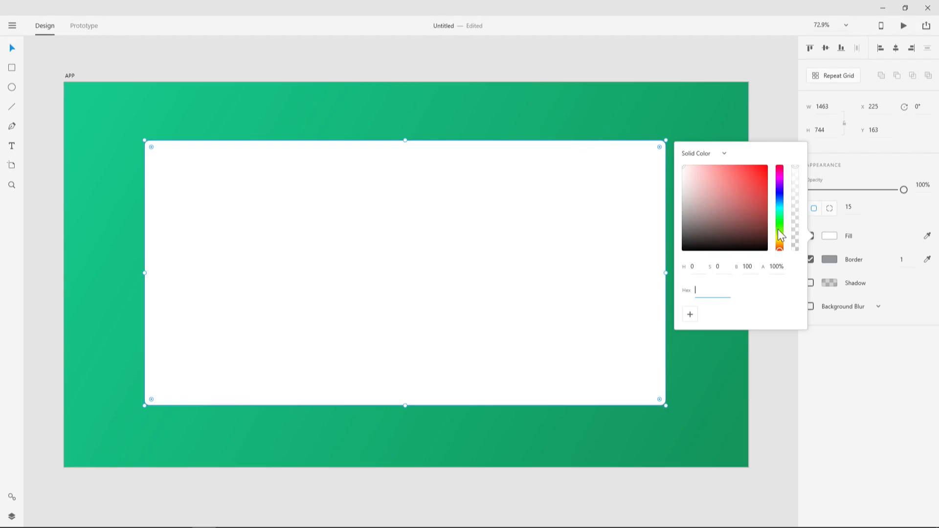
left_click(779, 199)
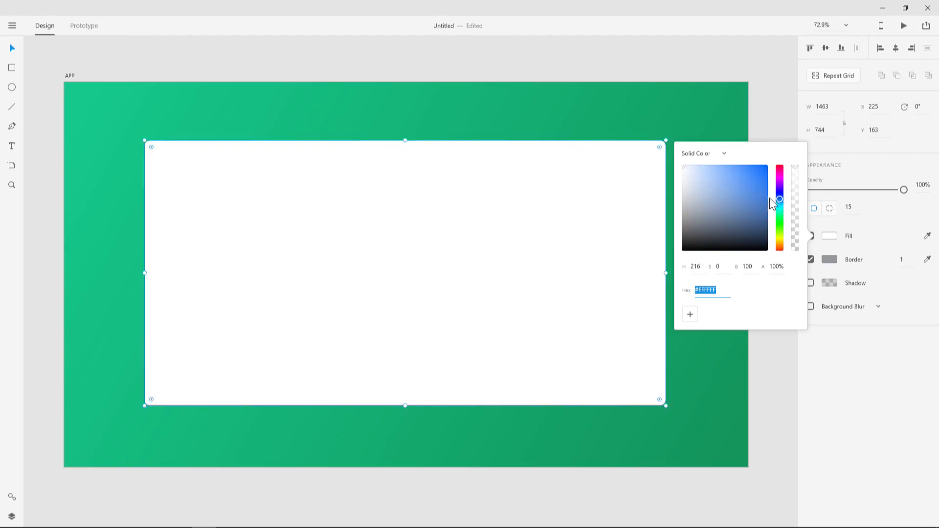
left_click_drag(703, 174, 714, 232)
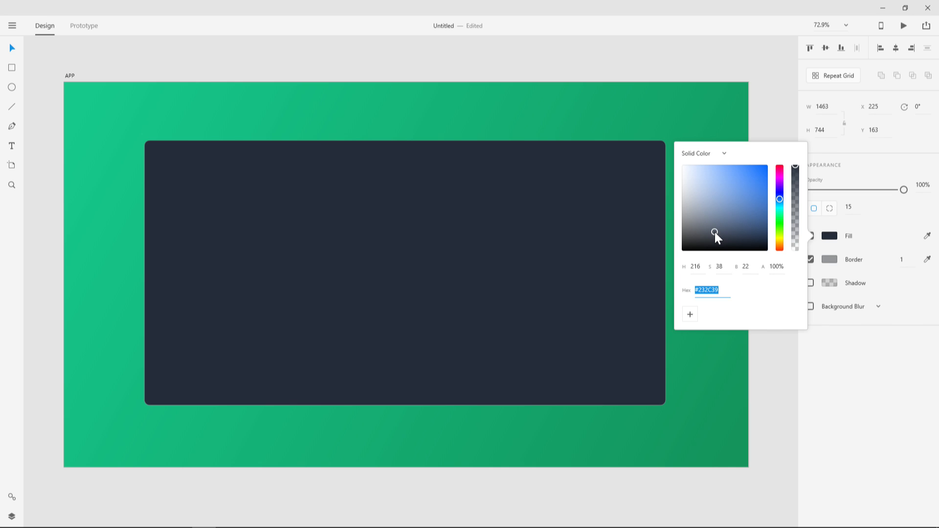
left_click_drag(712, 232, 683, 166)
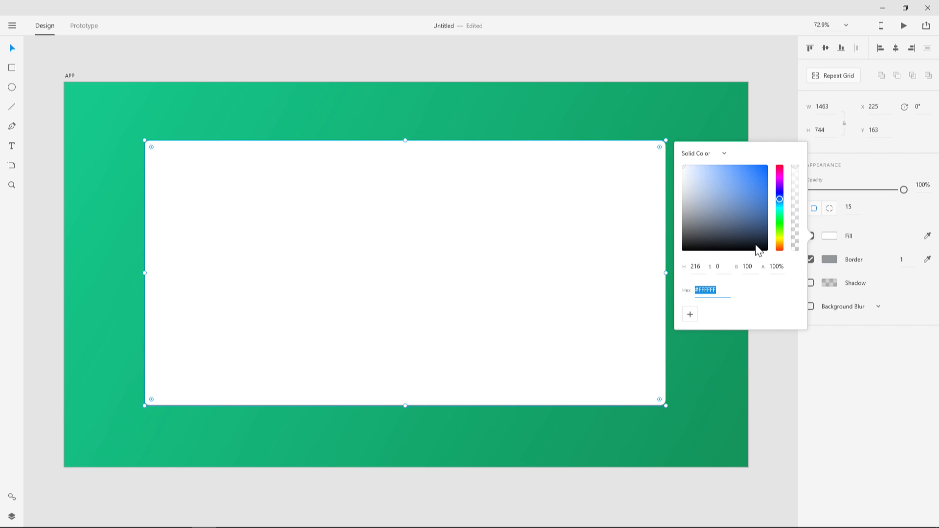
left_click_drag(701, 230, 714, 236)
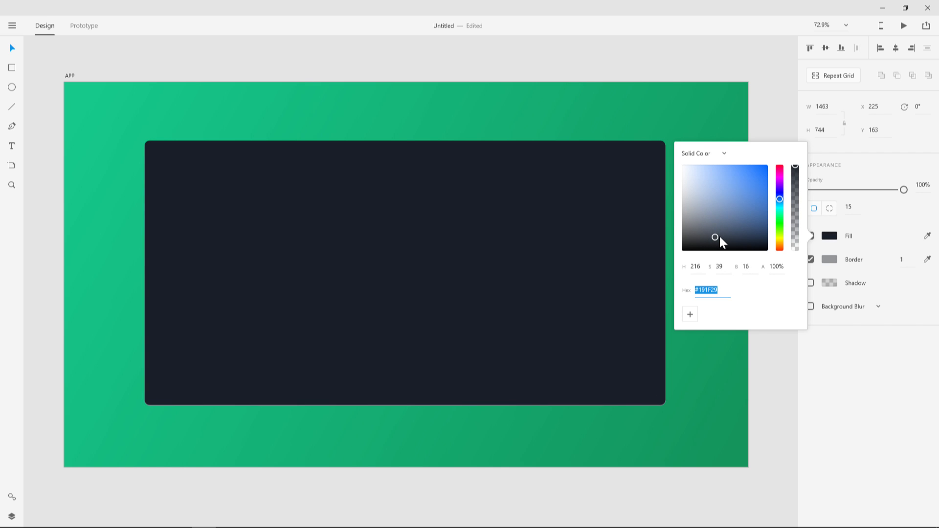
left_click_drag(715, 237, 780, 186)
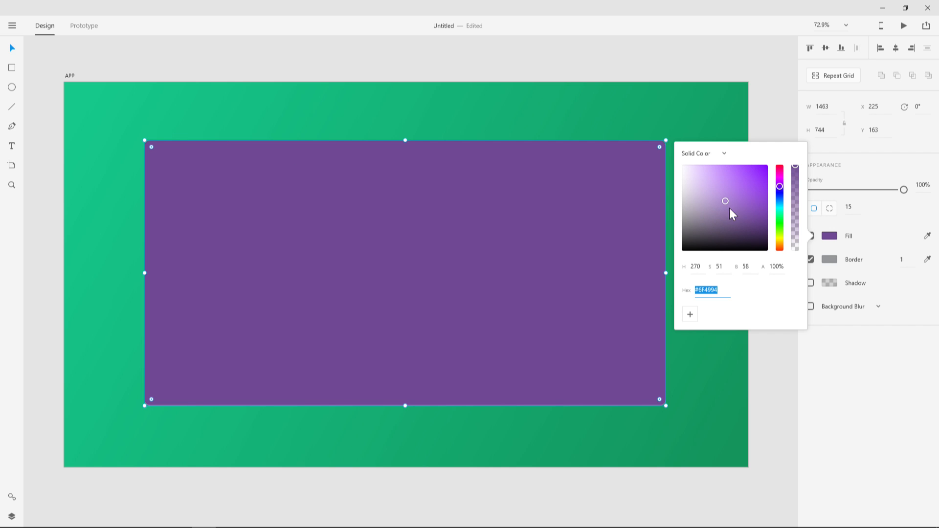
left_click_drag(714, 190, 707, 190)
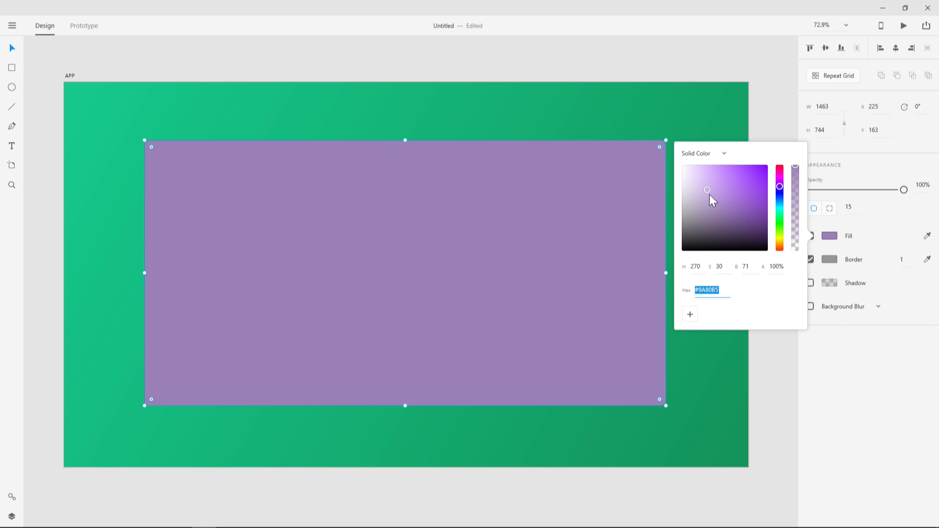
left_click_drag(709, 192, 680, 166)
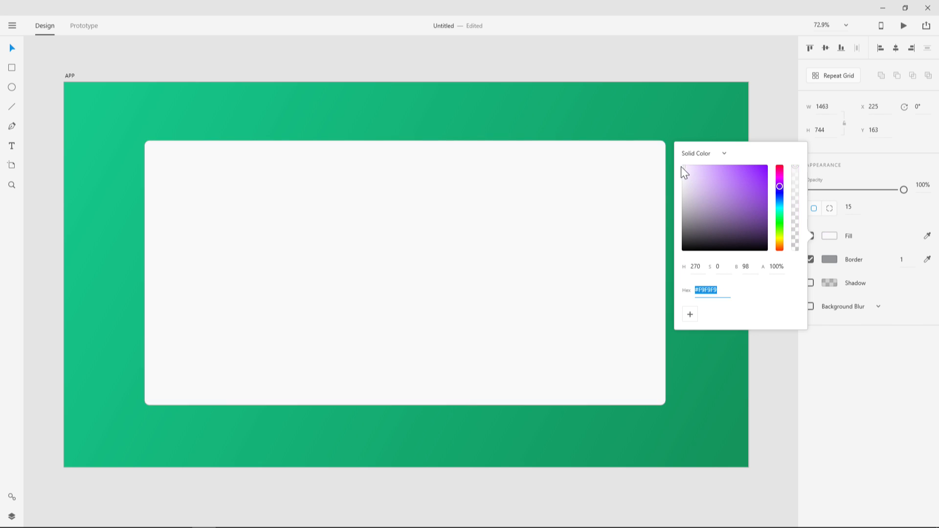
left_click_drag(713, 241, 705, 235)
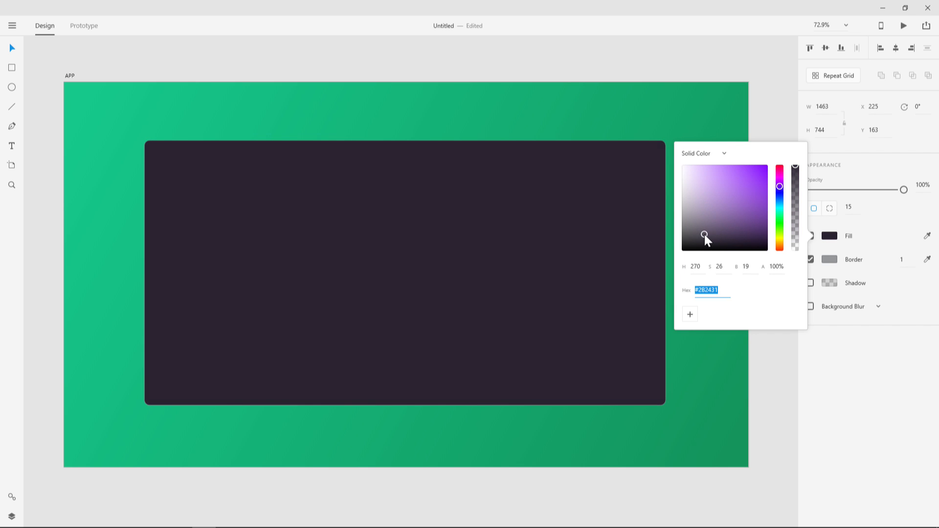
left_click_drag(779, 186, 780, 203)
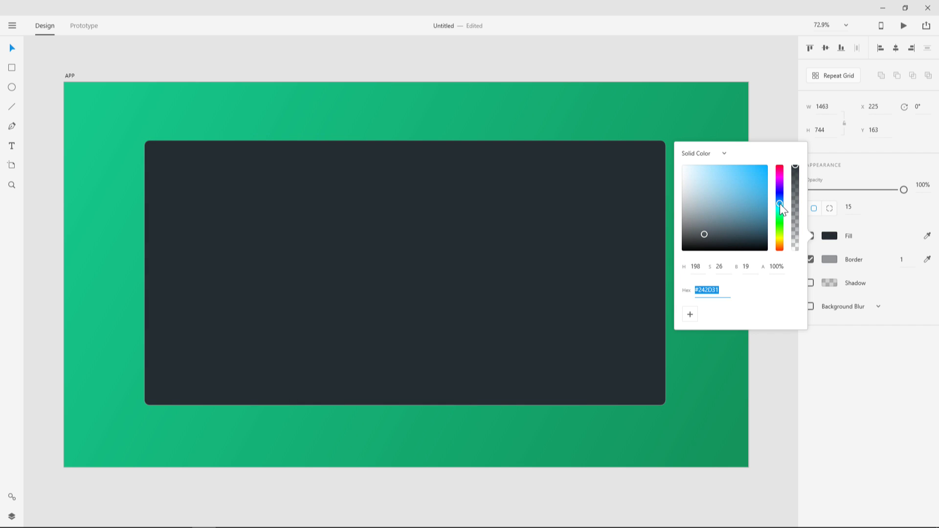
Set the large rectangle's fill to the dark blue-grey #20313A and save that color as a swatch.
left_click_drag(708, 231, 720, 231)
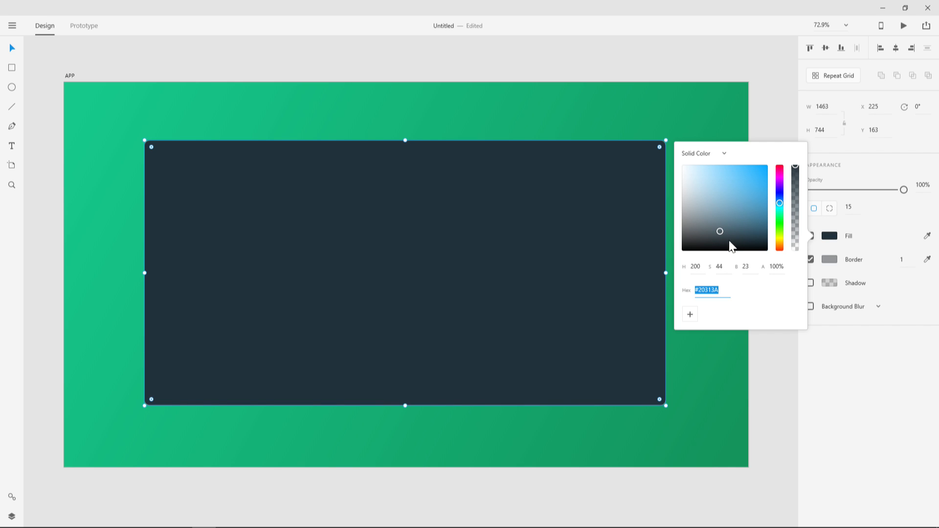
left_click(719, 290)
left_click(690, 314)
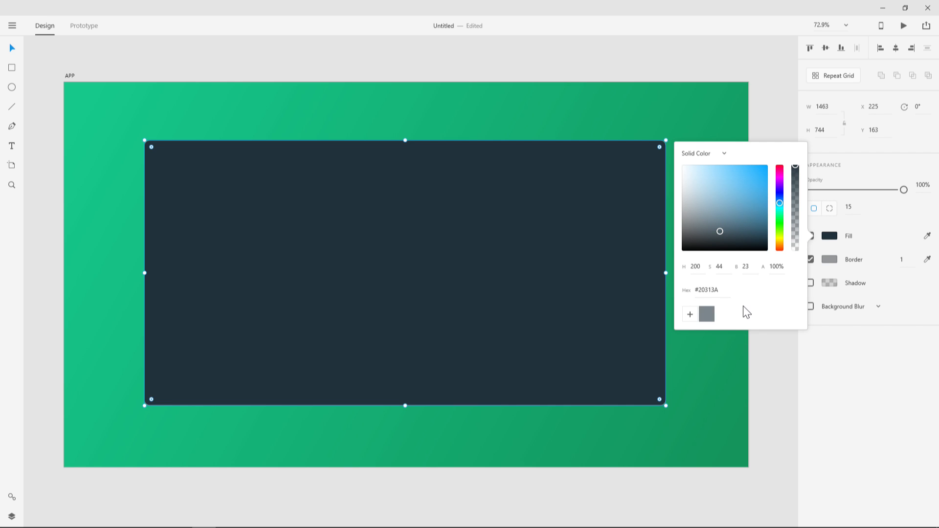
left_click(406, 69)
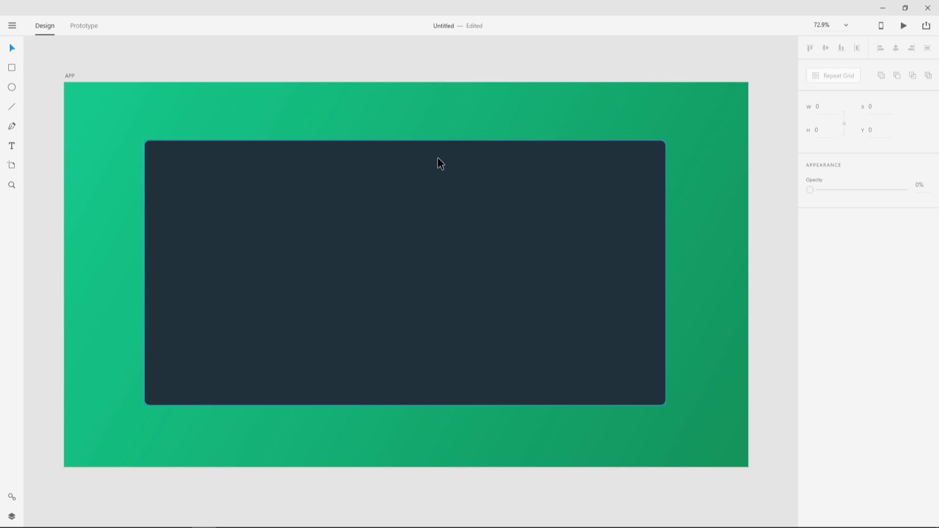
Duplicate the large rectangle in place, shorten the copy from below to a header bar about 74 high, and remove its border.
left_click(571, 212)
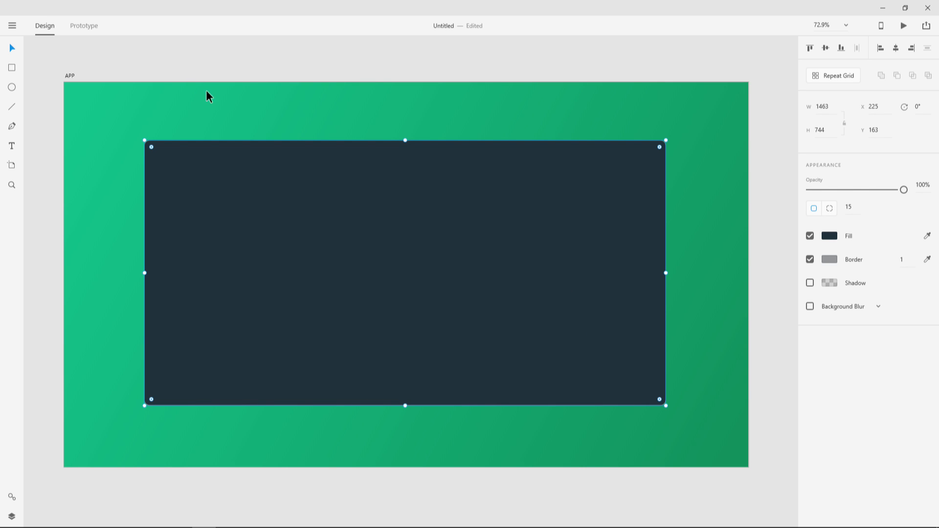
mouse_move(14, 521)
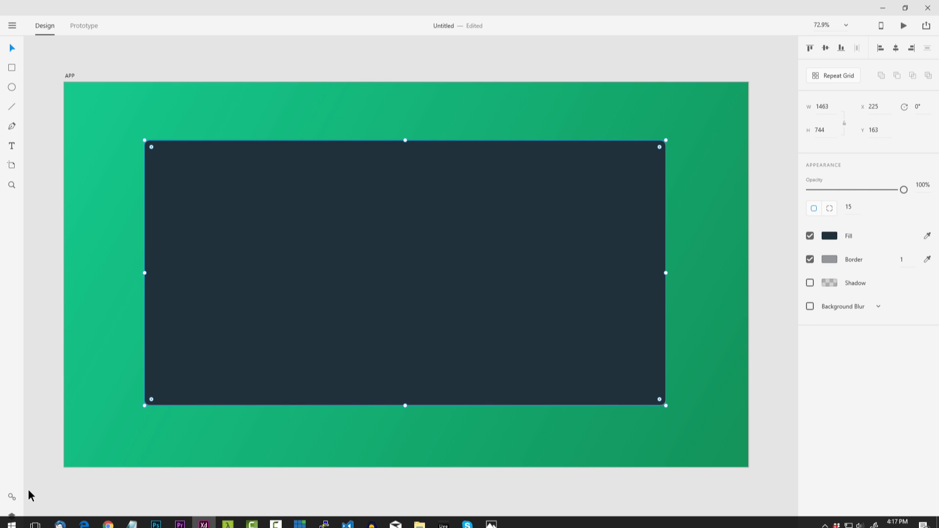
left_click(12, 516)
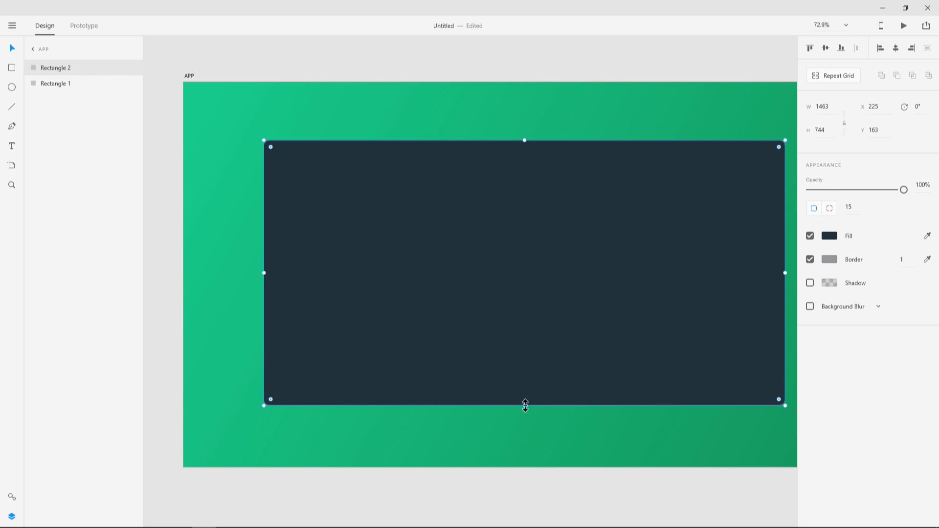
left_click_drag(525, 405, 538, 170)
left_click(12, 517)
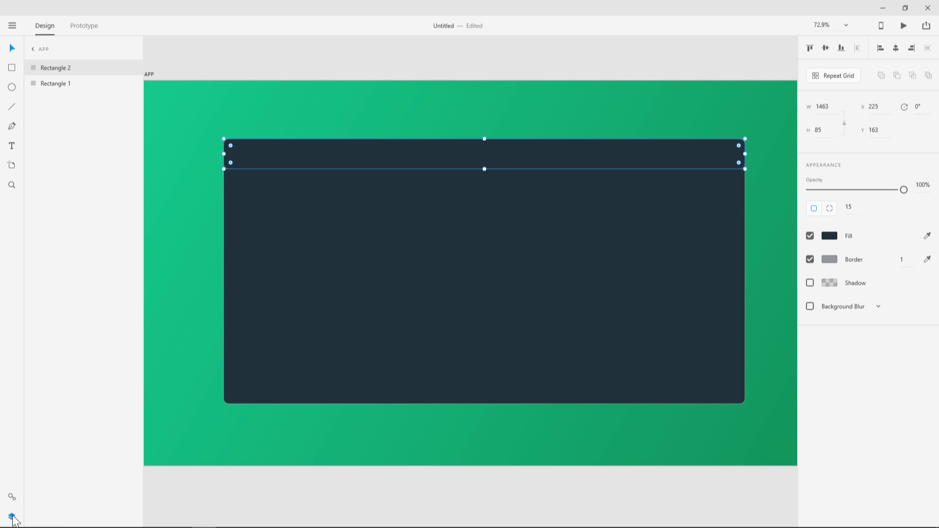
left_click_drag(399, 168, 403, 164)
left_click(810, 260)
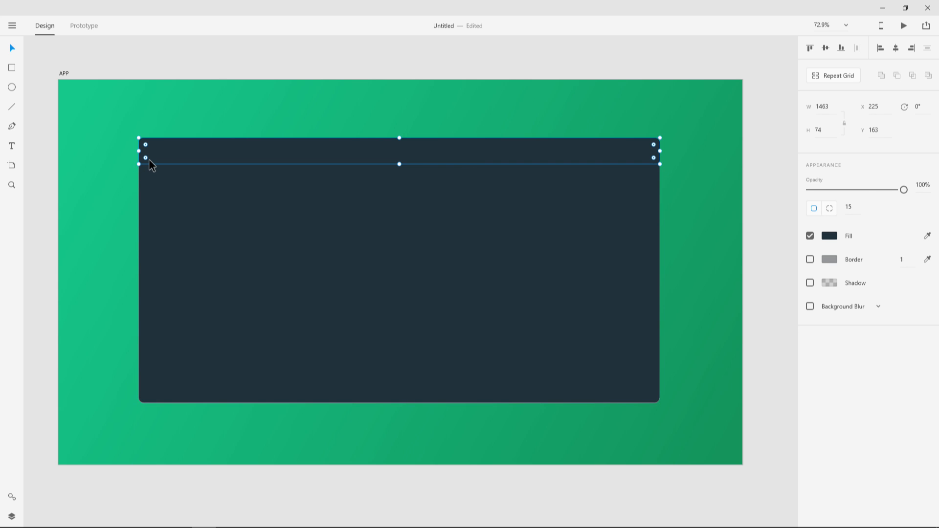
Remove the border from the large panel behind the header bar, and reselect the header bar.
scroll(151, 169, "up", 5, "ctrl")
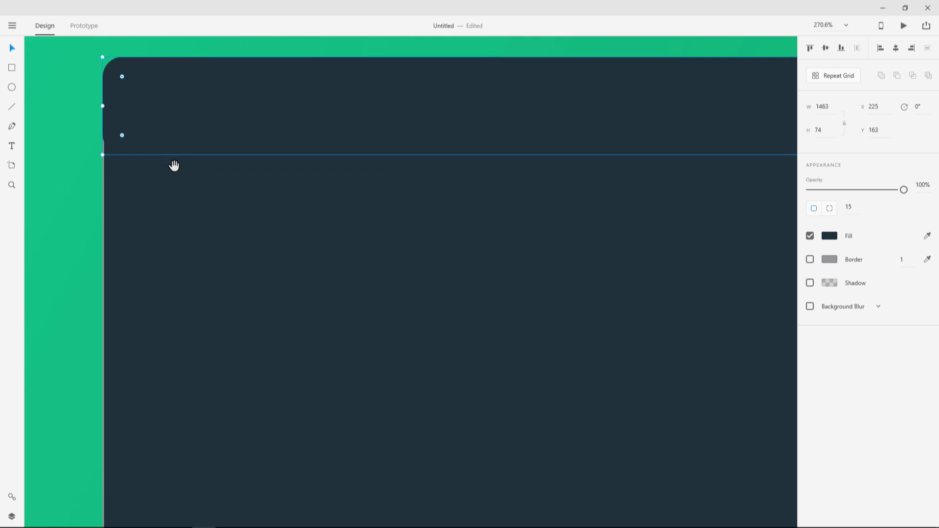
left_click_drag(174, 164, 271, 229)
left_click(241, 274)
left_click(810, 259)
left_click(250, 144)
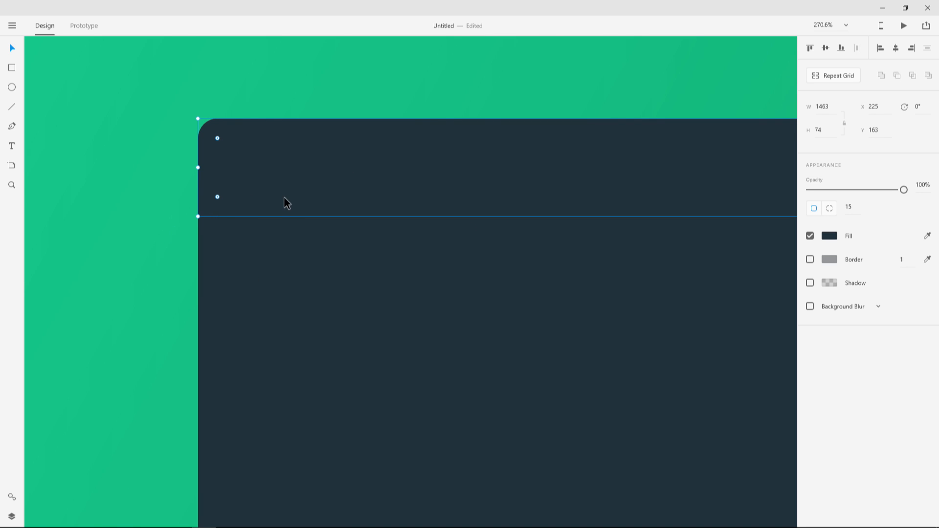
Fill the header bar with white so it contrasts with the dark panel.
left_click(830, 239)
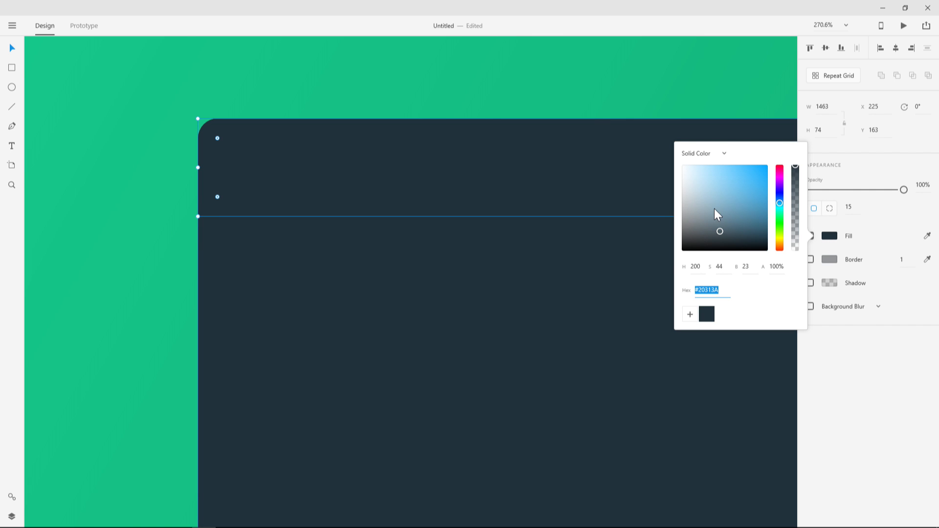
left_click_drag(714, 209, 679, 156)
left_click(318, 192)
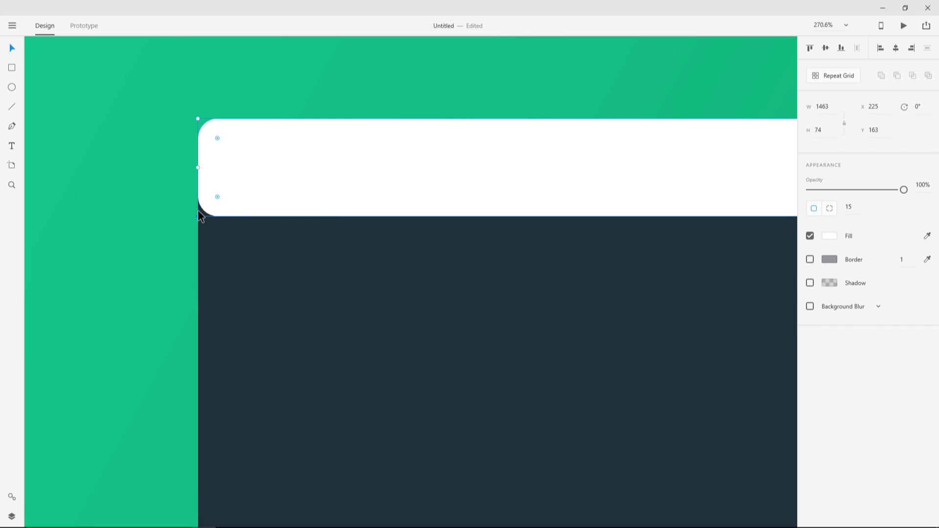
Delete the anchor points at both ends of the header bar's bottom edge that form its lower rounded corners.
double_click(251, 212)
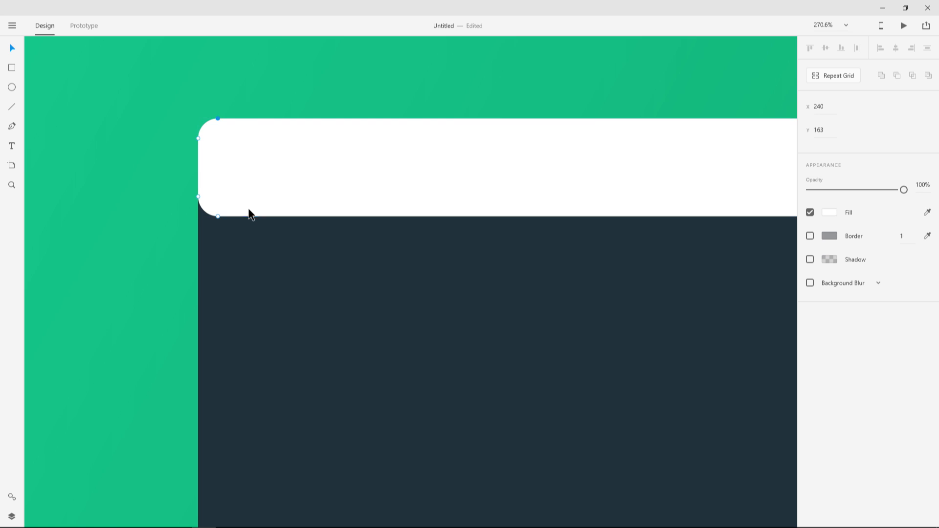
left_click(220, 217)
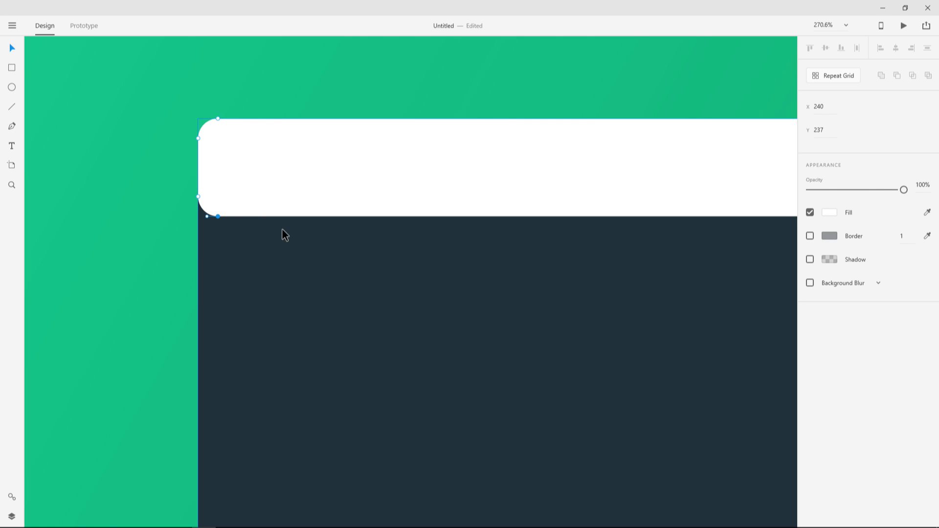
scroll(562, 274, "down", 2)
scroll(561, 274, "down", 3)
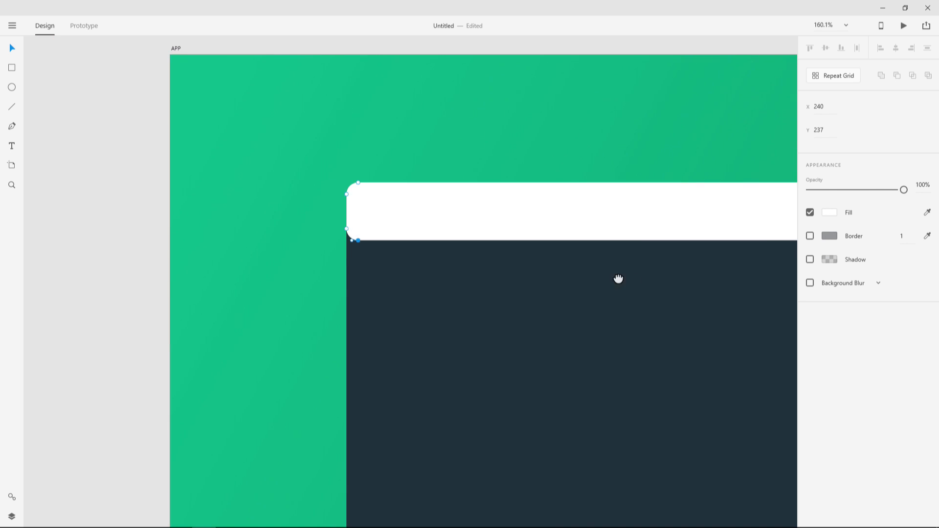
left_click_drag(618, 279, 159, 270)
left_click_drag(492, 278, 162, 267)
left_click_drag(555, 260, 499, 260)
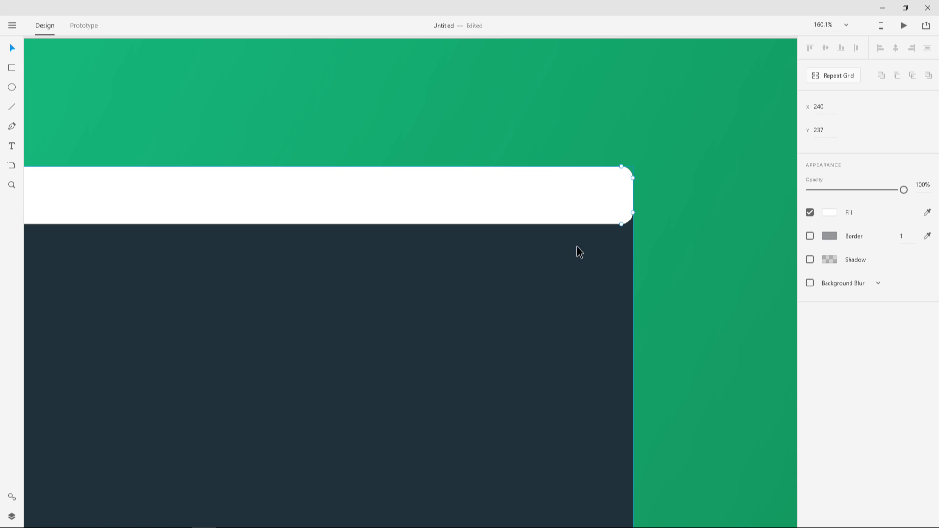
left_click(622, 226)
key("Delete")
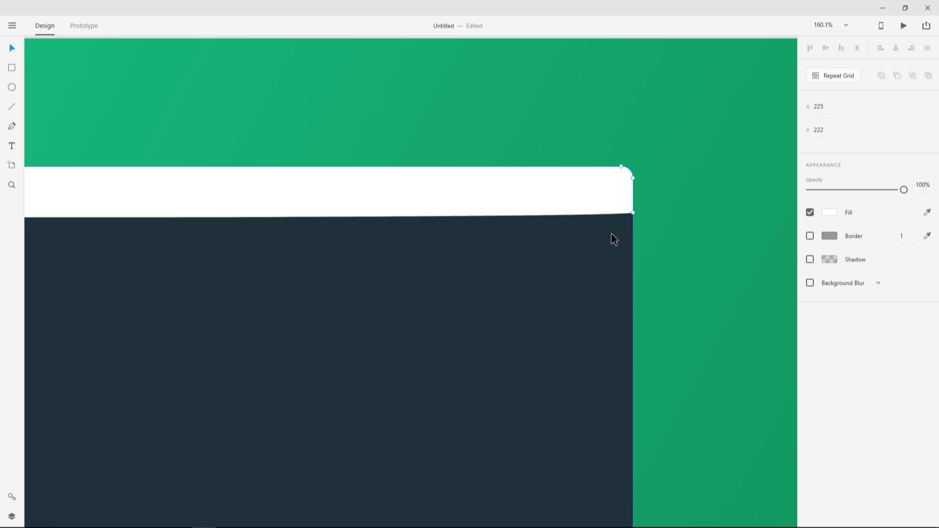
Sample the panel's color as the header bar's fill, darken it to #192B34, and deselect the bar.
key("ctrl+0")
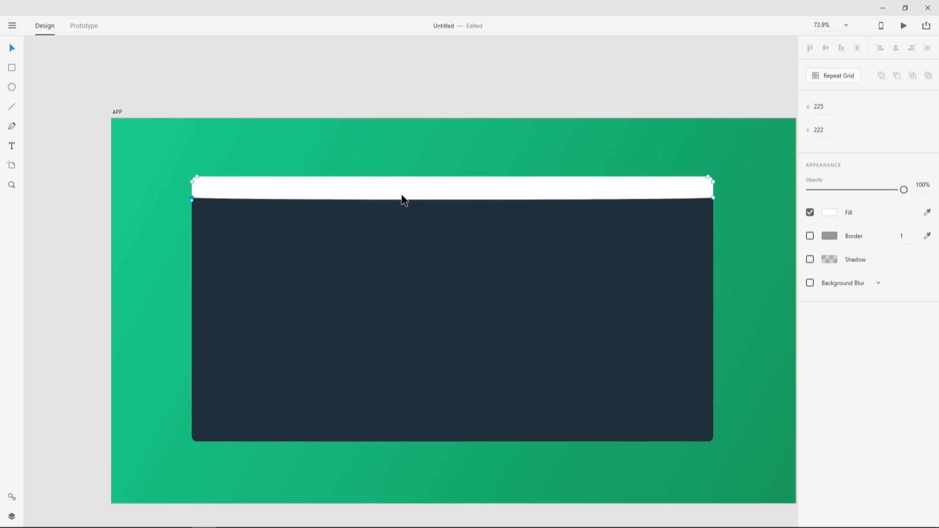
left_click(927, 212)
left_click(631, 254)
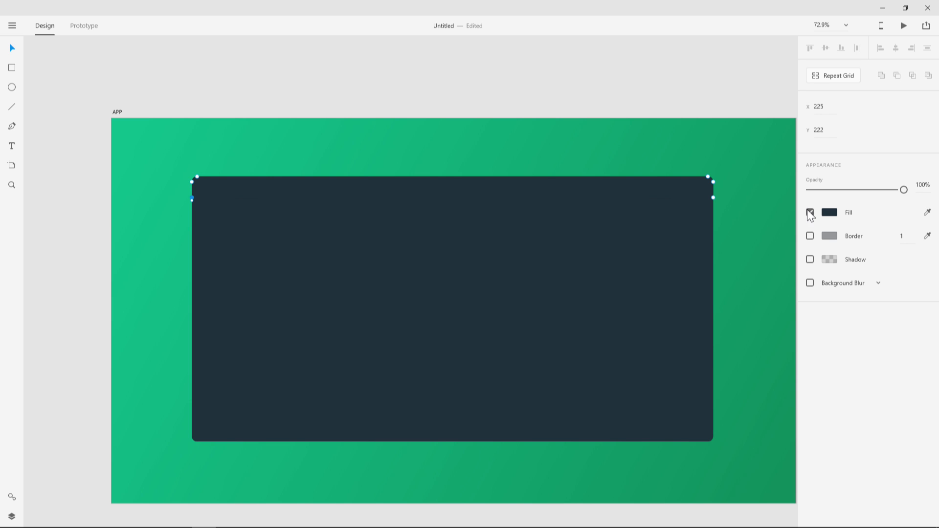
left_click(830, 213)
left_click_drag(725, 209, 726, 210)
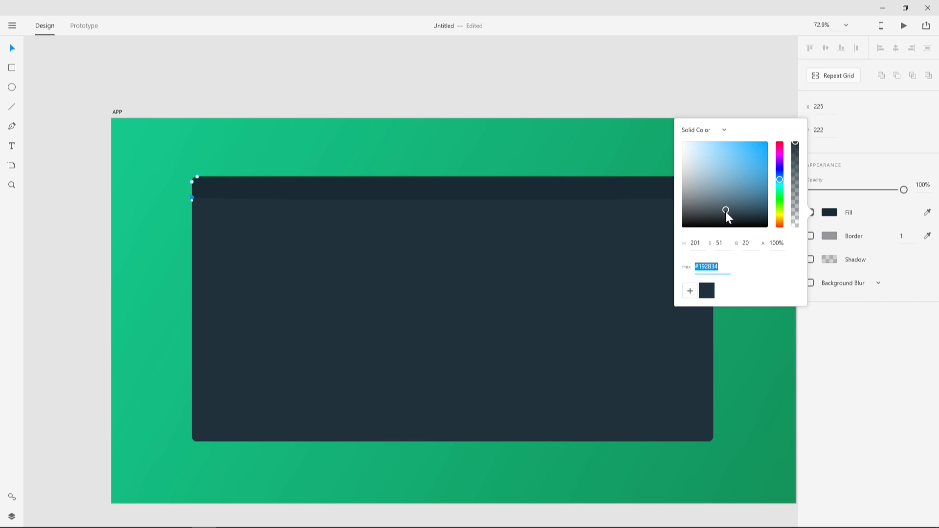
left_click(866, 366)
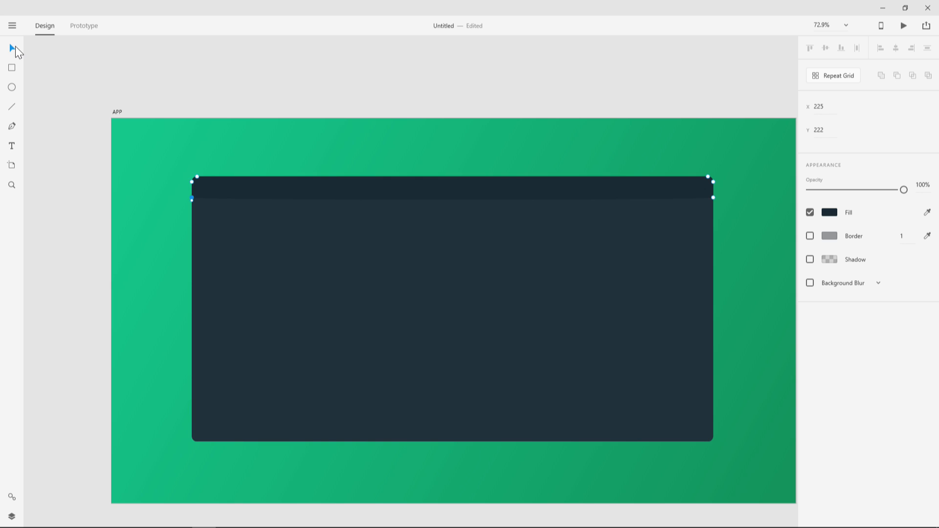
left_click(487, 315)
left_click(432, 107)
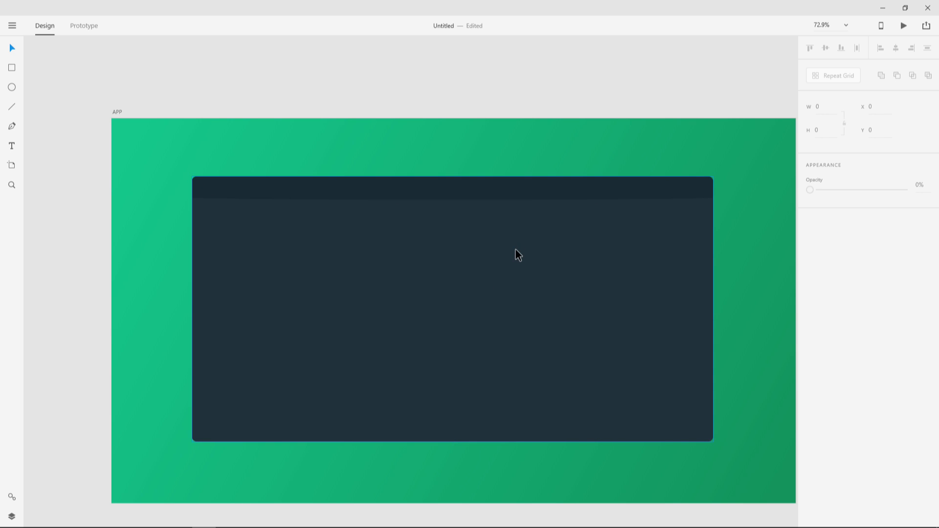
Open the header bar's path for editing, save its #192B34 fill as a swatch, and fill the bar with white.
scroll(208, 198, "up", 10)
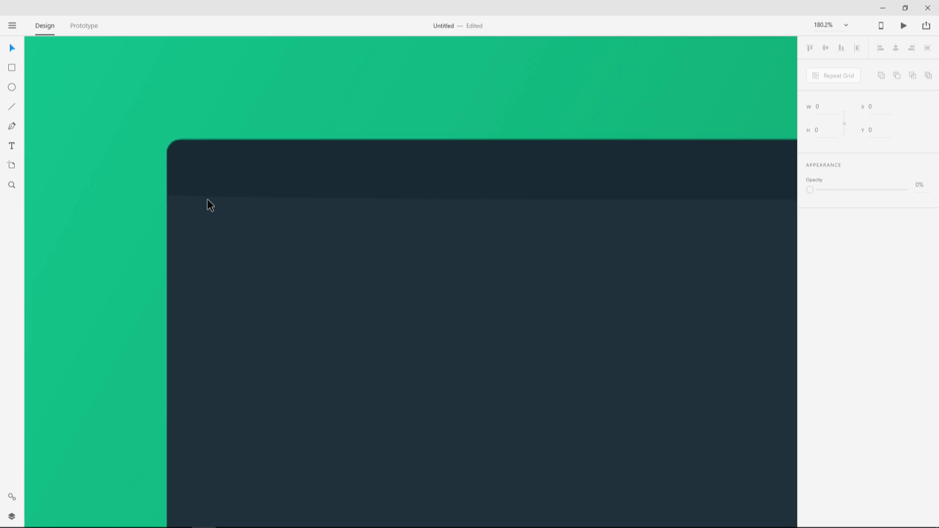
left_click(168, 185)
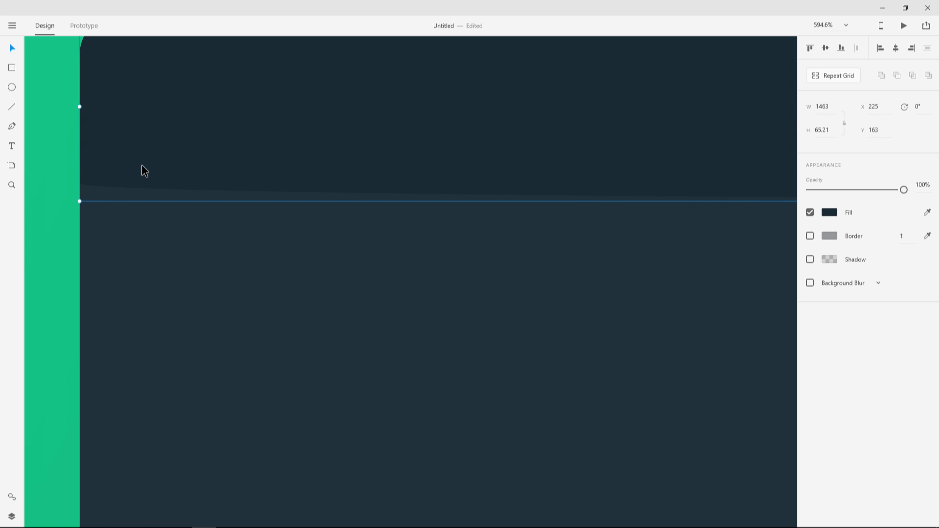
double_click(154, 170)
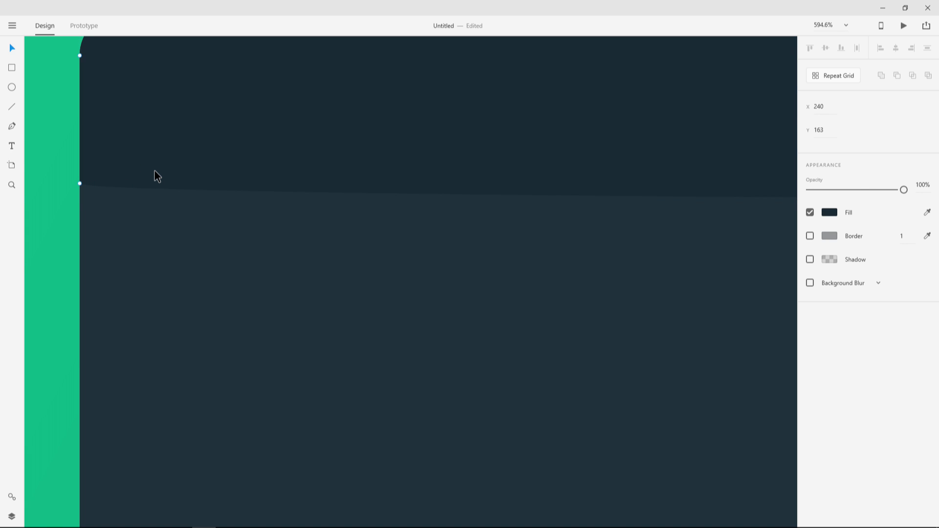
left_click(835, 215)
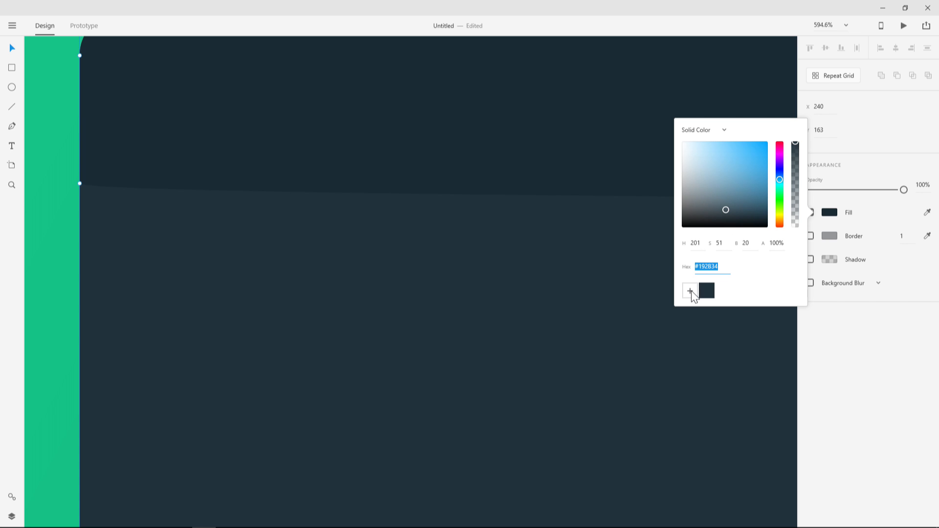
left_click_drag(707, 174, 684, 142)
left_click(145, 170)
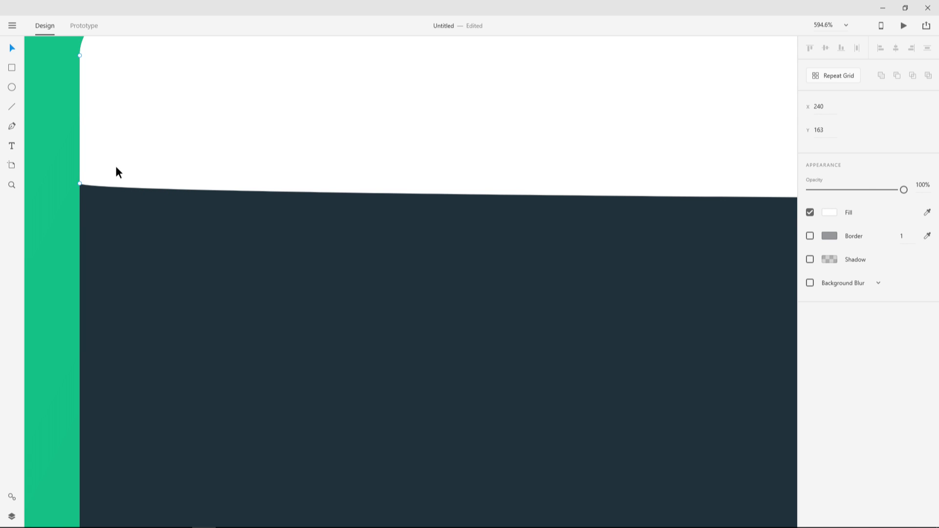
Straighten the header bar's curved bottom edge by turning its lower-left and lower-right anchor points into sharp corners.
mouse_move(80, 183)
left_mouse_down()
mouse_move(81, 212)
mouse_move(79, 185)
left_mouse_up()
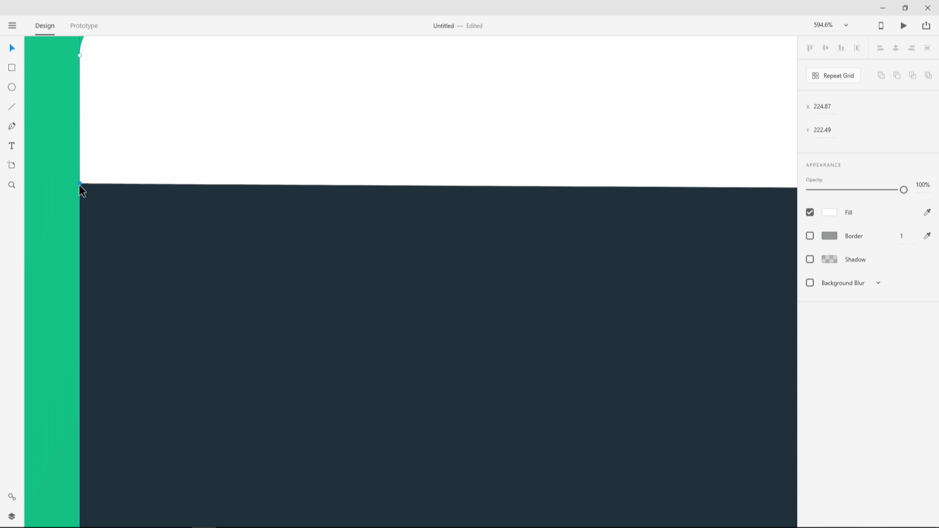
scroll(577, 233, "down", 4)
left_click_drag(572, 234, 224, 257)
left_click_drag(508, 271, 269, 268)
left_click_drag(616, 232, 384, 254)
left_click_drag(648, 244, 418, 256)
scroll(536, 260, "up", 8)
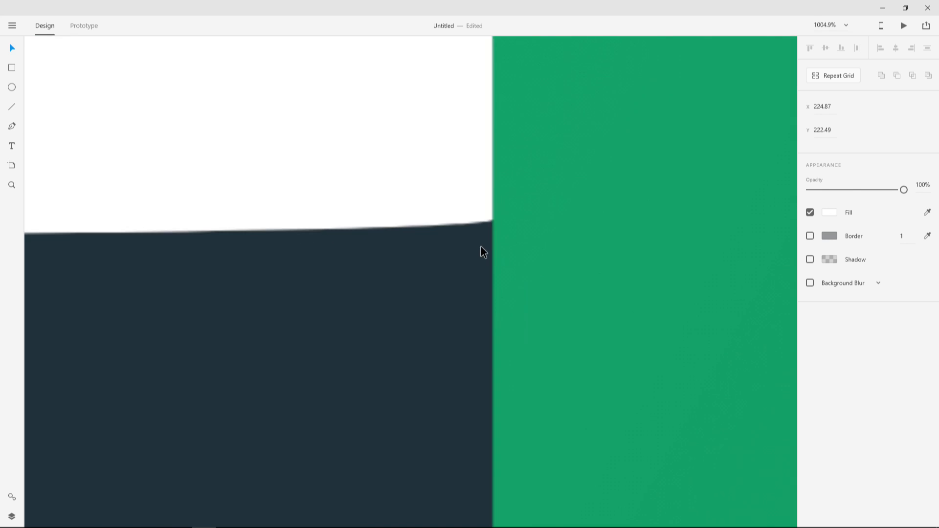
mouse_move(497, 211)
left_mouse_down()
mouse_move(497, 263)
mouse_move(496, 212)
left_mouse_up()
scroll(376, 252, "down", 10)
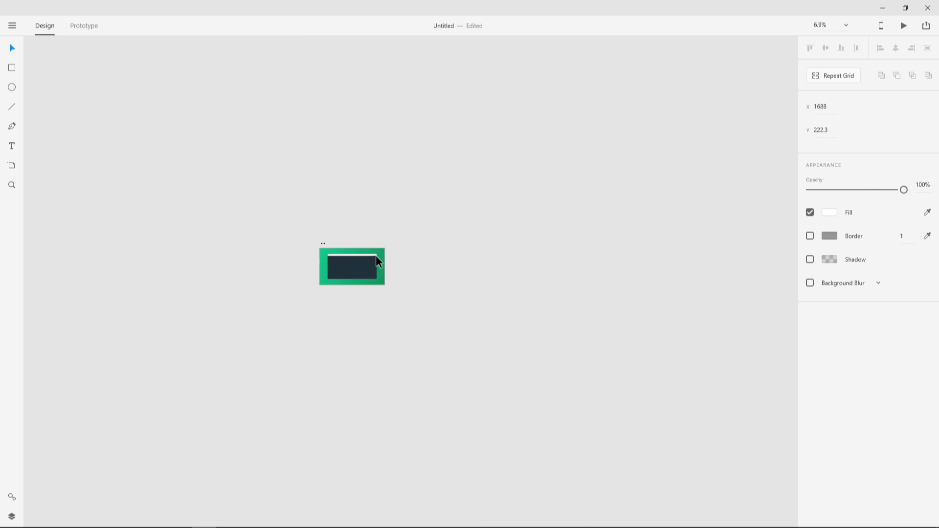
scroll(343, 267, "up", 5)
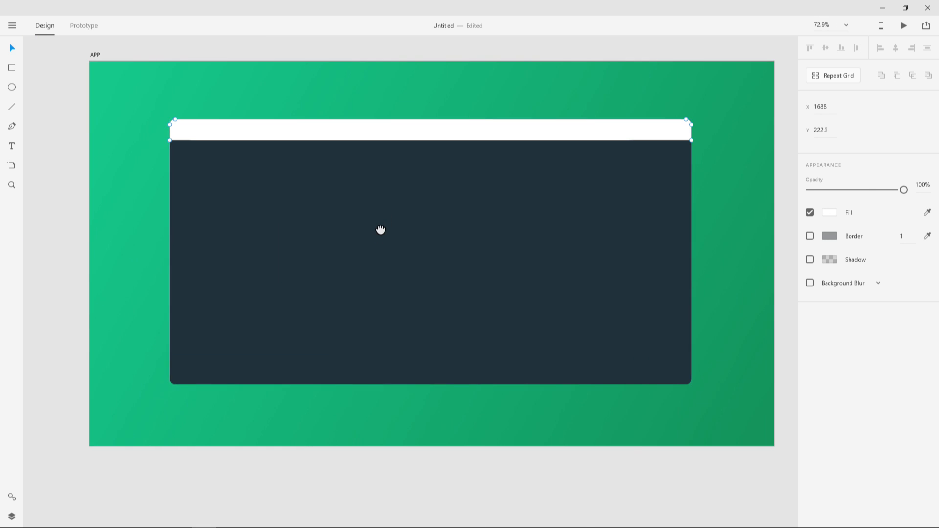
left_click_drag(385, 222, 367, 244)
left_click(445, 73)
Fill the header bar with the saved dark #192B34 swatch and select the large panel below it.
left_click(480, 157)
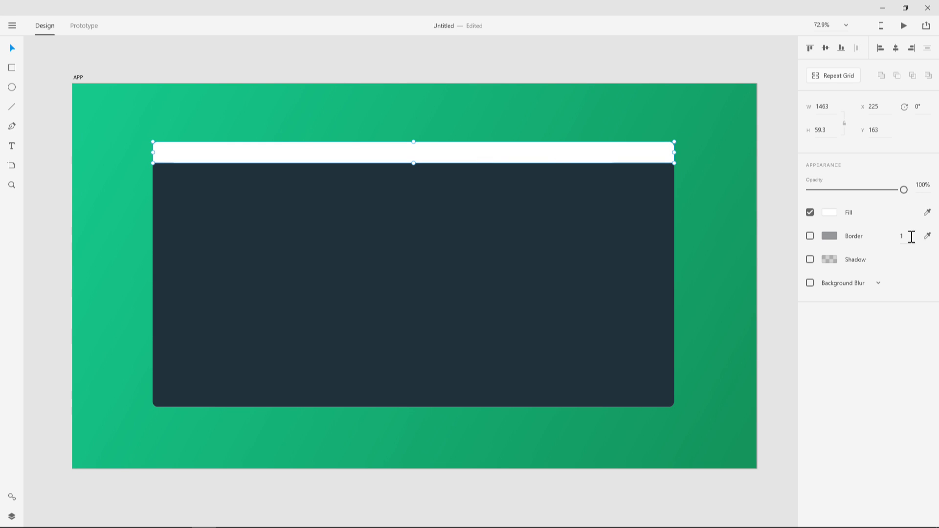
left_click(830, 212)
left_click(710, 290)
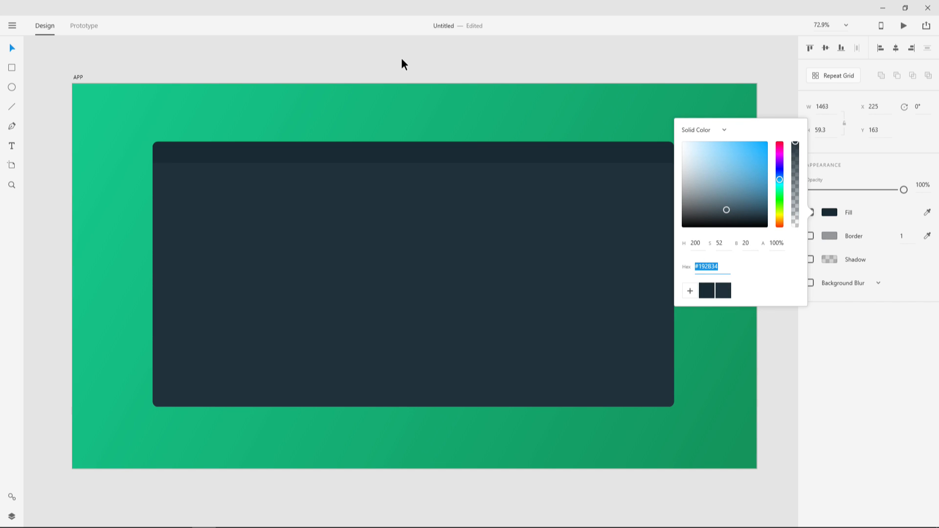
left_click(401, 59)
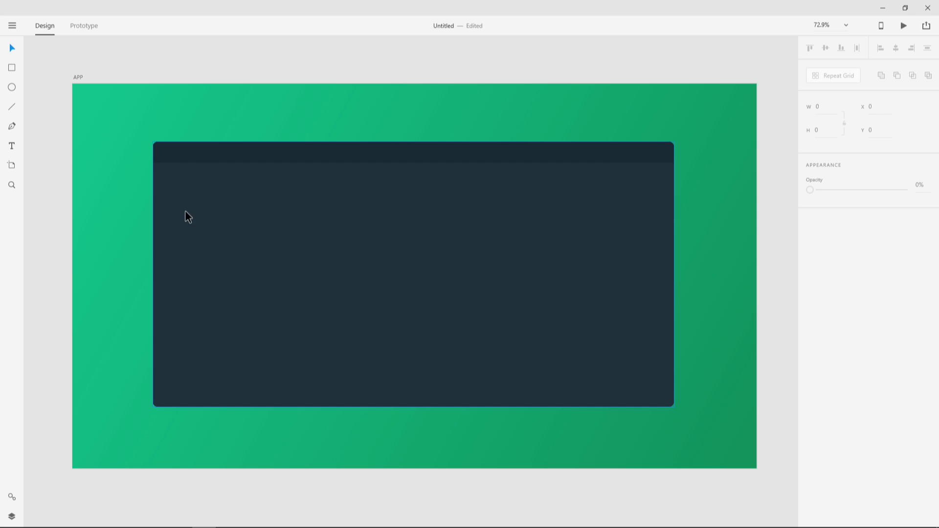
left_click(366, 243)
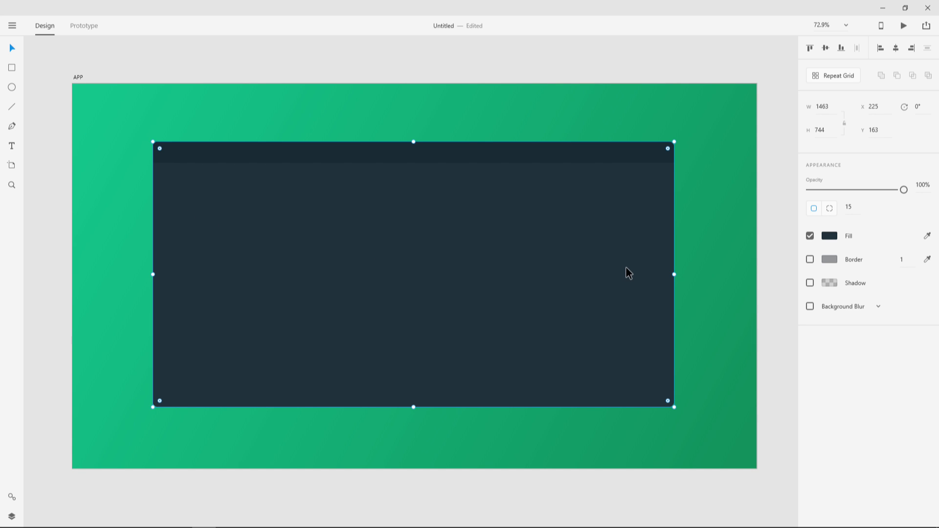
Show the layers and narrow the selected Rectangle 2 to a sidebar 232 wide along the main panel's left edge.
left_click(12, 516)
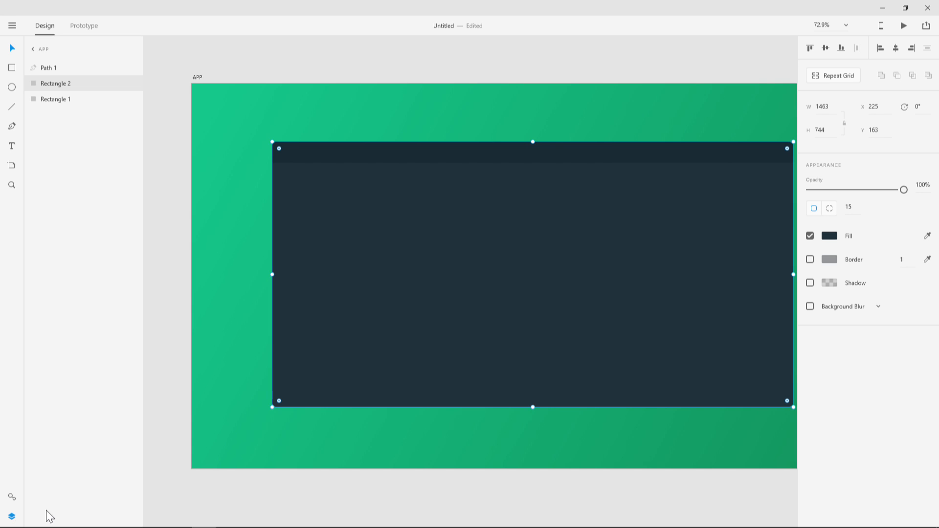
left_click_drag(566, 237, 482, 227)
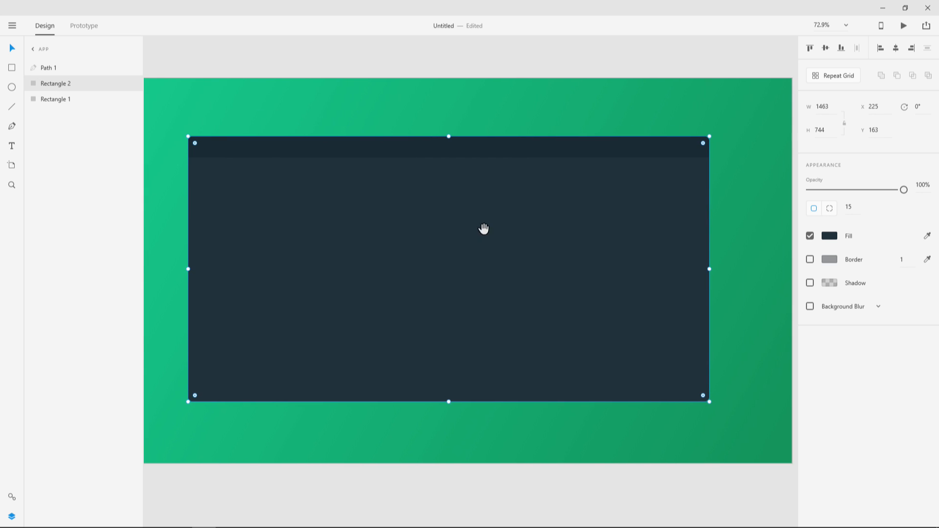
left_click_drag(709, 268, 265, 266)
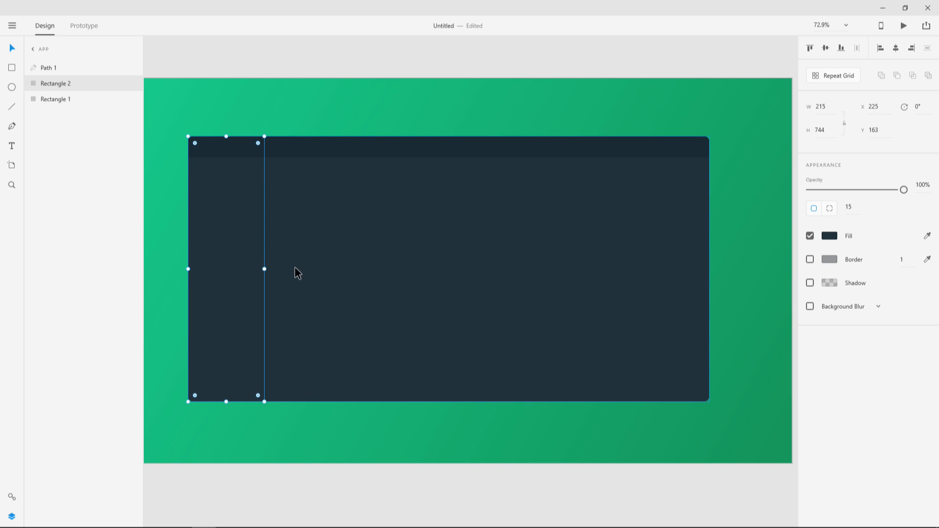
left_click_drag(264, 268, 270, 269)
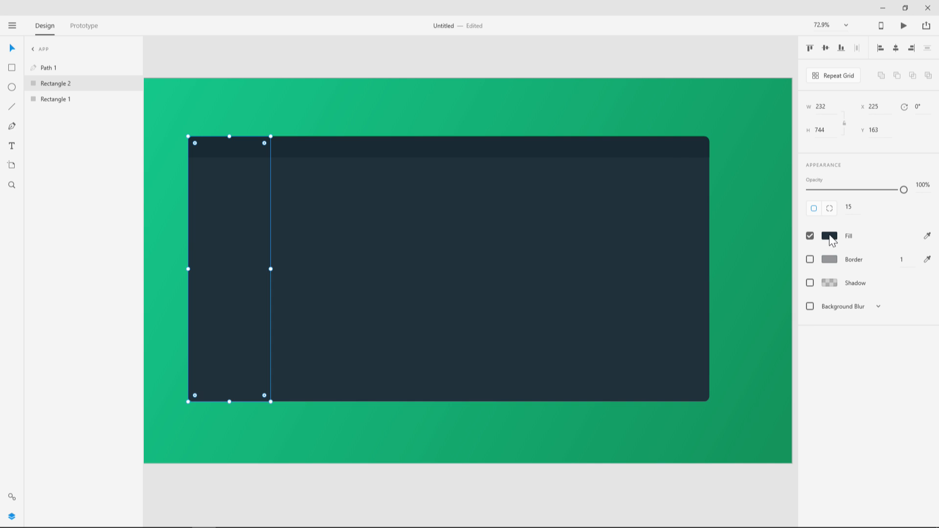
Adjust the sidebar's fill color to #1E2F37.
left_click(829, 236)
left_click(726, 234)
left_click_drag(726, 237, 720, 233)
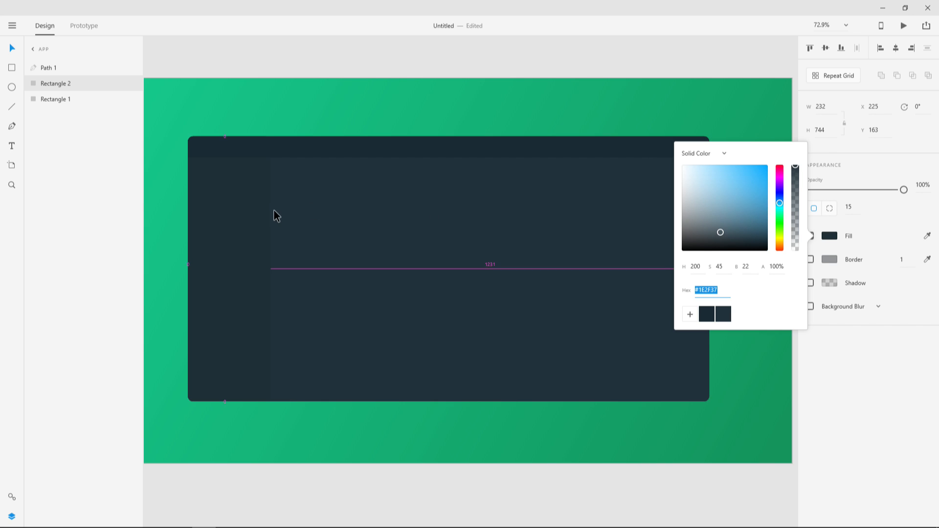
Shift the large main panel to X 440, Y 198.
scroll(274, 216, "up", 3)
left_click(421, 235)
left_click_drag(349, 224, 492, 269)
scroll(522, 243, "up", 2)
left_click_drag(451, 230, 492, 274)
scroll(481, 273, "up", 2)
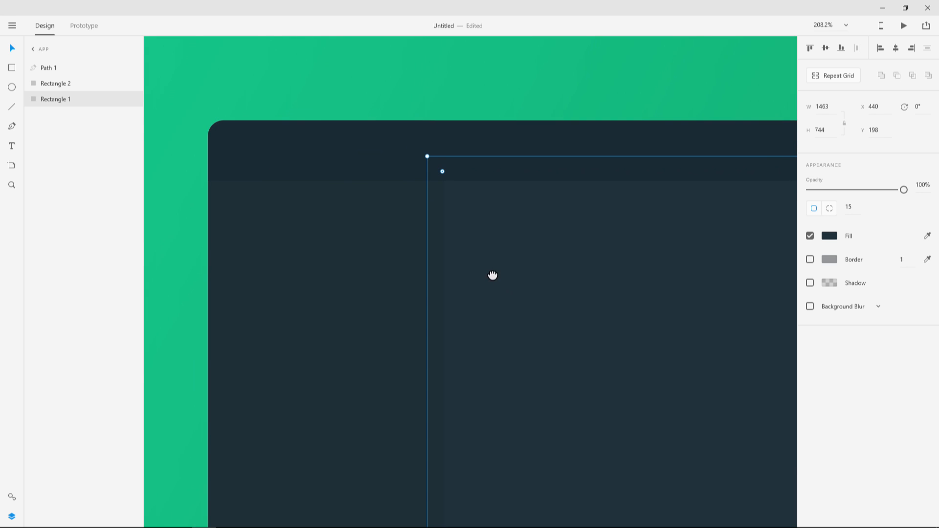
Select the narrow sidebar and darken its solid fill to #172A33.
left_click(306, 289)
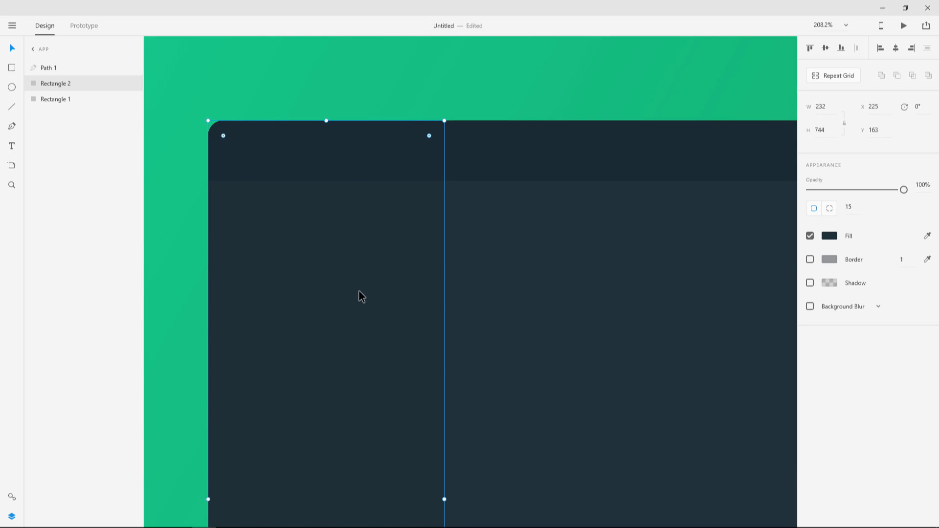
left_click(829, 236)
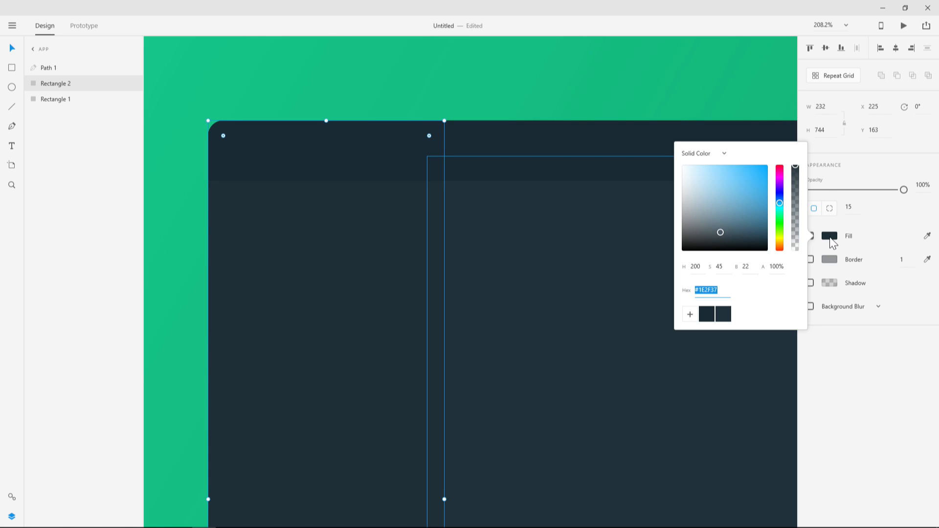
left_click(718, 230)
left_click_drag(721, 229, 728, 234)
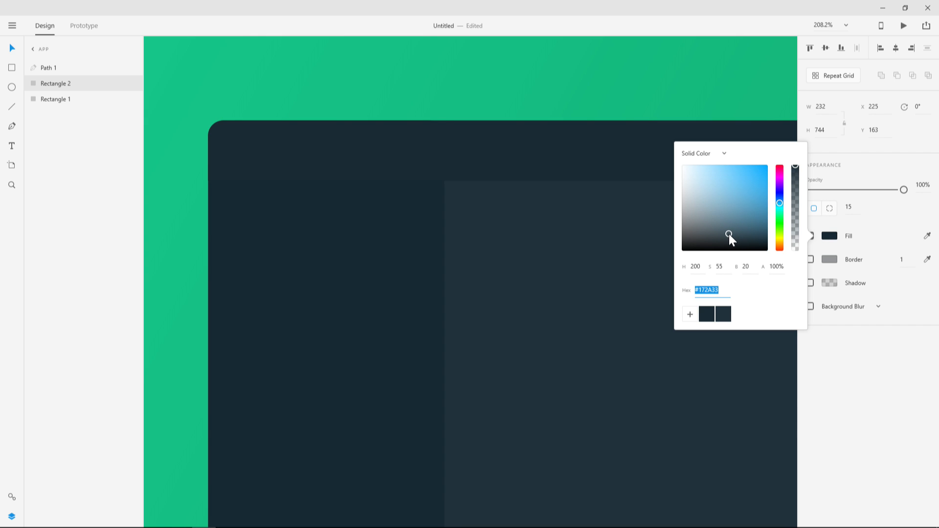
left_click(849, 389)
Darken the header bar's fill to #13242D and deselect the bar.
left_click(504, 160)
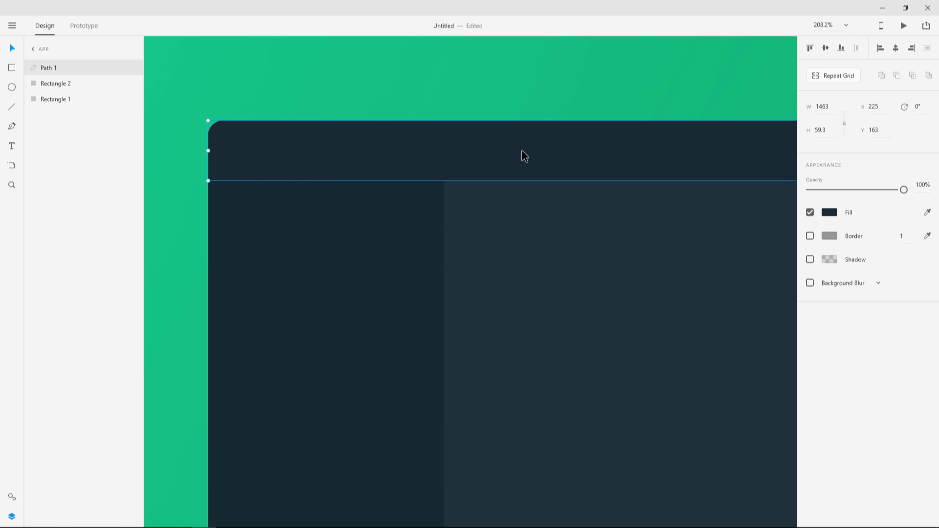
left_click(829, 212)
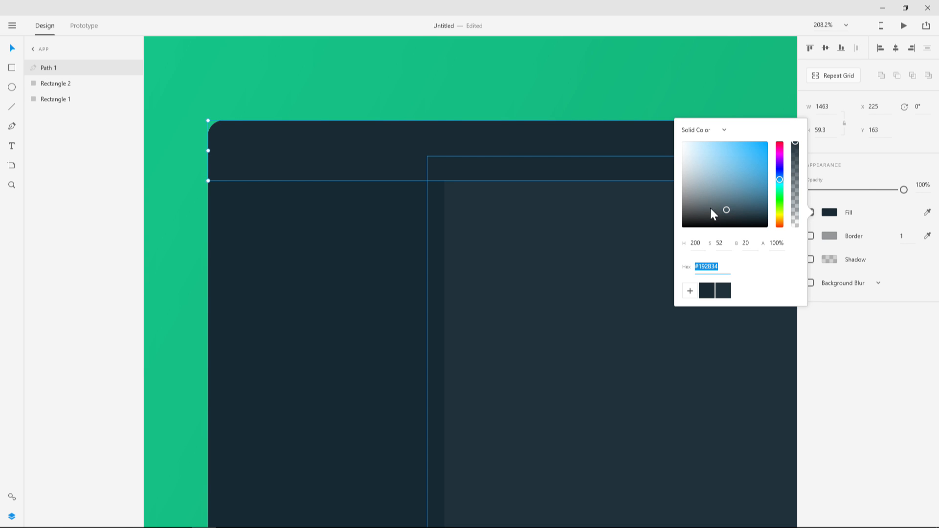
left_click(729, 211)
left_click_drag(729, 211, 732, 212)
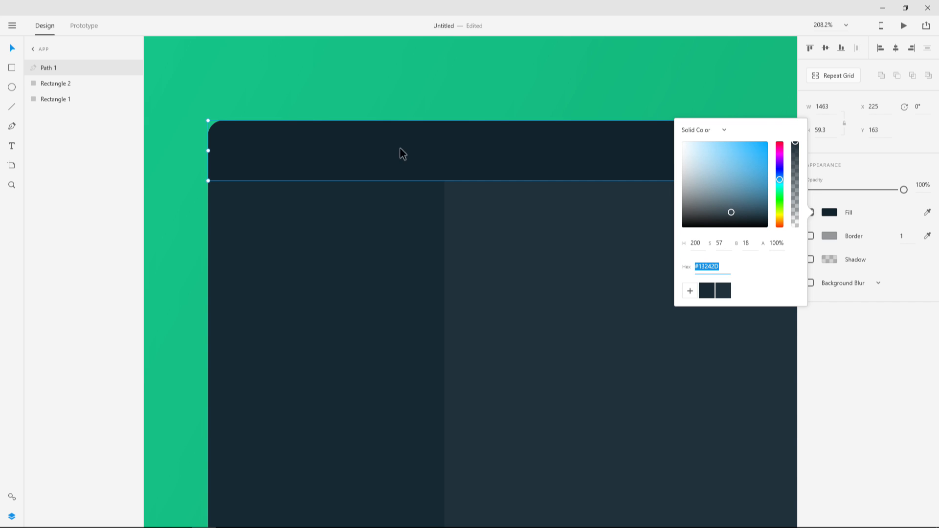
left_click(491, 212)
left_click(406, 188)
left_click(527, 144)
left_click(515, 93)
Move the main panel to X 225, Y 163, in line with the header bar and sidebar, and deselect it.
scroll(523, 176, "down", 10)
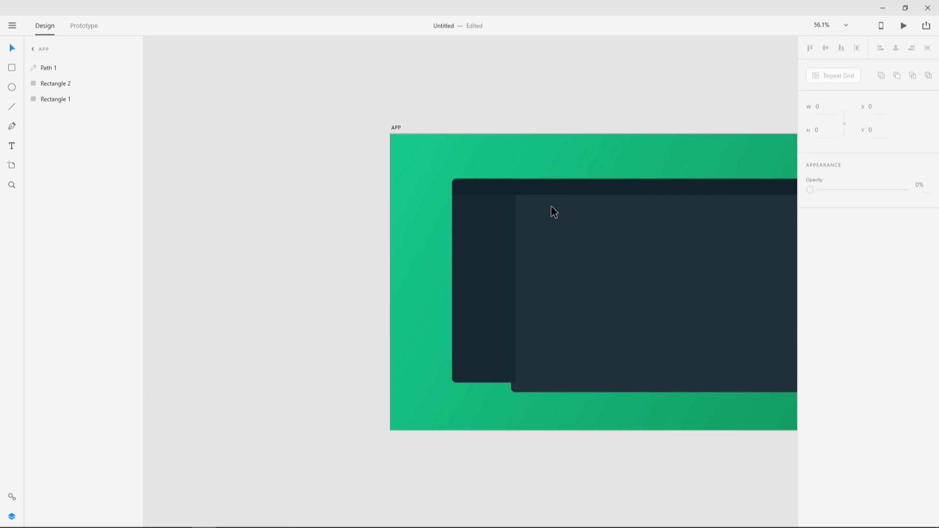
scroll(440, 214, "up", 5)
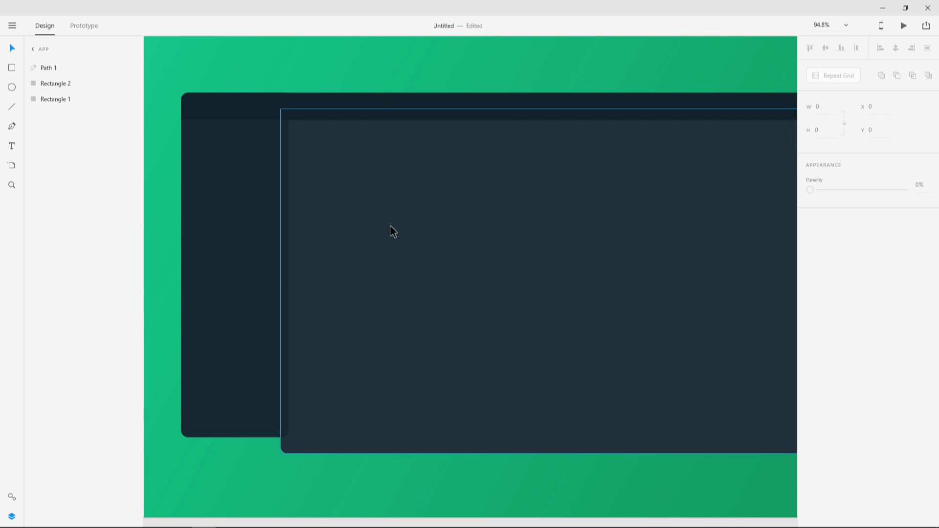
left_click_drag(388, 242, 287, 226)
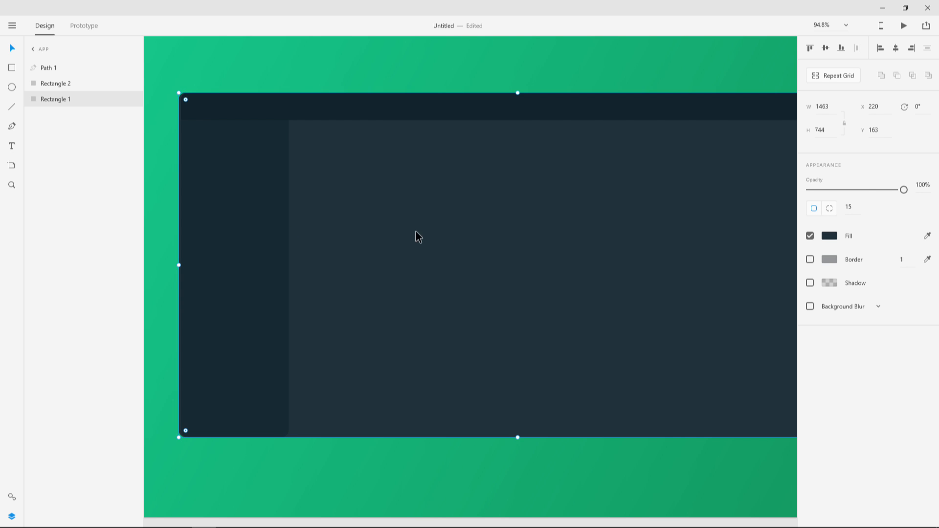
scroll(470, 246, "down", 6)
scroll(472, 250, "up", 4)
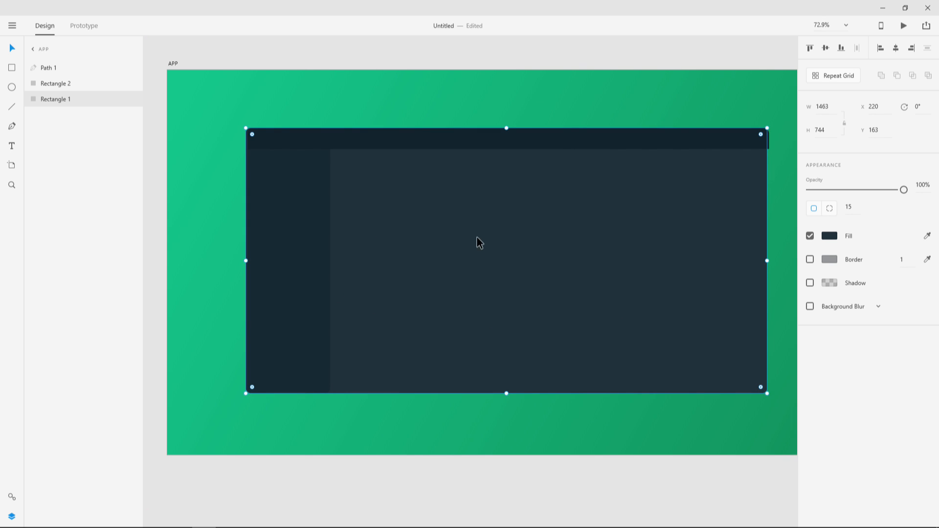
mouse_move(460, 239)
left_mouse_down()
mouse_move(476, 234)
mouse_move(461, 236)
left_mouse_up()
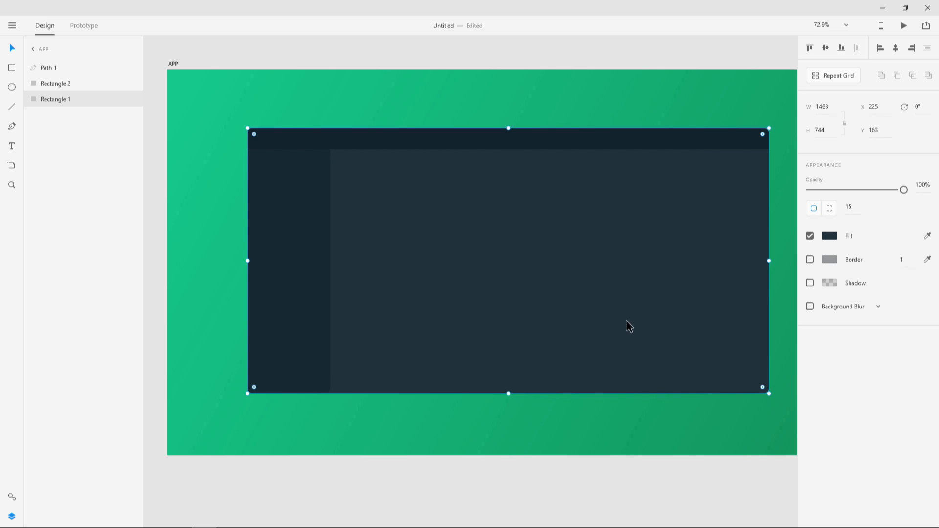
left_click(674, 447)
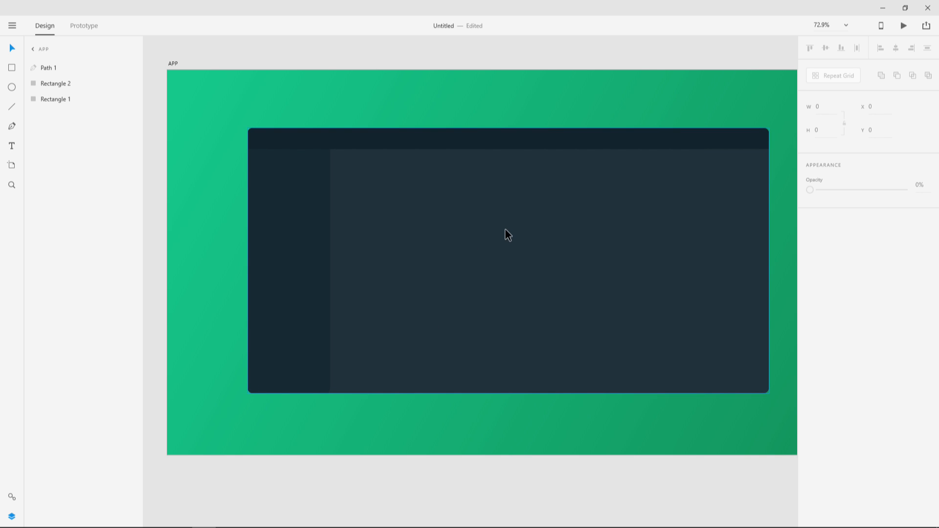
Add the text "tacticalstuff" near the left end of the header bar.
key("space")
left_click_drag(534, 218, 519, 223)
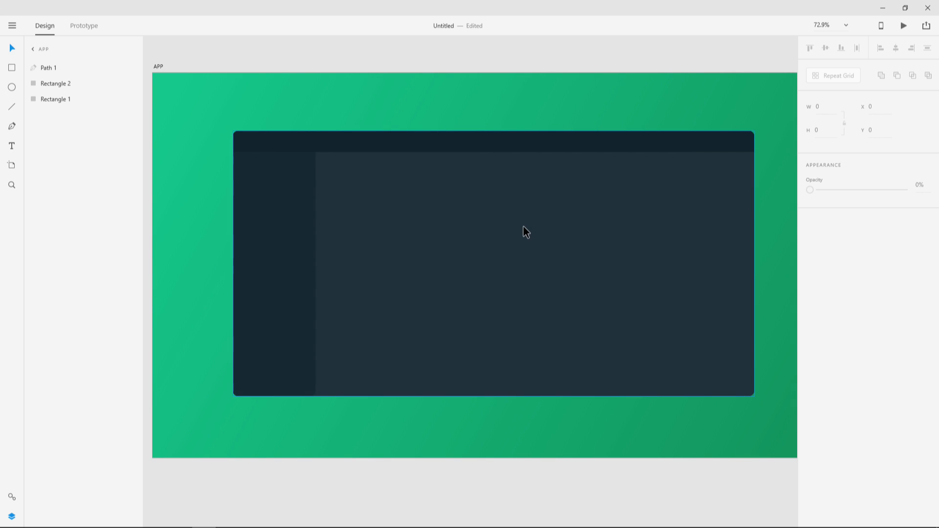
scroll(245, 152, "up", 3)
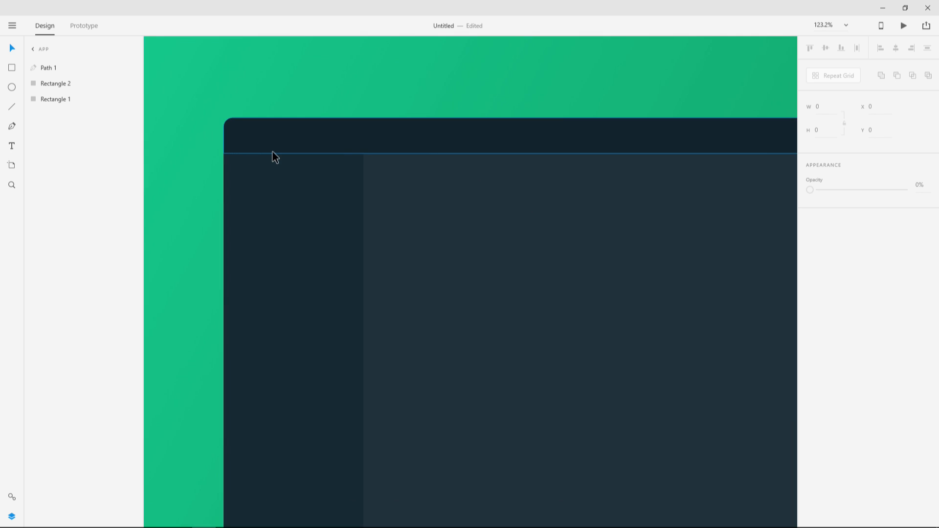
scroll(275, 156, "up", 3)
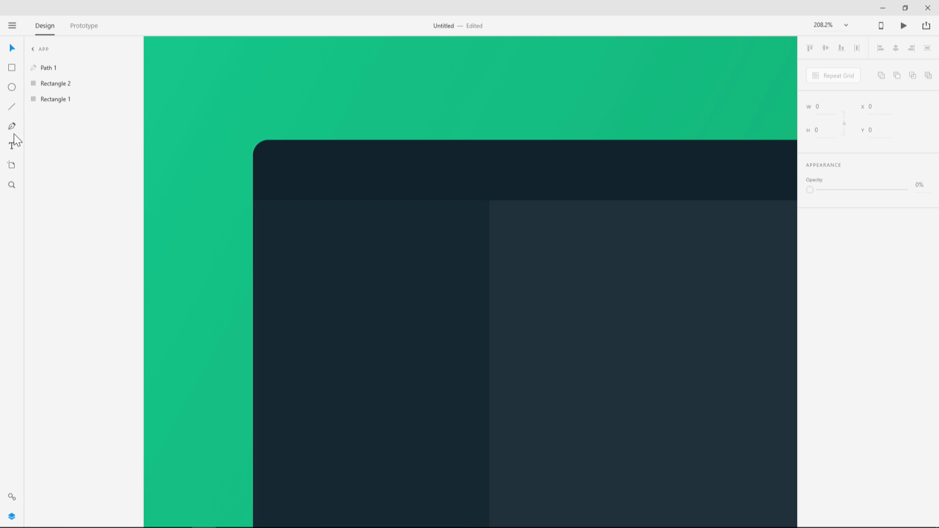
left_click(282, 172)
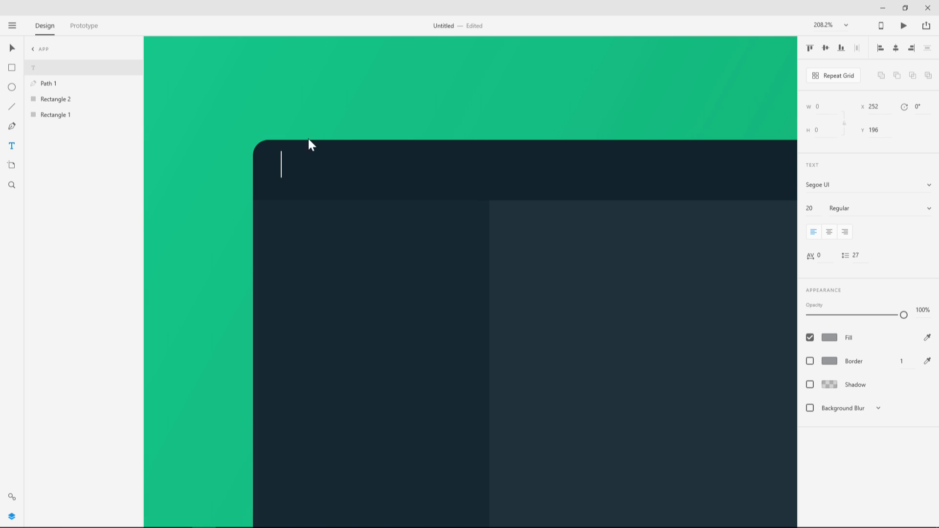
type("tacticalstuff")
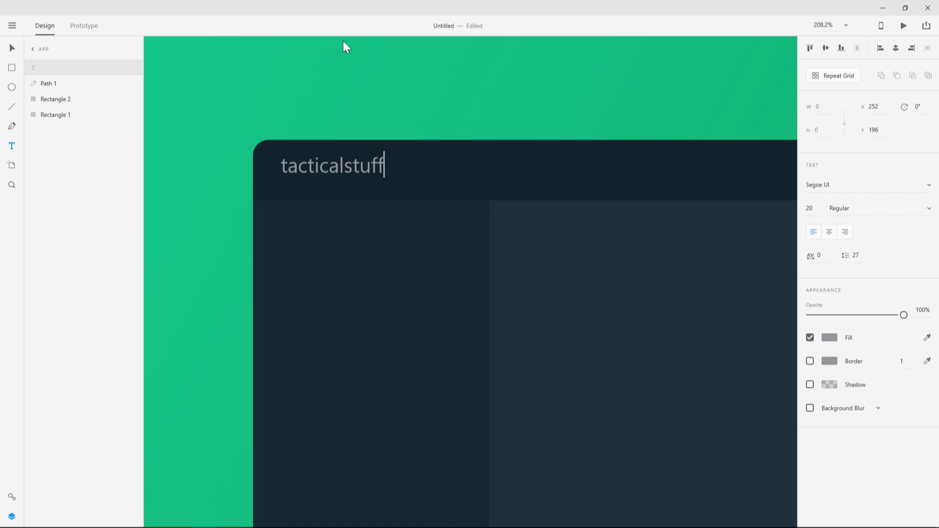
Set the font of the whole "tacticalstuff" text to Raleway.
left_click_drag(372, 165, 344, 166)
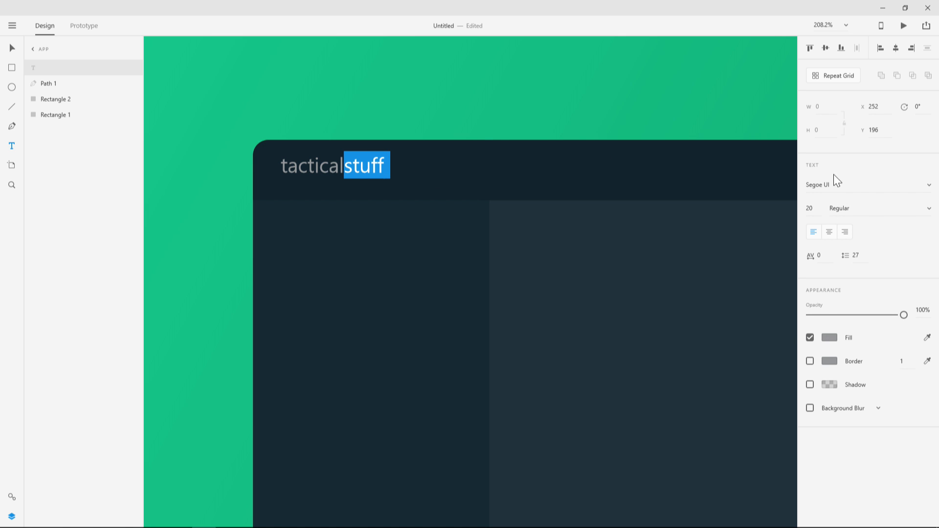
key("ctrl+a")
left_click(866, 186)
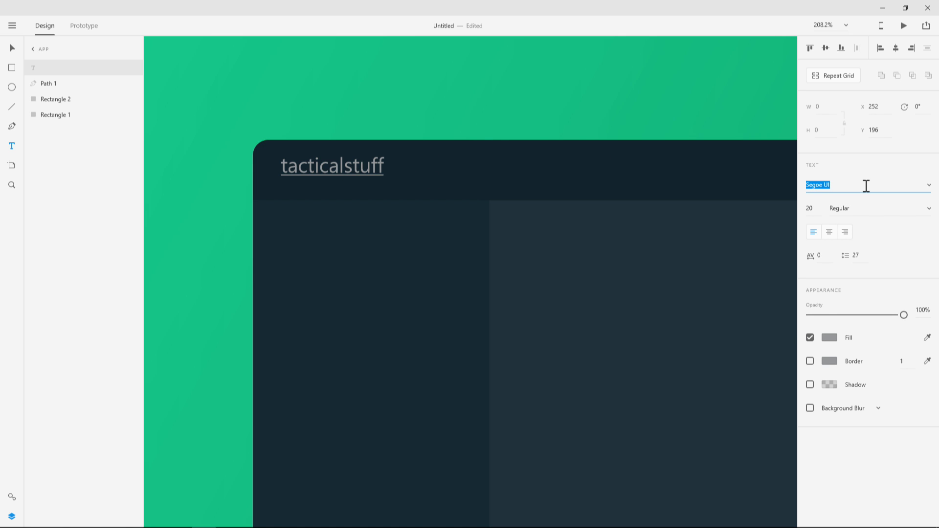
type("Raleway")
key("Return")
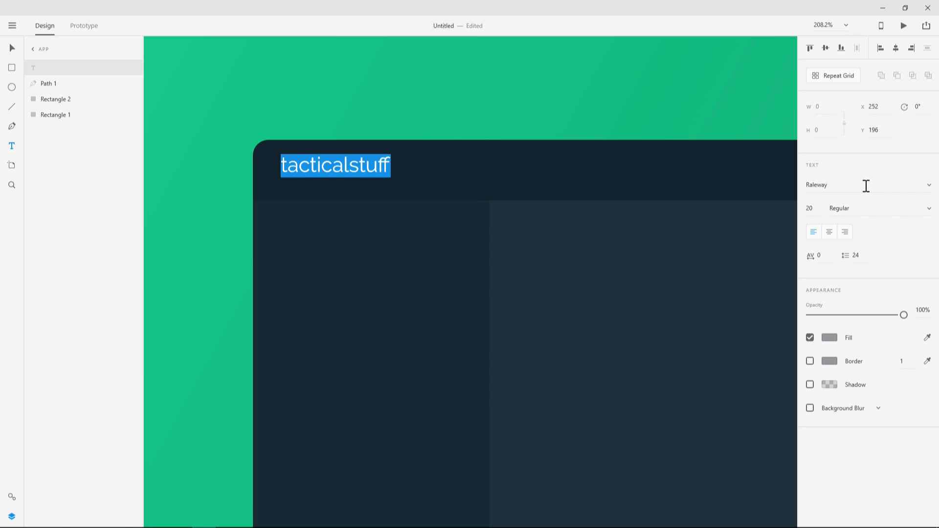
Set only the "stuff" part of the header text to the Bold weight.
left_click_drag(351, 162, 394, 165)
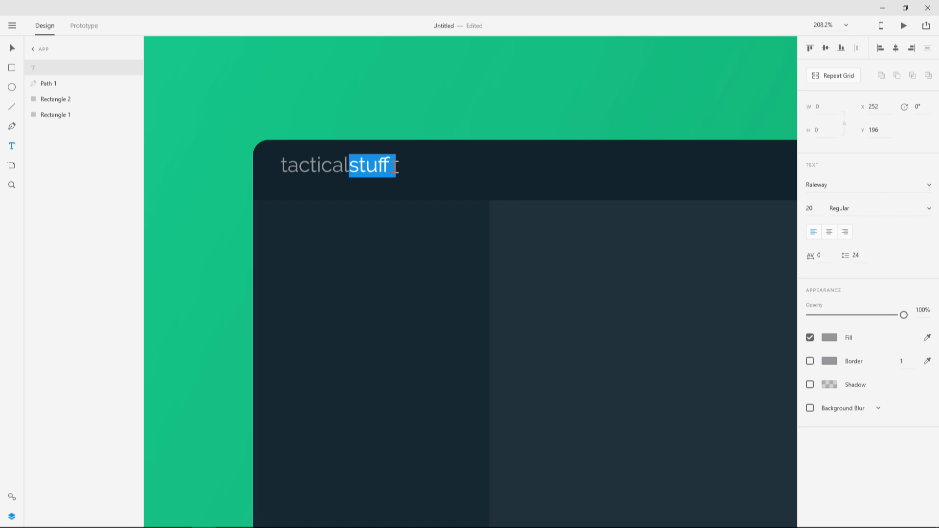
left_click(929, 208)
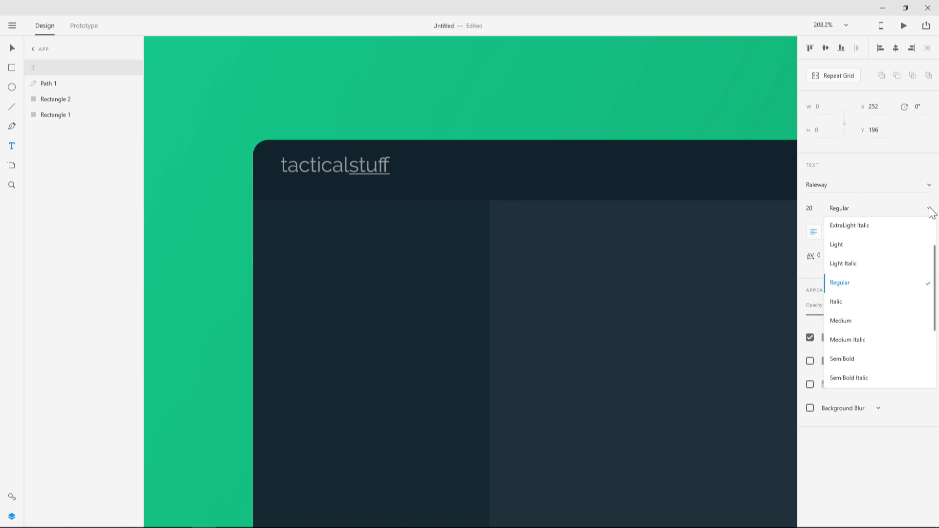
scroll(896, 345, "down", 1)
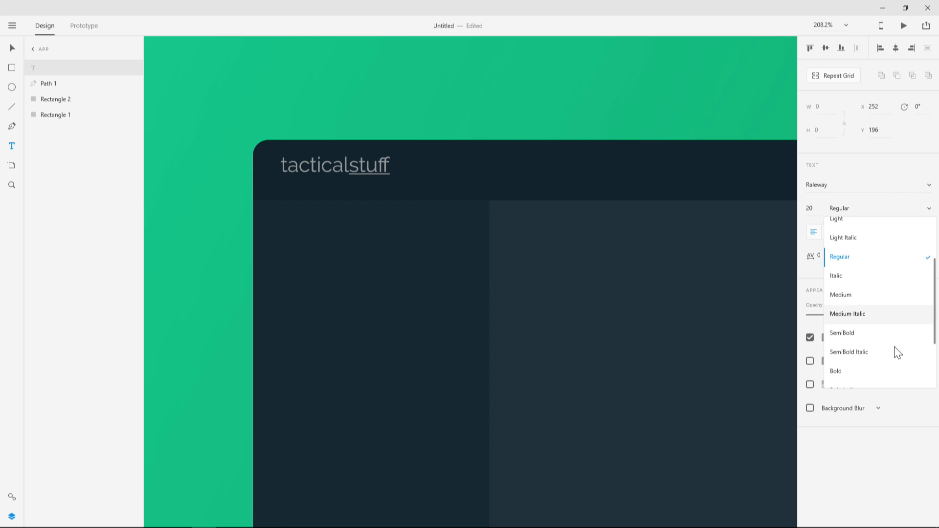
left_click(871, 372)
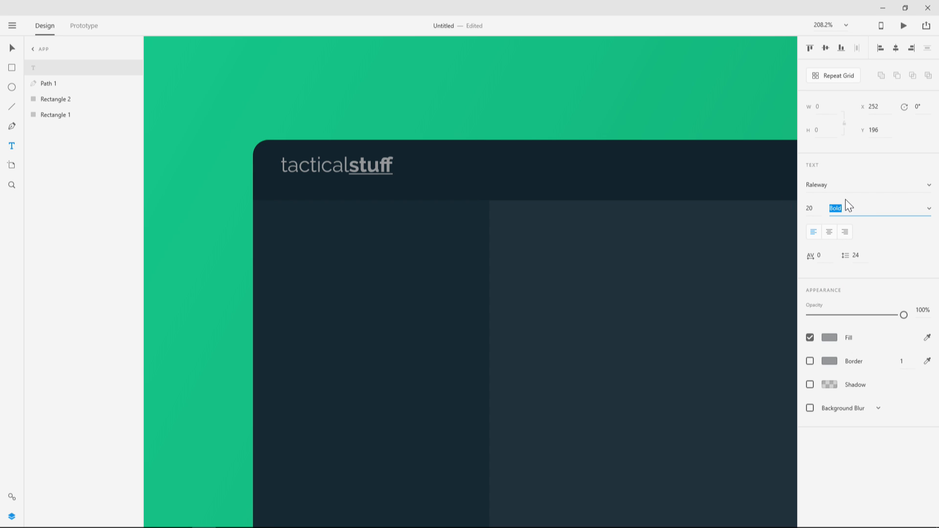
Color the header text with the green sampled from the artboard's background gradient.
left_click(831, 337)
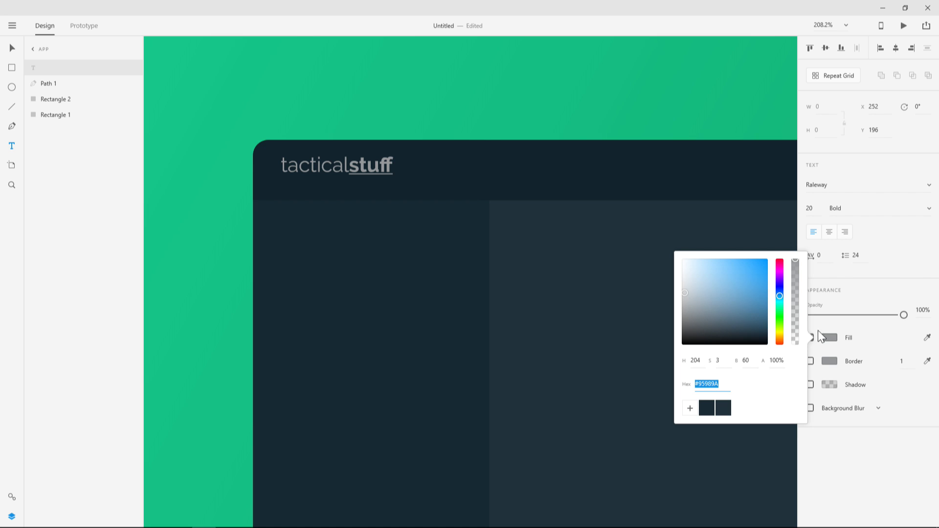
key("Escape")
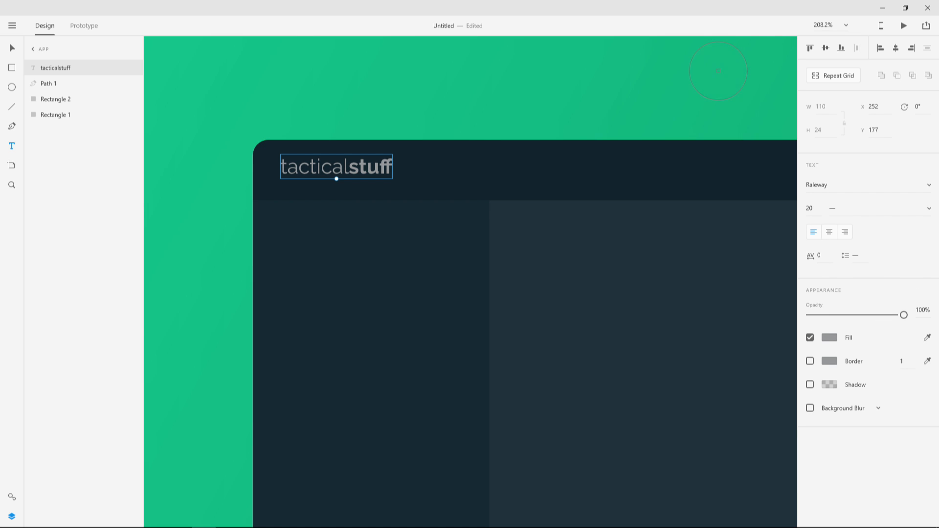
left_click(758, 49)
Fill the "tactical" part with white #FFFFFF and move the whole text to X 250, Y 181 in the header bar.
double_click(351, 164)
left_click(350, 166)
left_click_drag(350, 166, 276, 167)
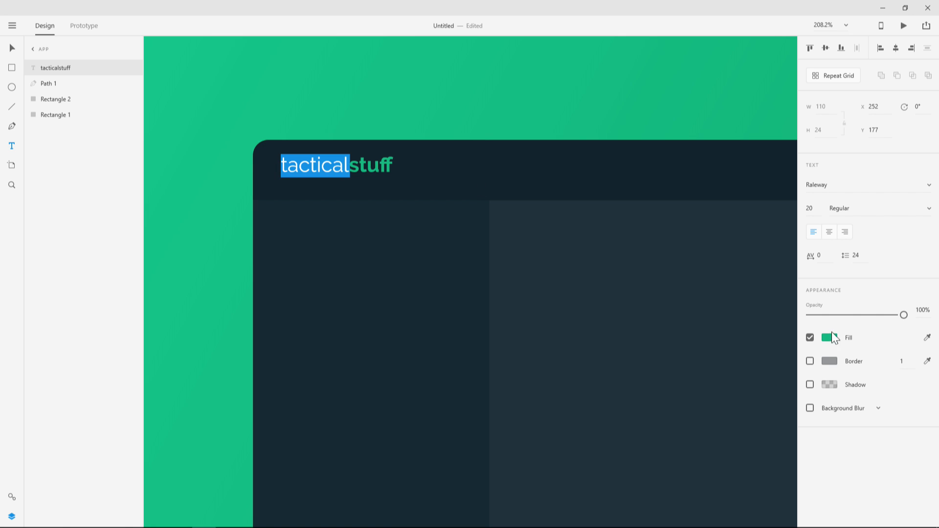
left_click(831, 337)
left_click(684, 271)
left_click_drag(685, 270, 419, 192)
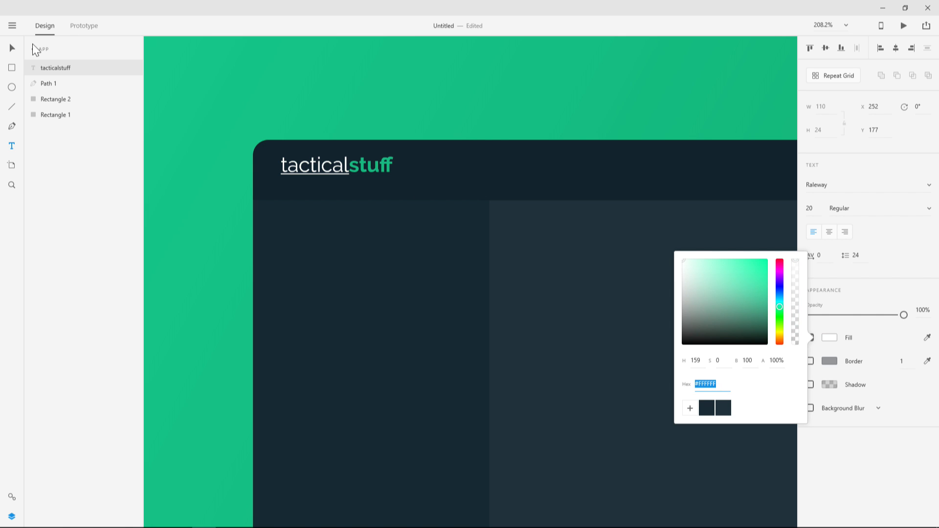
left_click(16, 49)
left_click_drag(364, 175, 362, 179)
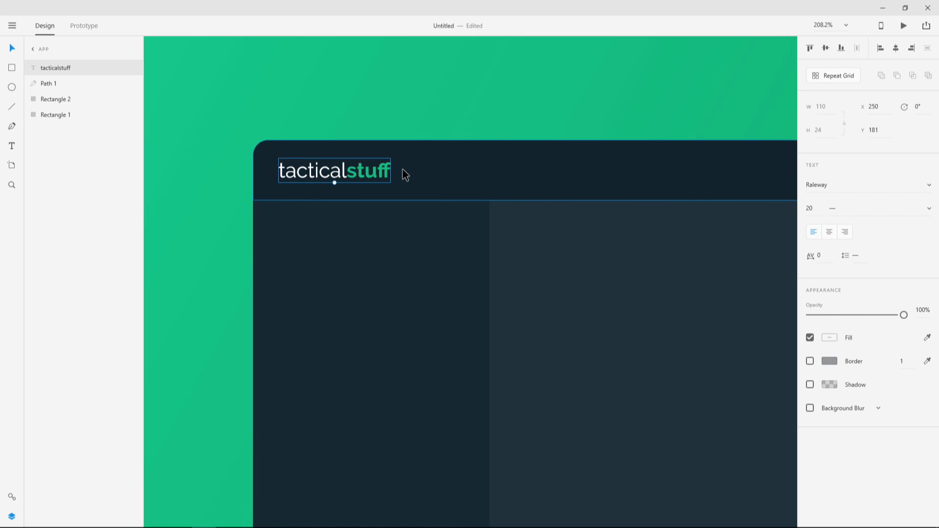
Add an "OPERATIONS" text label near the top of the sidebar, at X 250 in line with the logo text.
scroll(424, 178, "down", 5, "ctrl")
left_click(497, 68)
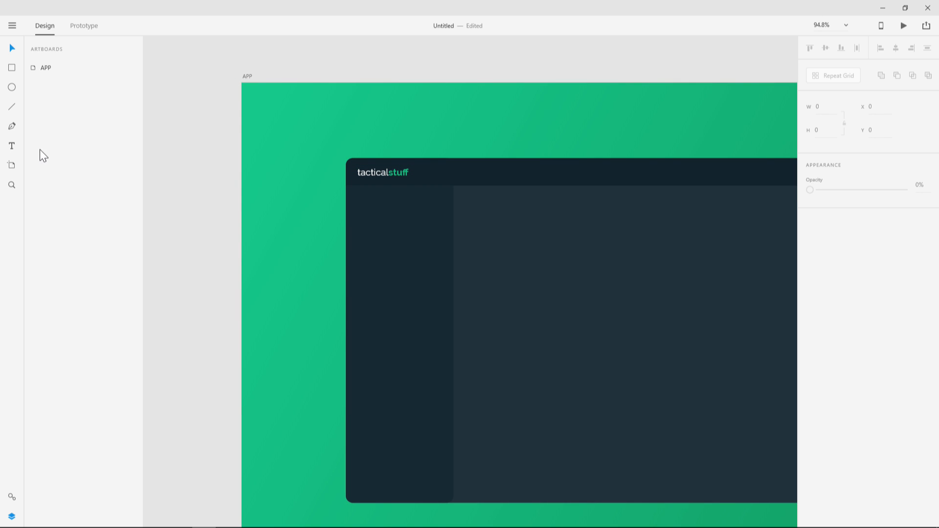
left_click(19, 146)
left_click(359, 209)
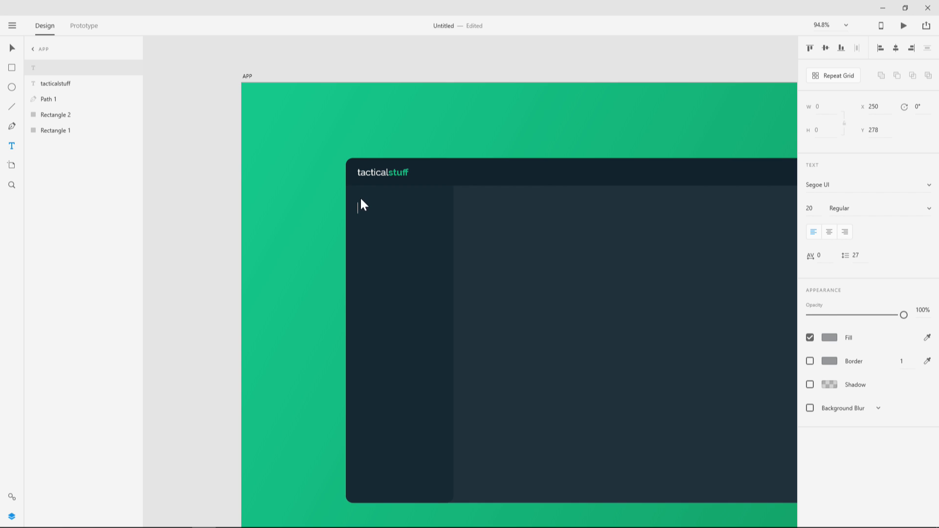
type("OPERATIONS")
left_click(13, 48)
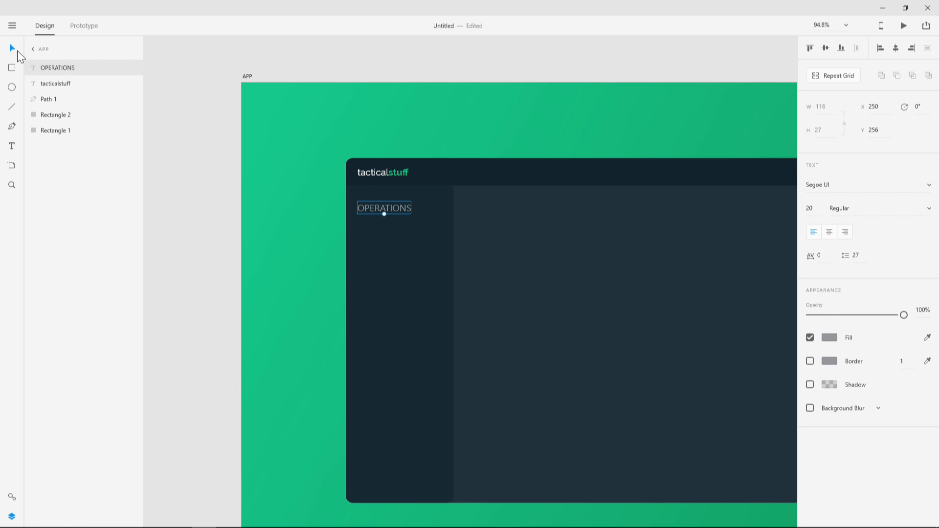
Set the OPERATIONS label to Raleway, size 15, SemiBold weight.
left_click(867, 186)
type("Raleway")
key("Return")
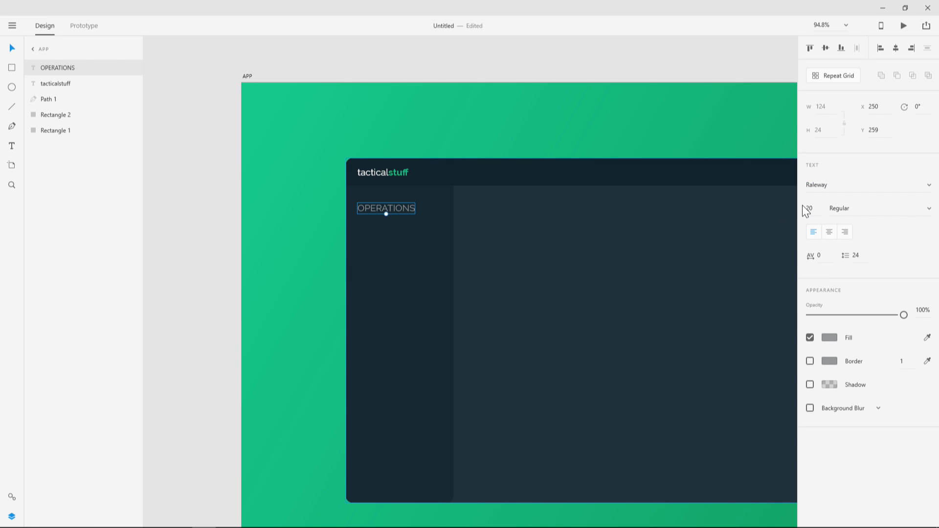
left_click_drag(813, 212, 813, 226)
left_click(926, 207)
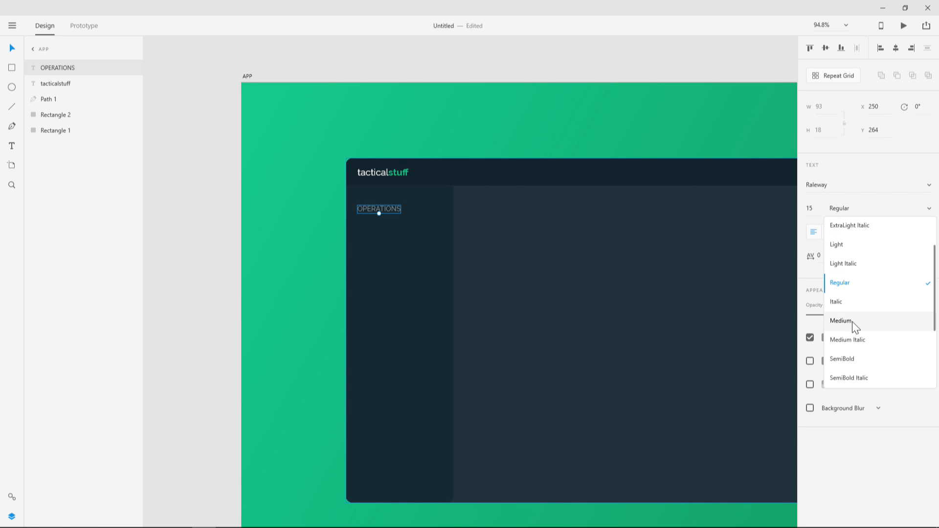
left_click(864, 359)
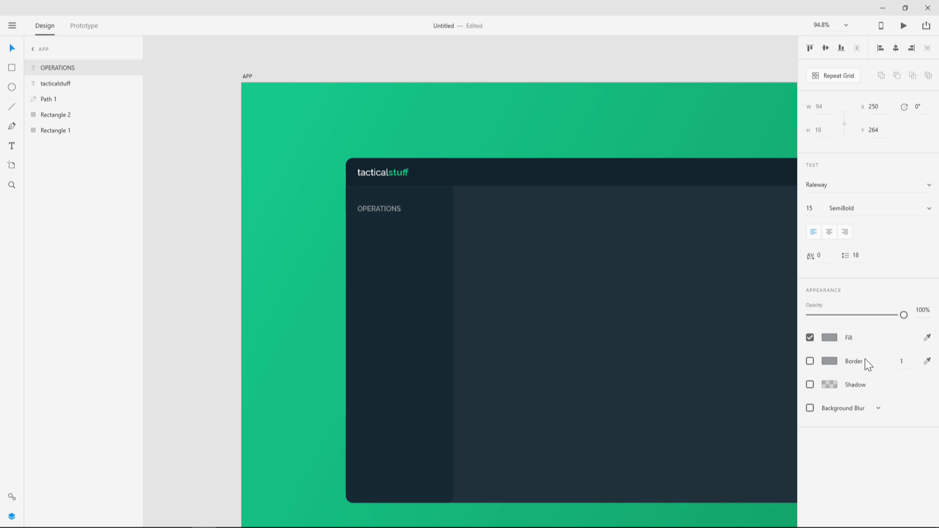
Fill the OPERATIONS label with the bluish gray #83969F, based on the saved dark swatch's hue.
left_click(389, 209)
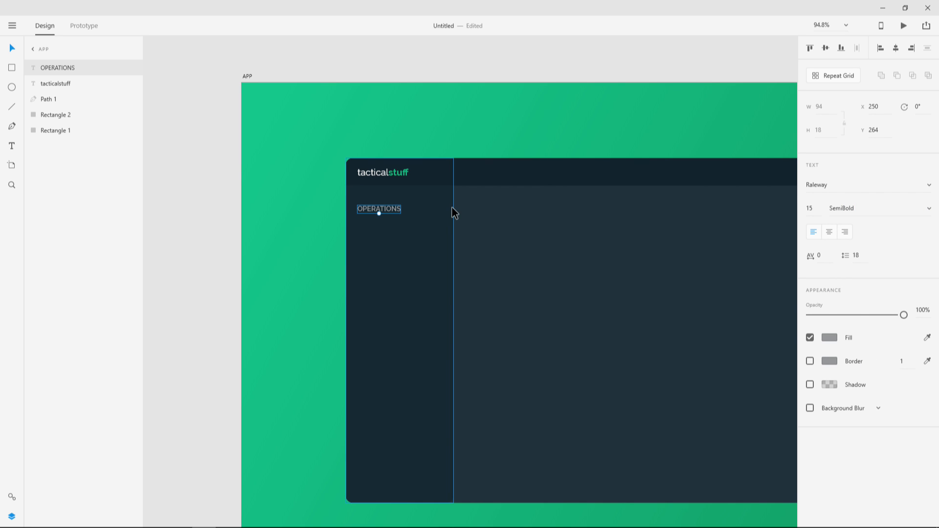
left_click(831, 339)
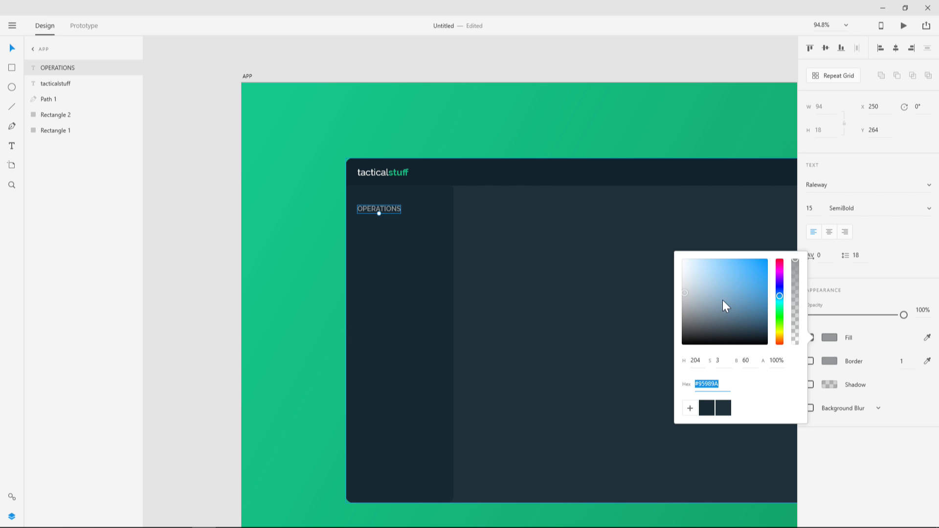
left_click(723, 407)
left_click_drag(716, 341, 696, 292)
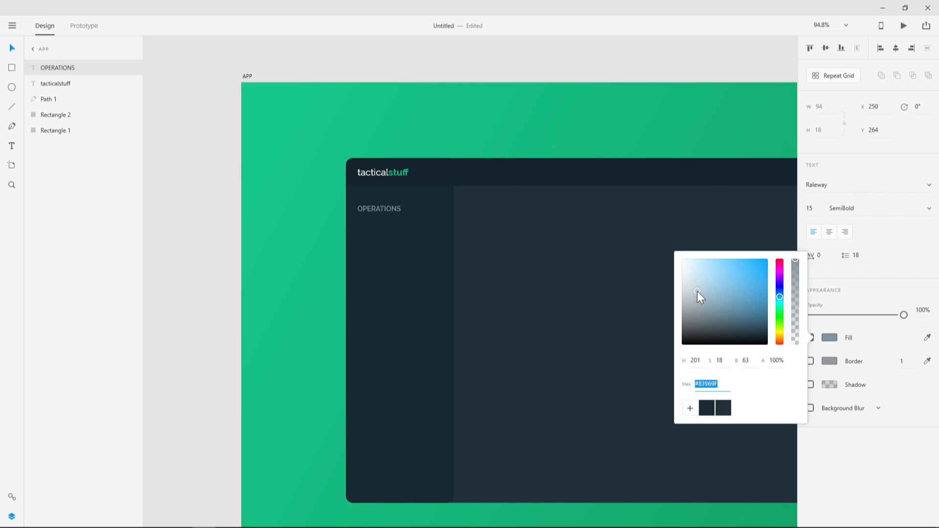
left_click(394, 60)
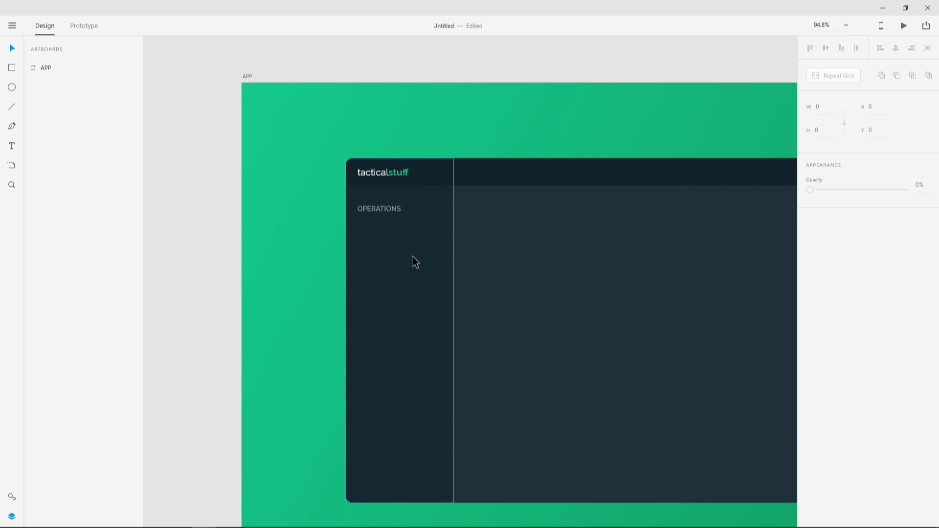
Try the tacticalstuff logo text at X 234, and move it back to X 250 in line with the OPERATIONS label.
scroll(396, 166, "up", 5)
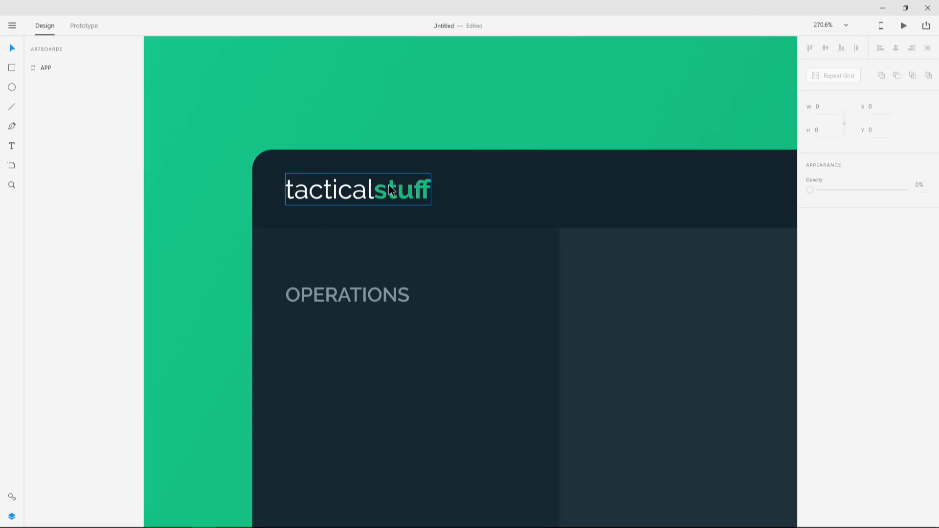
left_click(391, 191)
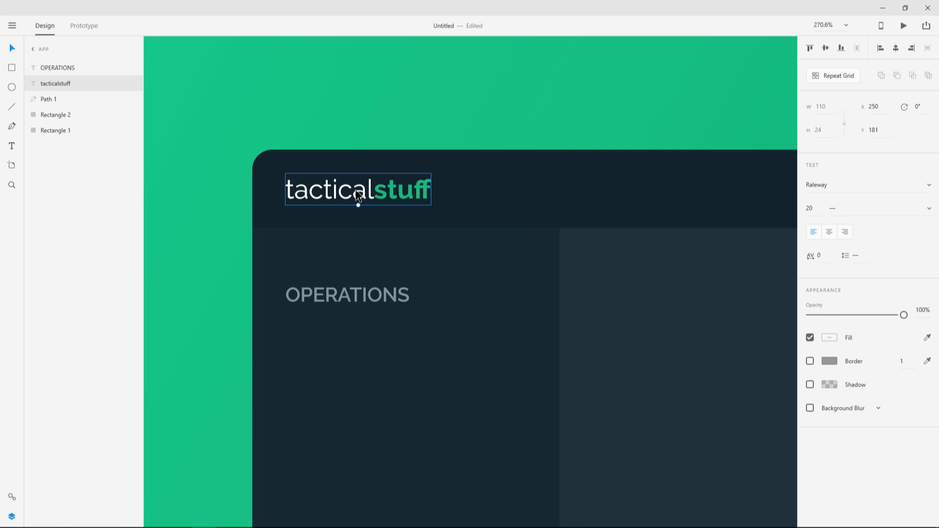
key("Left")
key("Left")
key("Left")
key("Left")
key("Left")
key("Left")
key("Left")
key("Left")
key("Left")
key("Left")
key("Left")
key("Left")
key("Left")
key("Left")
key("Left")
key("Left")
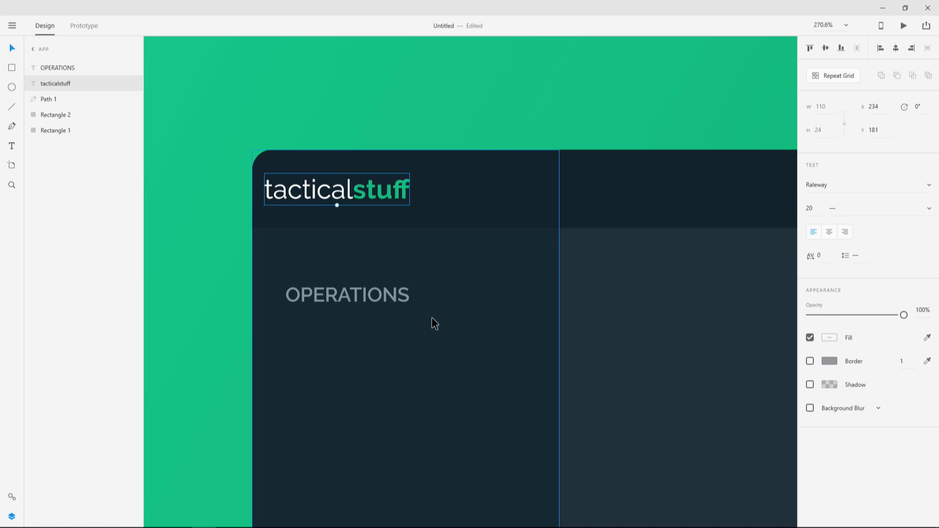
left_click(252, 106)
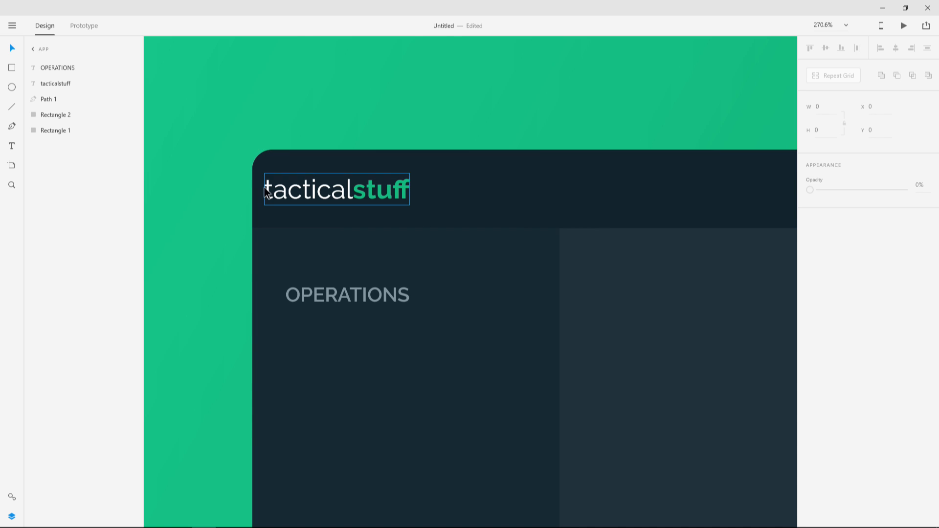
left_click_drag(266, 191, 329, 191)
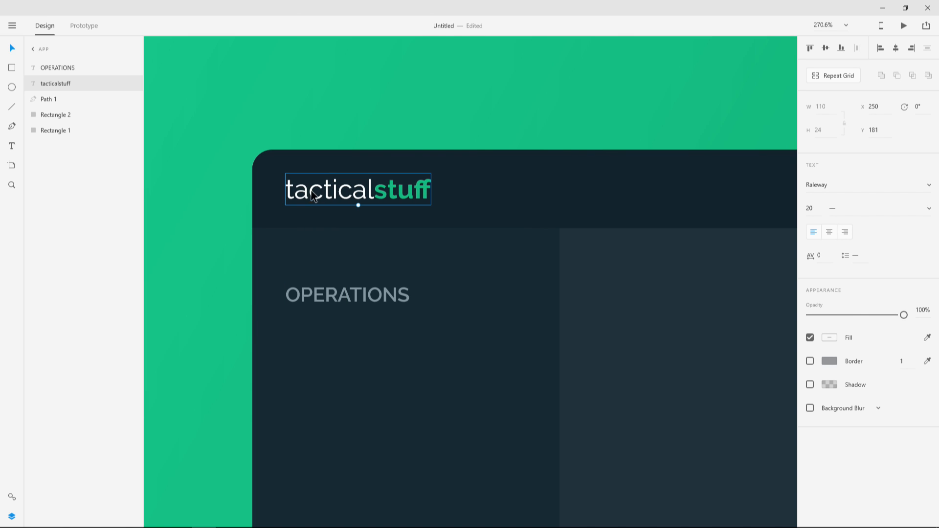
left_click(292, 128)
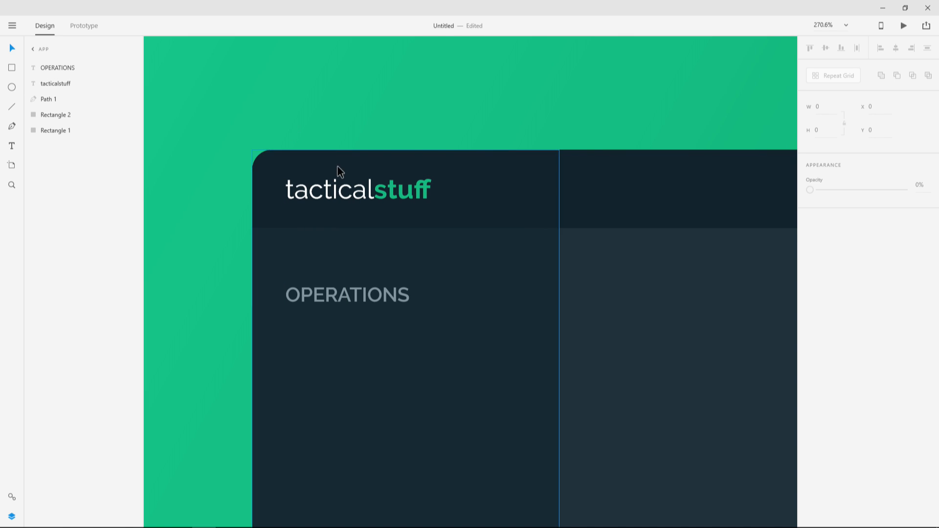
left_click(391, 196)
left_click(549, 192)
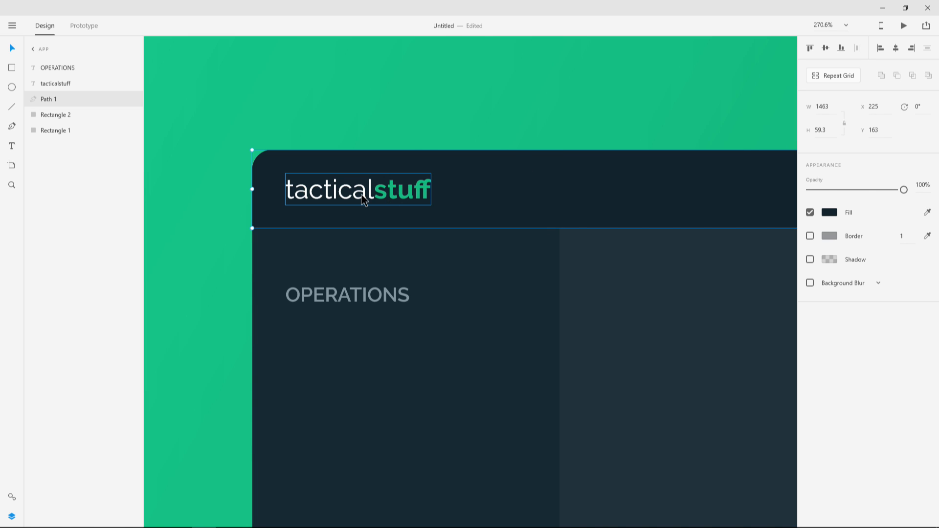
left_click(394, 115)
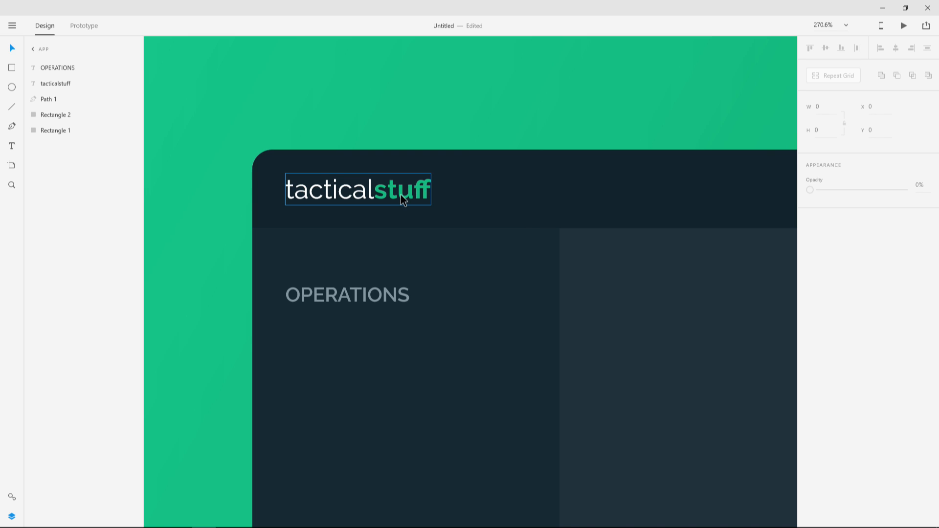
Move the OPERATIONS label up in the sidebar to Y 253, keeping it aligned with the logo text at X 250.
left_click(394, 300)
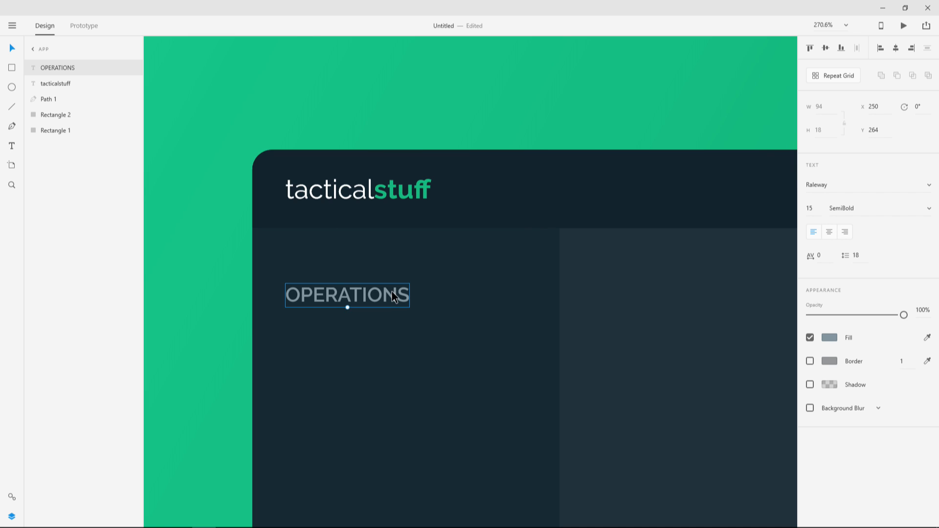
scroll(532, 313, "down", 3)
scroll(532, 312, "up", 3)
left_click(220, 242)
left_click(343, 298)
left_click_drag(344, 297, 343, 266)
key("Escape")
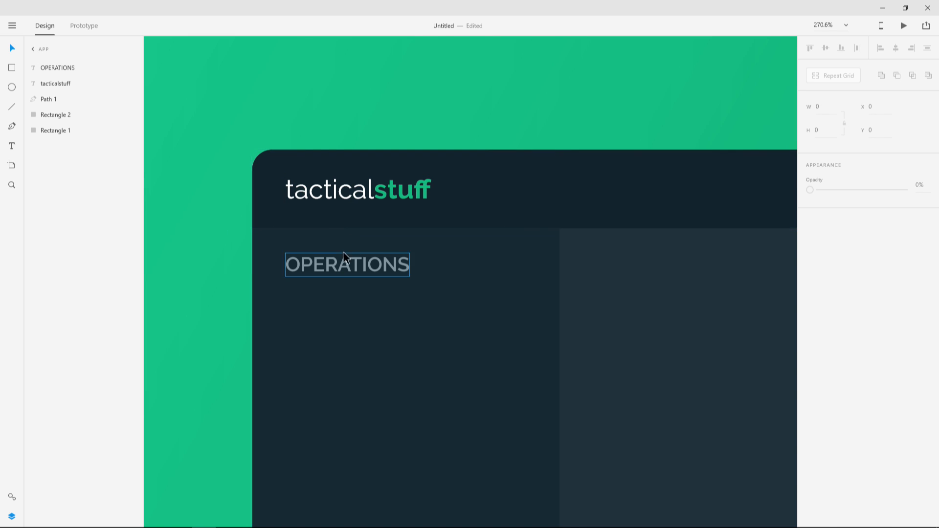
left_click_drag(343, 264, 368, 276)
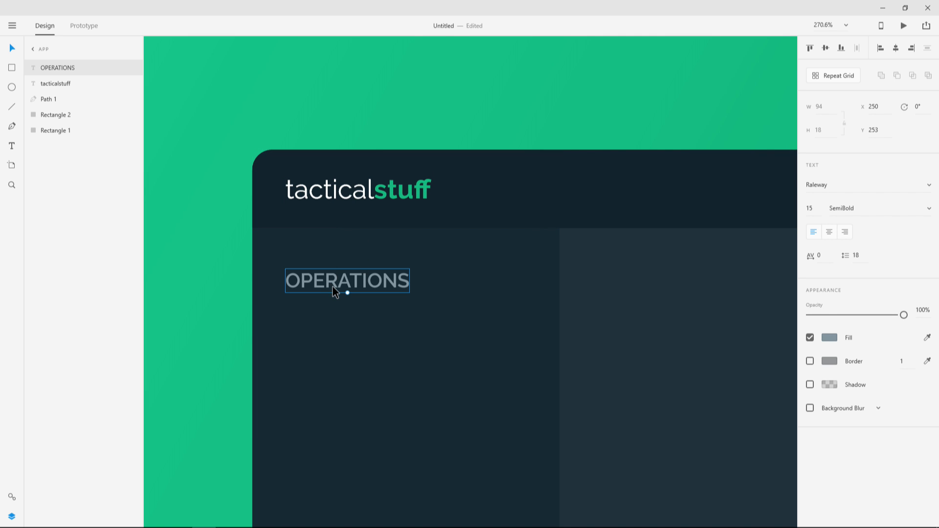
Turn the OPERATIONS label into a vertical repeat grid of four items, spacing the rows to a total height of about 188.
scroll(392, 283, "down", 3)
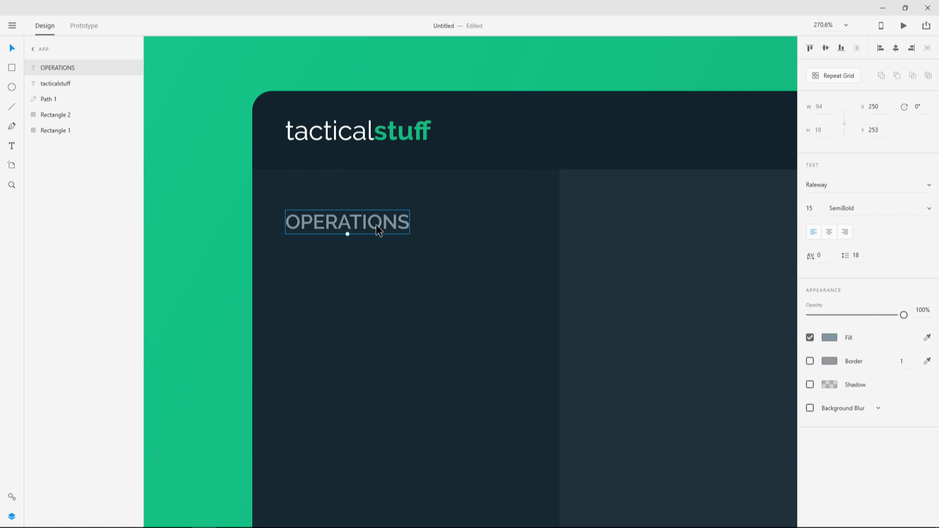
left_click(836, 78)
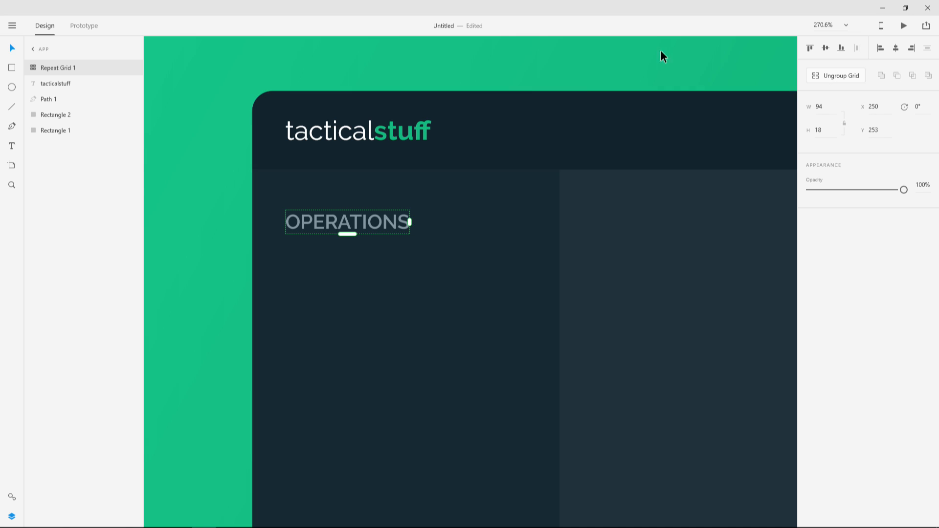
left_click(835, 76)
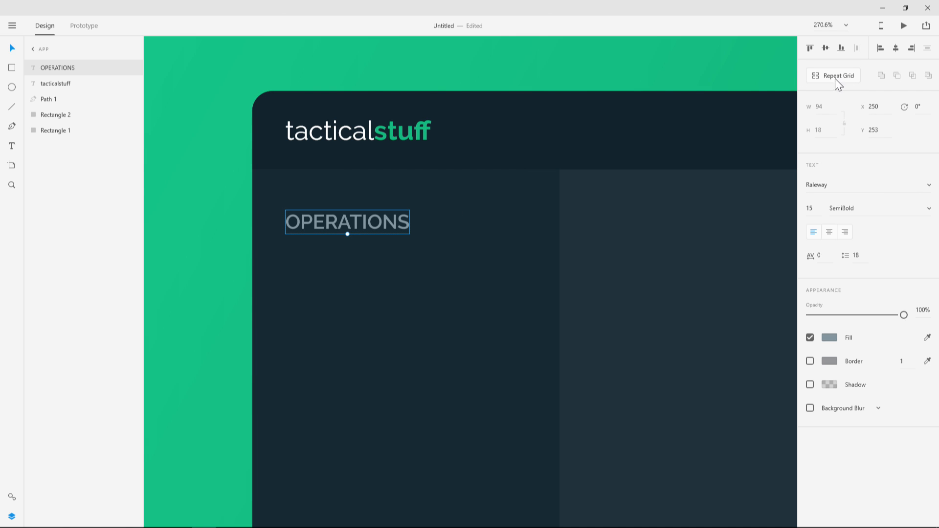
left_click(837, 77)
left_click_drag(343, 234, 362, 391)
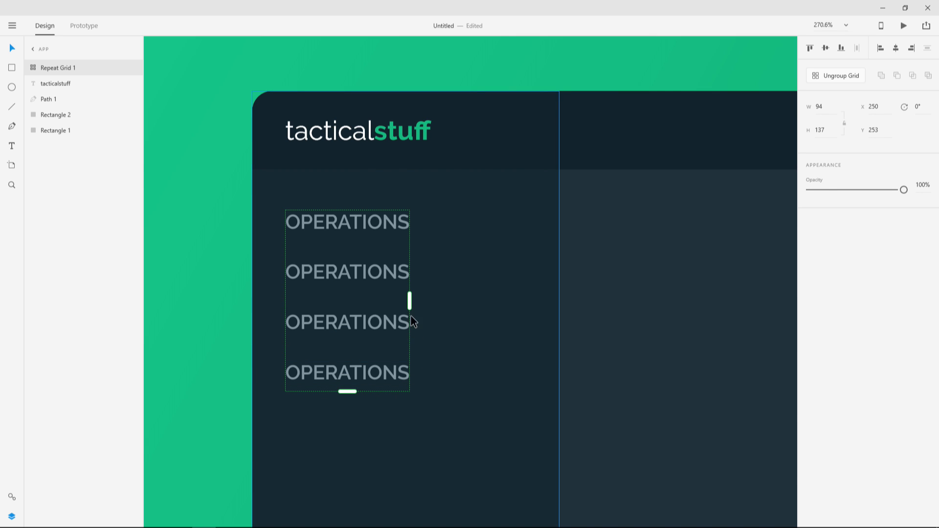
left_click_drag(362, 248, 369, 269)
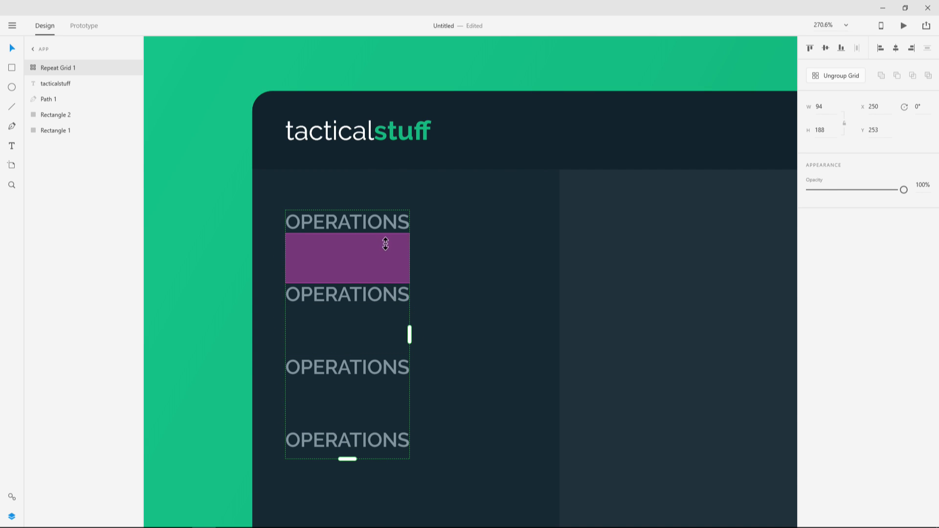
Widen the row spacing of the OPERATIONS repeat grid to a total height of about 200.
scroll(536, 290, "down", 5)
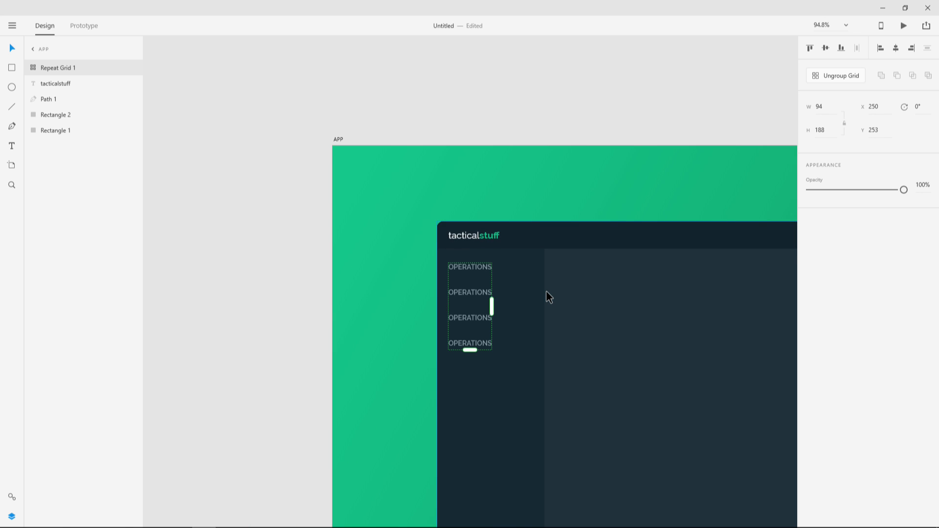
scroll(545, 290, "up", 1)
left_click_drag(546, 290, 329, 206)
scroll(419, 227, "down", 1)
left_click_drag(448, 239, 431, 235)
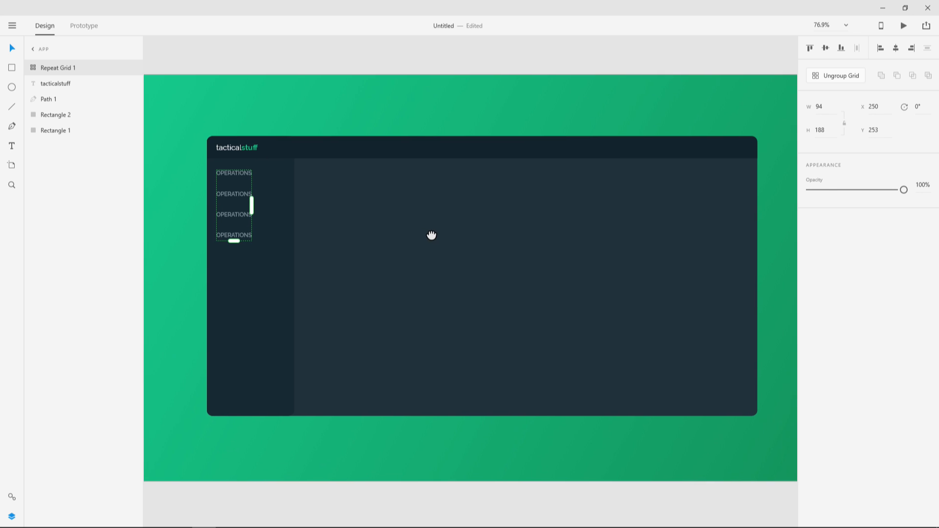
left_click(294, 72)
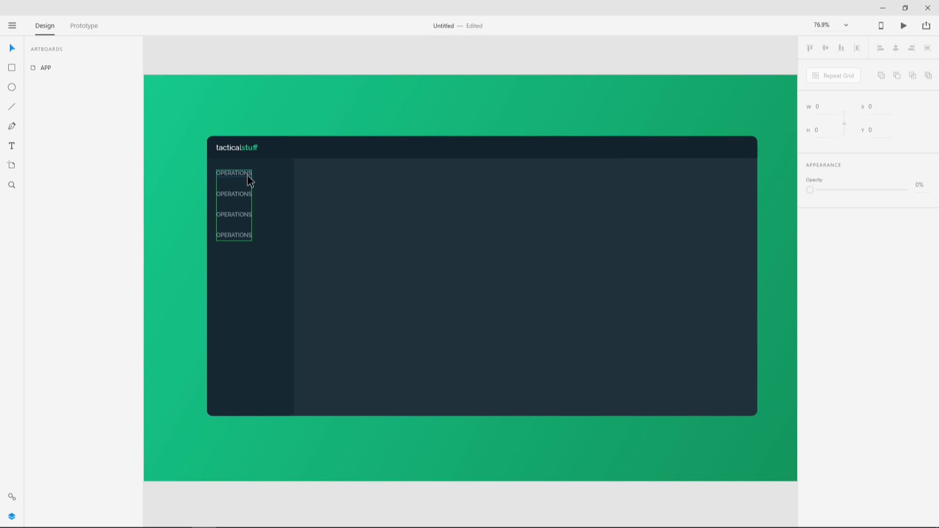
left_click(230, 198)
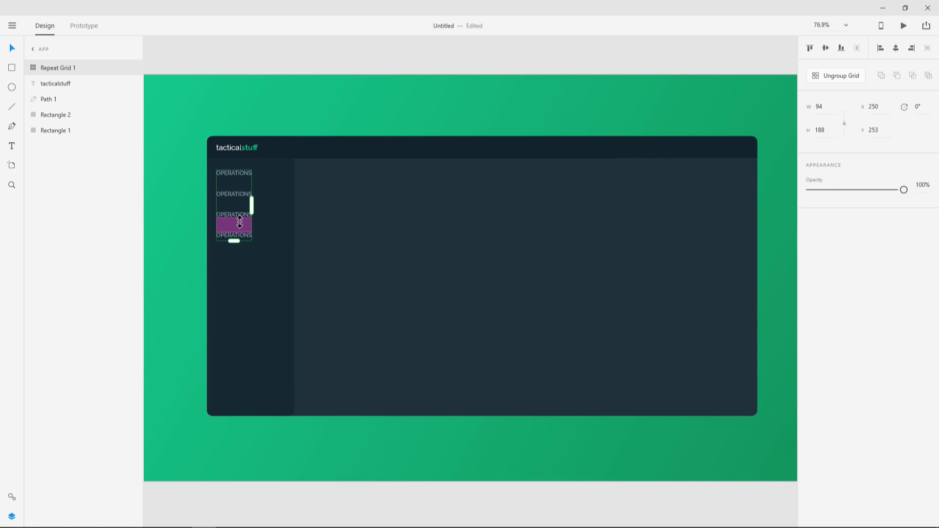
left_click_drag(239, 223, 239, 225)
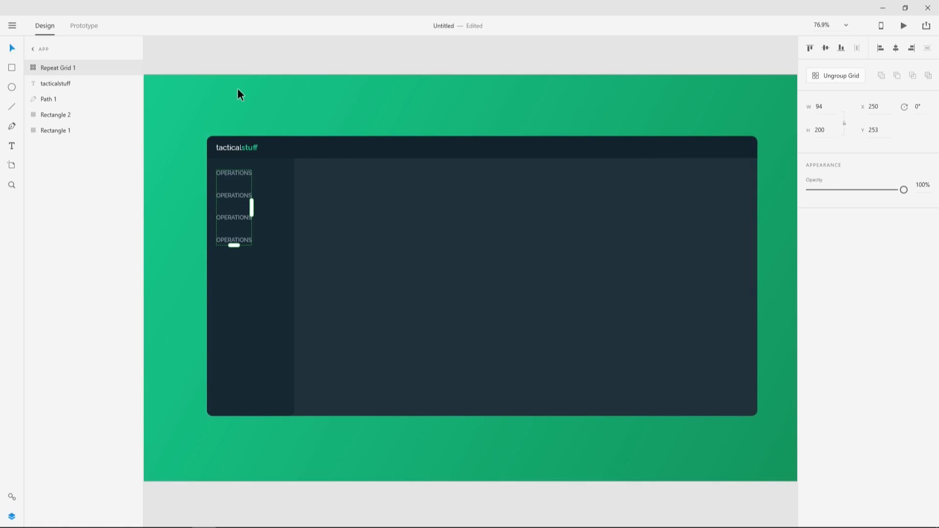
Ungroup the OPERATIONS repeat grid into four separate text labels.
scroll(230, 178, "up", 5)
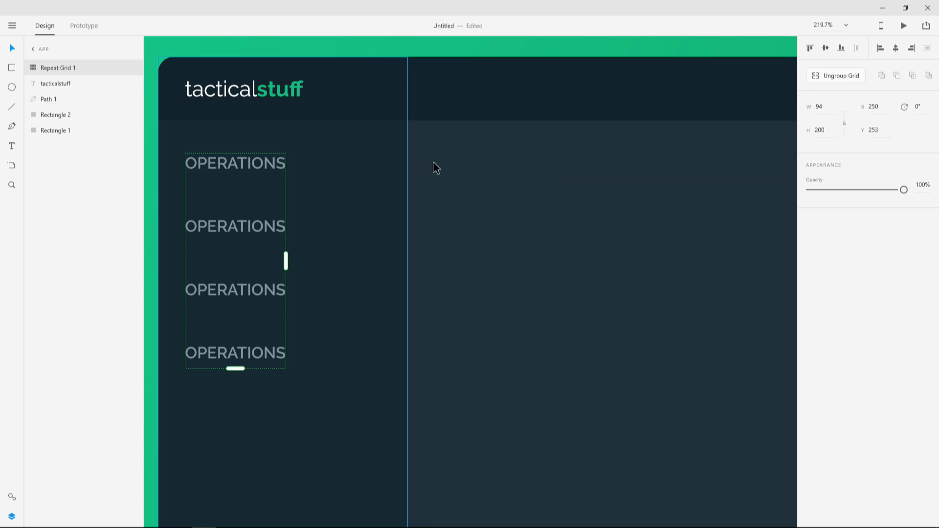
left_click(838, 76)
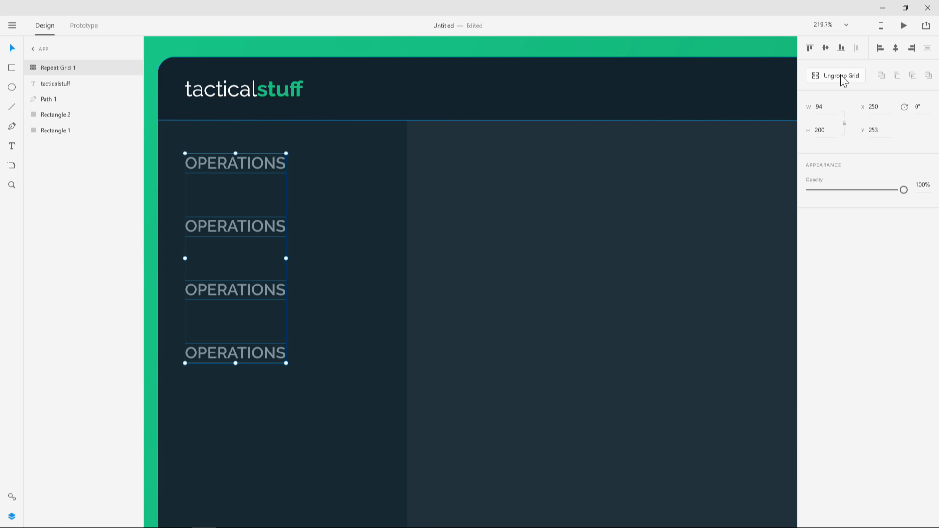
left_click(314, 195)
left_click(258, 227)
left_click(265, 293)
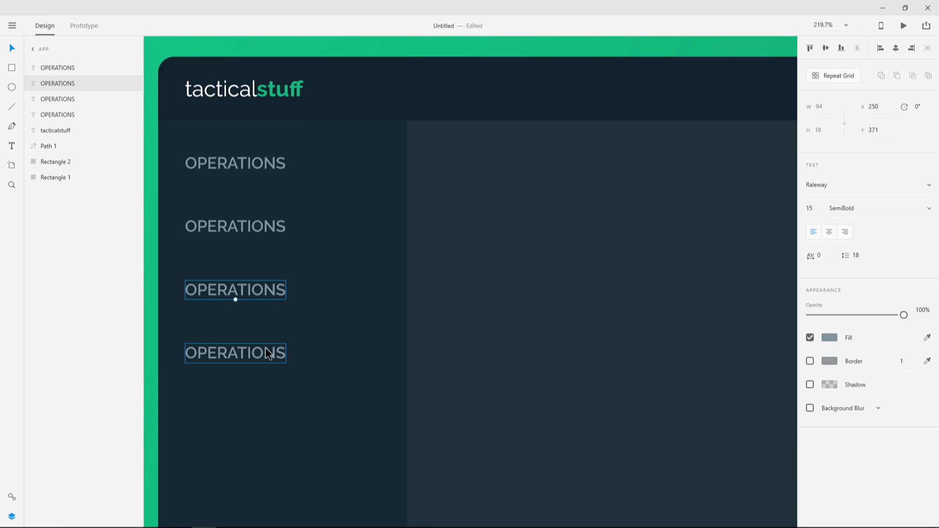
Scale the four OPERATIONS labels down together to a font size of 13, also tightening the spacing between them.
left_click(265, 352)
left_click(257, 290, "shift")
left_click(253, 227, "shift")
left_click(250, 165, "shift")
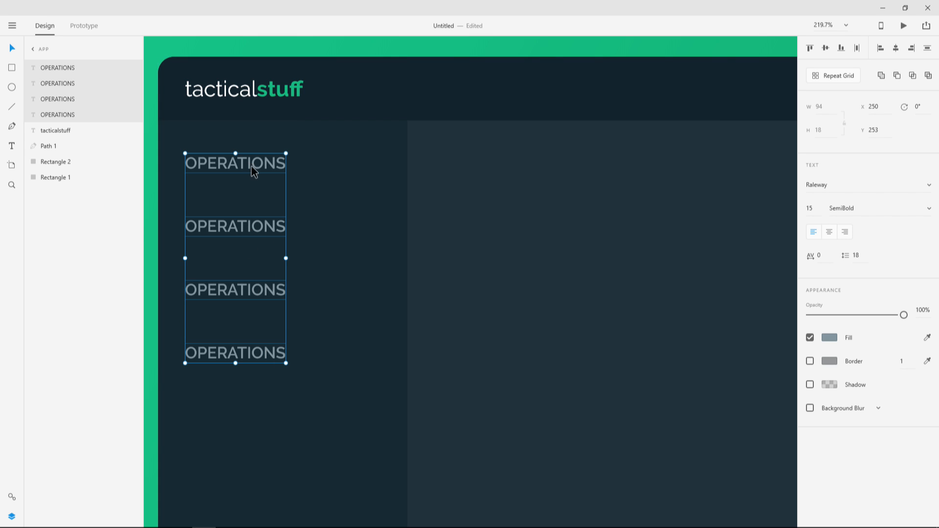
left_click_drag(286, 363, 278, 361)
left_click(255, 176)
left_click(233, 158)
Change the second sidebar label's text to TACTICAL and the third label's text to BRIEFINGS.
double_click(244, 224)
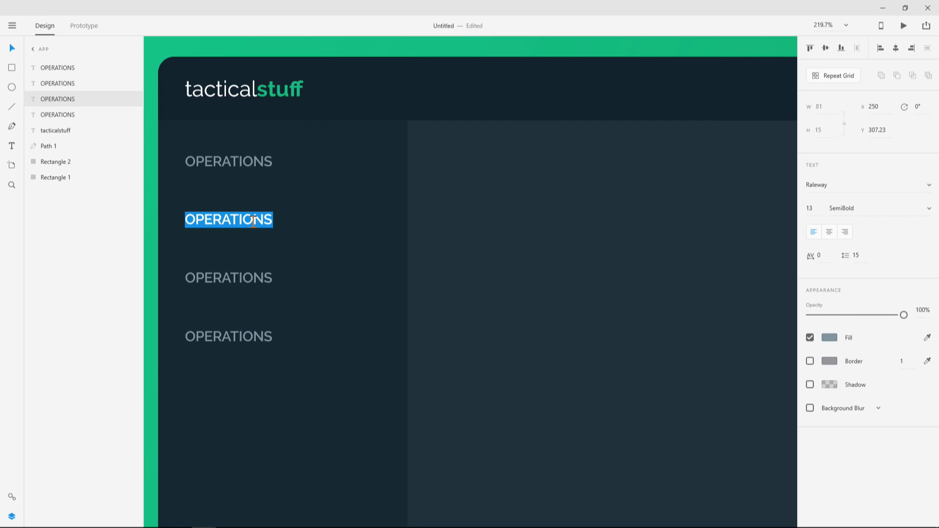
type("TACTICAL")
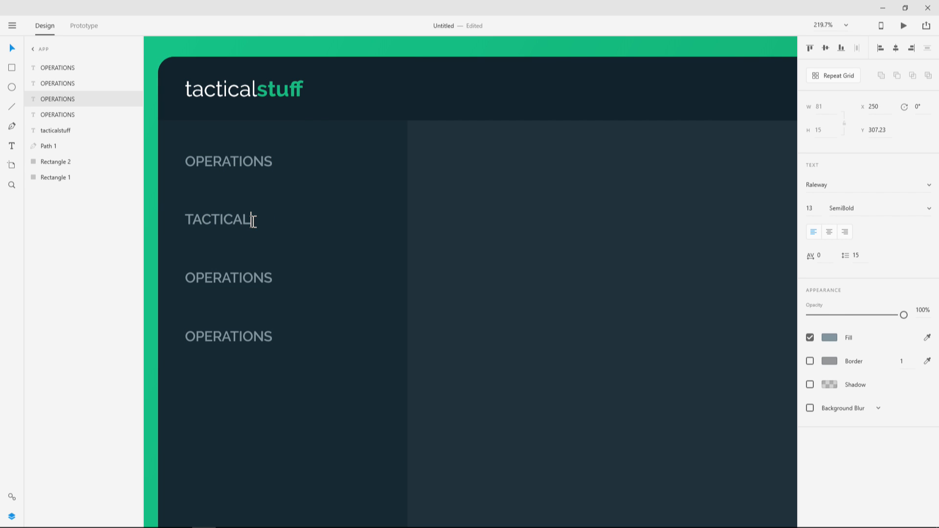
key("Escape")
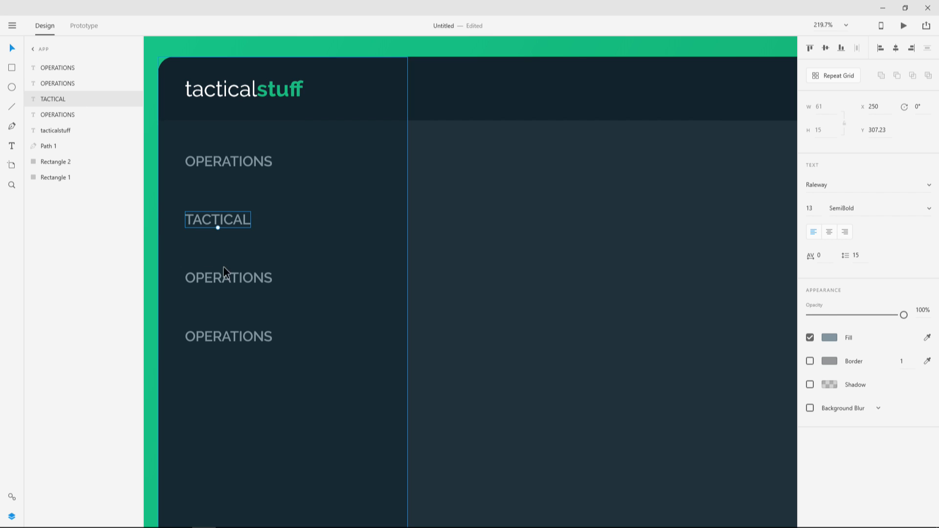
double_click(235, 277)
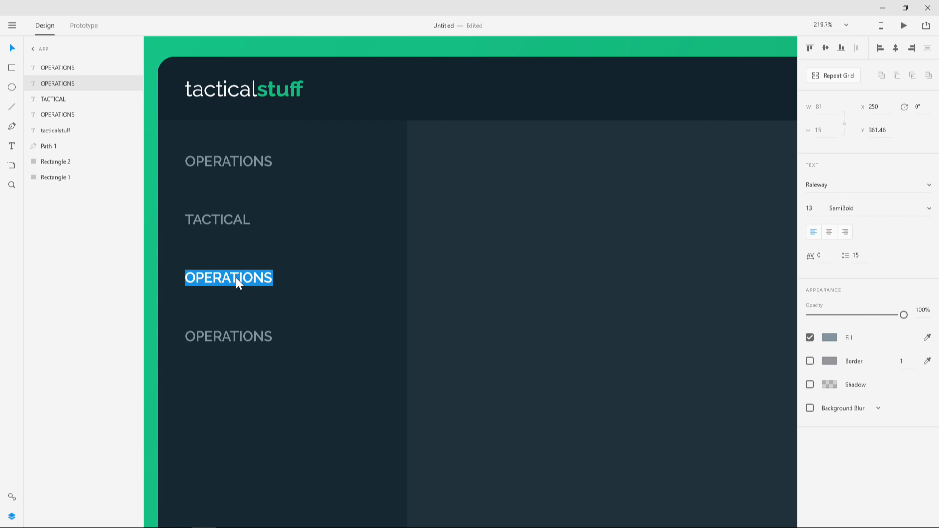
type("BRIEFINGS")
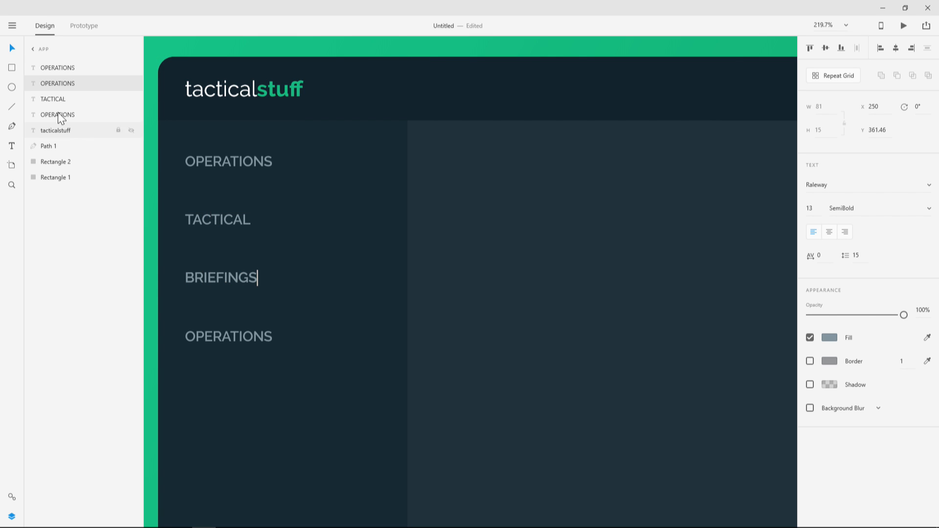
left_click(11, 48)
Change the fourth sidebar label's text to INTEL.
double_click(253, 333)
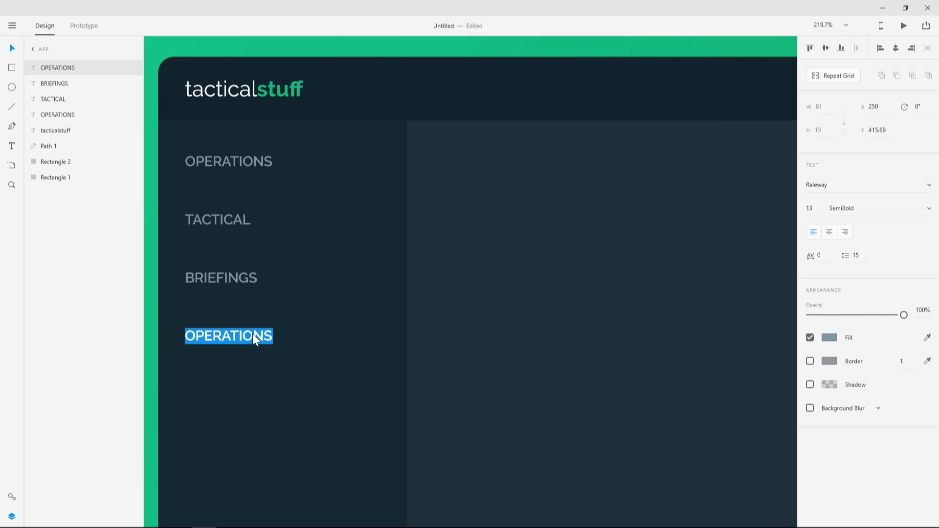
type("INTEL")
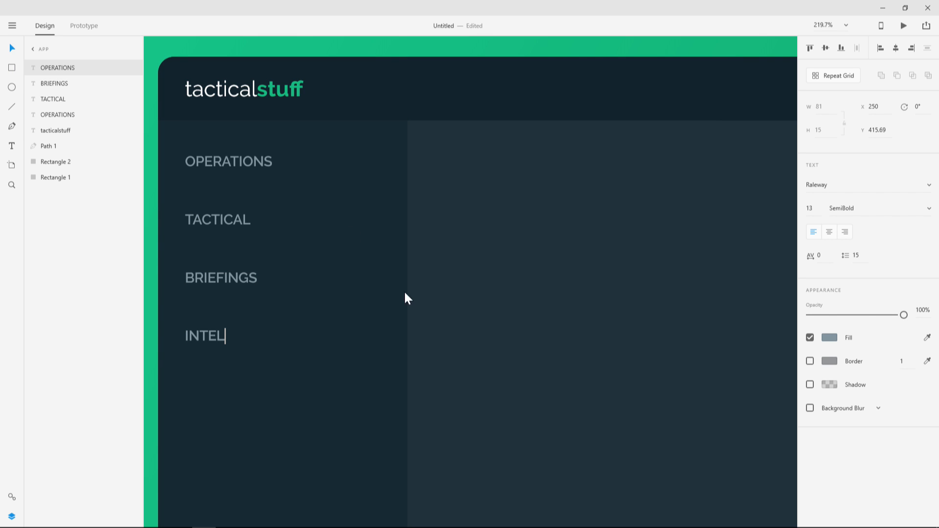
left_click(12, 48)
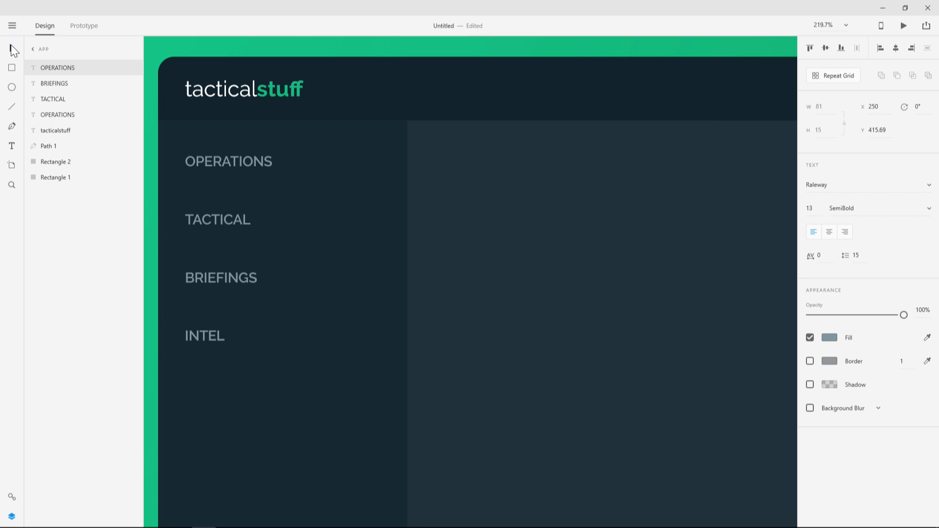
left_click(491, 205)
Draw a borderless rectangle about 232 by 53 across the sidebar's full width over the TACTICAL row.
scroll(491, 205, "down", 1)
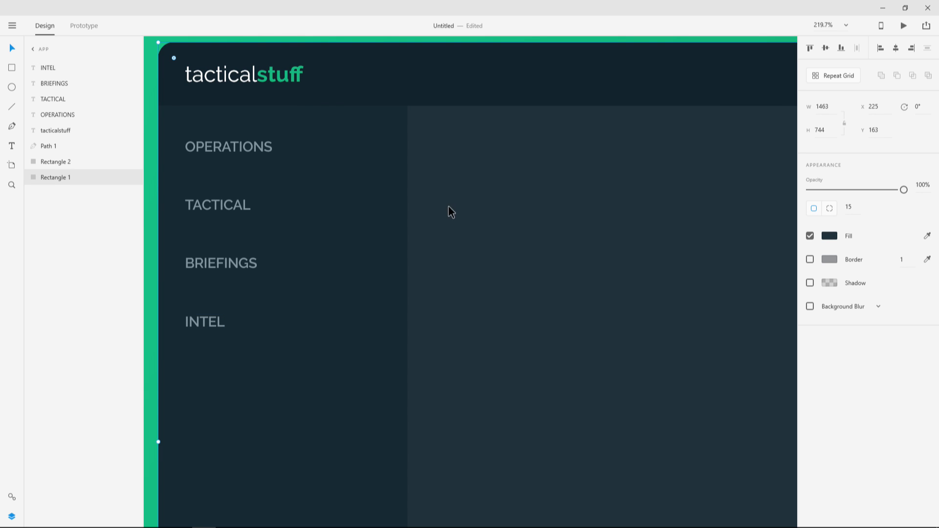
left_click_drag(448, 205, 513, 219)
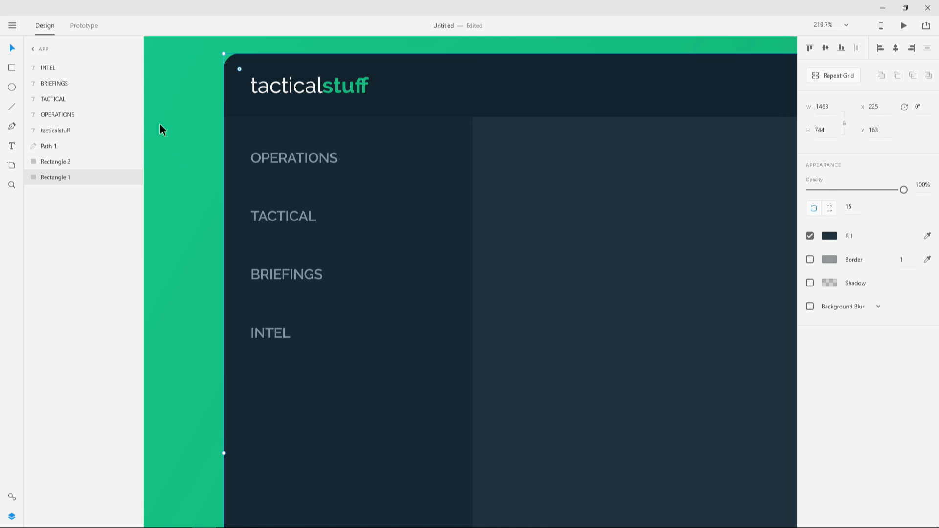
left_click(12, 70)
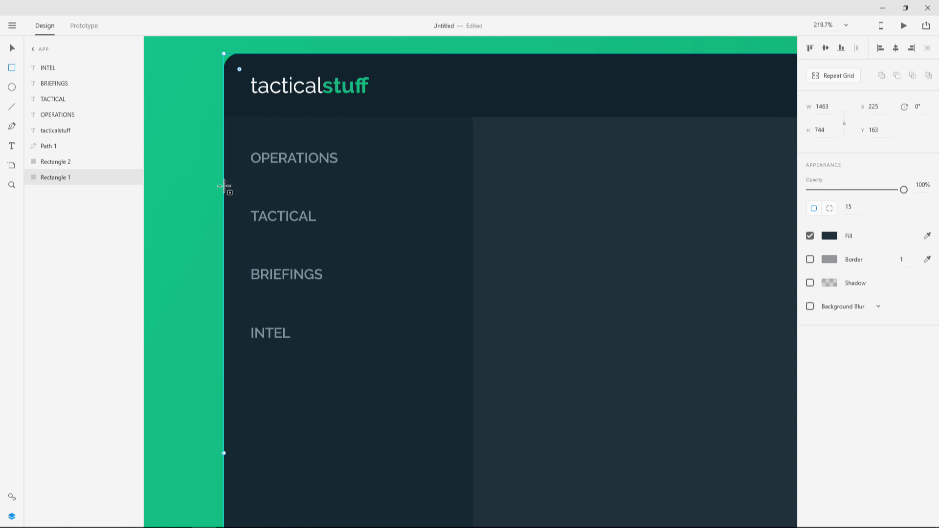
left_click_drag(225, 187, 472, 243)
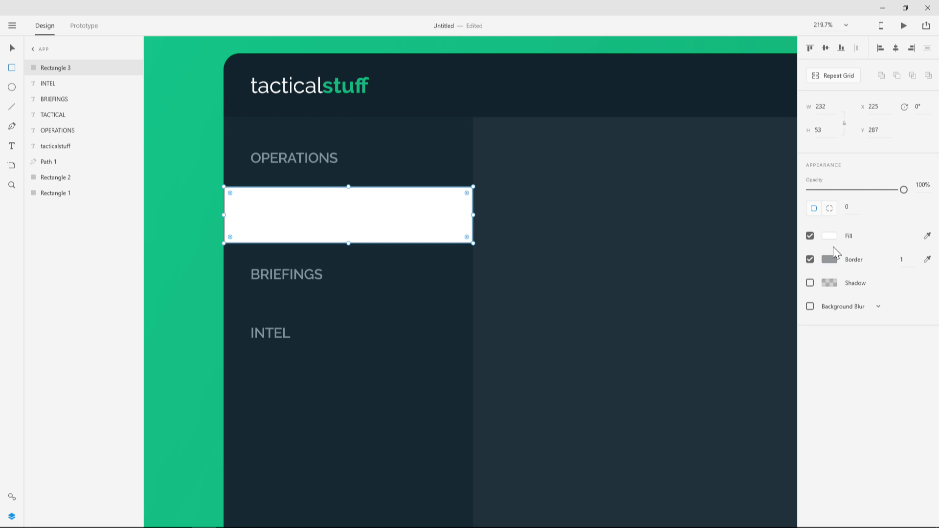
left_click(810, 259)
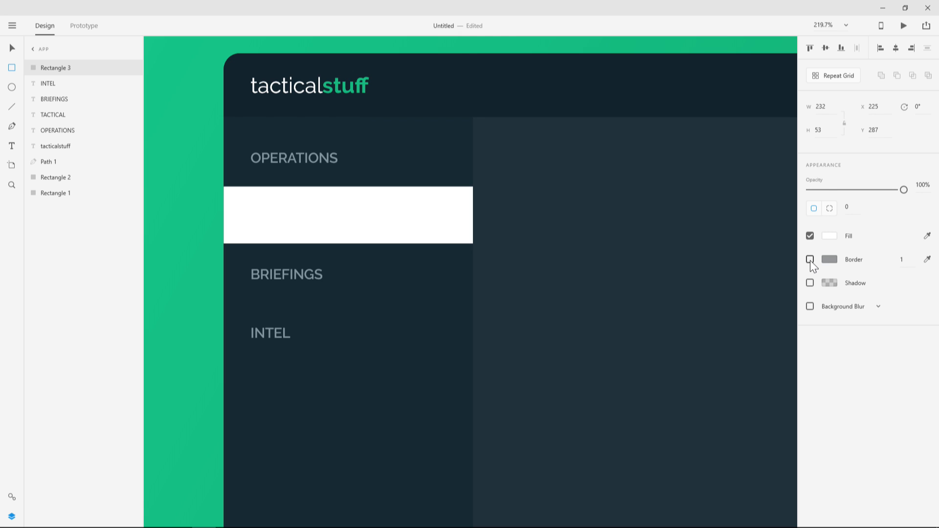
Fill the TACTICAL row's rectangle with bright green #1BEBA0 and move it behind the menu labels in the layer order.
left_click(829, 236)
left_click(829, 237)
left_click(927, 236)
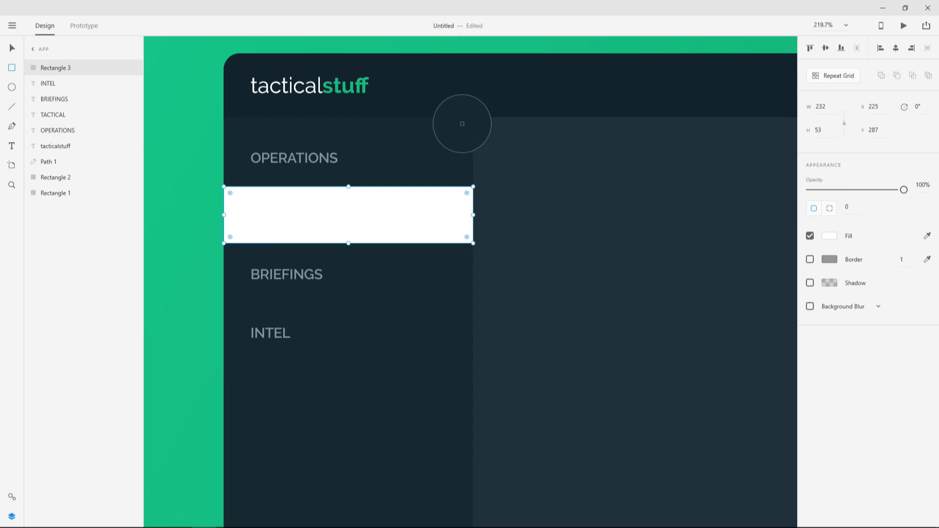
left_click(336, 89)
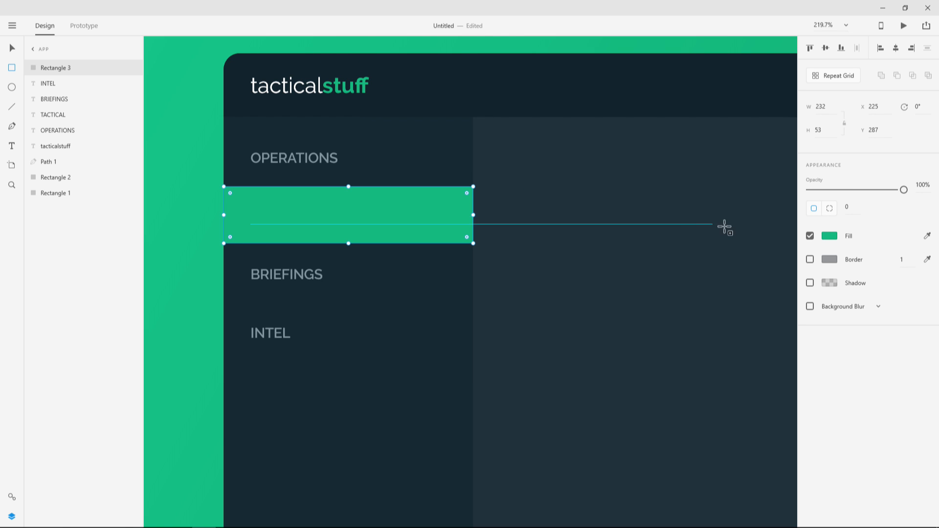
left_click(828, 237)
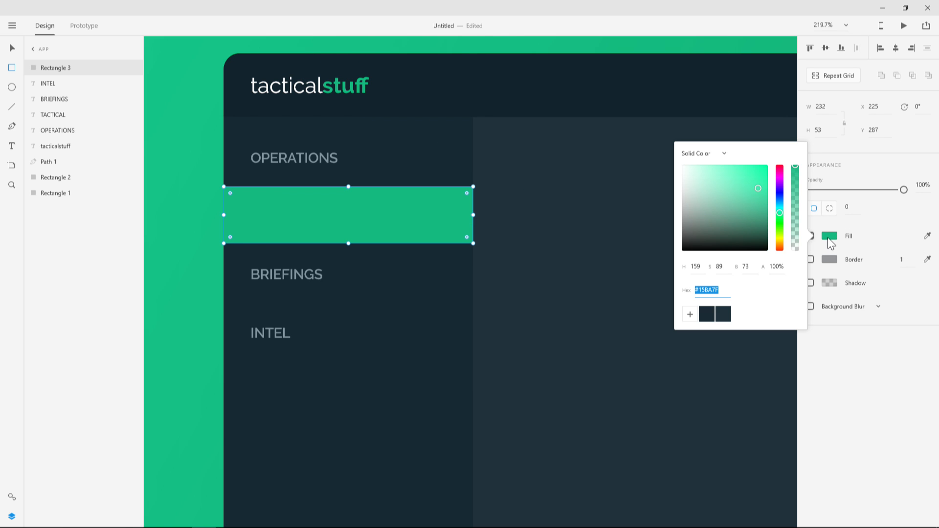
left_click(758, 172)
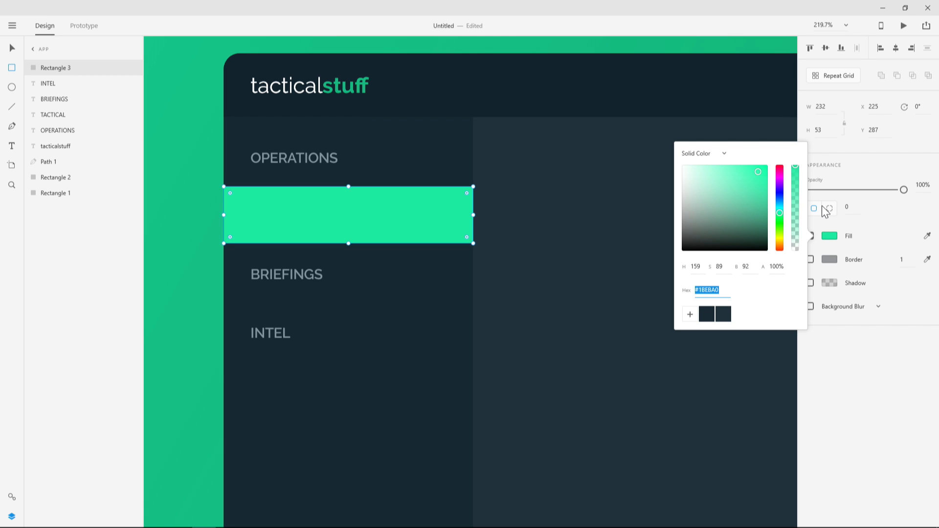
left_click(864, 372)
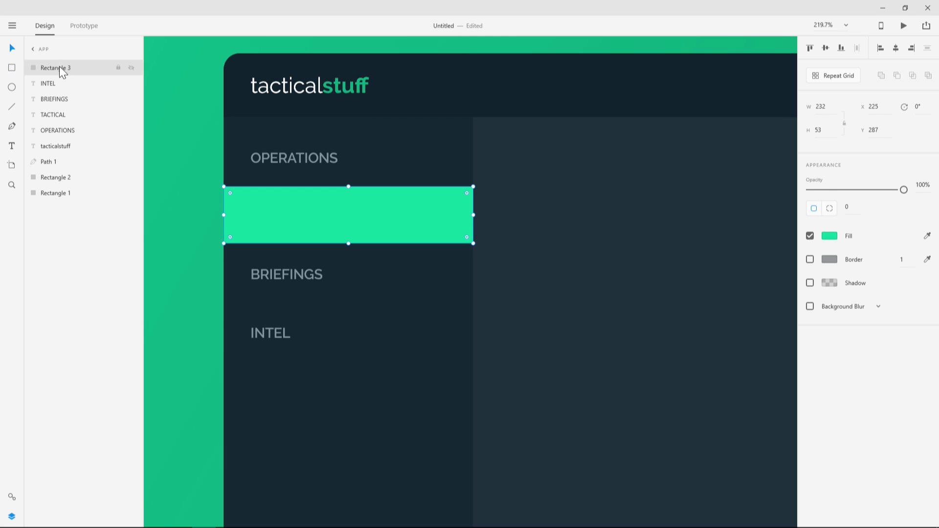
left_click_drag(79, 64, 84, 134)
Recolour the TACTICAL label with the dark fill sampled from the sidebar background.
left_click(269, 216)
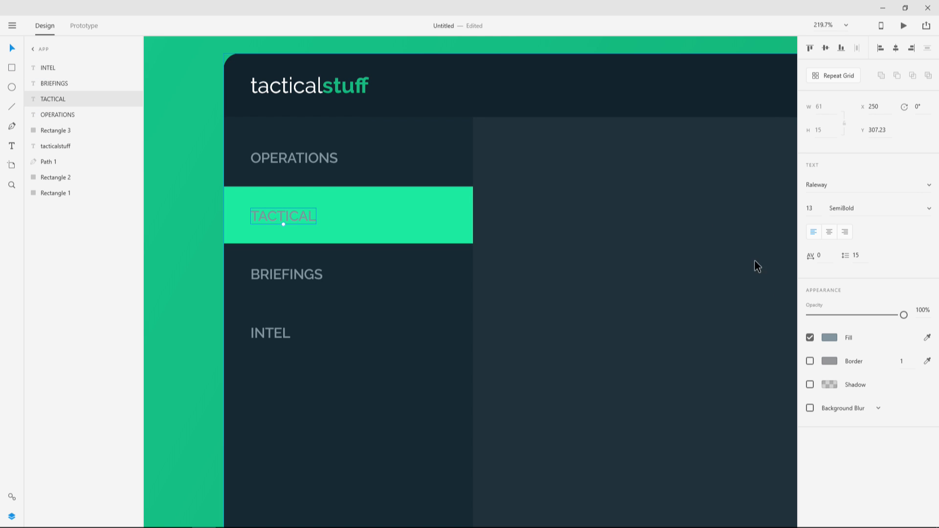
left_click(927, 337)
left_click(365, 397)
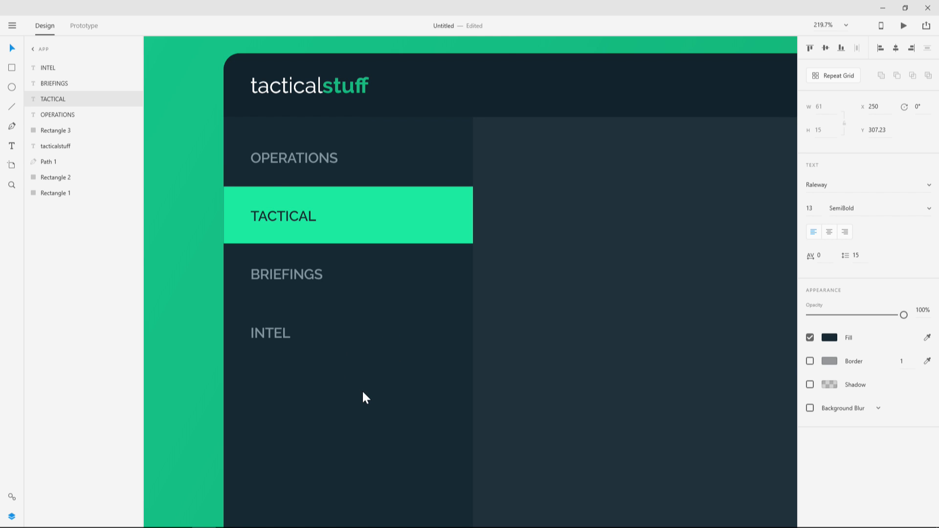
left_click(13, 47)
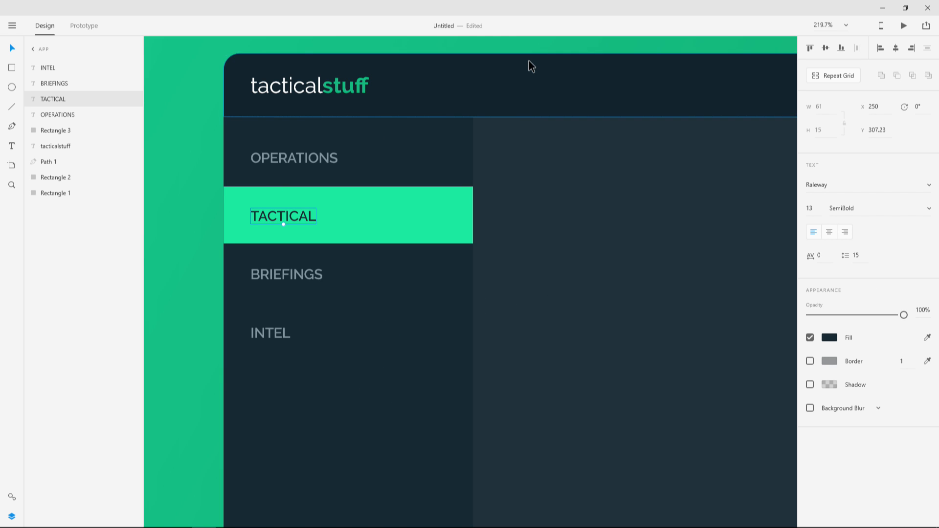
left_click(533, 48)
Recolour the word "stuff" in the tacticalstuff logo with the bright green sampled from the TACTICAL highlight.
scroll(566, 195, "down", 3)
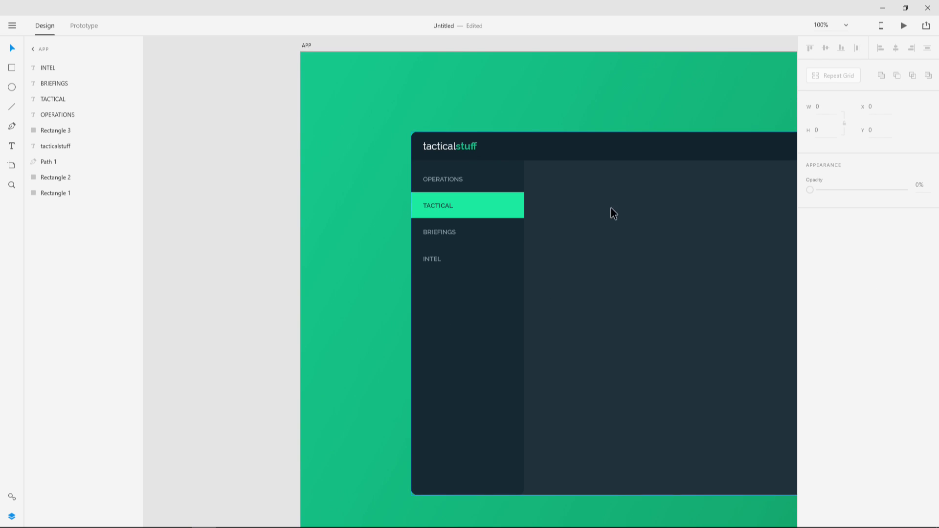
left_click_drag(611, 208, 547, 207)
scroll(373, 198, "up", 3)
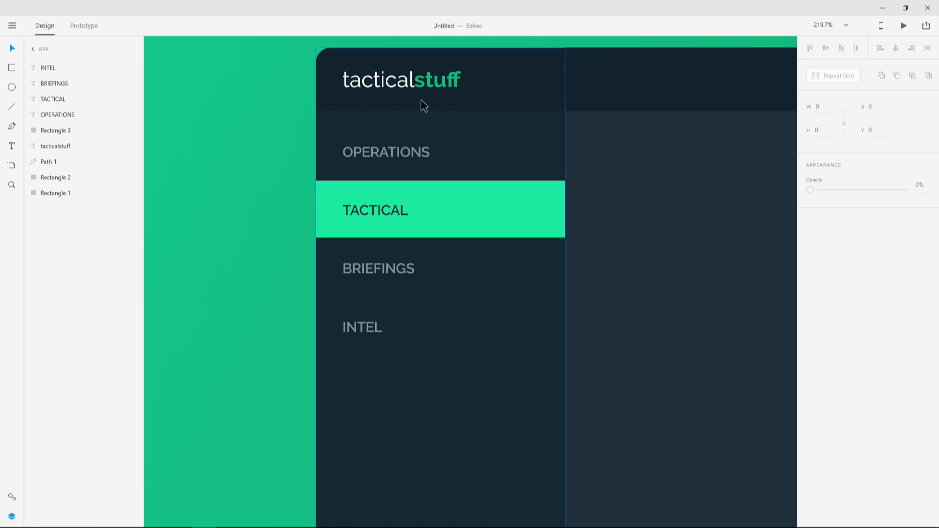
double_click(437, 82)
left_click(423, 84)
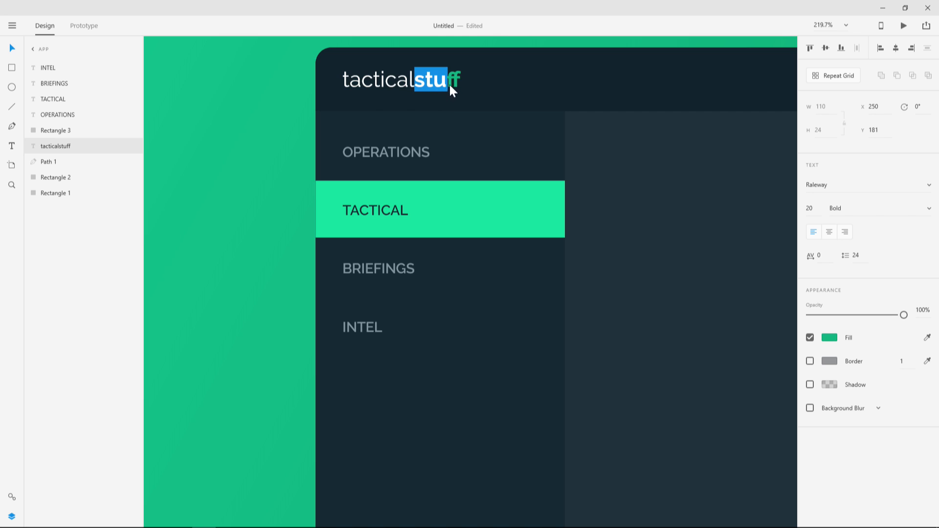
left_click(829, 338)
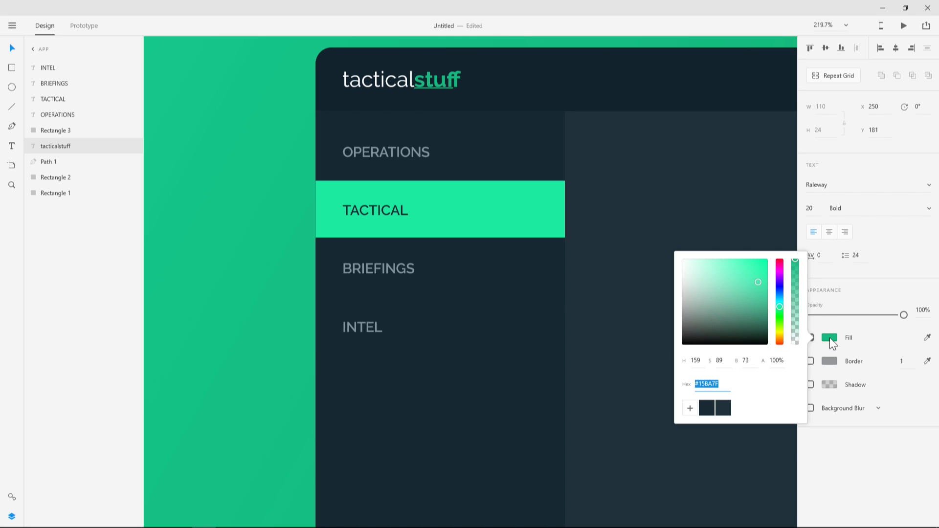
left_click(829, 338)
left_click(926, 337)
left_click(541, 209)
Save the logo's bright green #1BEBA0 as a colour swatch.
left_click(829, 337)
left_click(688, 408)
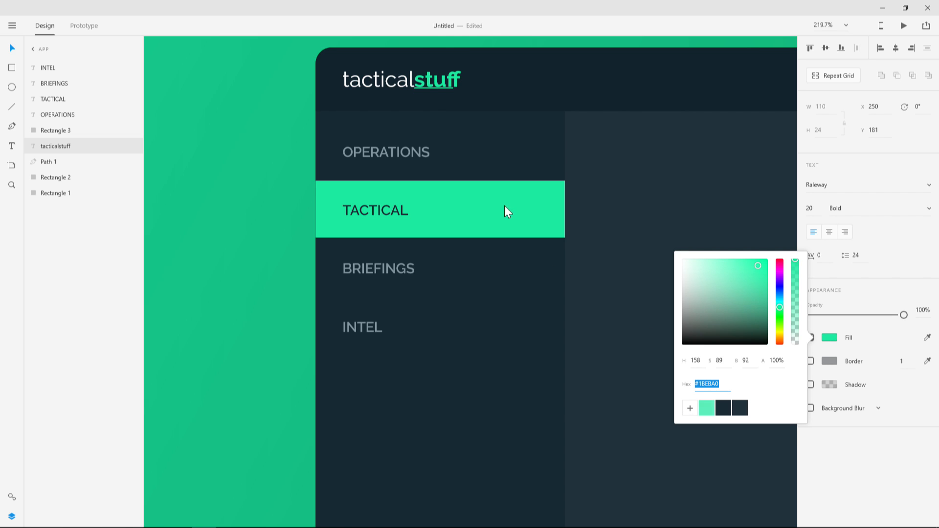
key("Escape")
left_click(198, 102)
Examine the OPERATIONS and TACTICAL menu labels up close and the app layout as a whole.
key("ctrl+1")
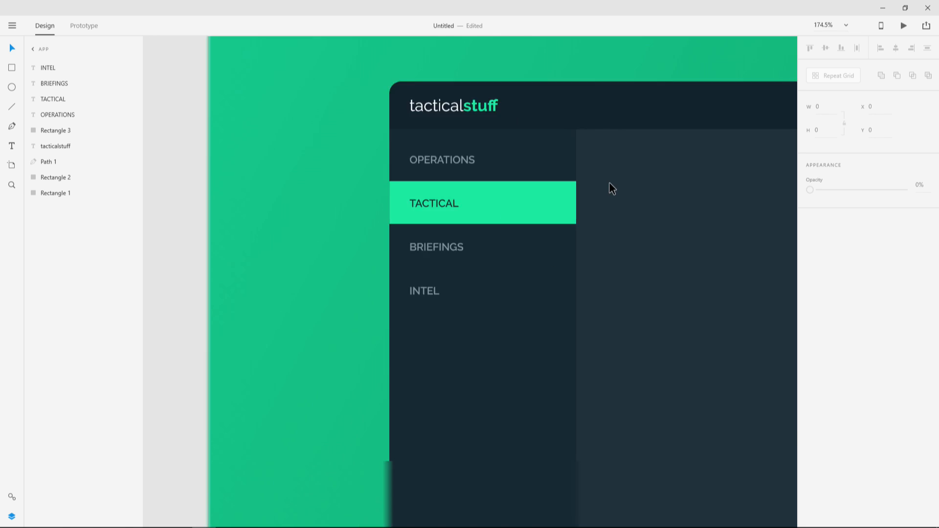
left_click_drag(626, 197, 310, 184)
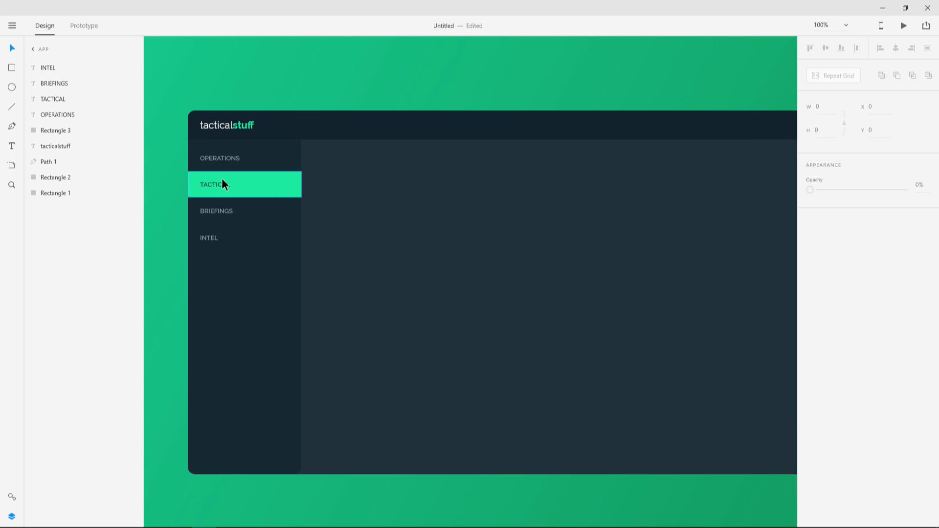
scroll(221, 178, "up", 3)
left_click_drag(221, 178, 331, 179)
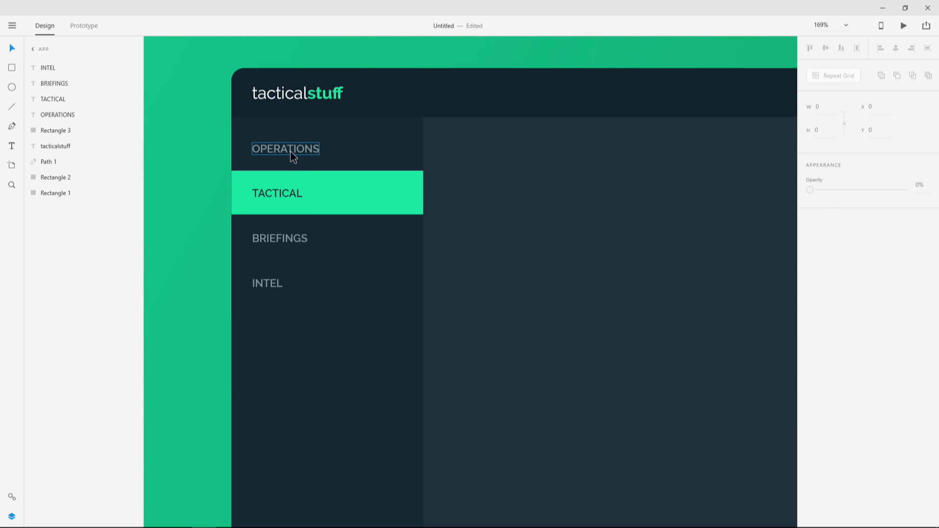
left_click(291, 151)
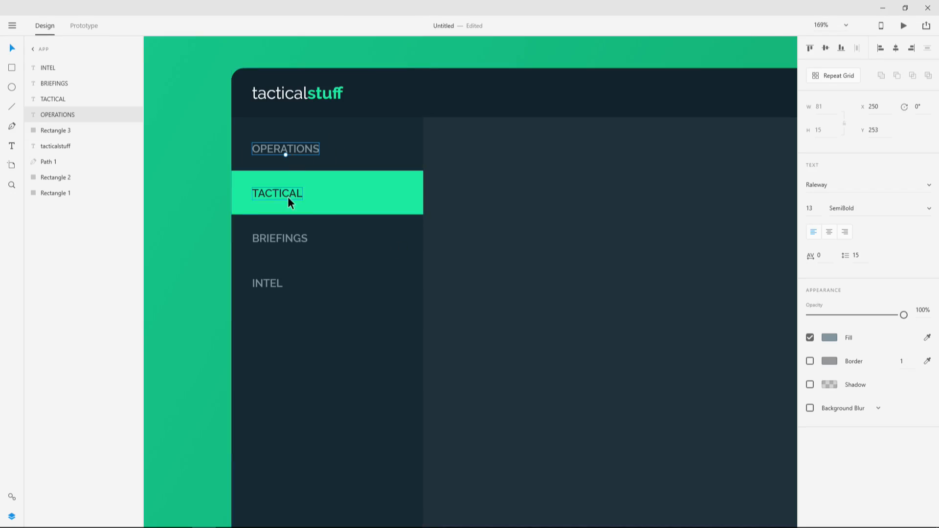
left_click(287, 196)
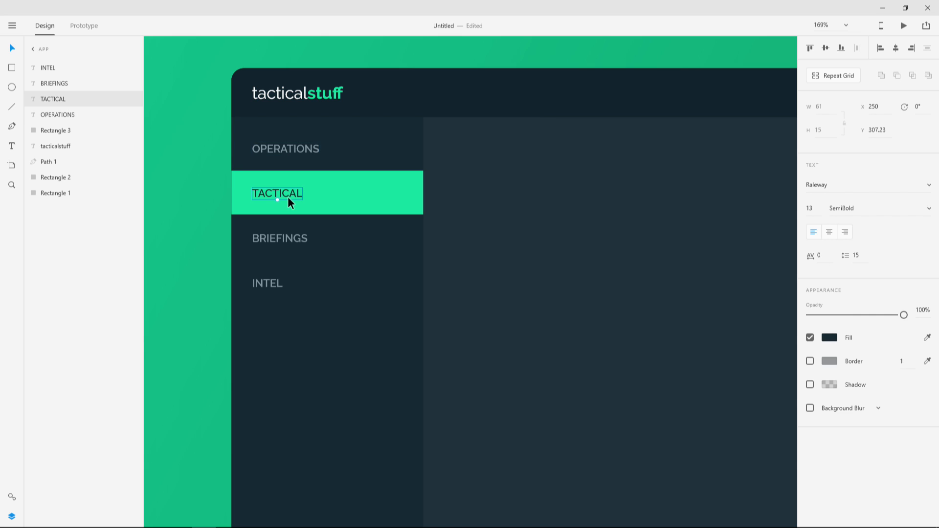
left_click(539, 213)
left_click(489, 46)
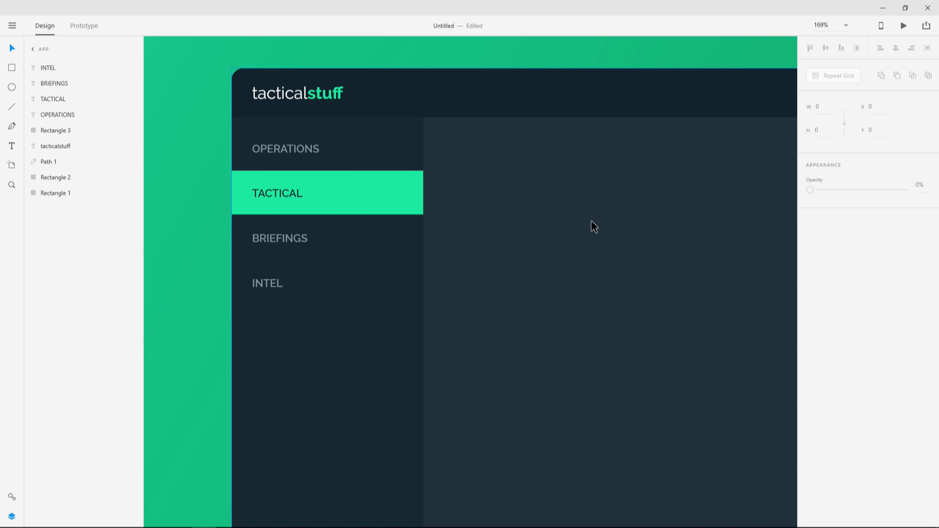
key("ctrl+0")
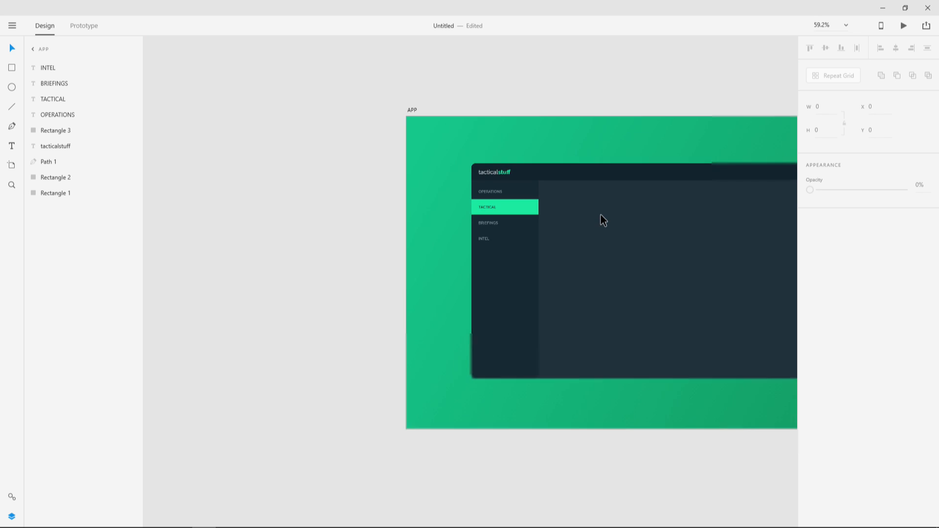
scroll(476, 213, "up", 2)
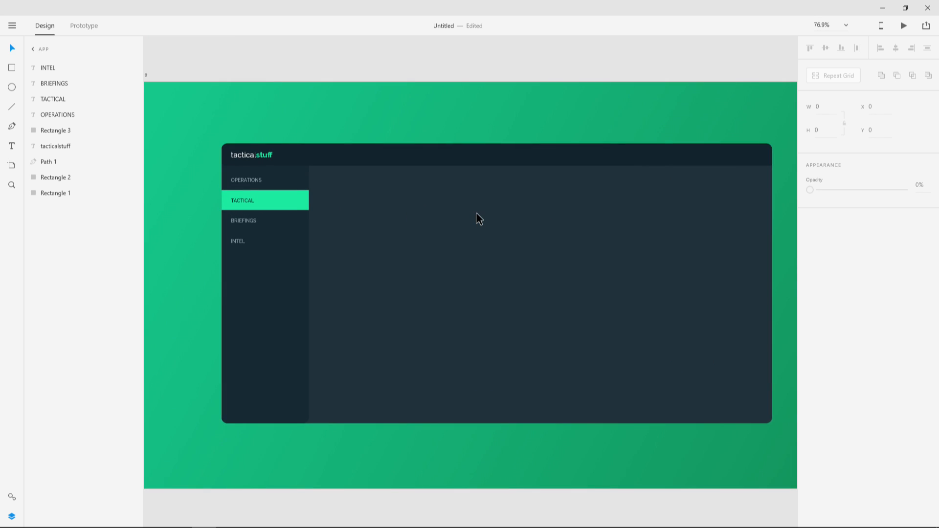
Draw a borderless rectangle about 1231 × 405 across the content area, beside the sidebar and directly below the header.
left_click_drag(503, 220, 489, 212)
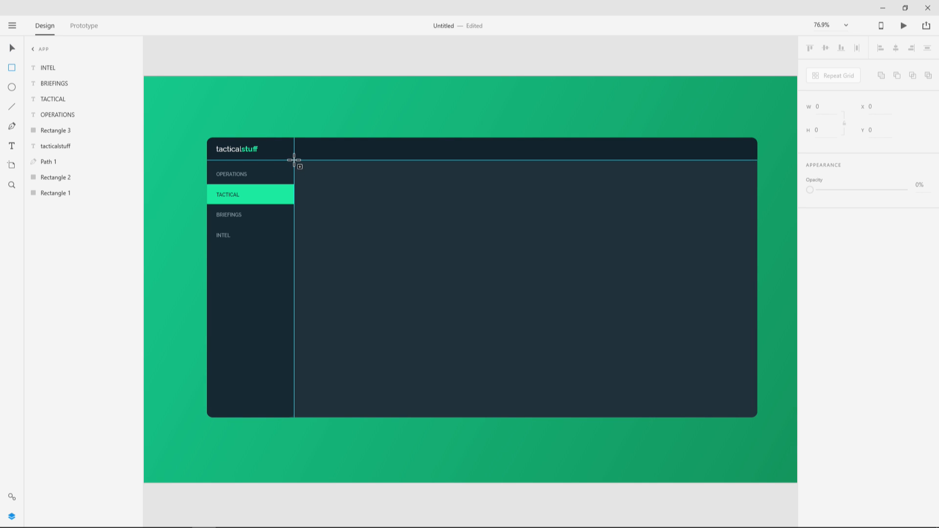
mouse_move(294, 160)
left_mouse_down()
mouse_move(381, 199)
mouse_move(702, 271)
mouse_move(756, 295)
mouse_move(757, 312)
left_mouse_up()
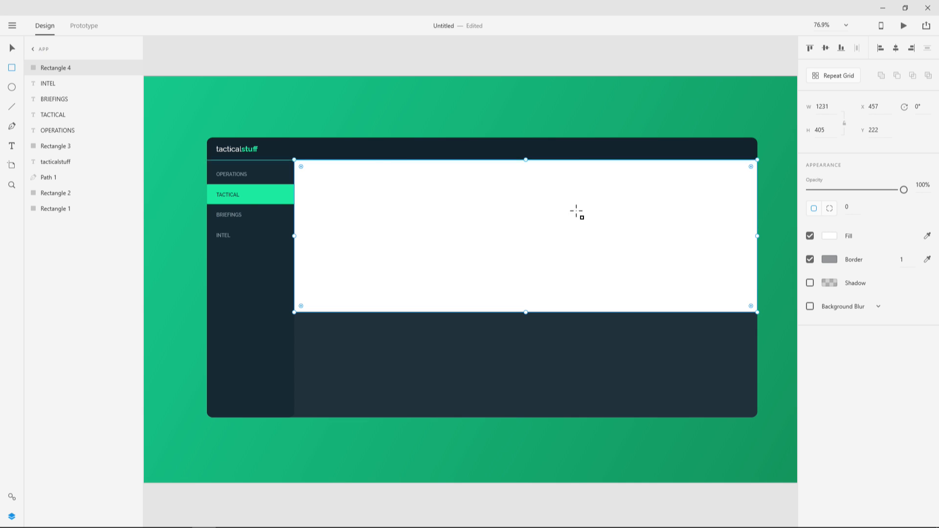
left_click(809, 259)
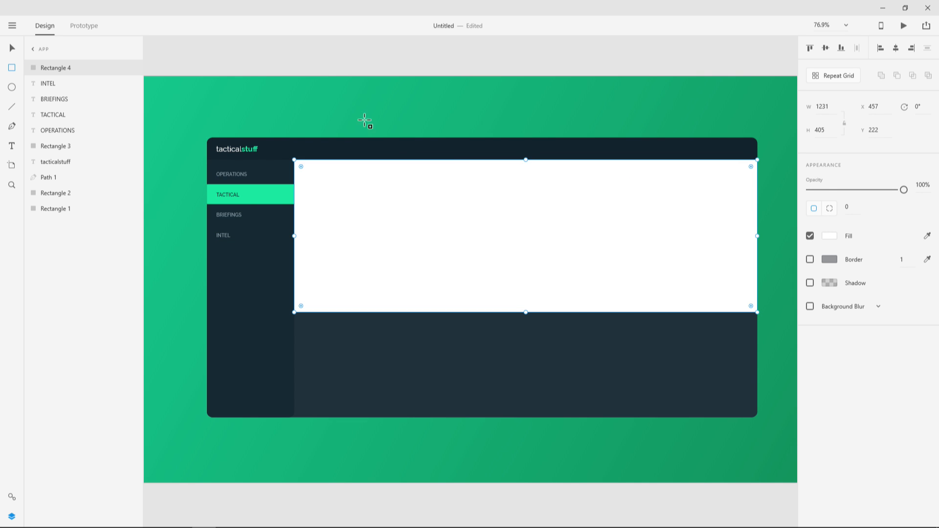
left_click(407, 68)
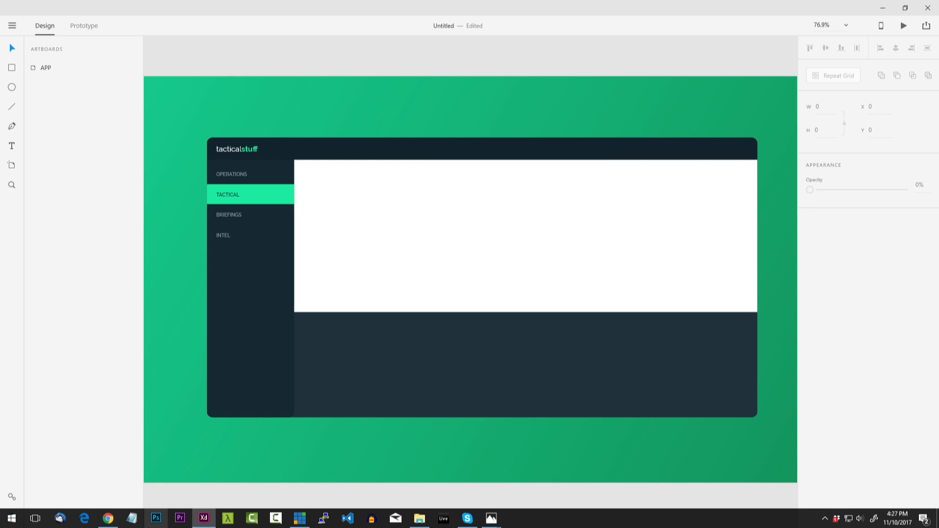
Switch to Chrome and examine the Wikimedia Commons page for the Karangahape Road aerial photo and its address.
left_click(108, 522)
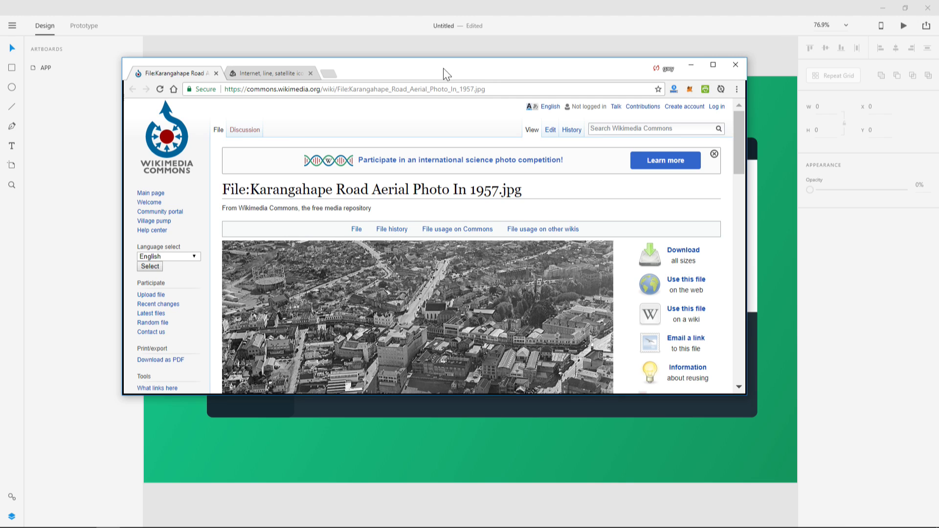
left_click_drag(451, 66, 445, 55)
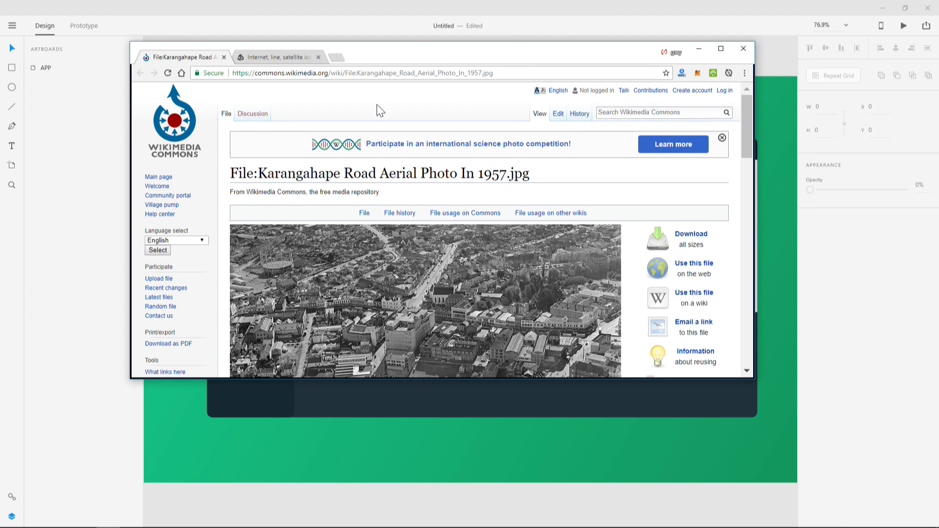
scroll(376, 104, "down", 2)
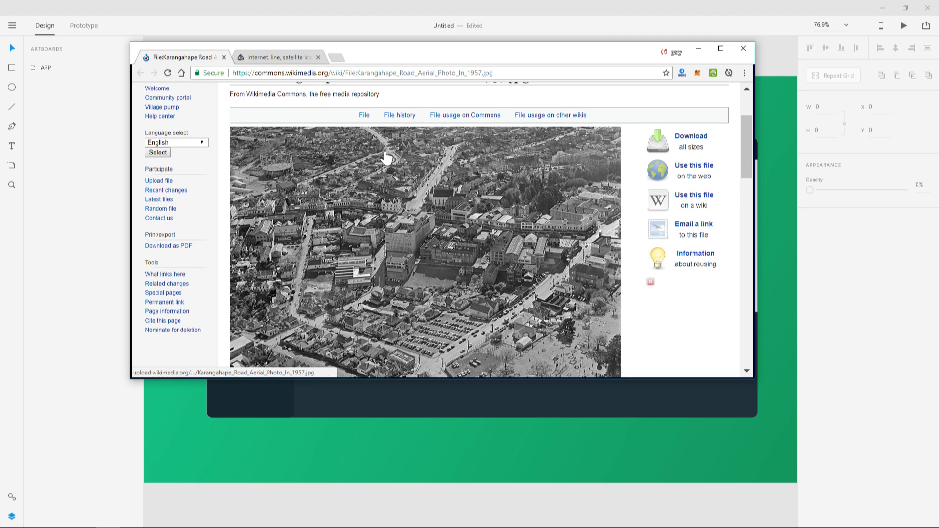
scroll(386, 156, "down", 2)
scroll(385, 156, "up", 5)
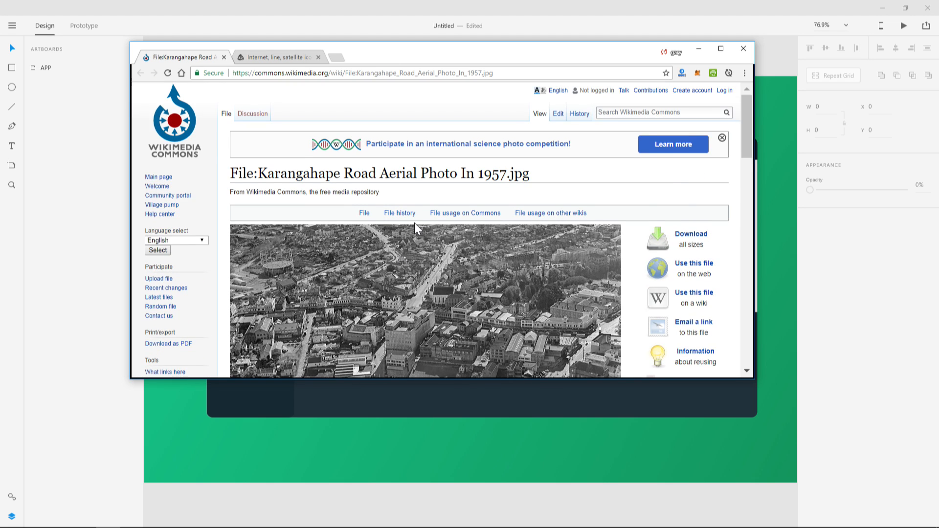
scroll(414, 222, "down", 1)
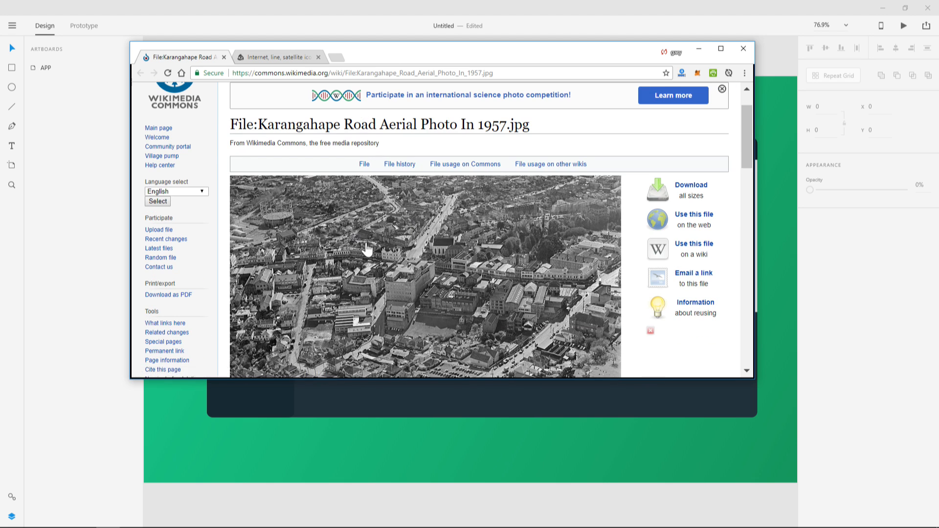
left_click(414, 74)
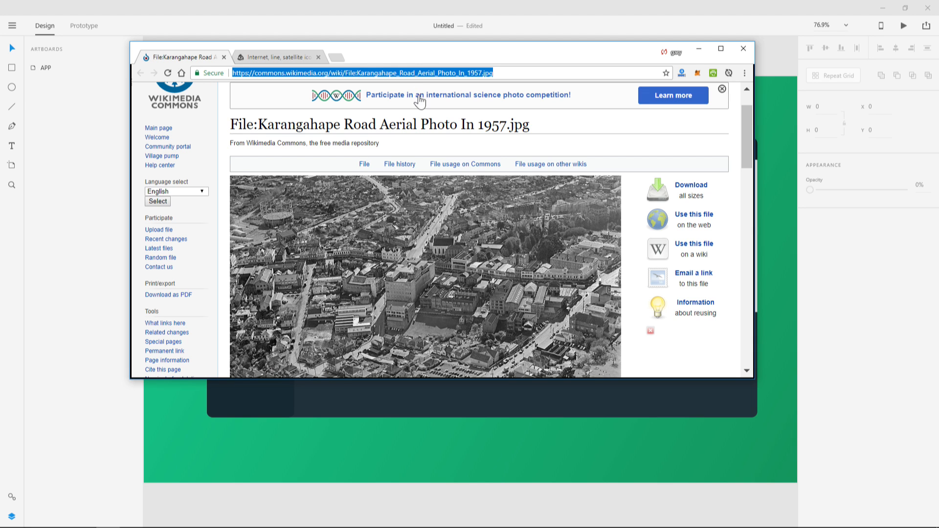
scroll(428, 252, "down", 1)
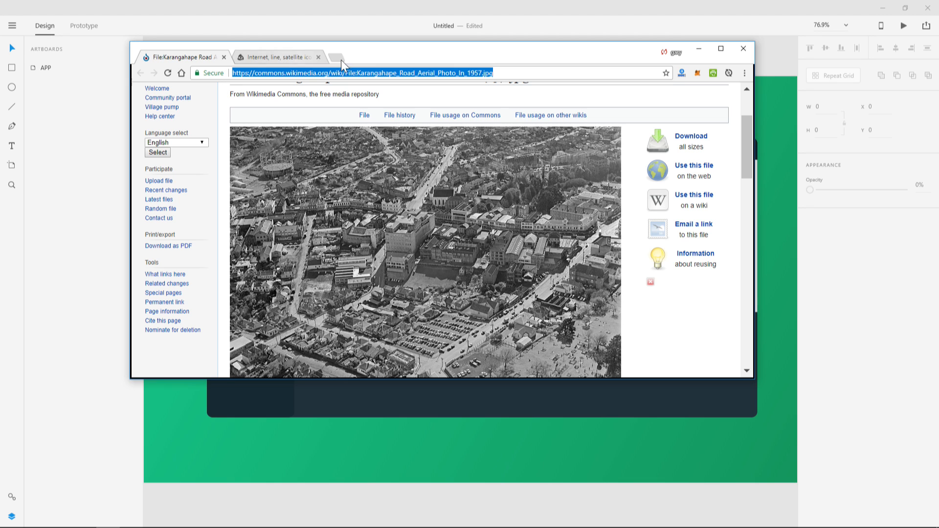
left_click(698, 51)
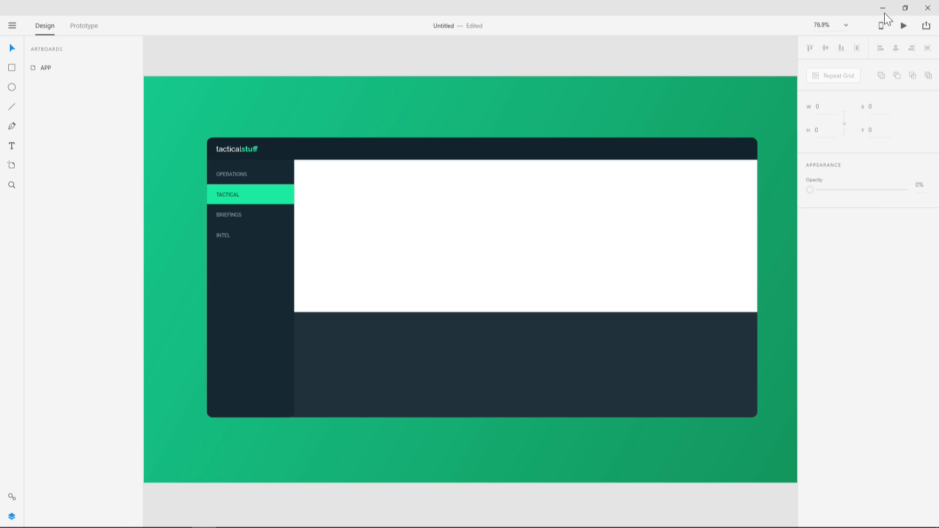
Fill the white content rectangle with the Karangahape Road aerial photo from the desktop, keeping the design window maximized.
left_click_drag(853, 7, 582, 26)
left_click_drag(872, 305, 551, 277)
left_click(455, 196)
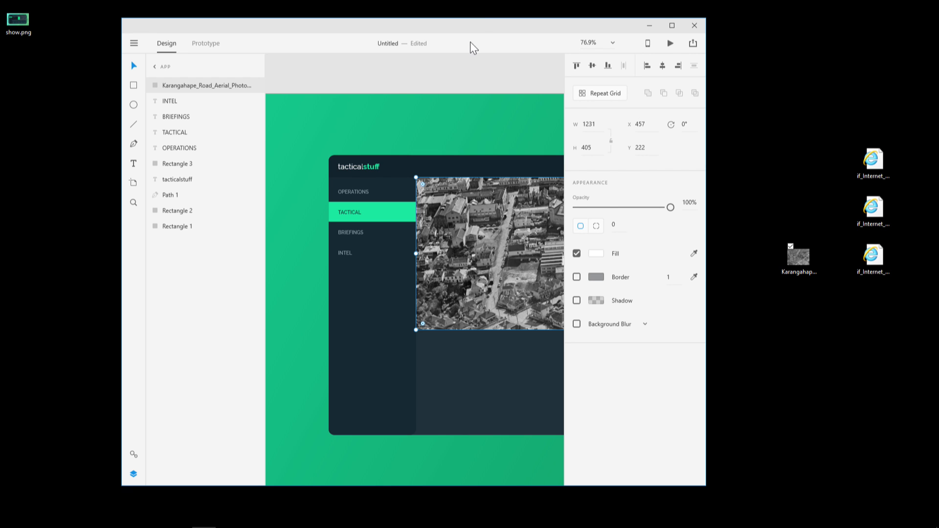
double_click(479, 29)
left_click(624, 60)
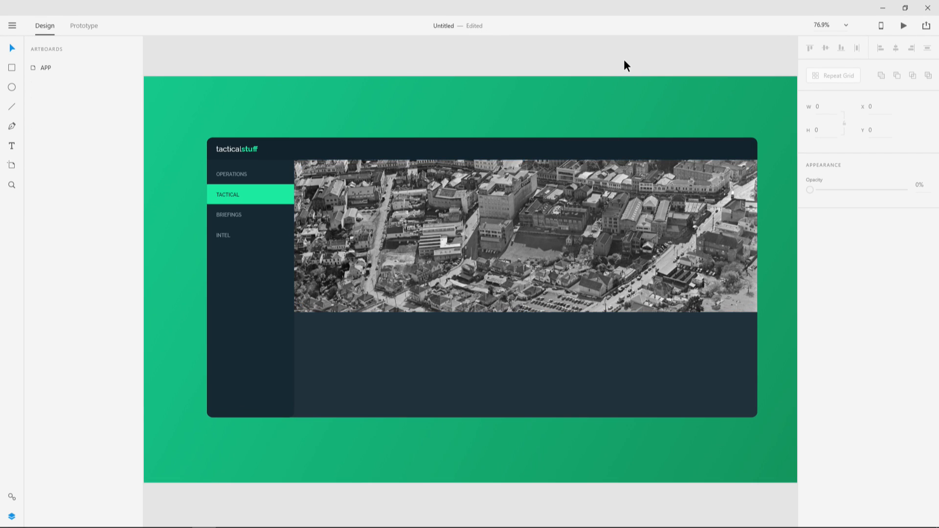
Reduce the aerial photo's opacity to 37%.
left_click(482, 218)
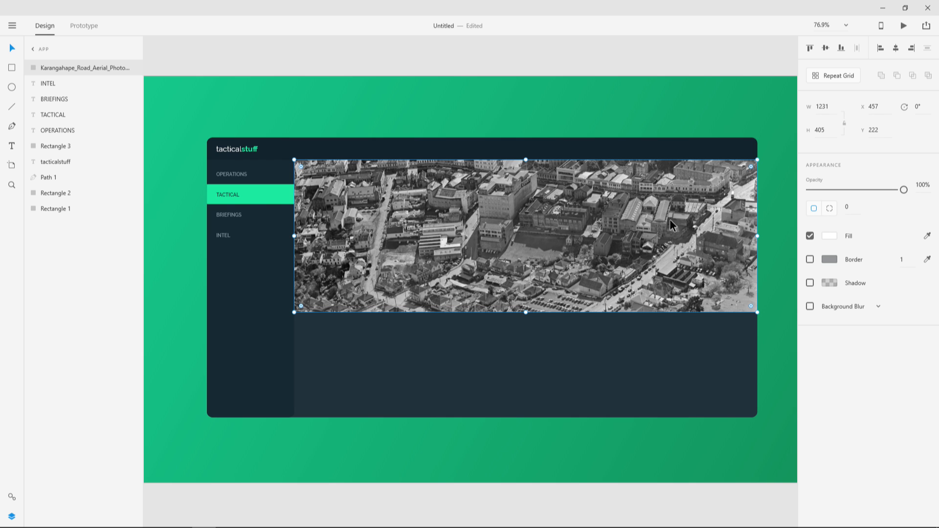
left_click_drag(904, 189, 846, 192)
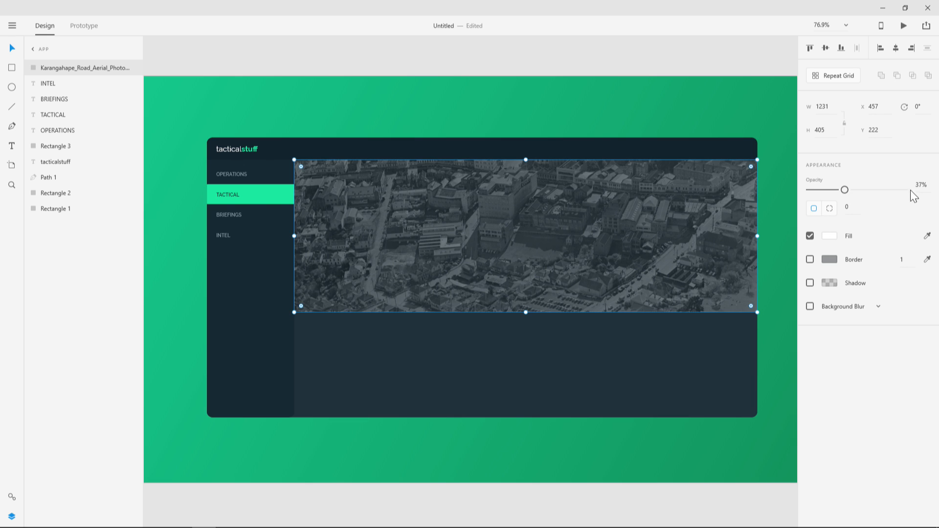
left_click(708, 508)
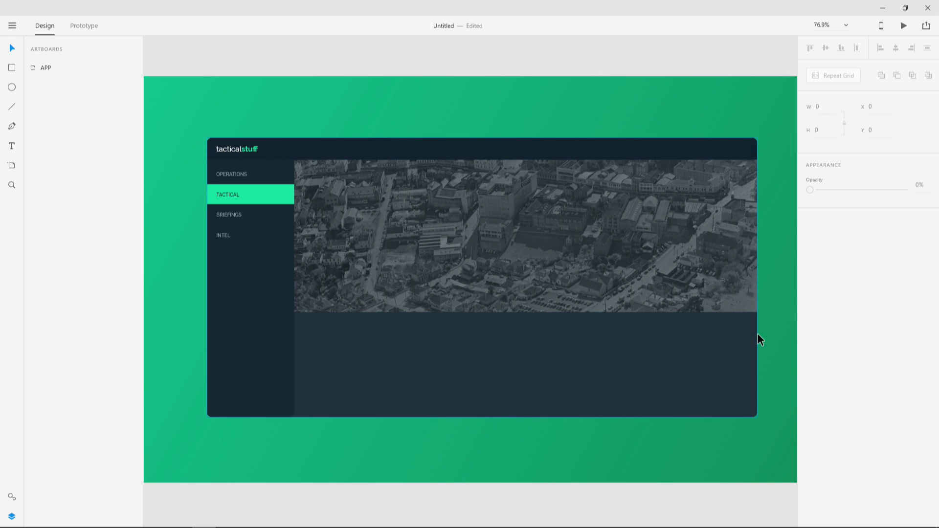
Draw a borderless bar about 1231 × 65 directly beneath the photo, filled with the colour sampled from the main panel.
left_click(12, 68)
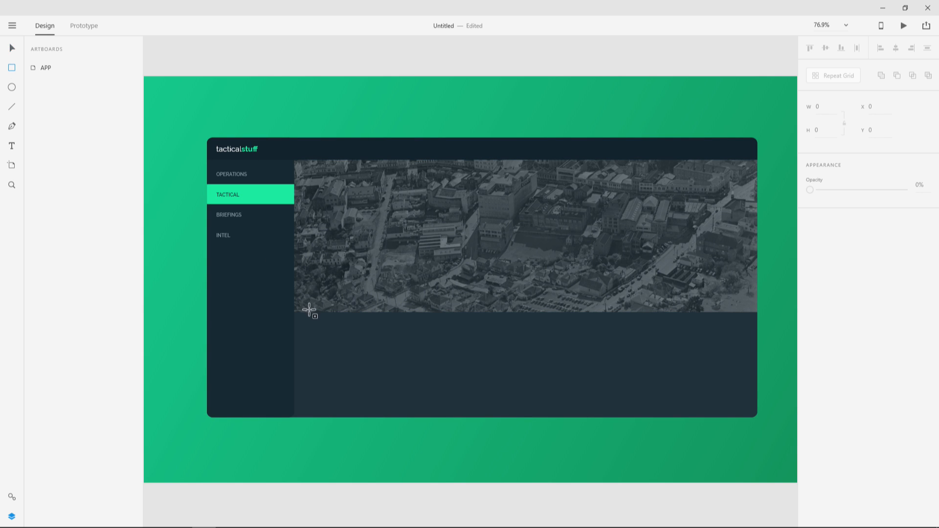
mouse_move(295, 312)
left_mouse_down()
mouse_move(306, 321)
mouse_move(633, 339)
mouse_move(757, 338)
left_mouse_up()
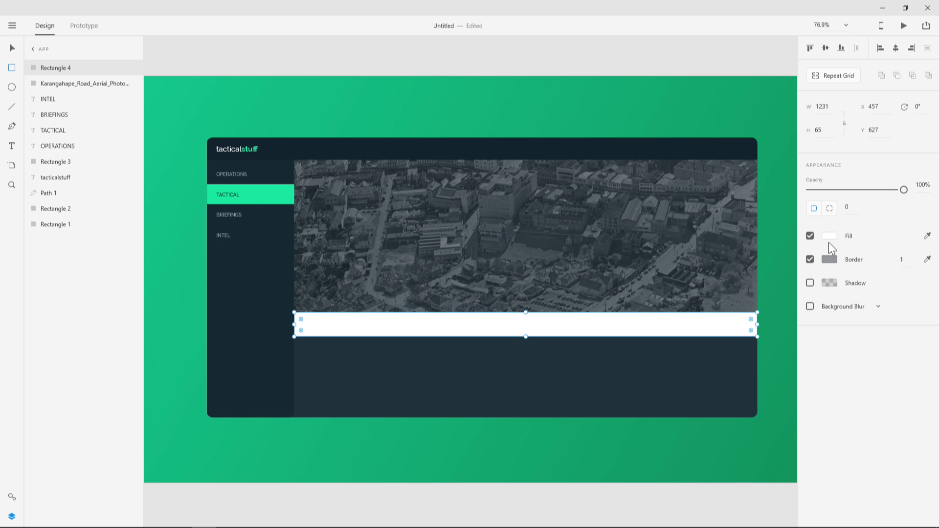
left_click(810, 259)
left_click(926, 236)
left_click(723, 354)
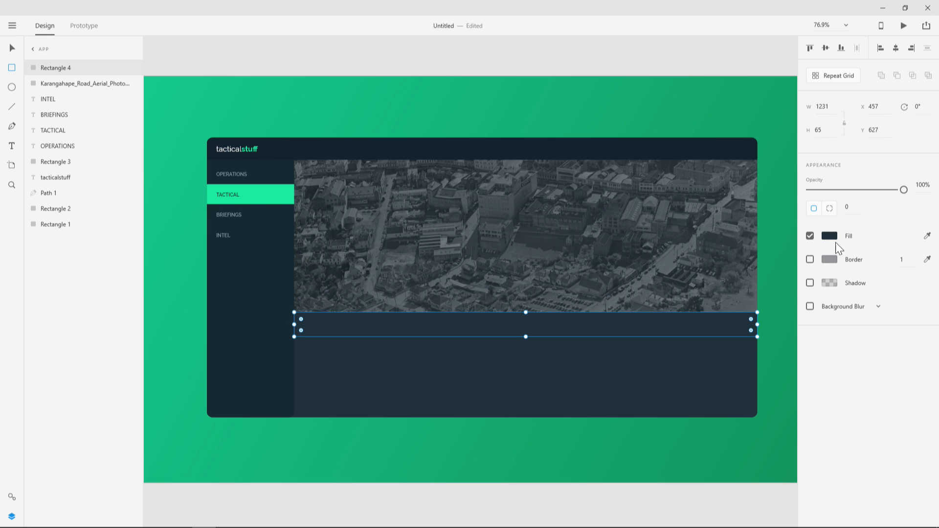
Darken the fill of the bar beneath the photo to #1C2B33.
left_click(828, 237)
left_click(720, 234)
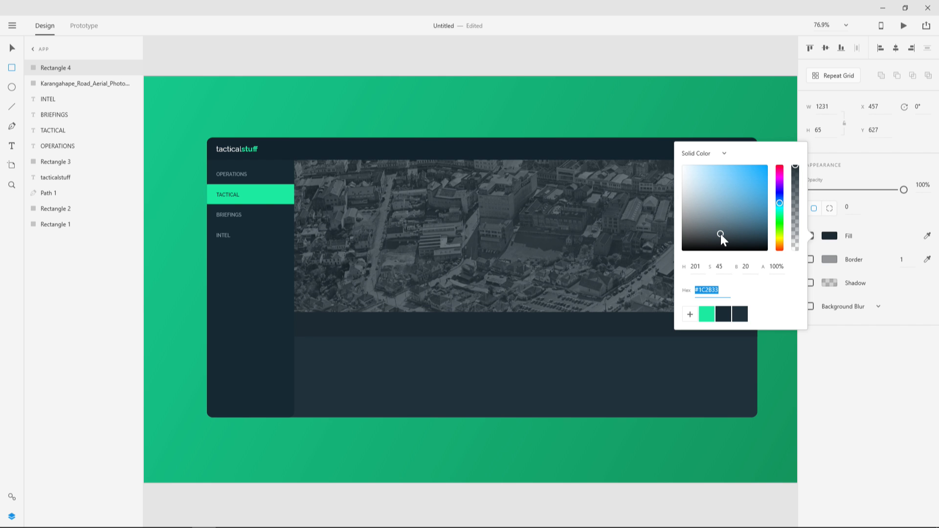
key("Escape")
left_click(250, 87)
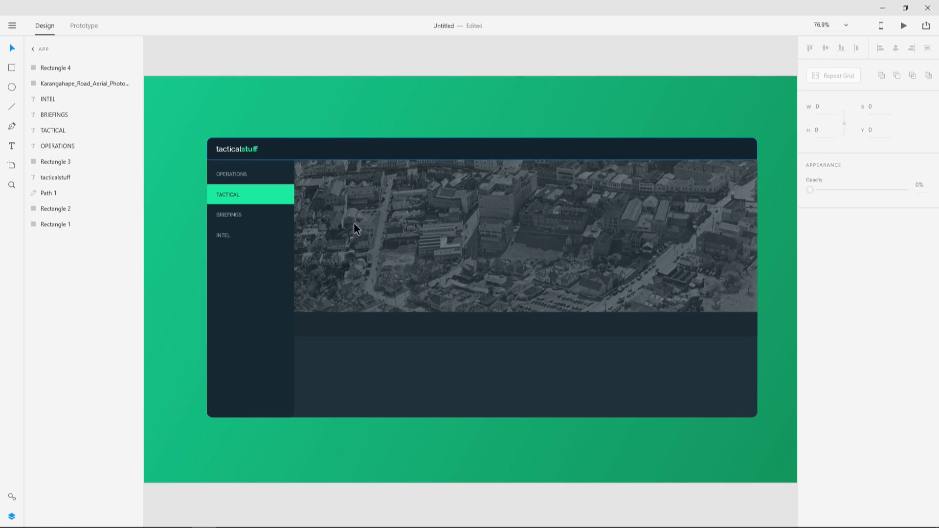
scroll(378, 325, "up", 3)
scroll(378, 325, "down", 3)
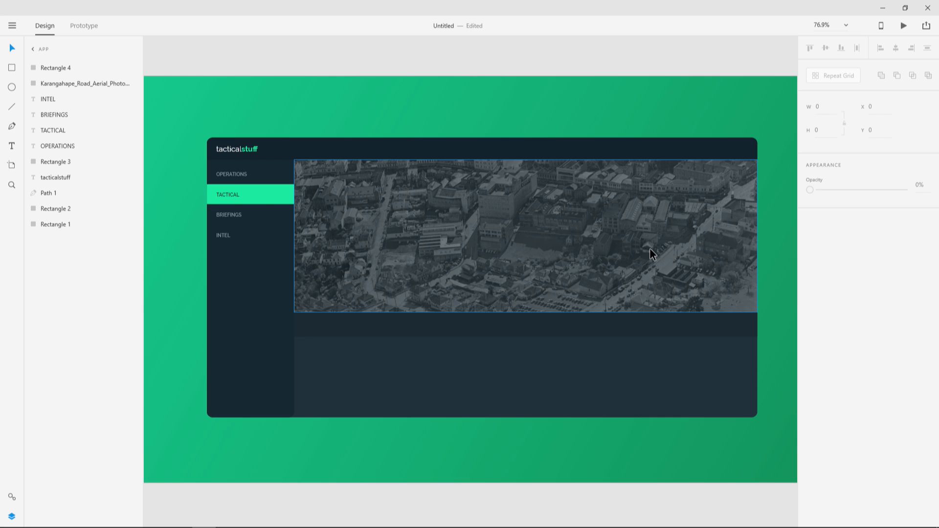
scroll(683, 256, "down", 3)
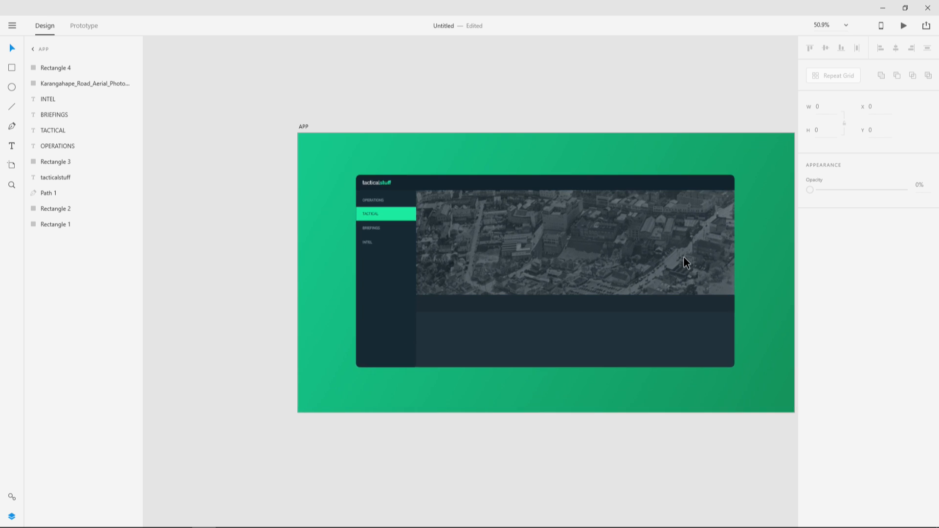
scroll(682, 256, "up", 1)
scroll(677, 254, "up", 2)
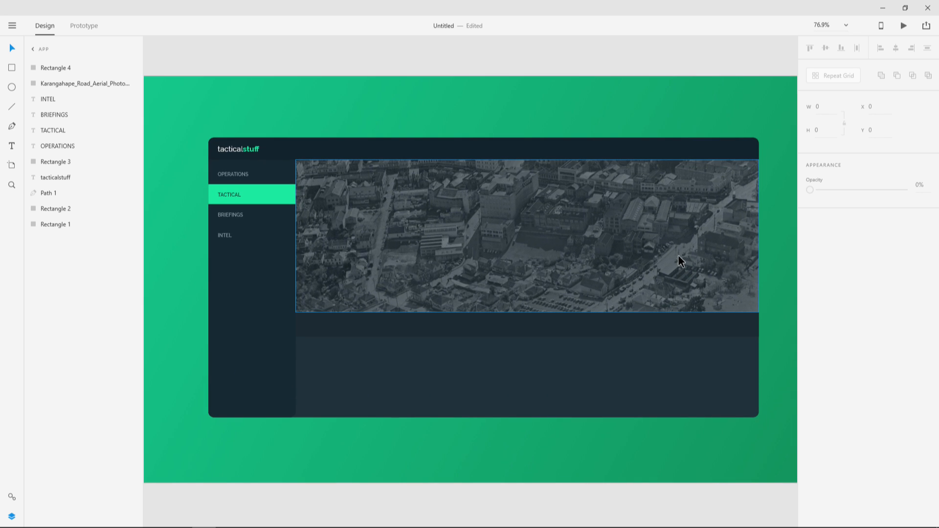
scroll(512, 210, "down", 2)
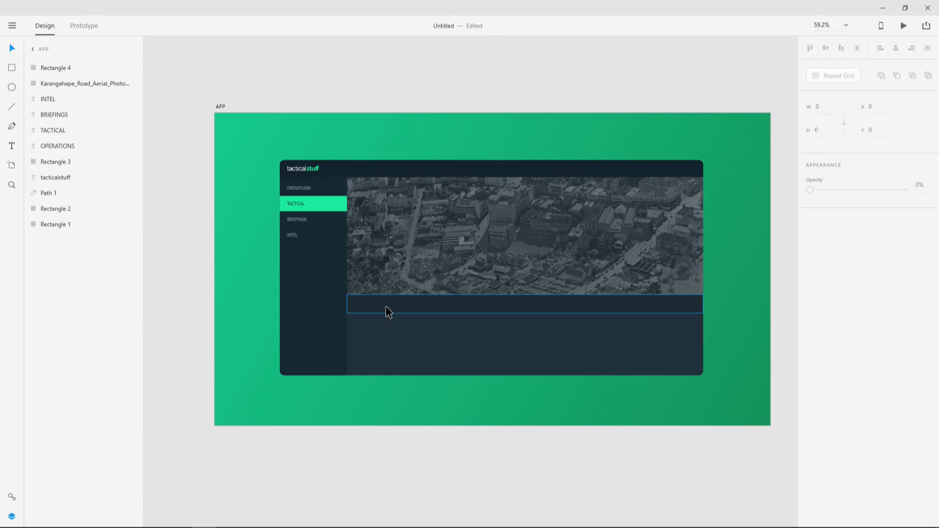
Draw a closed play-icon triangle about 14 × 25.5, pointing right, near the start of the bar with the Pen tool.
scroll(338, 309, "up", 5)
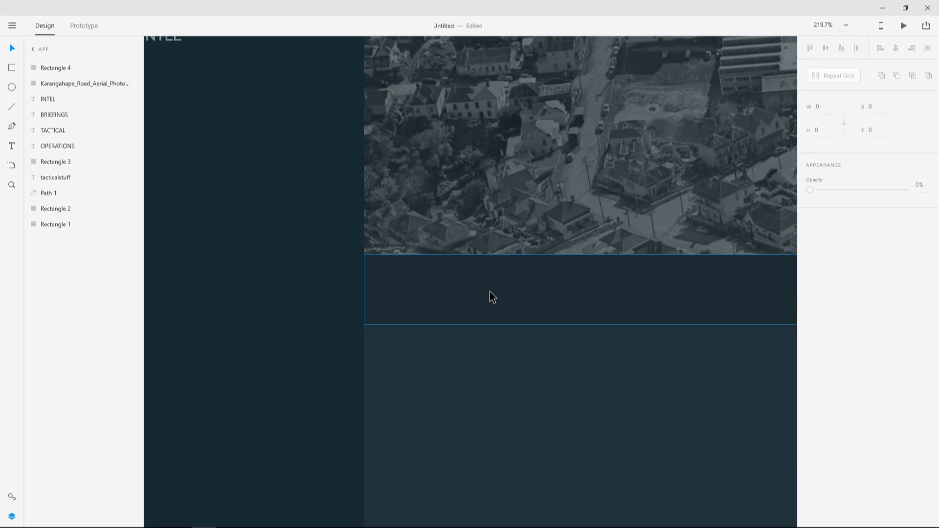
scroll(468, 289, "right", 3)
scroll(468, 289, "down", 1)
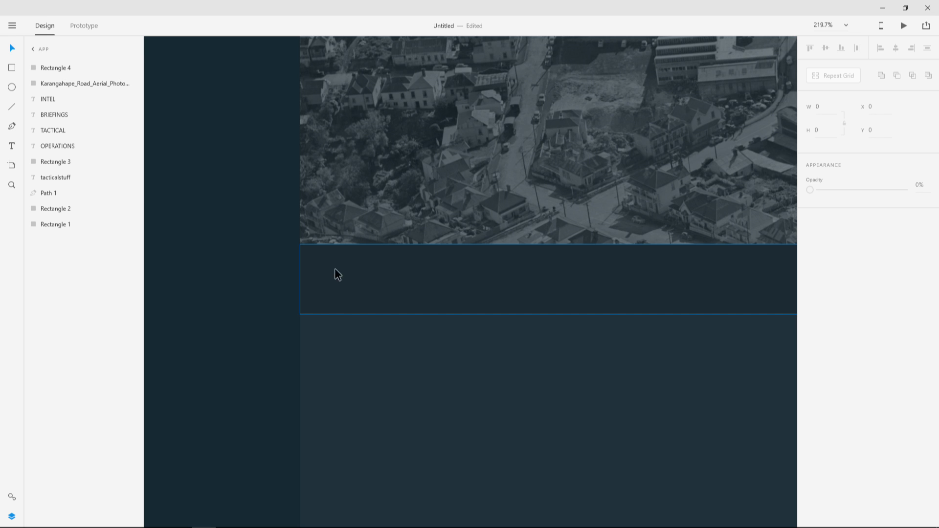
left_click(11, 126)
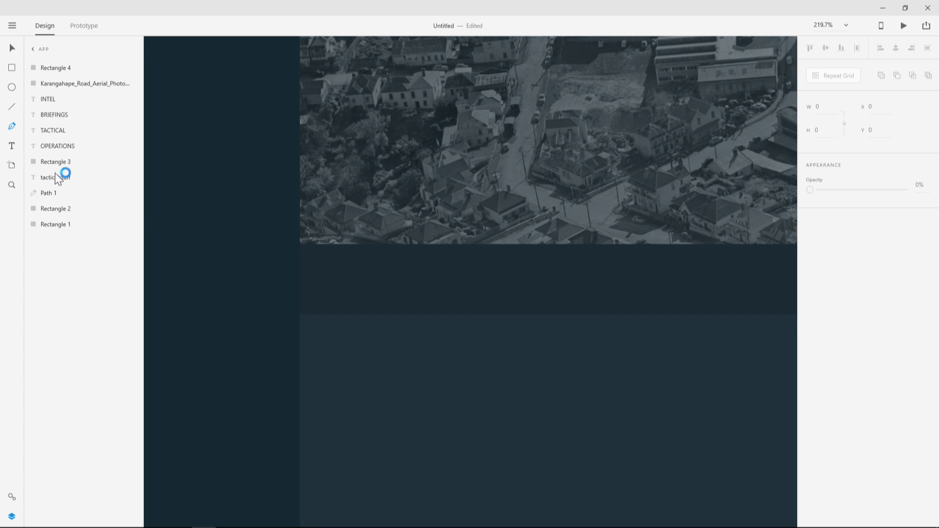
left_click(333, 268)
left_click(333, 296)
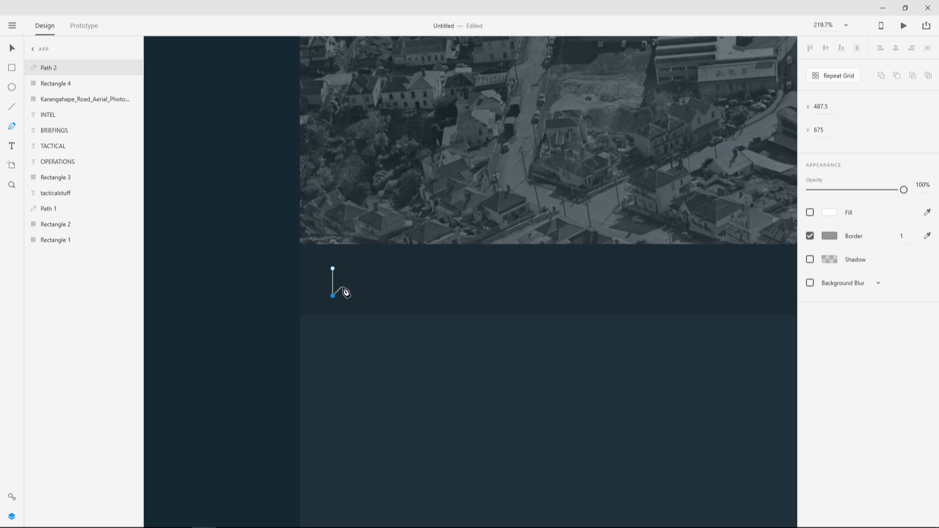
left_click(347, 280)
left_click(333, 268)
key("Escape")
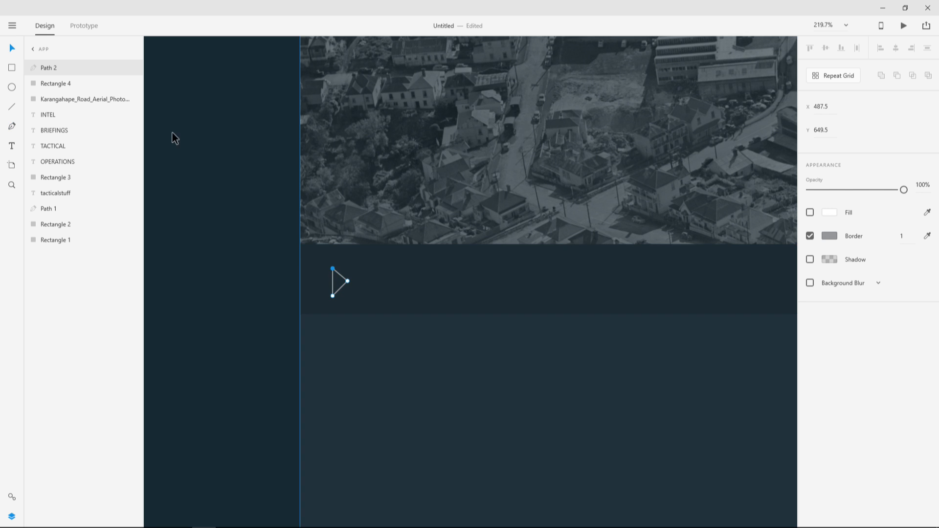
left_click(485, 371)
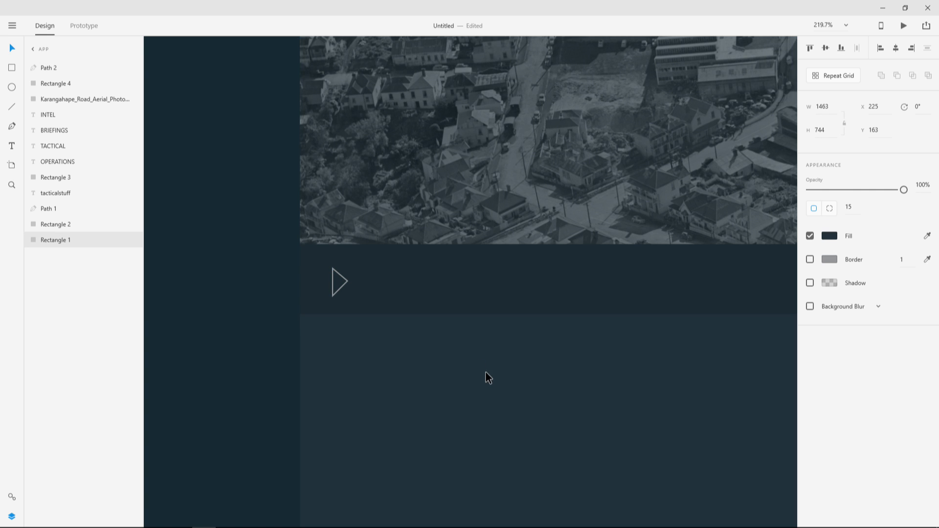
Nudge the play triangle's tip down by one unit to Y 662.15.
left_click(345, 279)
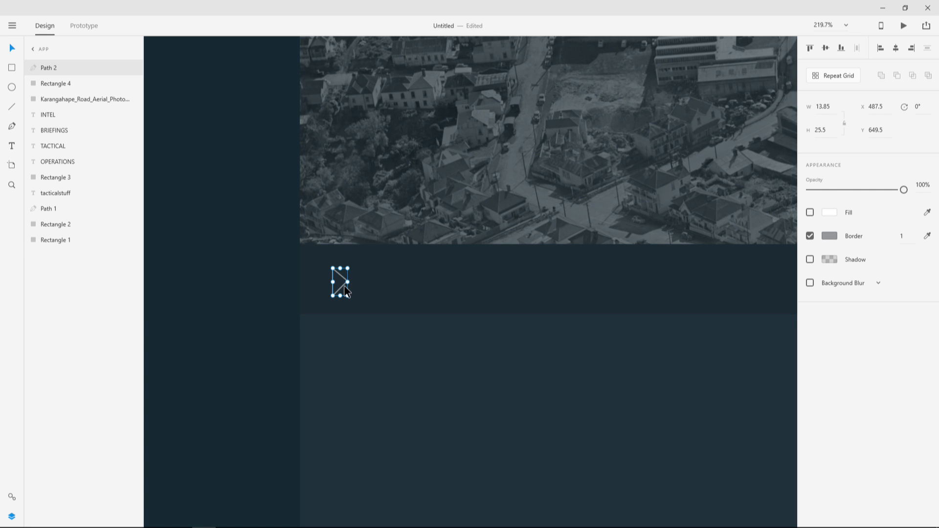
double_click(345, 286)
left_click(348, 282)
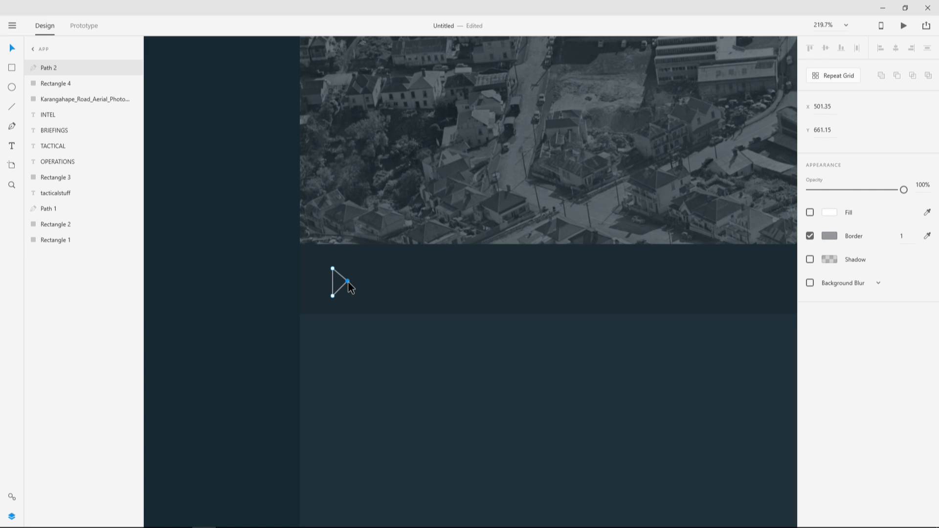
key("Down")
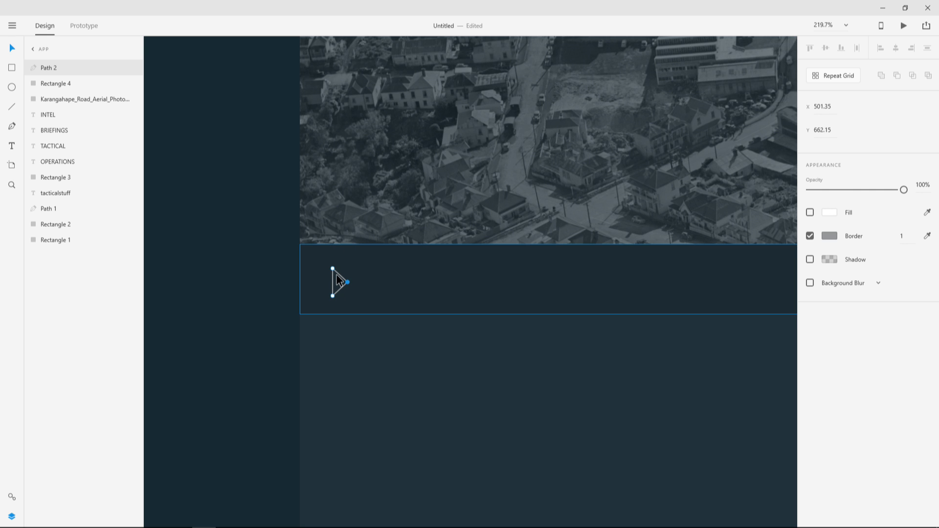
Colour the play triangle's border with the saved bright green swatch.
left_click(339, 274)
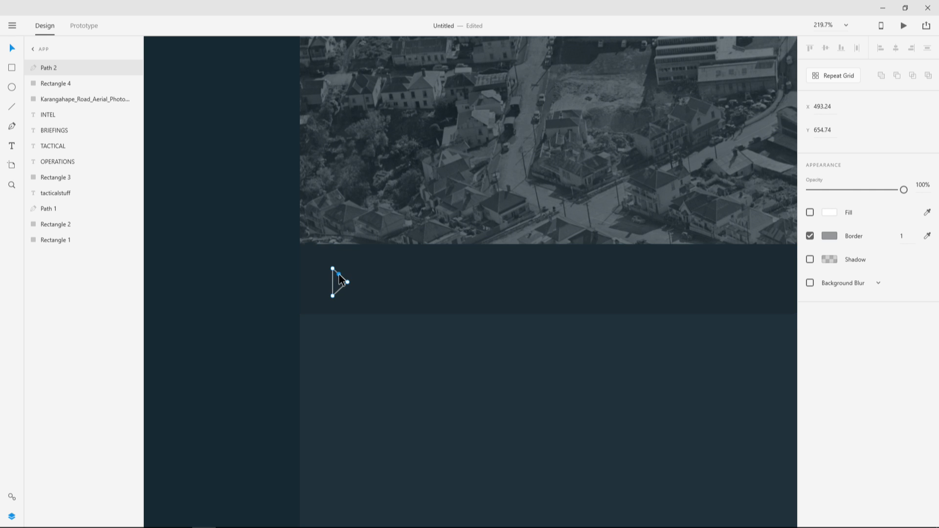
left_click(384, 350)
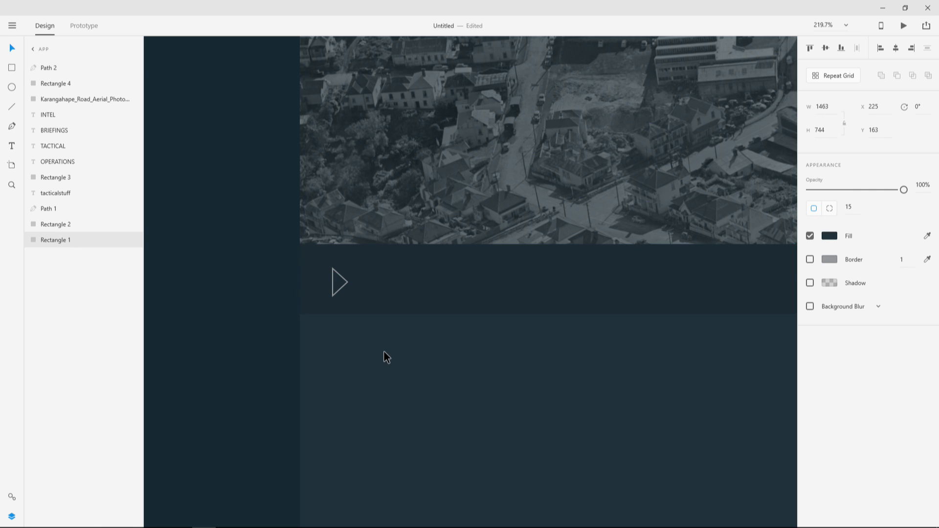
left_click(348, 283)
left_click(828, 235)
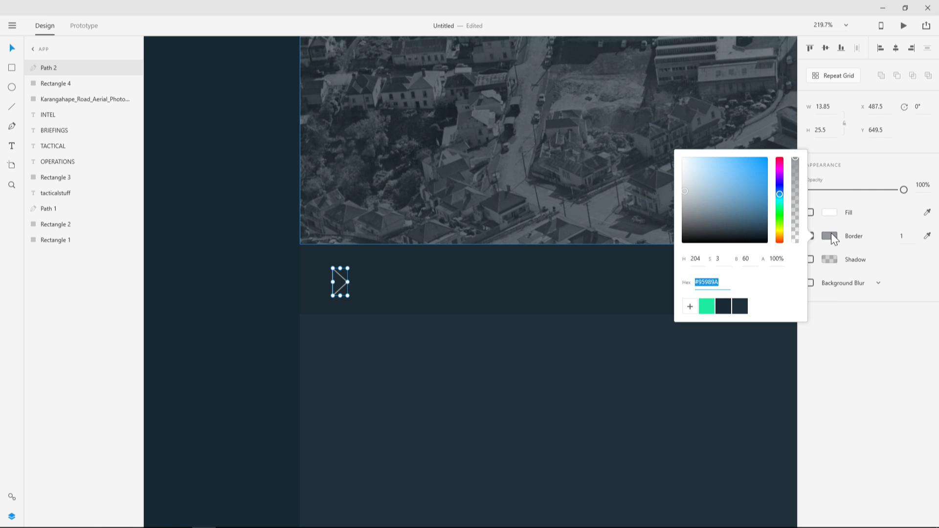
left_click(706, 306)
left_click(465, 352)
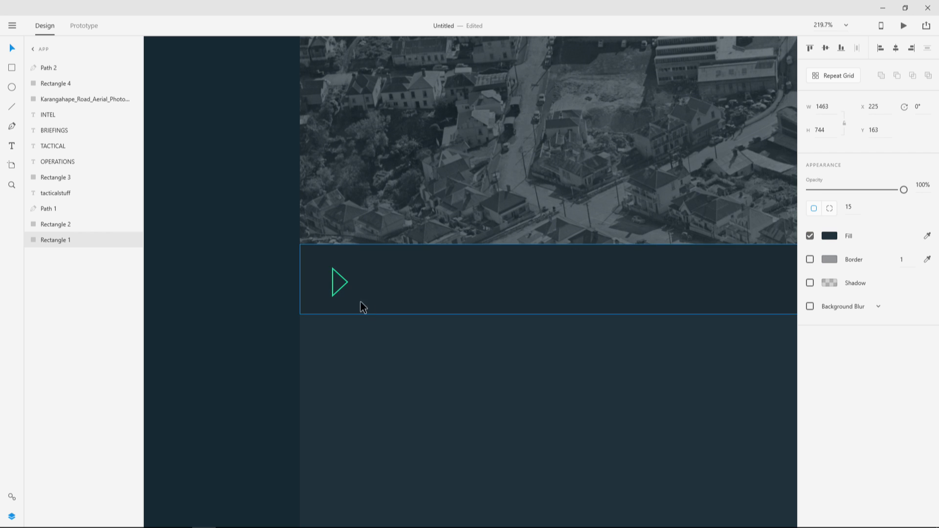
Scale the play triangle down slightly in the control bar.
key("ctrl+1")
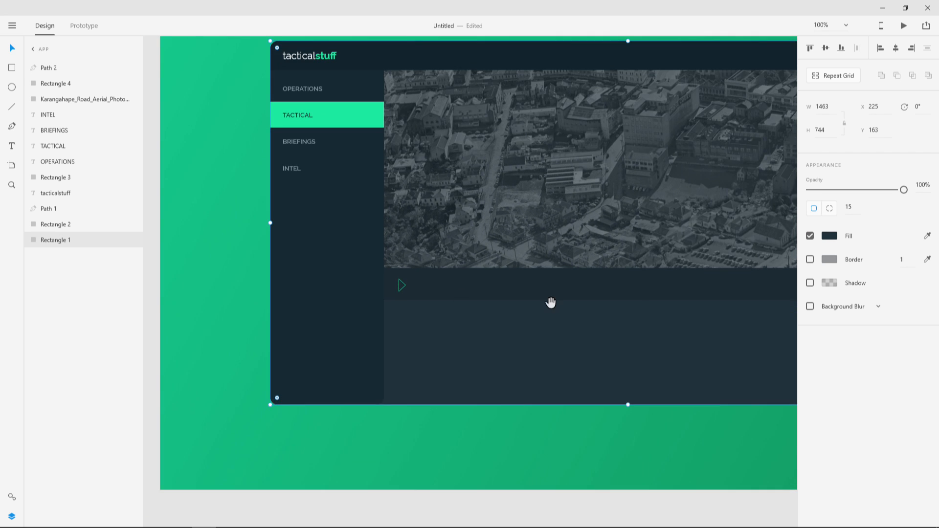
left_click_drag(549, 302, 379, 315)
left_click(238, 298)
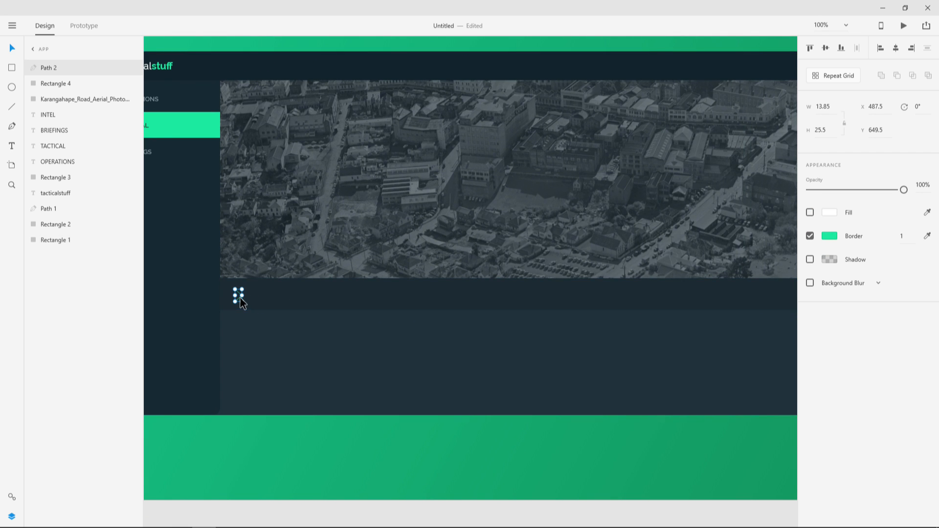
left_click_drag(242, 302, 240, 300)
left_click(332, 341)
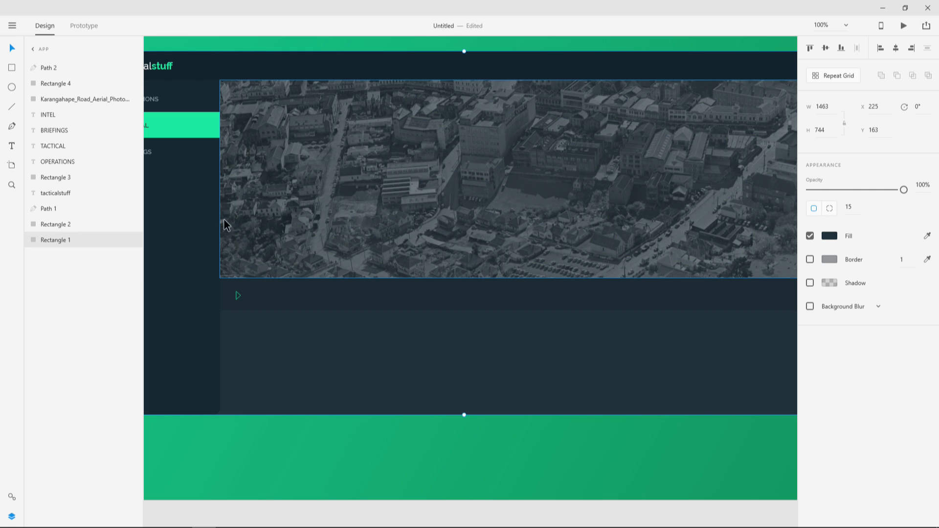
Draw a thin borderless rectangle about 1016 × 8 along the control bar, starting just after the play triangle.
left_click(12, 69)
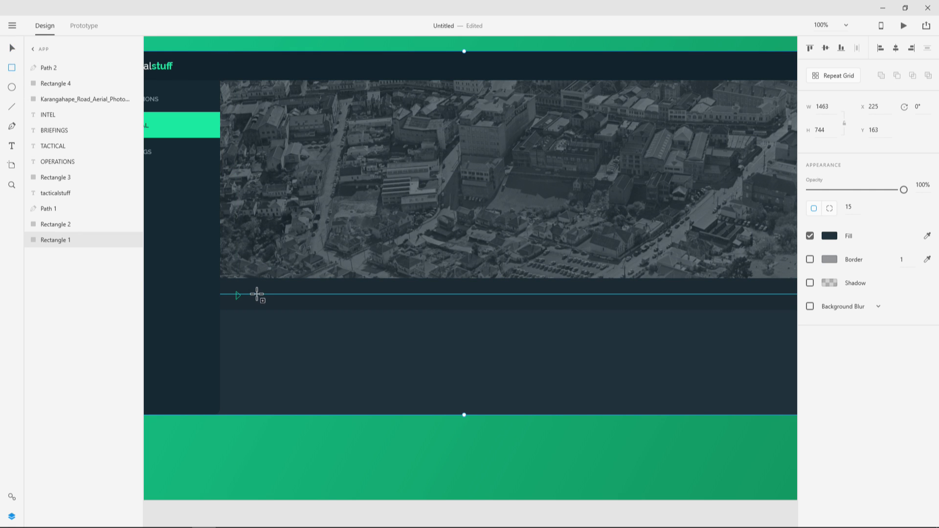
left_click_drag(258, 292, 755, 295)
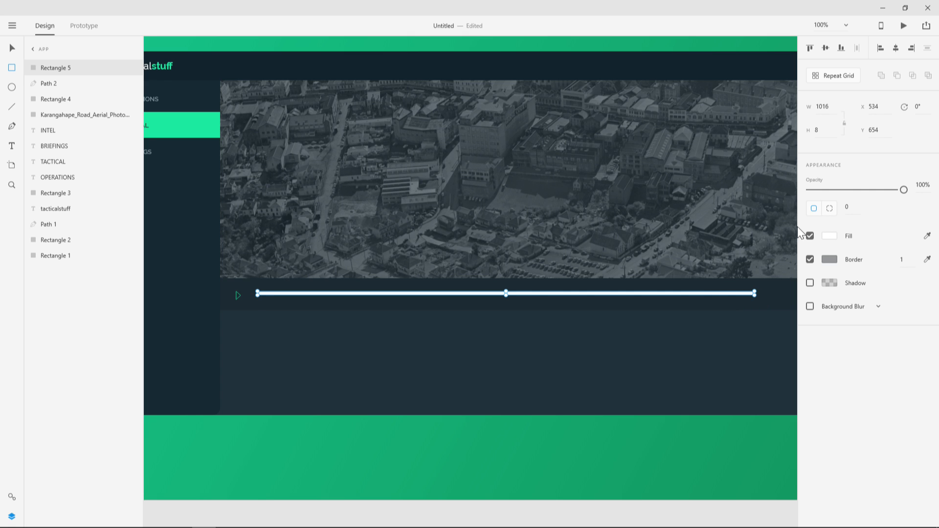
left_click(809, 259)
left_click(811, 260)
left_click(810, 259)
Fill the thin rectangle with the saved dark swatch, darkened further to #122129.
left_click(830, 235)
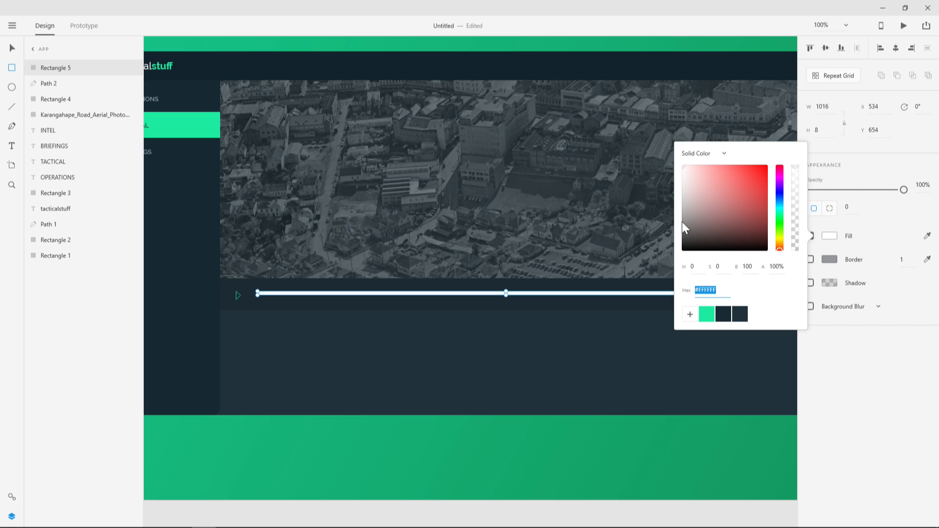
left_click(726, 314)
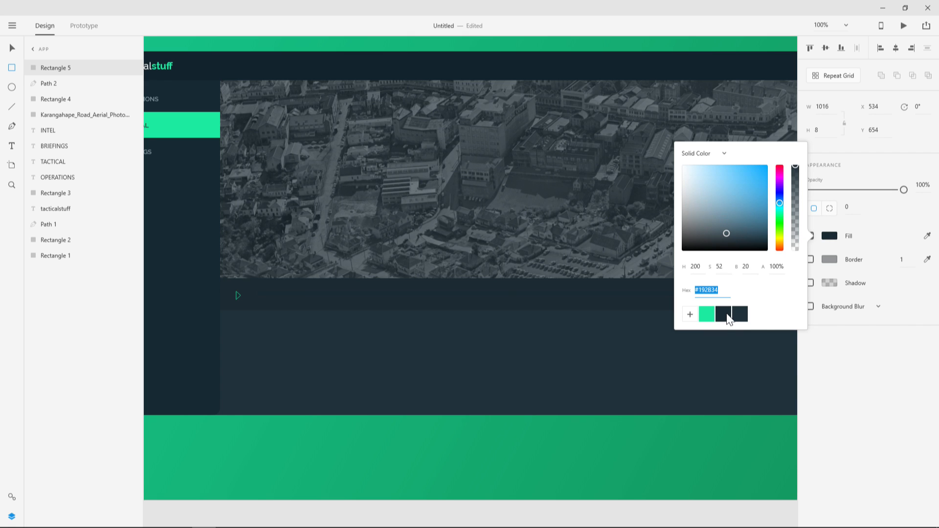
left_click(728, 237)
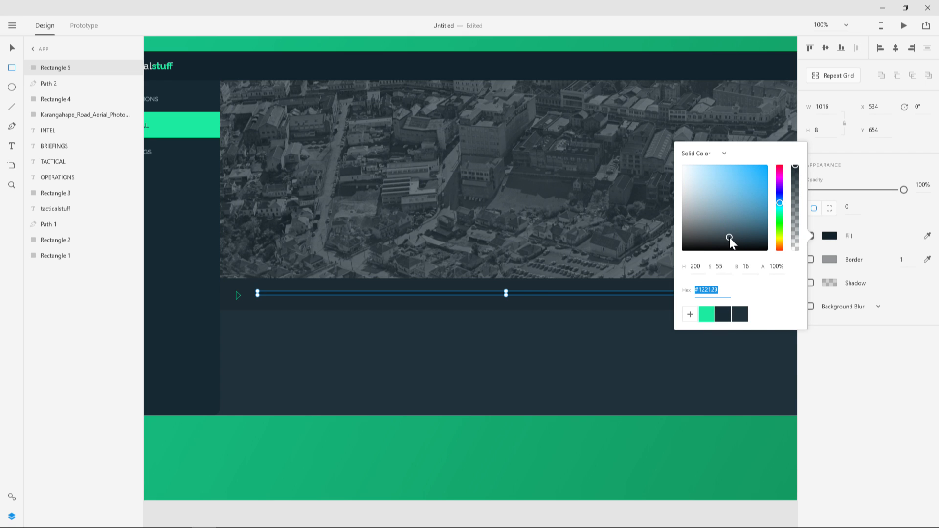
left_click(11, 48)
left_click(424, 377)
Move the dark progress track to X 523, Y 658, in line with the play triangle.
left_click(306, 293)
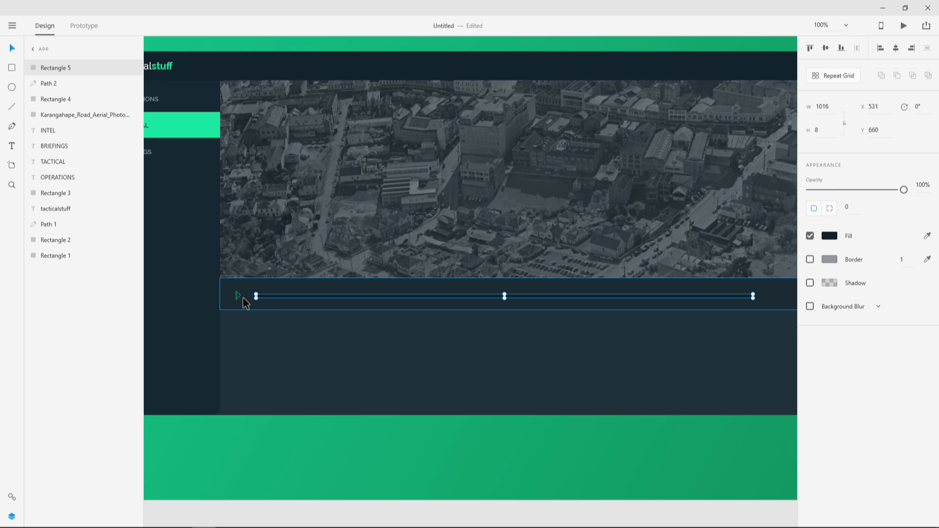
scroll(242, 296, "up", 5)
left_click_drag(328, 298, 310, 295)
Extend the far end of the progress track to a width of 1075.
scroll(450, 325, "down", 3)
left_click_drag(514, 325, 157, 303)
left_click_drag(546, 342, 289, 335)
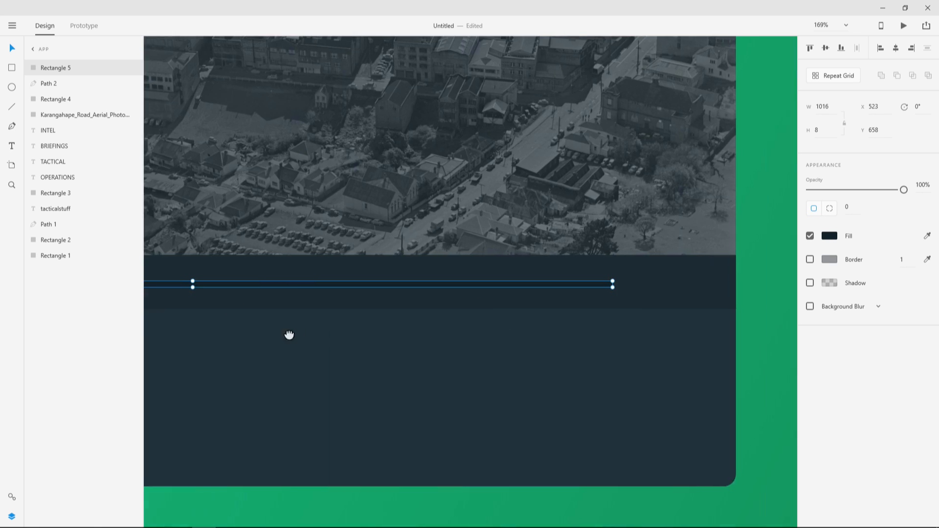
scroll(599, 287, "up", 5)
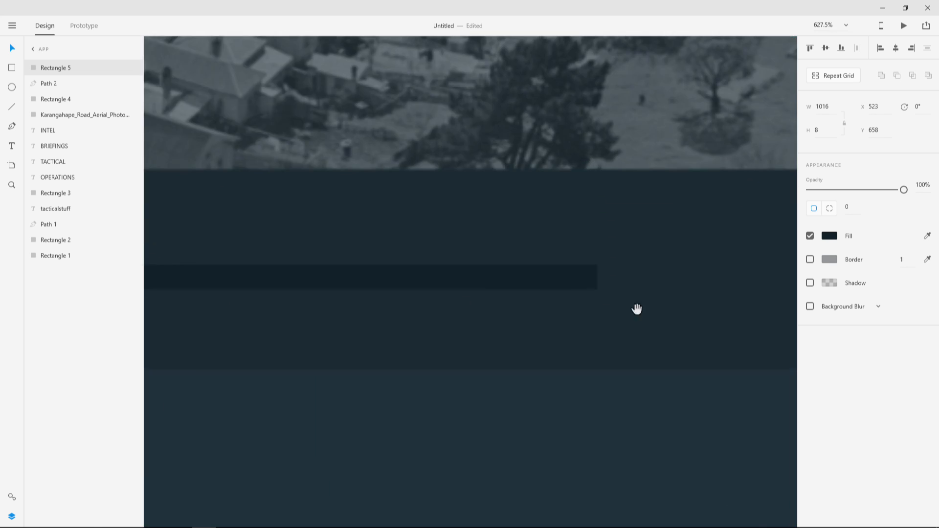
left_click_drag(466, 279, 647, 278)
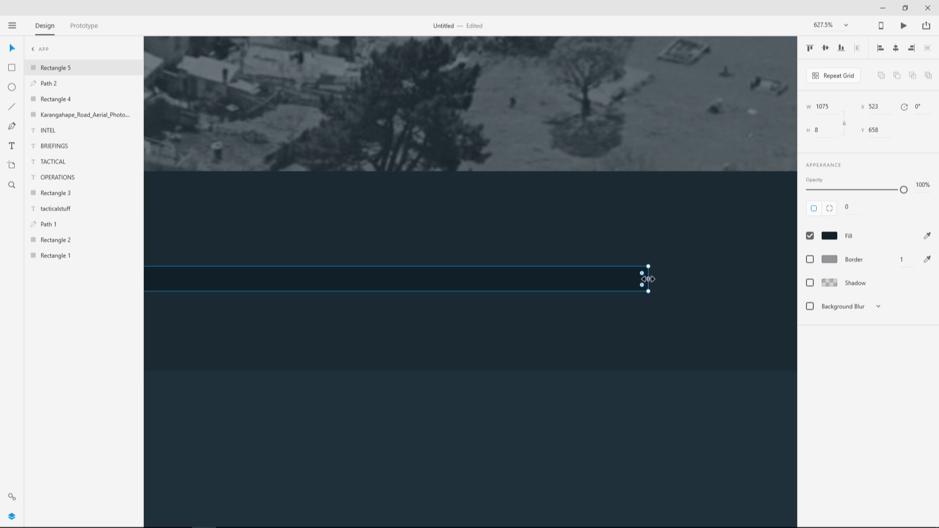
Duplicate the progress track in place and fill the copy with the saved bright green swatch.
scroll(692, 306, "down", 2)
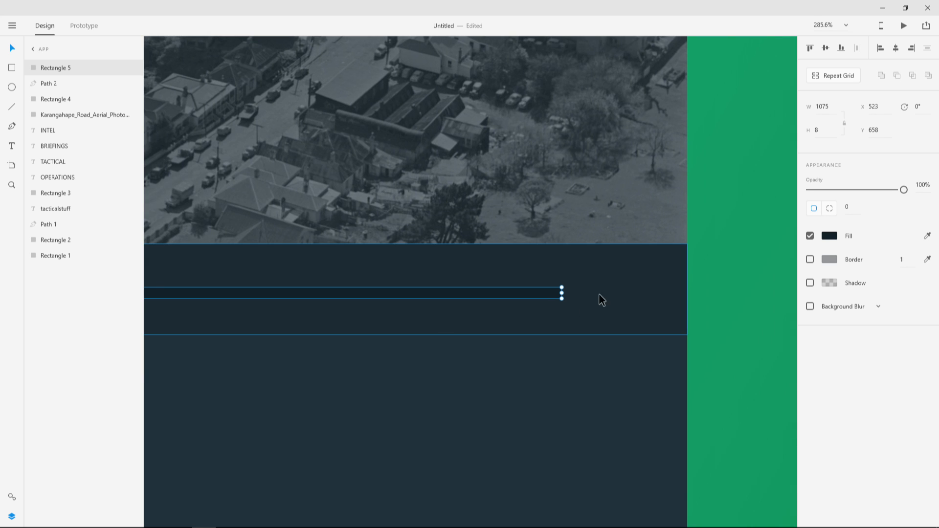
scroll(391, 333, "down", 2)
scroll(587, 329, "down", 3)
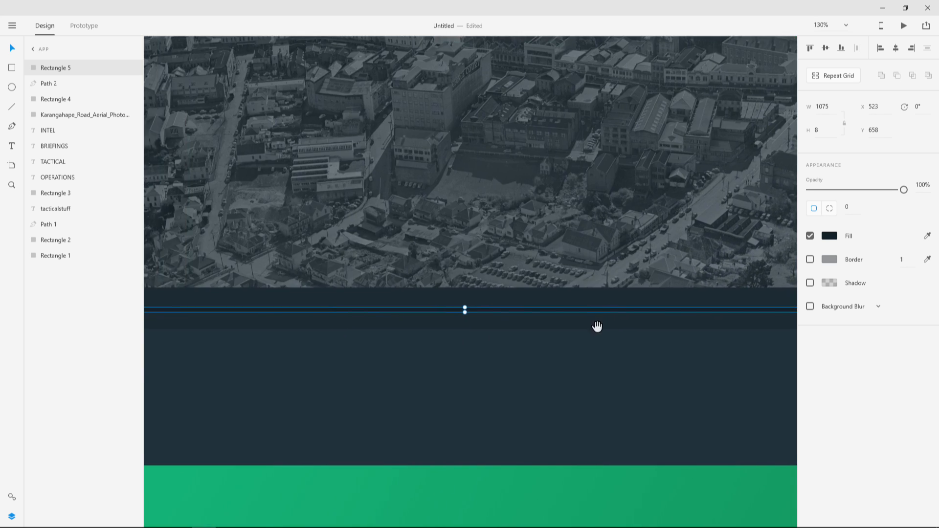
scroll(561, 329, "down", 1)
key("ctrl+d")
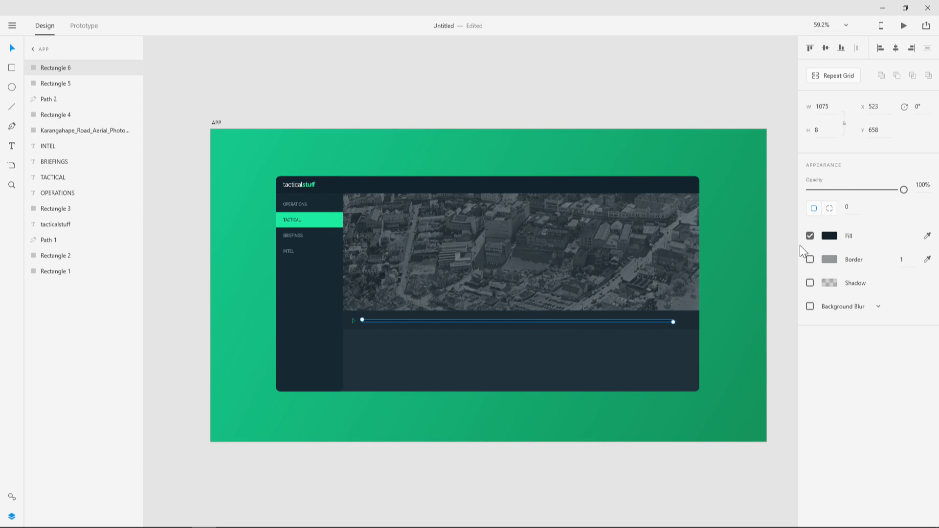
left_click(828, 236)
left_click(707, 314)
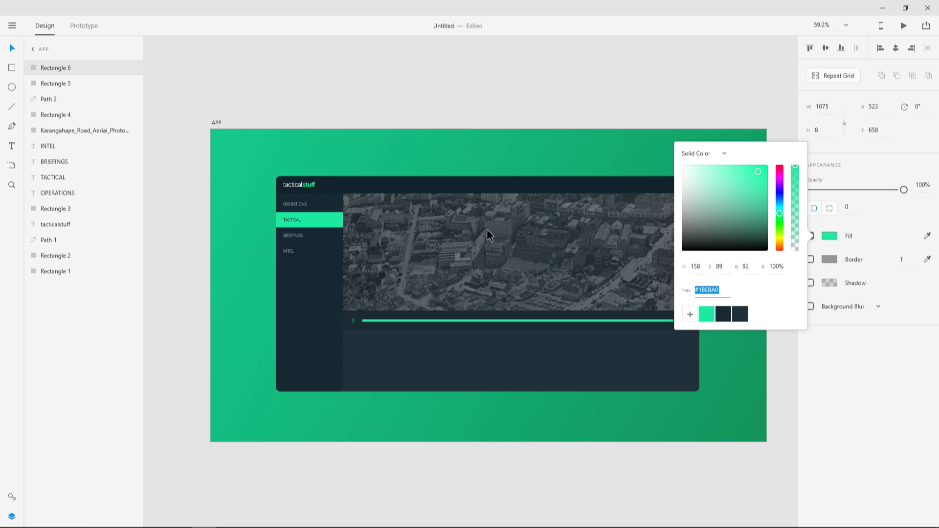
left_click(468, 106)
Shorten the green progress bar from its far end to a width of 615.
scroll(697, 353, "up", 6)
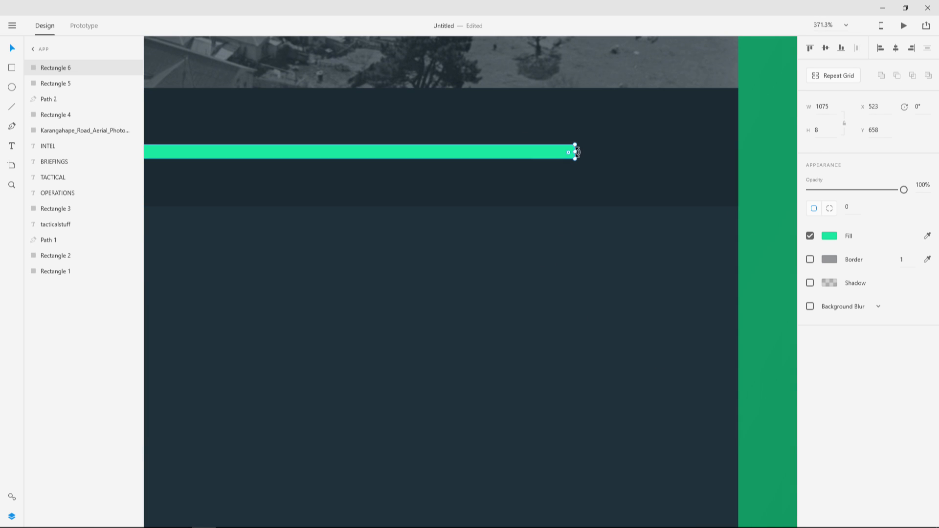
left_click_drag(573, 152, 336, 162)
scroll(359, 269, "down", 4)
scroll(358, 267, "down", 1)
left_click_drag(338, 270, 689, 313)
scroll(736, 264, "up", 4)
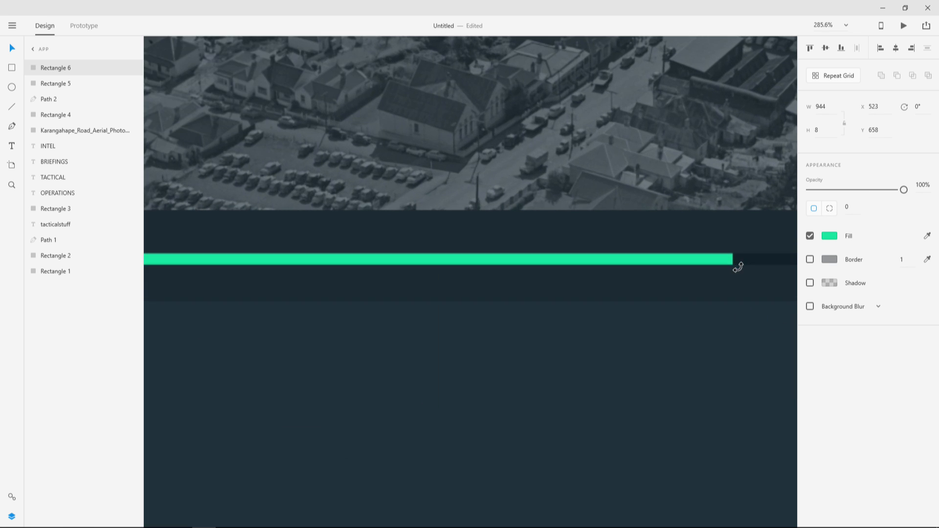
left_click_drag(730, 258, 271, 285)
scroll(292, 340, "down", 3)
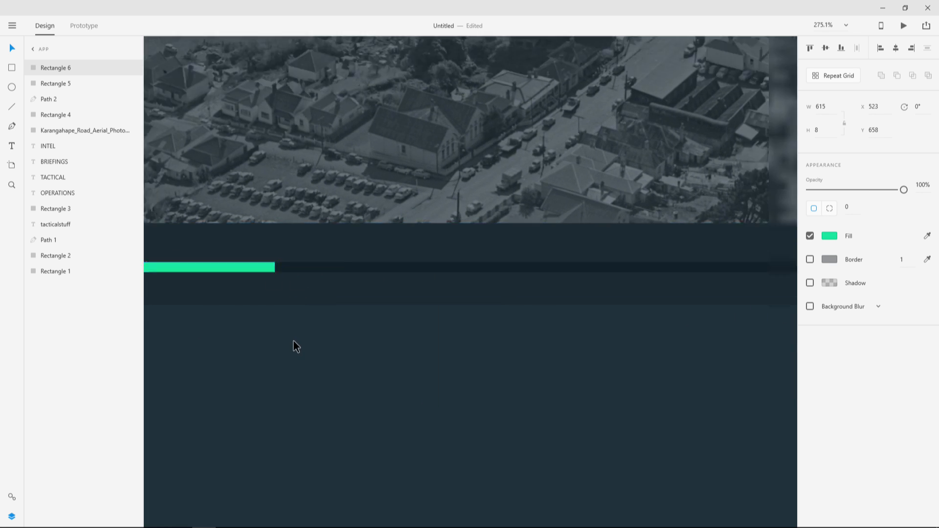
left_click_drag(289, 342, 580, 352)
scroll(573, 349, "down", 2)
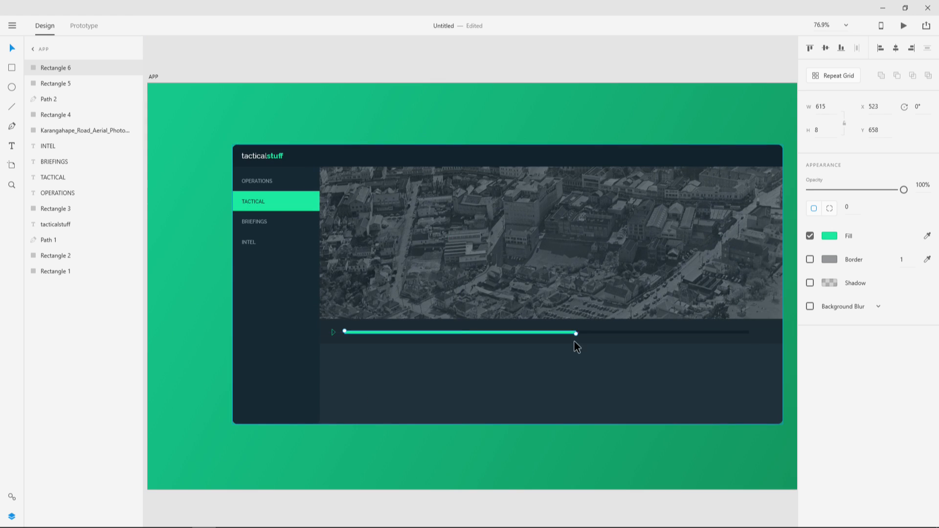
Add the centred text "04:31" in a text box about 63 × 28 after the end of the progress track.
left_click(636, 471)
left_click_drag(647, 338, 603, 329)
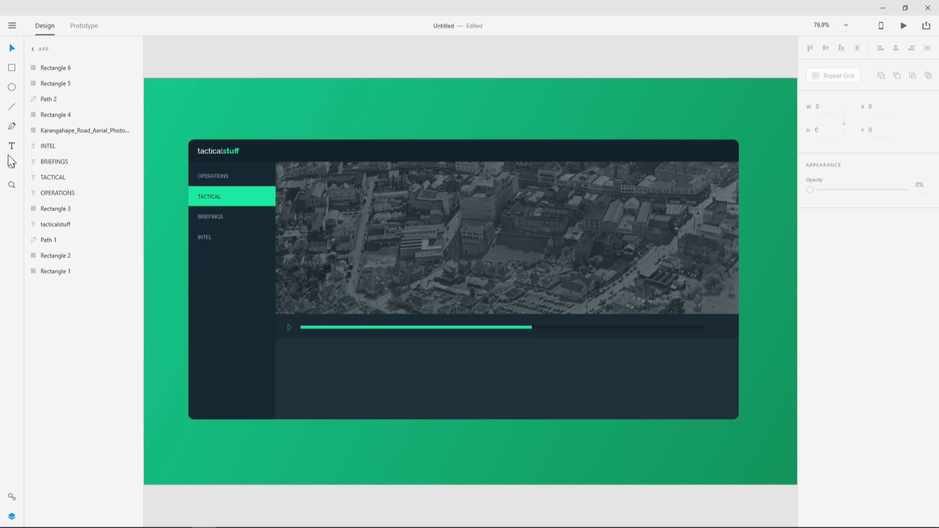
left_click(11, 185)
left_click_drag(730, 330, 740, 334)
key("ctrl+1")
left_click_drag(381, 230, 595, 342)
left_click_drag(378, 262, 482, 271)
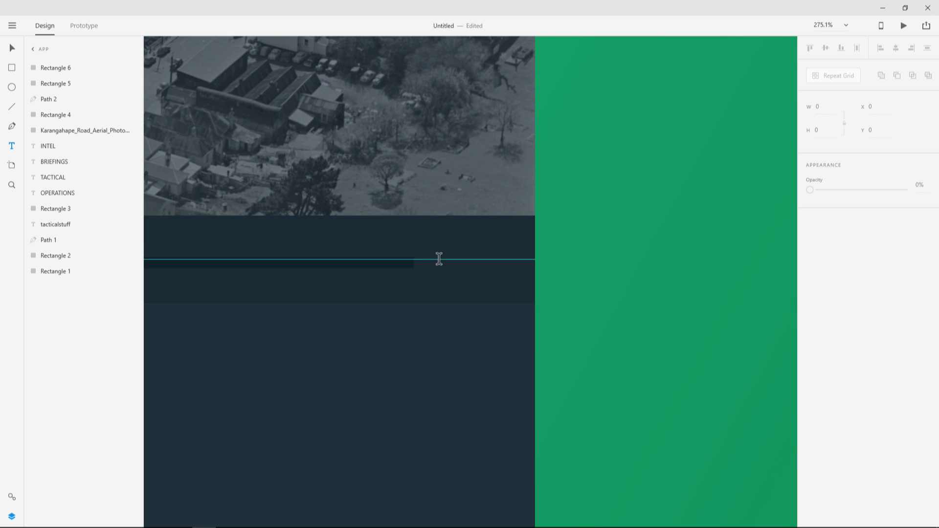
left_click_drag(432, 242, 515, 280)
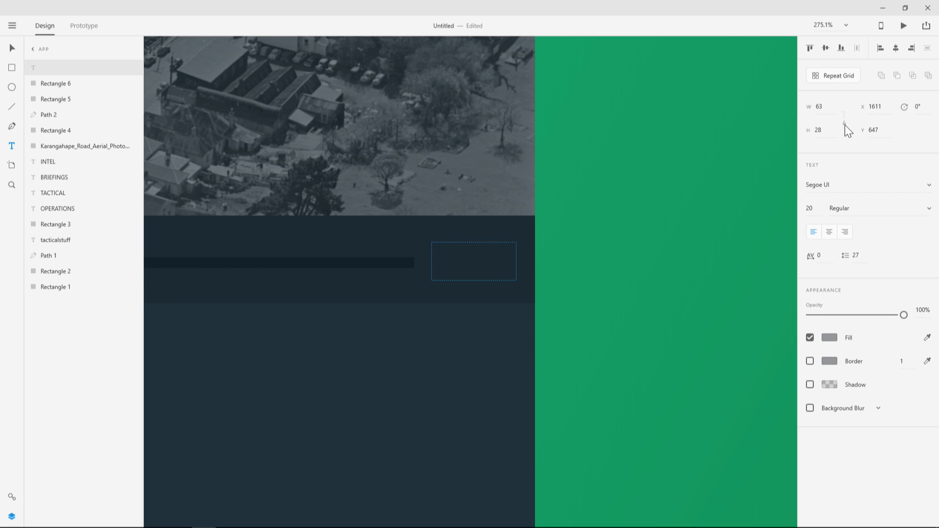
left_click(830, 231)
type("04:31")
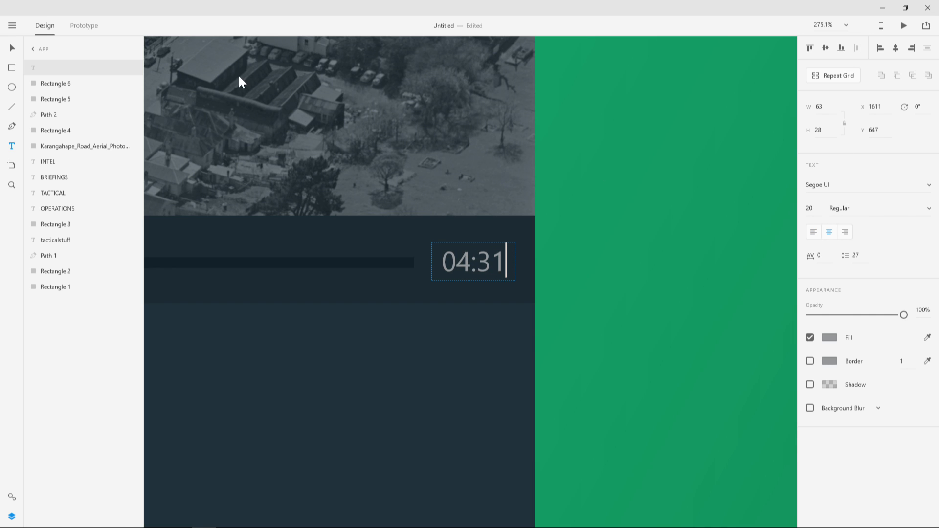
left_click(14, 47)
Try the Raleway font and a smaller text box on the 04:31 label, undoing both changes.
left_click(843, 184)
type("Raleway")
key("Return")
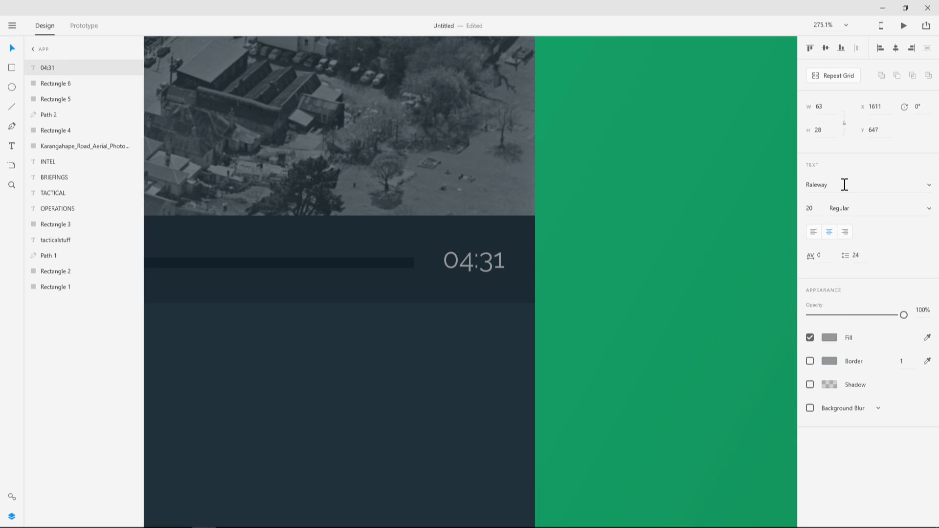
key("ctrl+z")
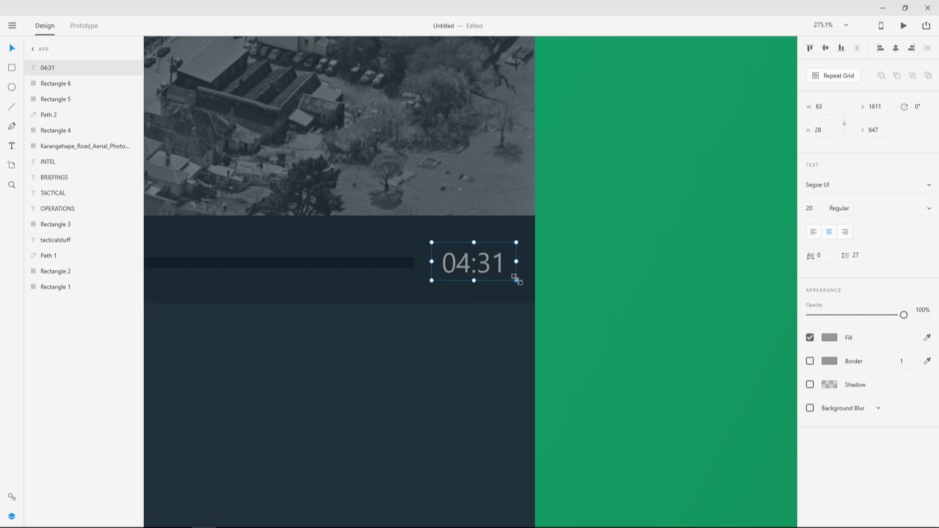
left_click_drag(517, 279, 502, 276)
key("ctrl+z")
Fill the 04:31 label with the saved bright green swatch.
left_click(830, 338)
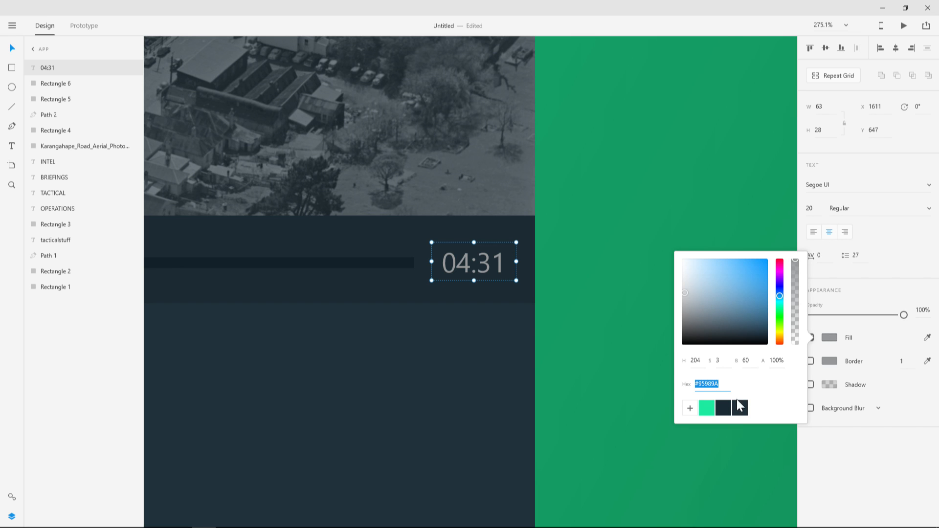
left_click(707, 408)
left_click(483, 269)
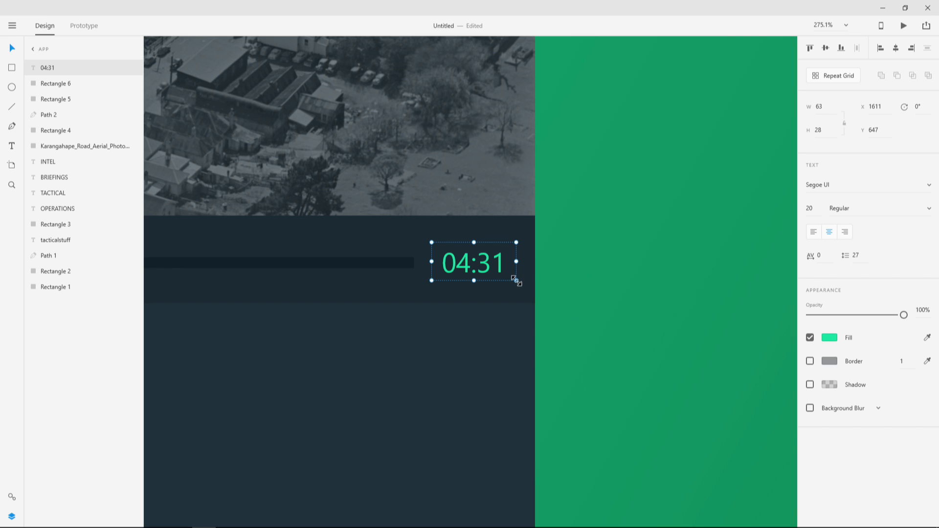
Set the 04:31 label's font size to 14 and move it down to Y 652, level with the progress track.
left_click_drag(813, 207, 813, 232)
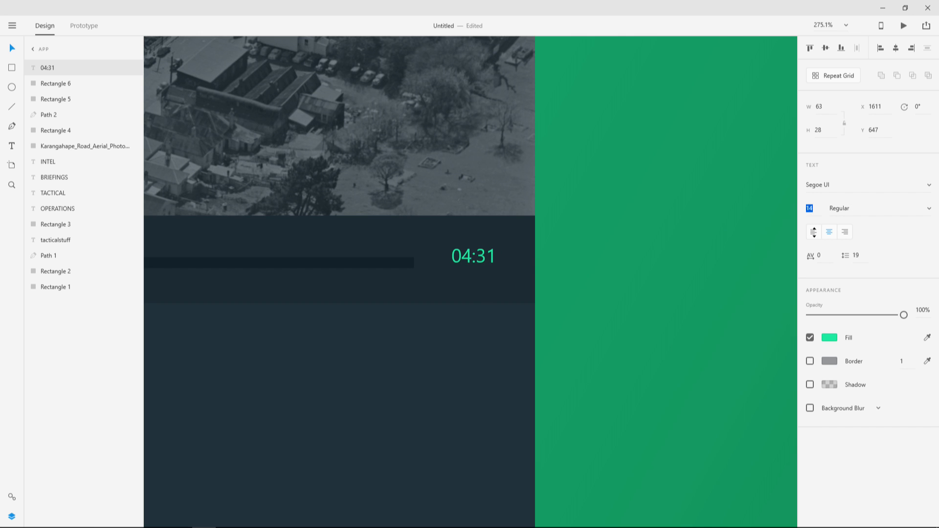
left_click(479, 262)
left_click_drag(479, 261, 479, 268)
scroll(389, 210, "down", 5)
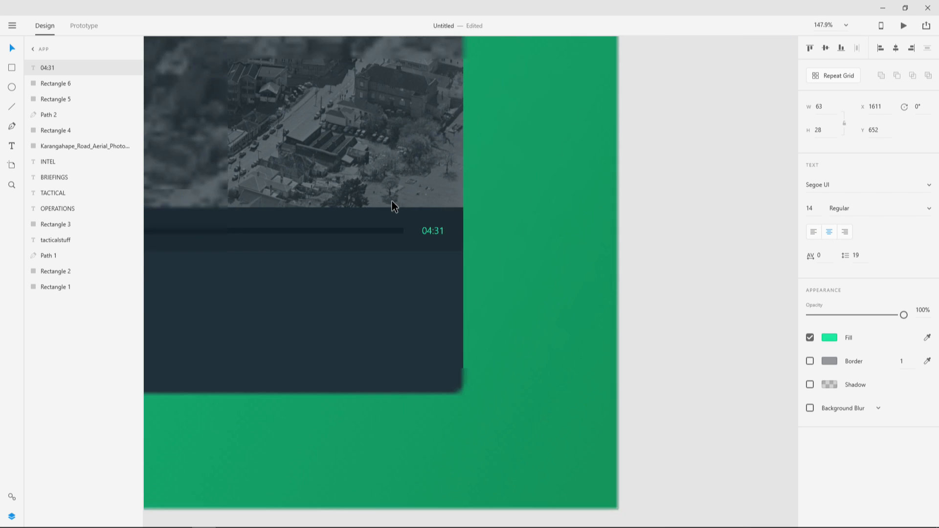
key("space")
left_click_drag(311, 205, 584, 256)
left_click(587, 446)
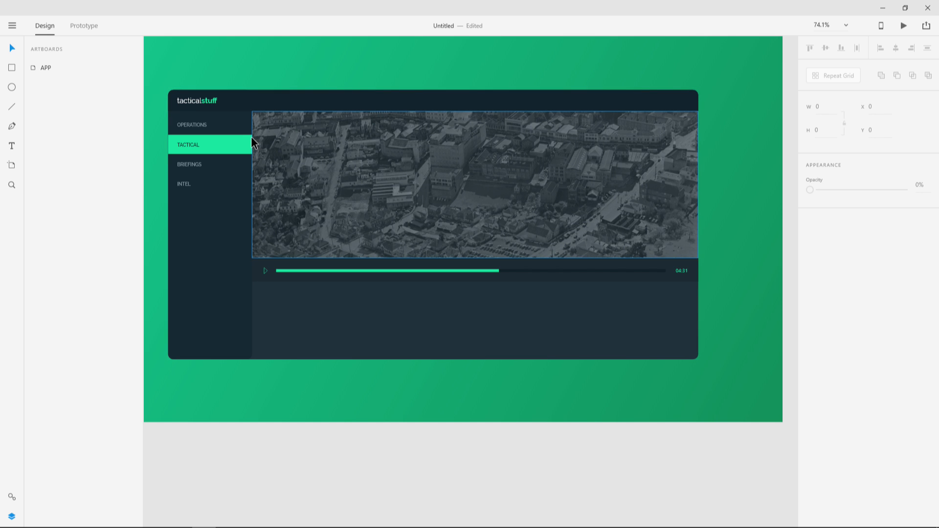
left_click_drag(270, 140, 318, 179)
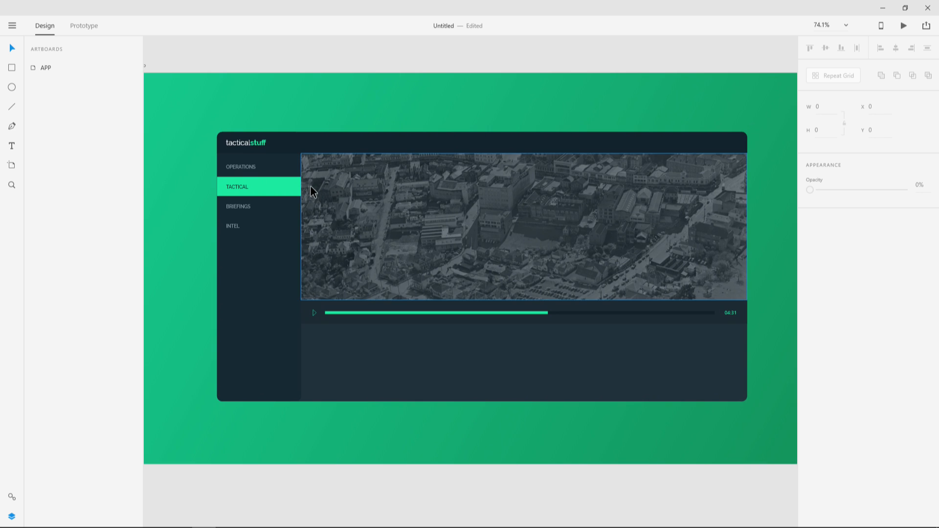
scroll(311, 185, "up", 4)
scroll(310, 186, "up", 2)
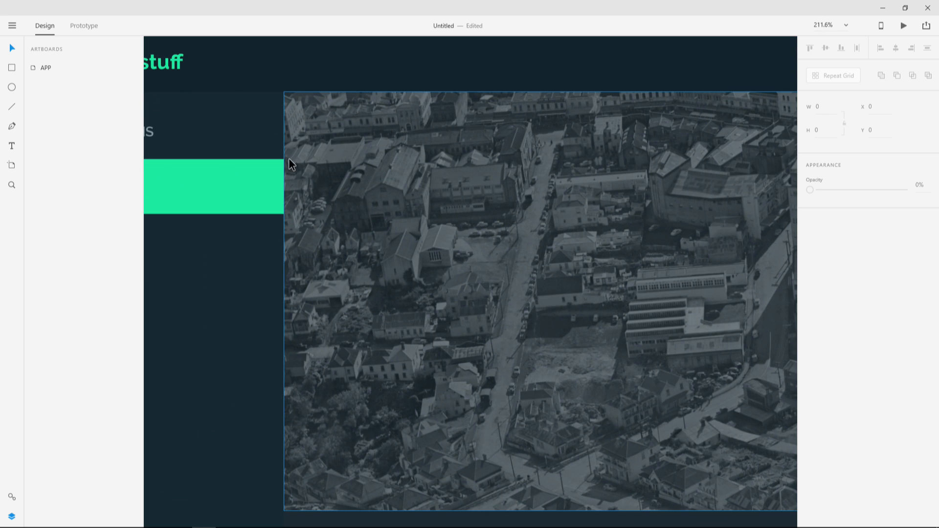
Draw a borderless rectangle about 538 by 206 over the aerial photo, starting beside the TACTICAL menu item.
scroll(423, 215, "down", 6)
left_click_drag(482, 209, 367, 202)
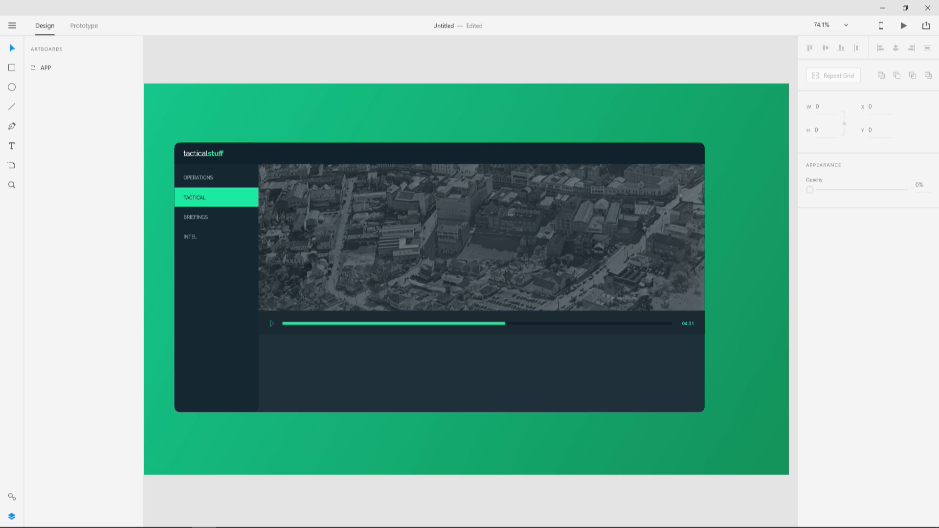
left_click(12, 68)
mouse_move(259, 188)
left_mouse_down()
mouse_move(312, 223)
mouse_move(414, 260)
mouse_move(453, 262)
left_mouse_up()
left_click(810, 259)
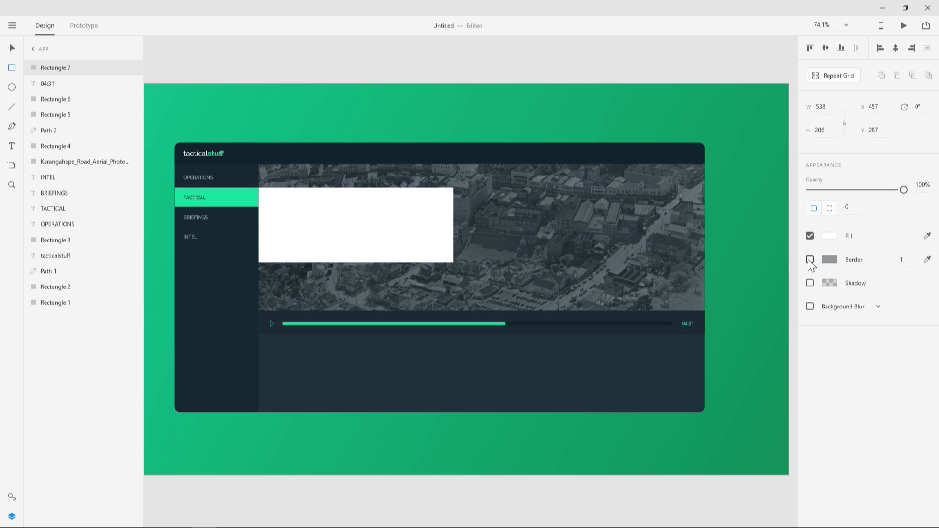
Fill the new rectangle with black (#000000) and reduce its opacity to 65%.
left_click(832, 238)
left_click_drag(719, 234, 625, 321)
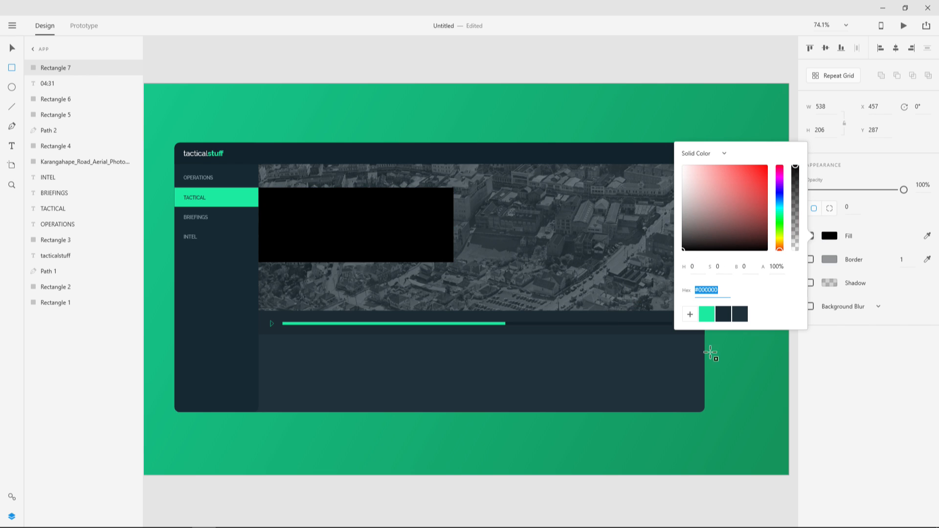
left_click(859, 389)
left_click_drag(902, 191, 869, 188)
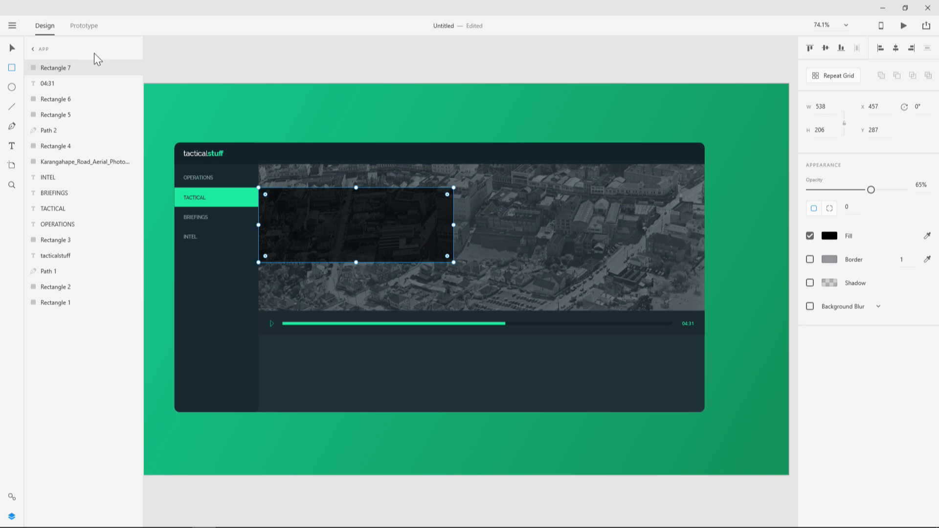
left_click(12, 48)
left_click(363, 97)
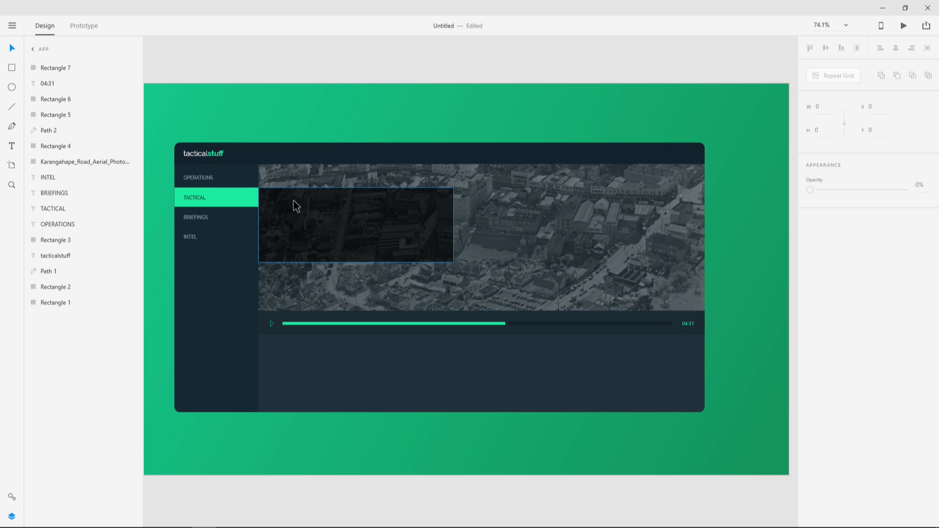
Add the title text "WATERBOARDING 101" in the upper part of the dark overlay rectangle.
scroll(293, 201, "up", 4)
left_click_drag(326, 210, 391, 204)
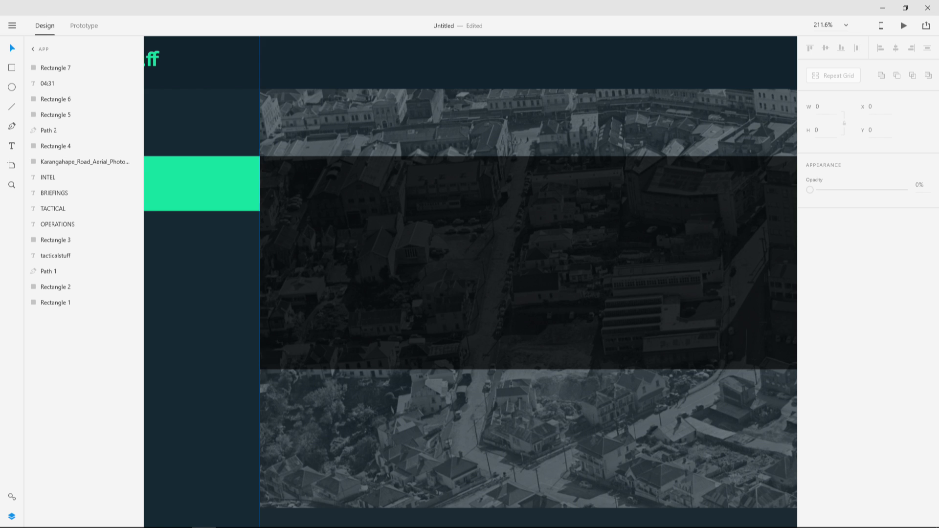
left_click(12, 145)
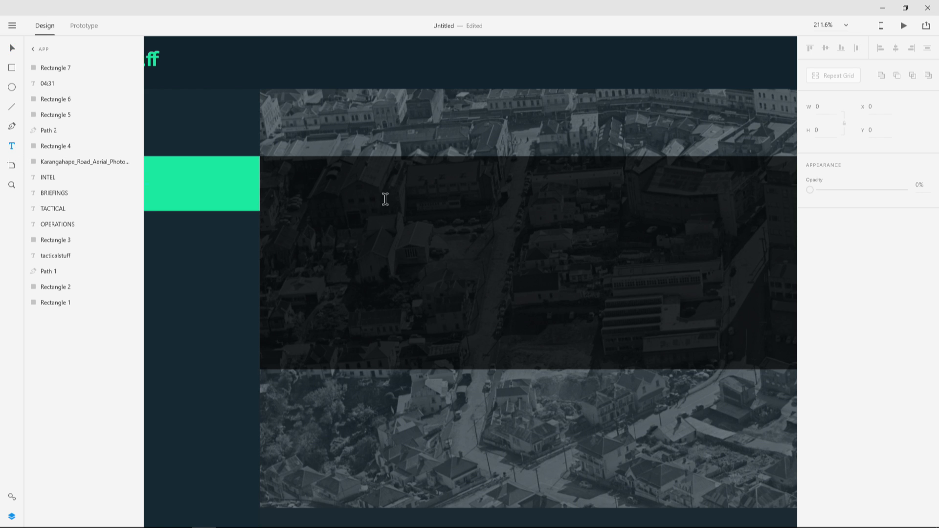
left_click(290, 188)
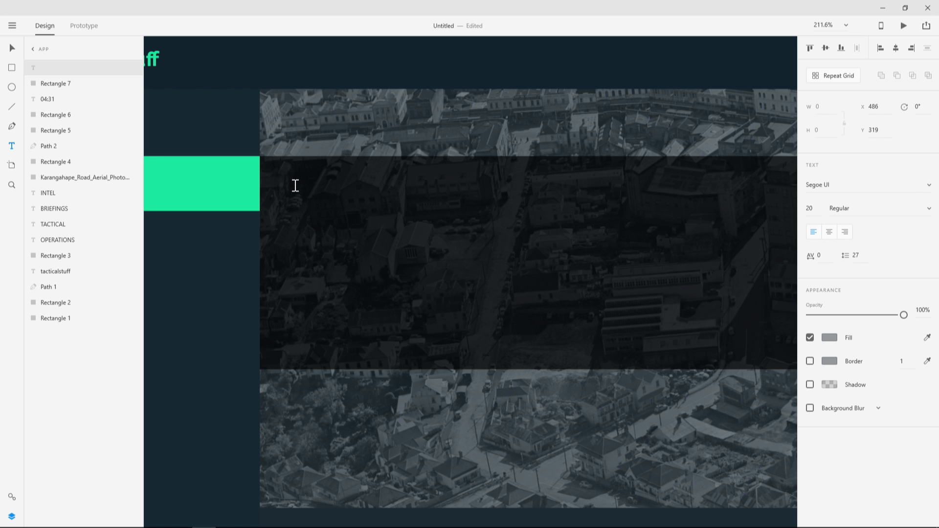
type("WATERBOARDING 101")
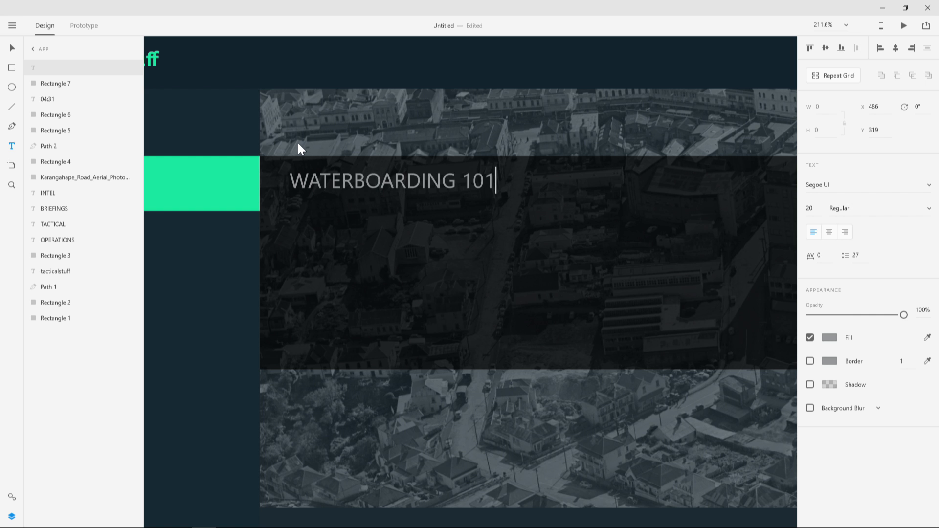
Colour the overlay title with the saved bright green swatch.
left_click(12, 48)
left_click(829, 337)
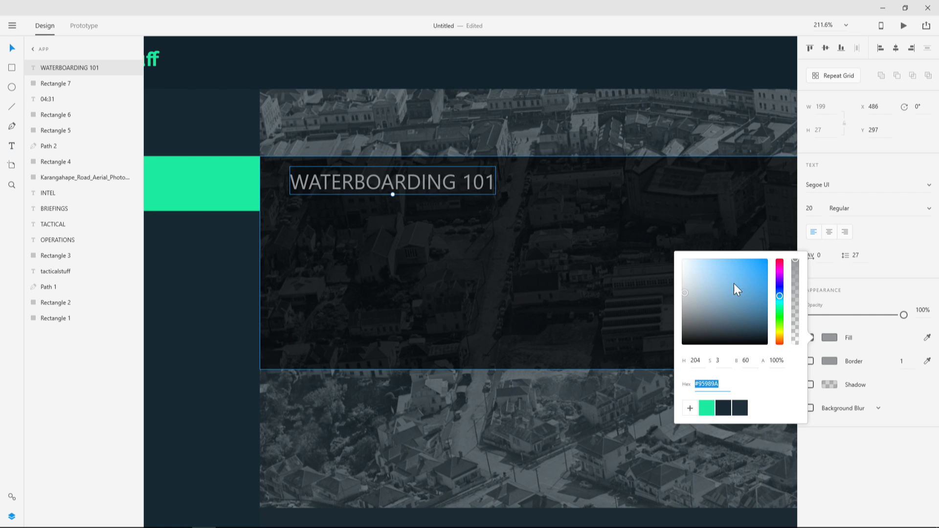
left_click(707, 408)
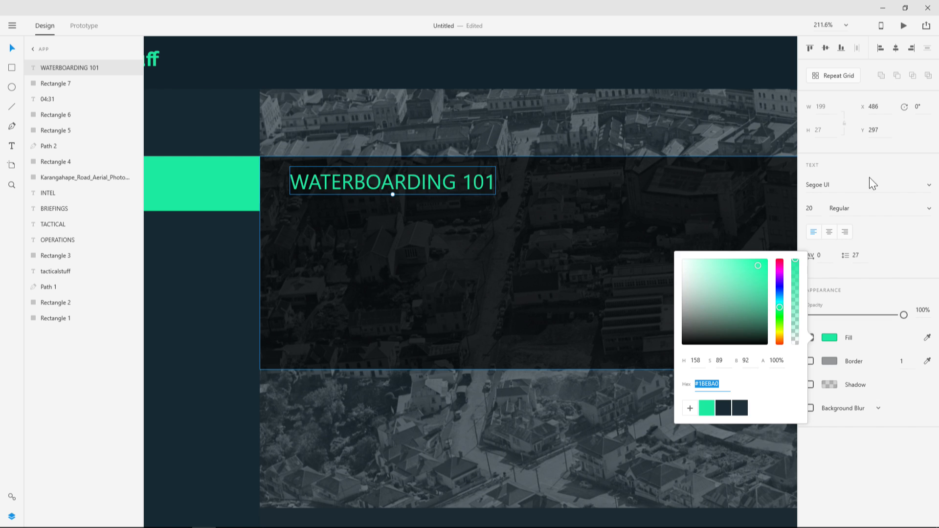
left_click(871, 454)
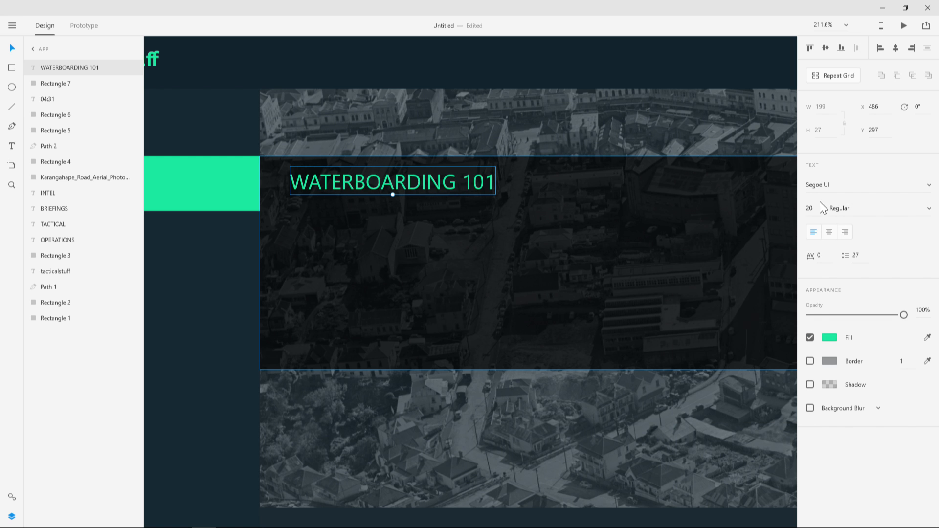
Set the overlay title in Raleway Bold and reposition it at X 484, Y 308.
left_click(825, 184)
type("Raleway")
key("Return")
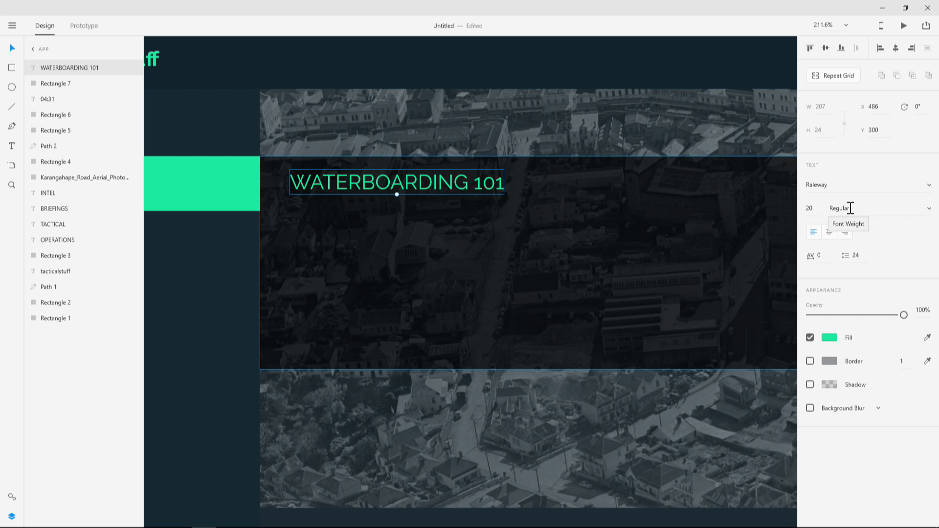
left_click(928, 209)
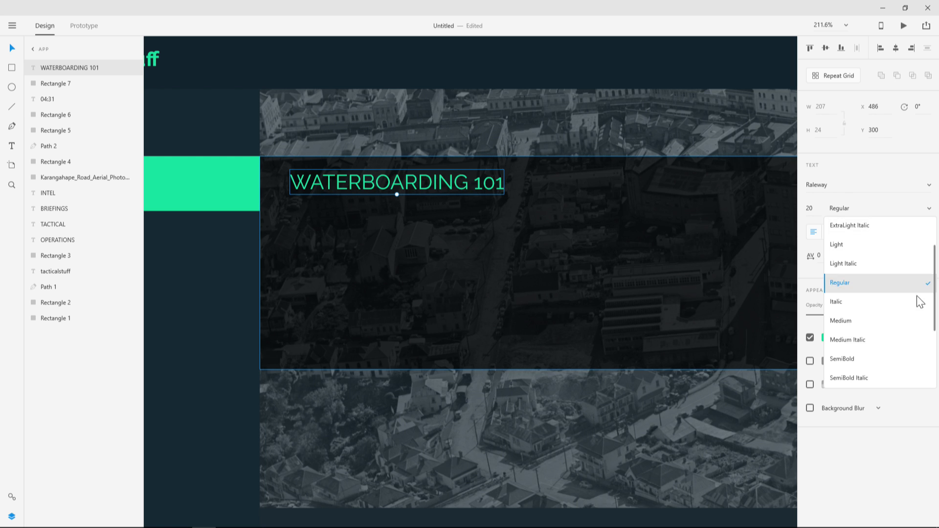
left_click(870, 371)
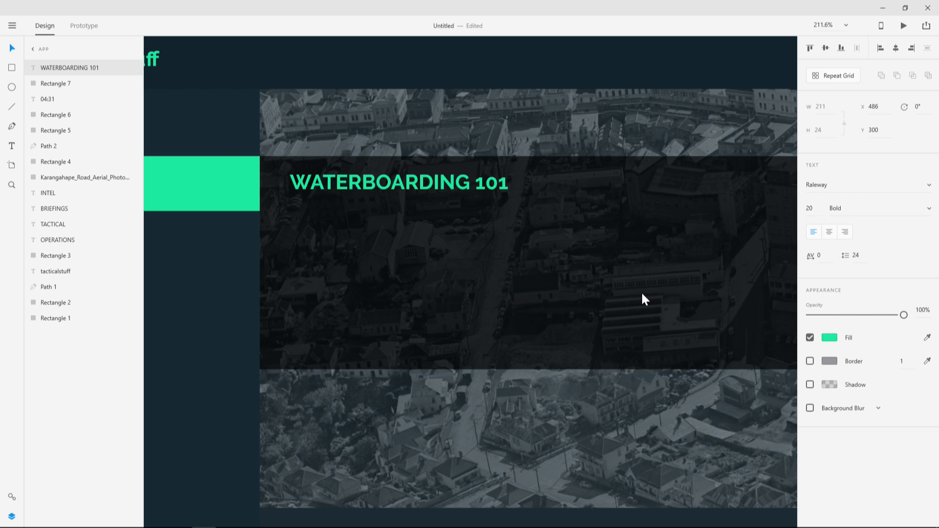
mouse_move(446, 188)
left_mouse_down()
mouse_move(420, 196)
mouse_move(443, 194)
left_mouse_up()
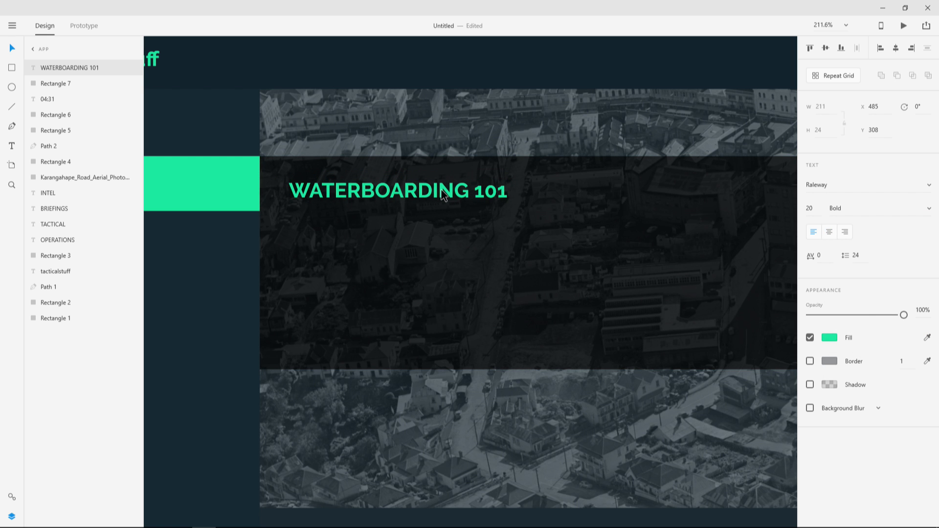
left_click_drag(442, 195, 442, 194)
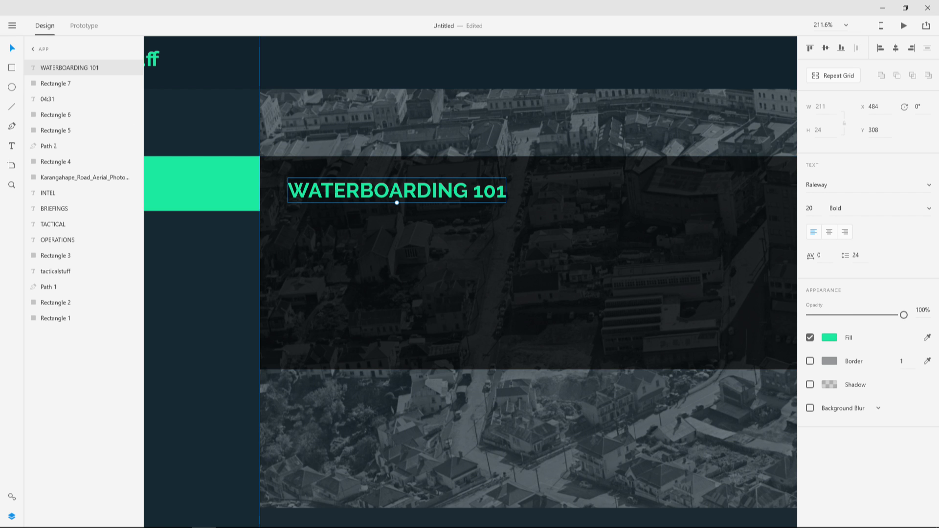
Create an area text box about 483 by 115 below the title, containing the placeholder "asdfsa".
left_click(17, 146)
scroll(403, 193, "right", 3)
scroll(402, 193, "down", 1)
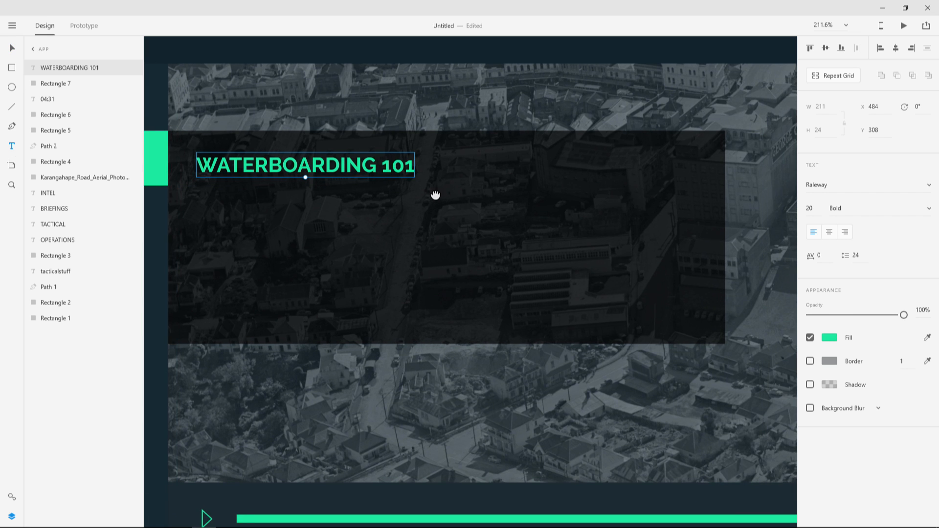
left_click_drag(196, 199, 697, 318)
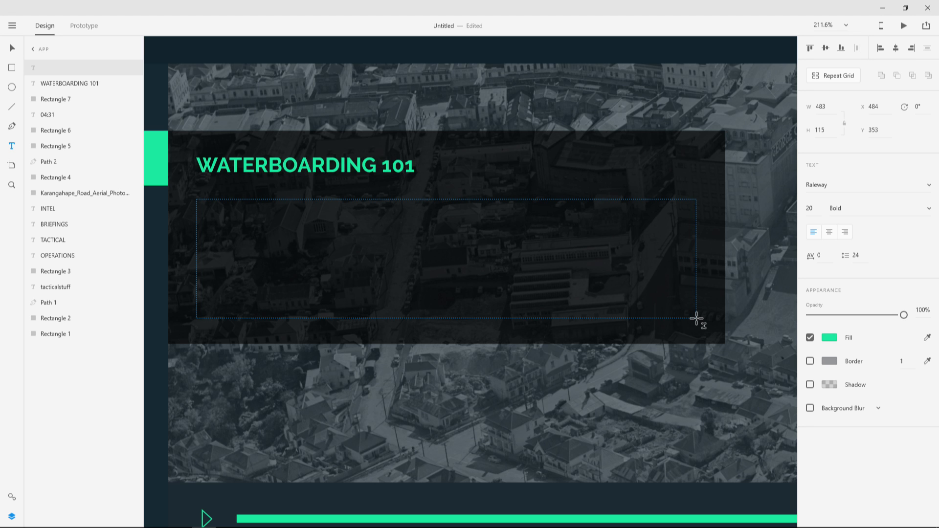
left_click_drag(697, 318, 697, 319)
type("asdfsa")
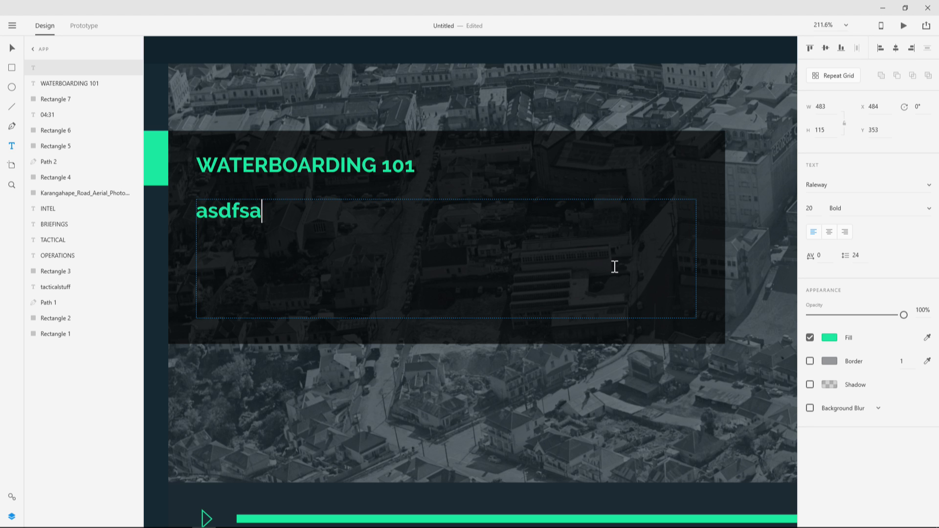
left_click(12, 48)
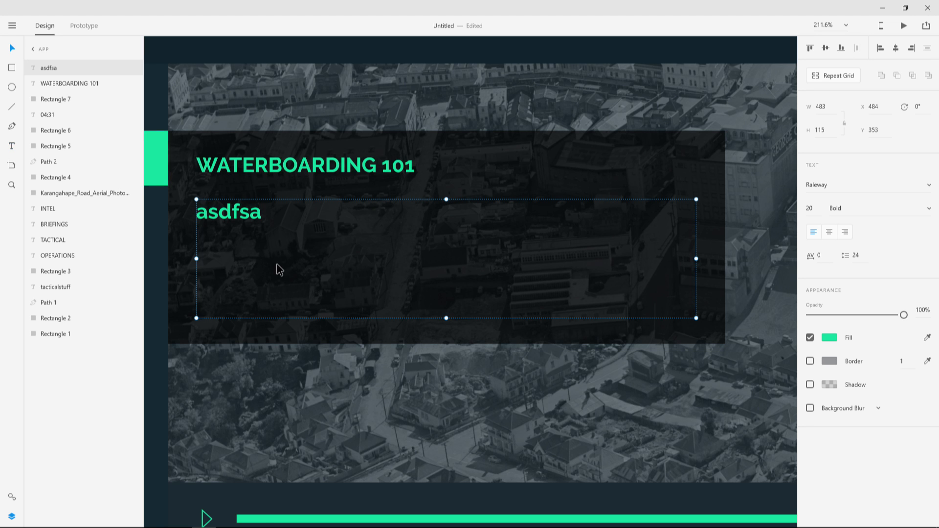
Switch to Chrome, open lipsum.com in a new tab and find the standard Lorem Ipsum passage.
mouse_move(276, 524)
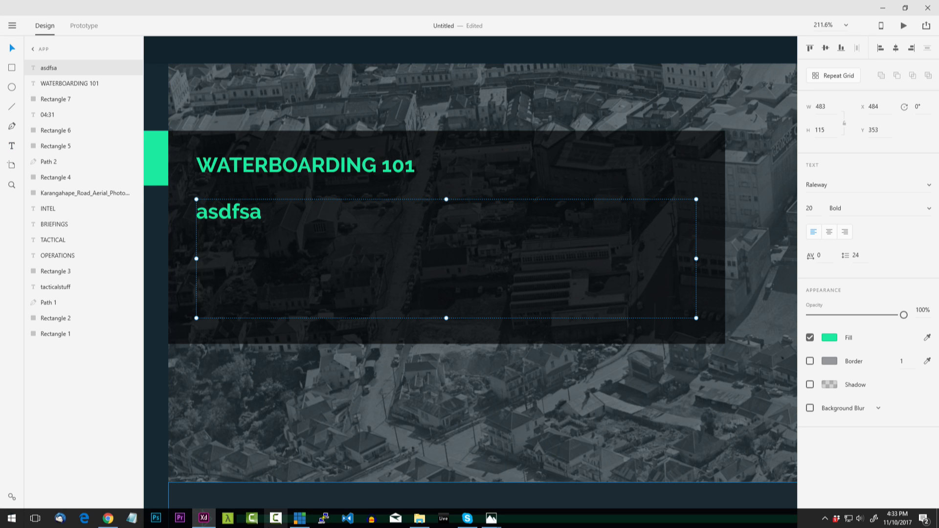
left_click(107, 520)
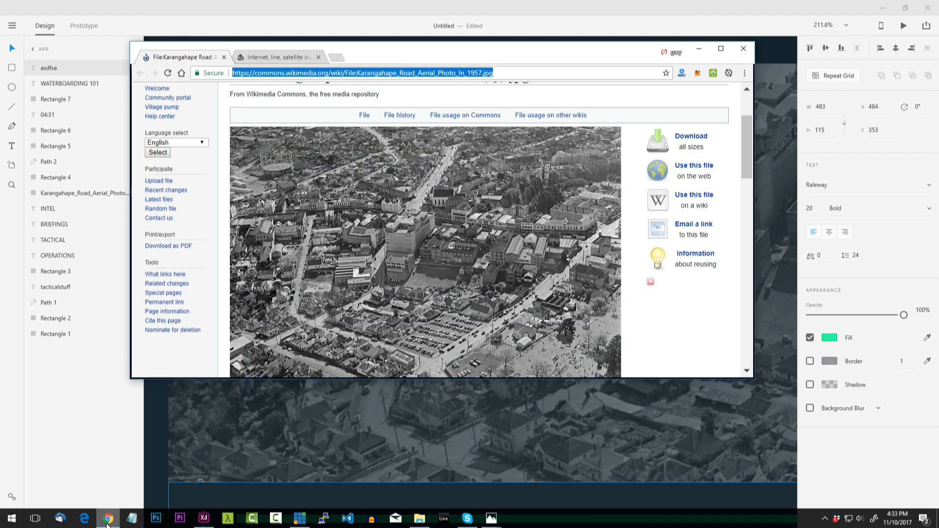
key("ctrl+t")
type("lipsum.")
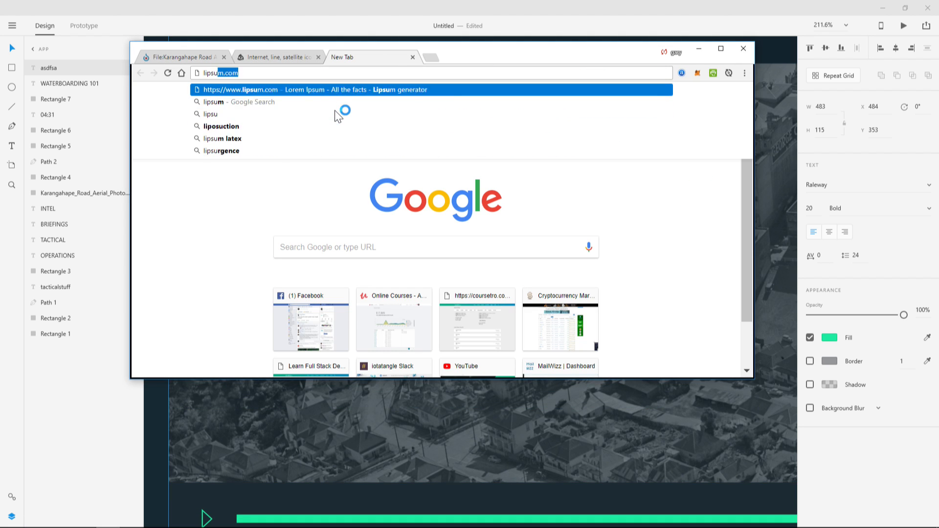
key("Return")
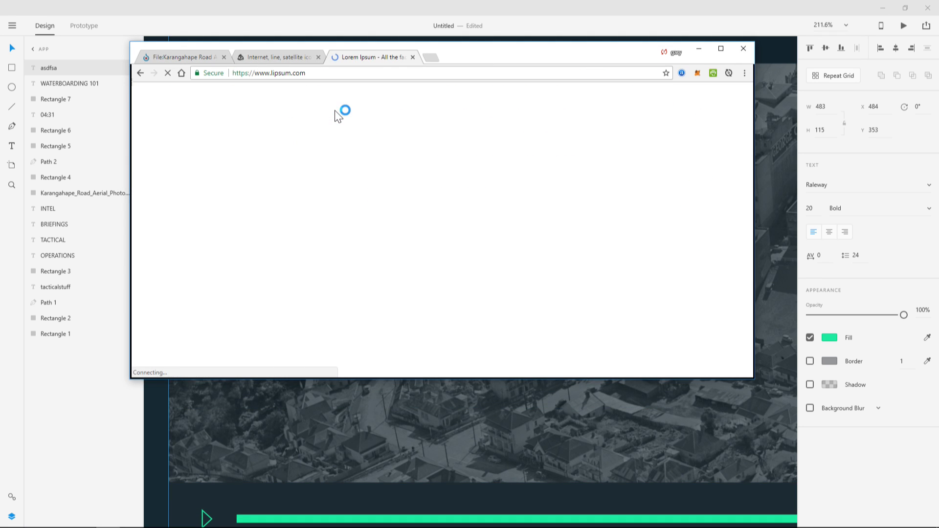
scroll(409, 243, "down", 6)
scroll(409, 244, "down", 3)
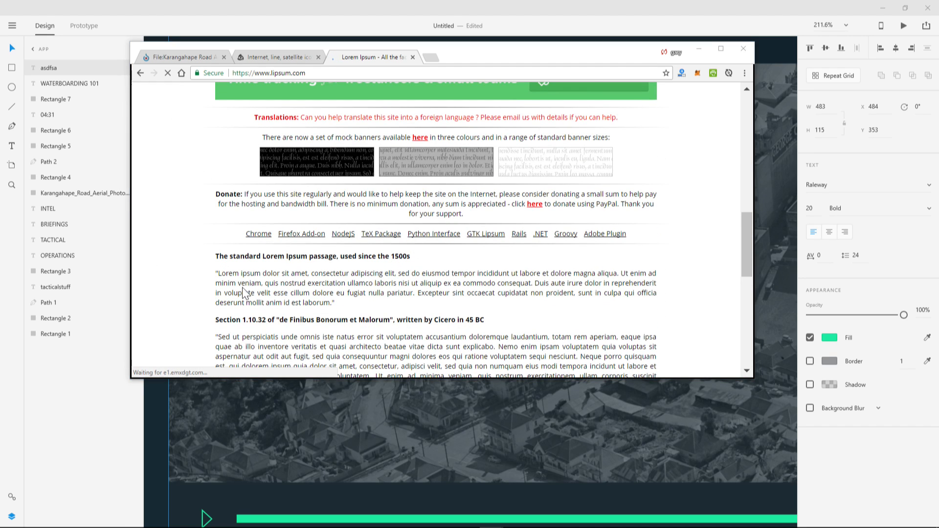
Copy the standard Lorem Ipsum passage from "Lorem ipsum dolor" to "laborum." without its quotation marks.
left_click_drag(216, 272, 331, 300)
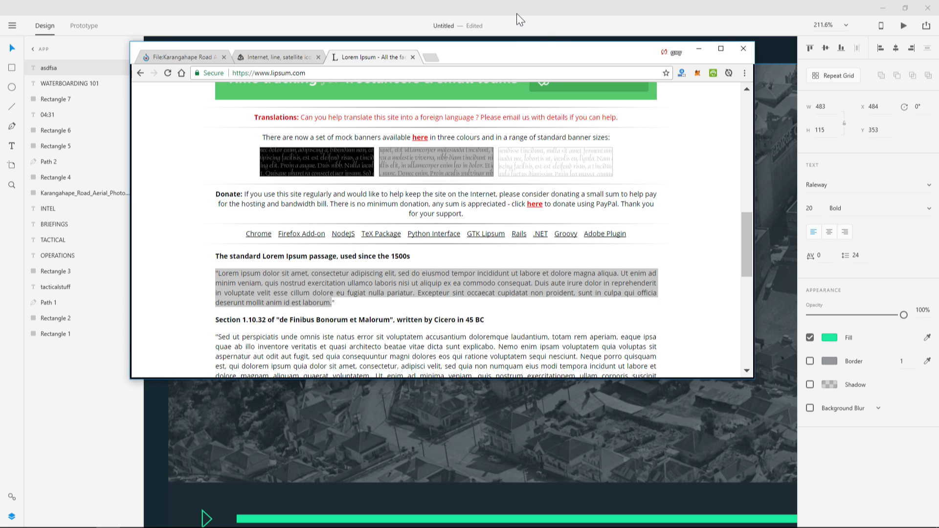
left_click_drag(502, 61, 543, 145)
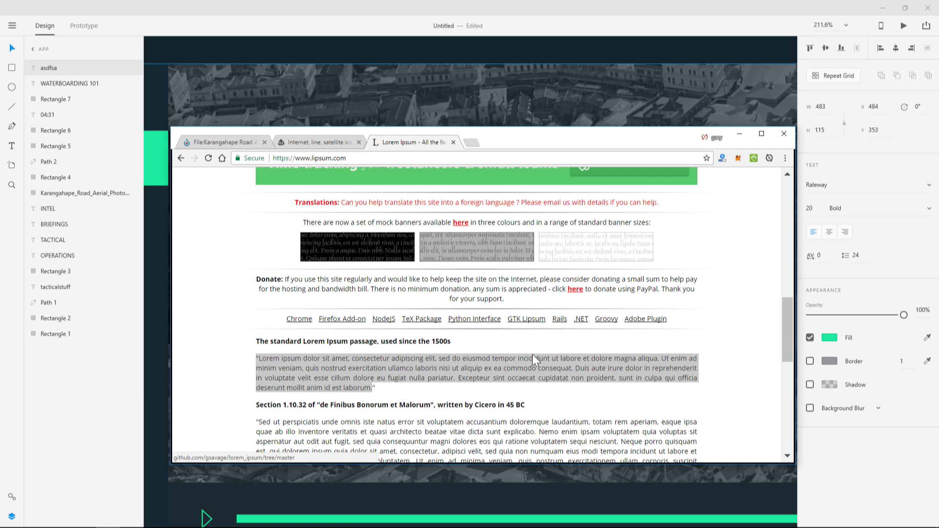
left_click(536, 352)
left_click_drag(373, 388, 264, 361)
key("ctrl+c")
Return to Adobe XD and replace the "asdfsa" placeholder with the copied Lorem Ipsum passage.
left_click(471, 5)
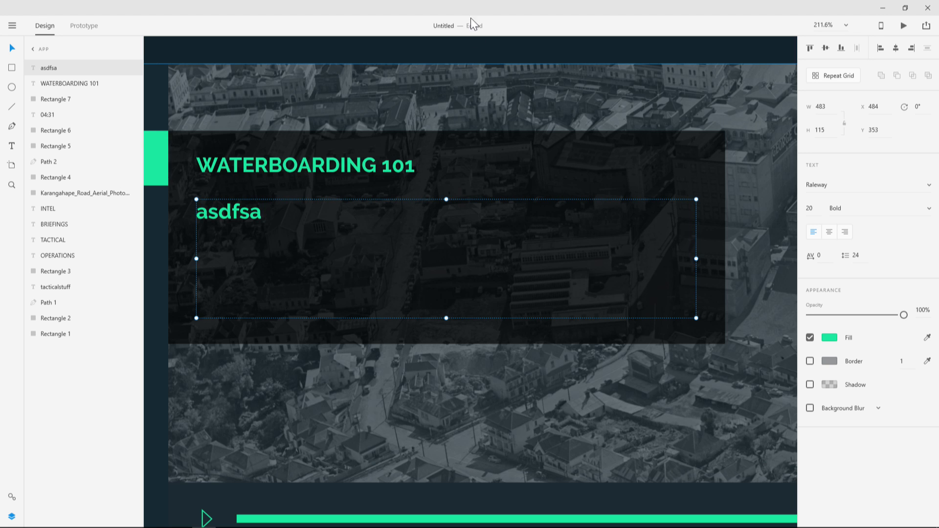
double_click(236, 210)
key("ctrl+v")
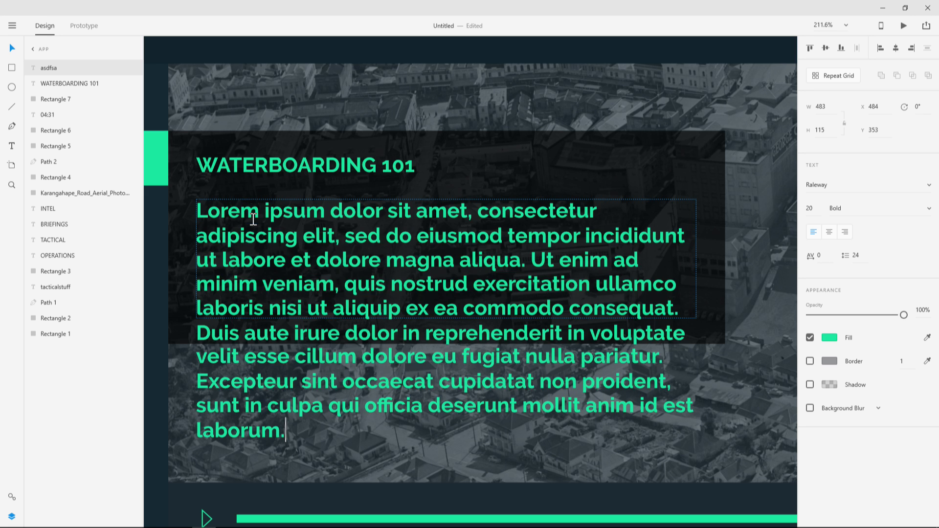
left_click(12, 47)
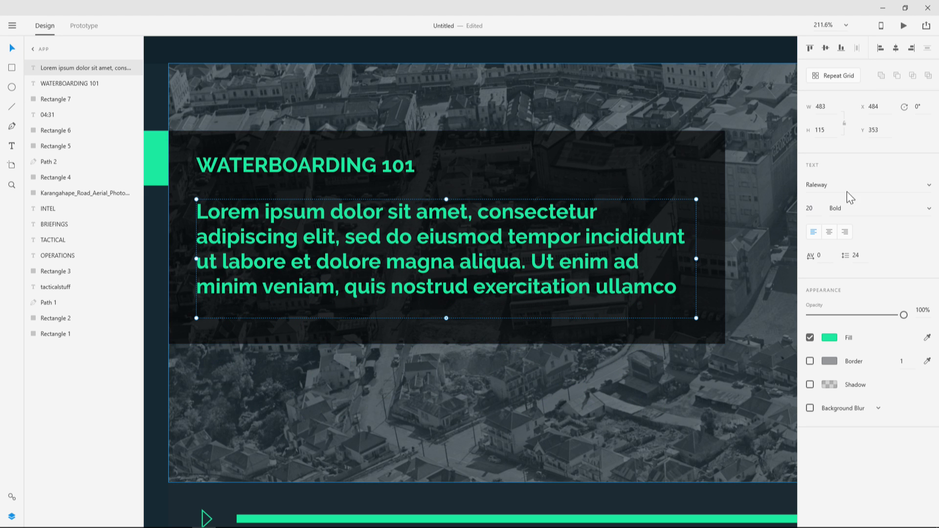
Set the Lorem Ipsum paragraph's font size to 11 and its weight to Medium.
left_click(819, 204)
type("10")
key("Return")
key("Up")
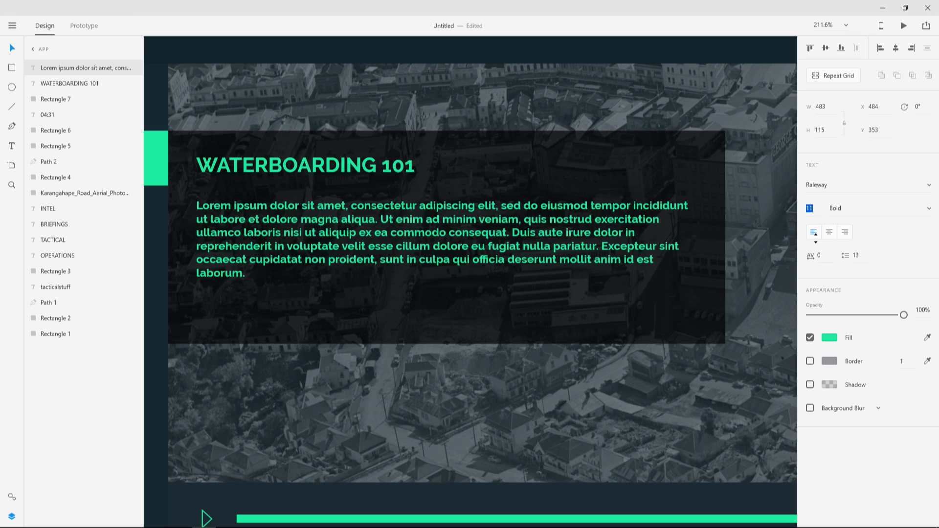
left_click_drag(815, 238, 815, 239)
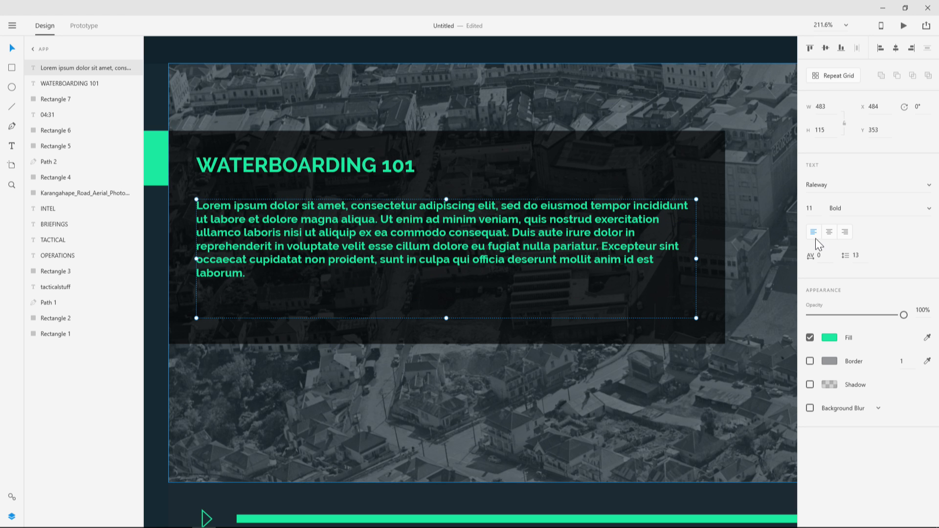
left_click(928, 209)
scroll(887, 247, "up", 1)
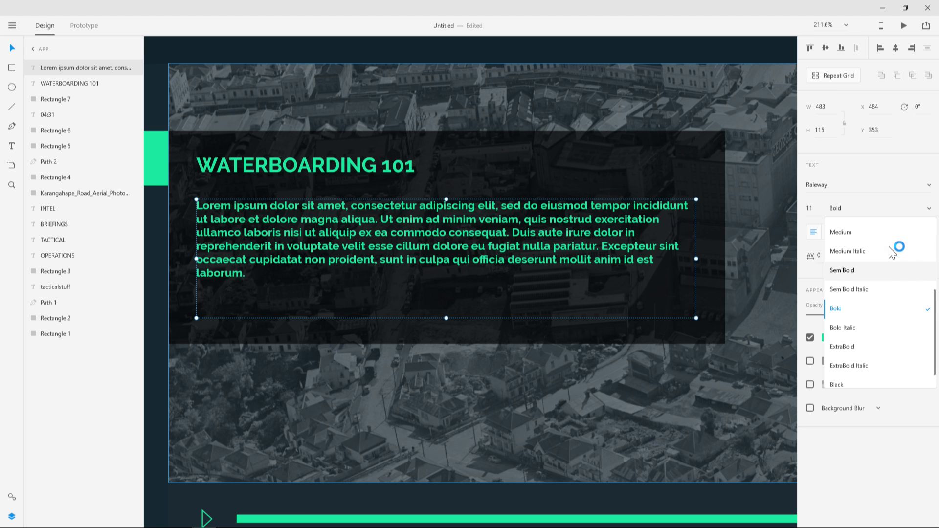
left_click(875, 234)
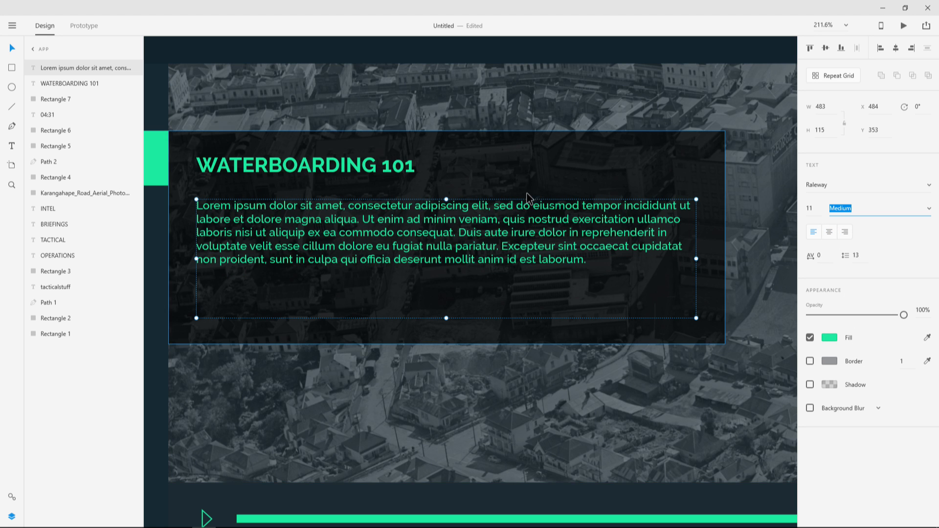
Split the Lorem Ipsum text before "Excepteur" into two paragraphs separated by a blank line.
double_click(504, 248)
left_click(504, 248)
key("Return")
key("Return")
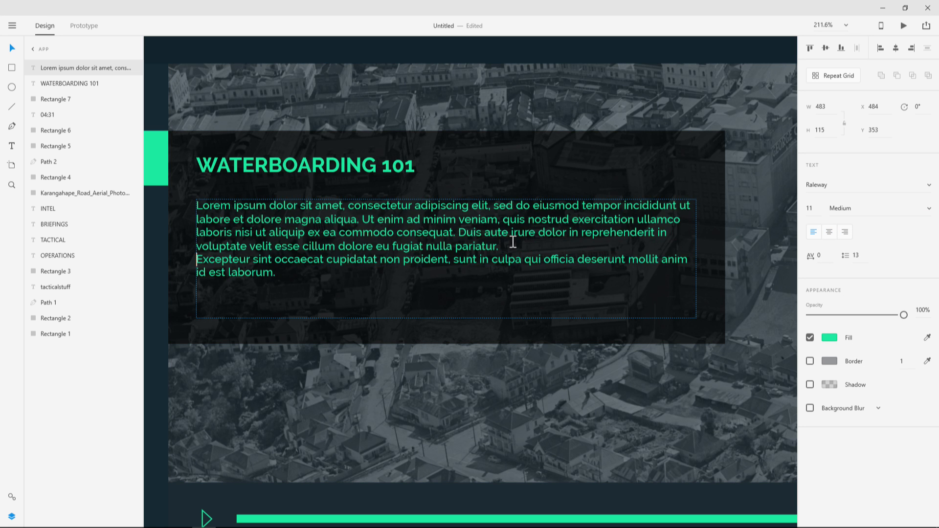
left_click(12, 48)
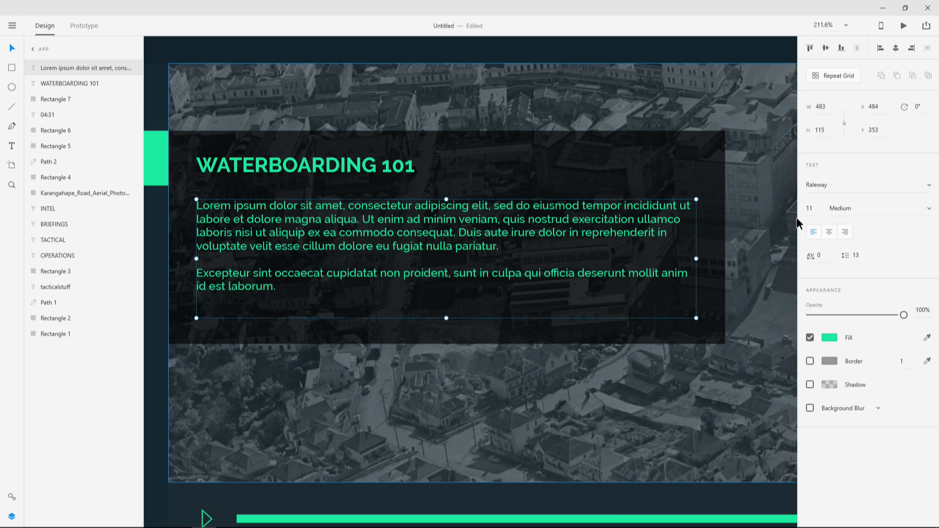
Recolour the Lorem Ipsum description to a light grey-blue derived from the dark #192B34 swatch.
left_click(830, 339)
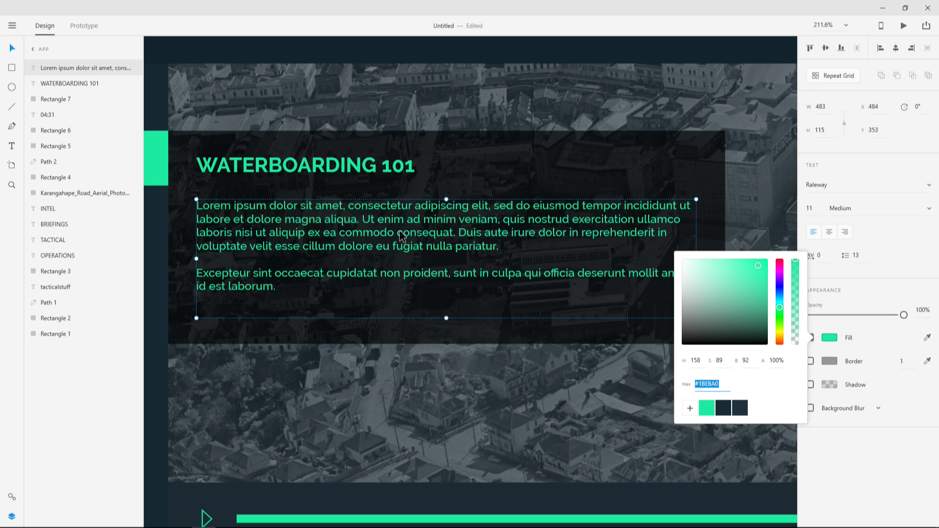
scroll(464, 257, "down", 2)
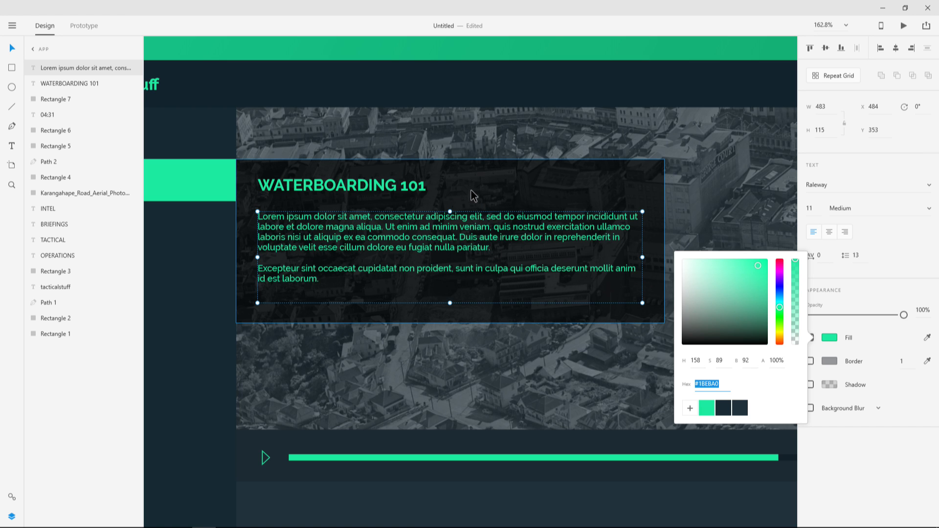
key("alt")
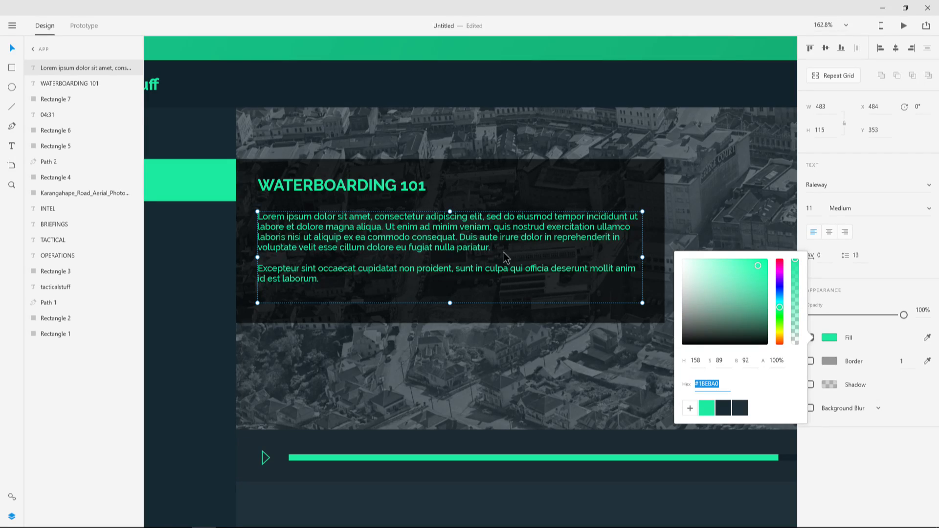
left_click(455, 239)
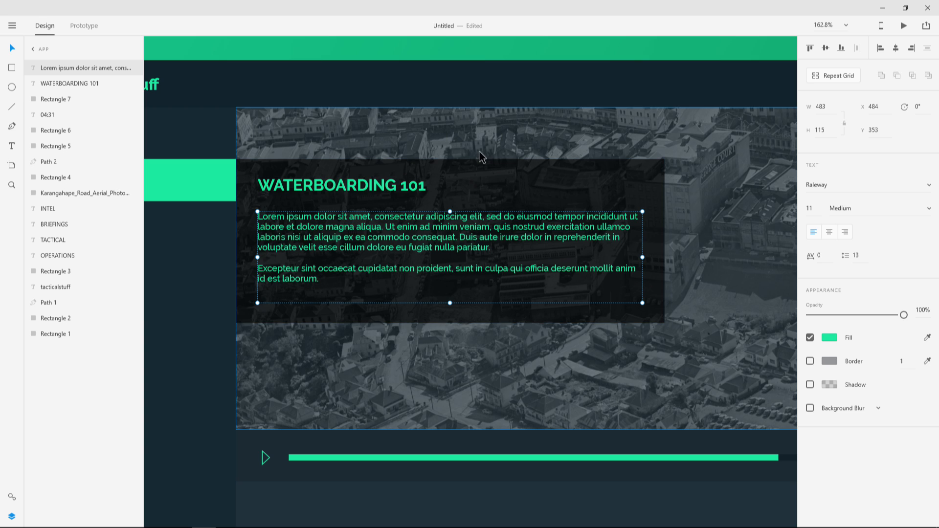
left_click(514, 155)
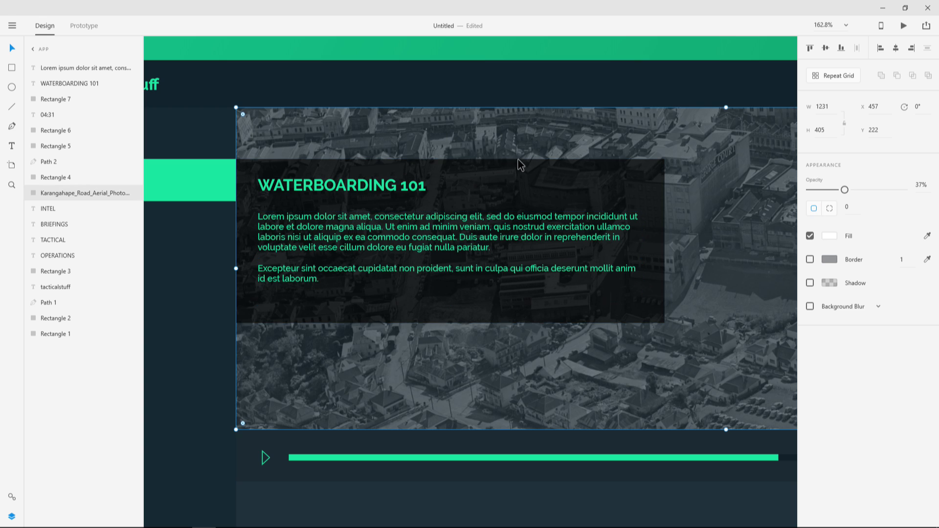
left_click(446, 238)
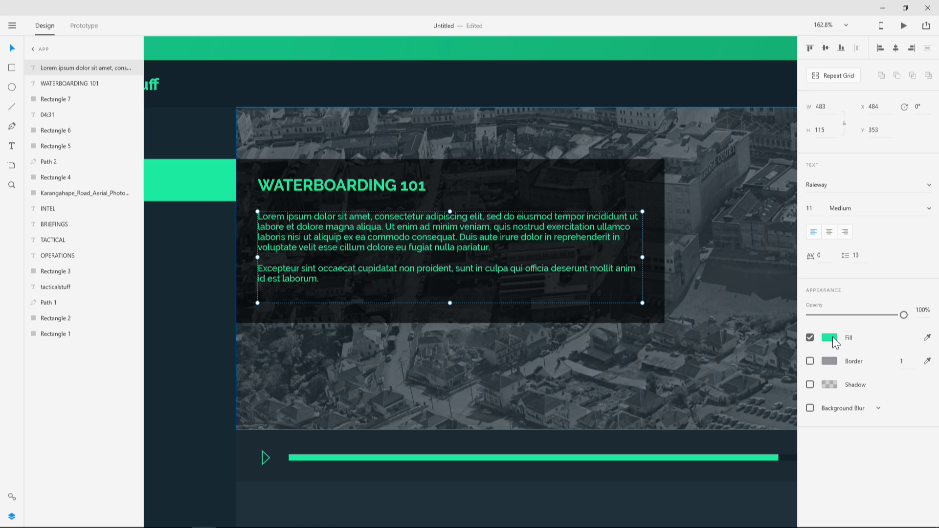
left_click(830, 338)
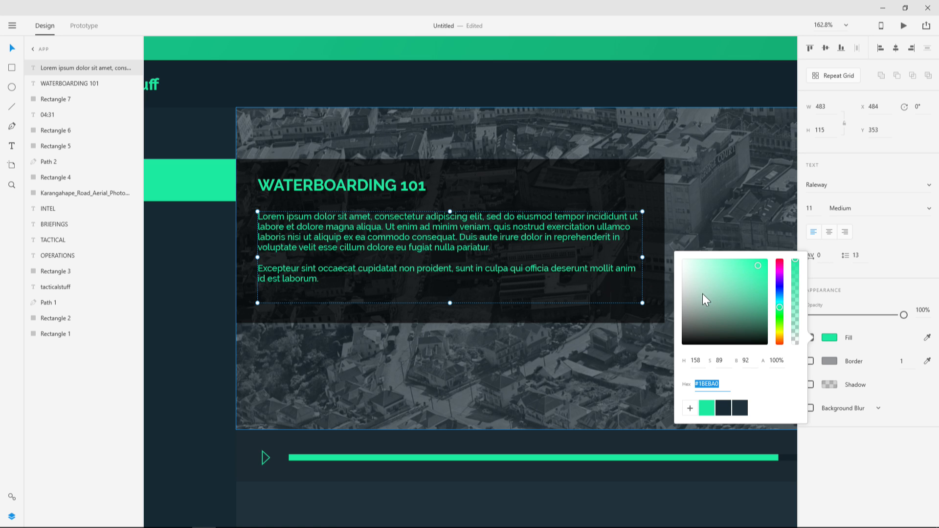
left_click(726, 408)
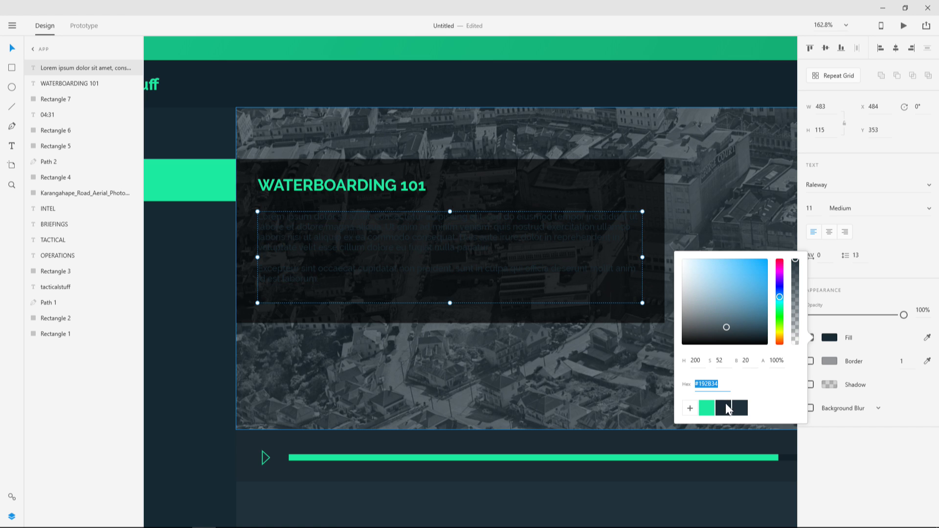
mouse_move(709, 281)
left_mouse_down()
mouse_move(717, 283)
mouse_move(695, 281)
left_mouse_up()
left_click(505, 234)
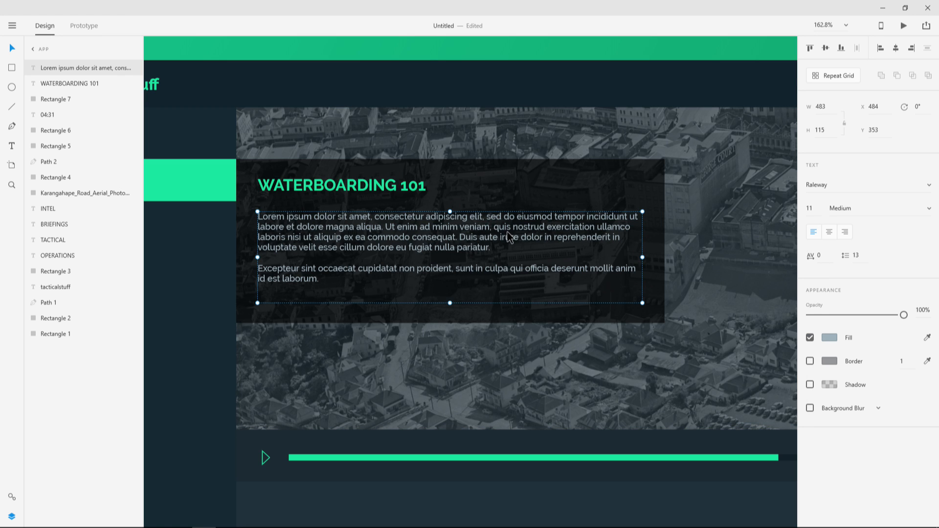
Set the Lorem Ipsum description's line spacing to 16 and check it against the whole dashboard.
left_click_drag(814, 211, 814, 196)
key("ctrl+z")
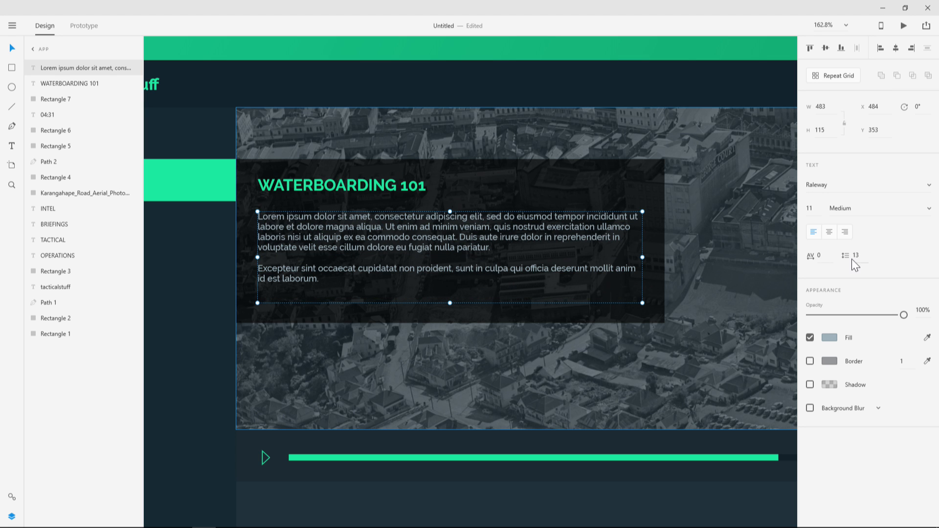
left_click_drag(856, 255, 857, 243)
scroll(546, 233, "down", 4)
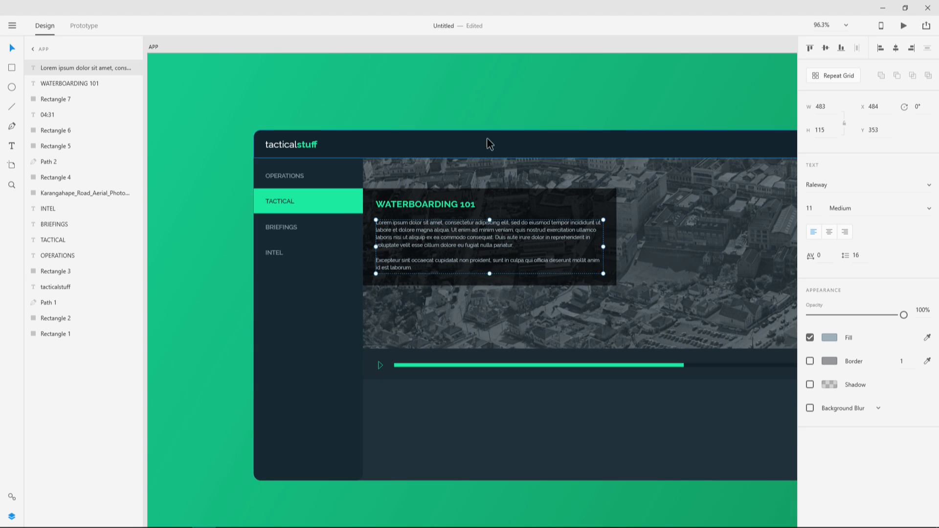
left_click(480, 65)
scroll(617, 184, "down", 3)
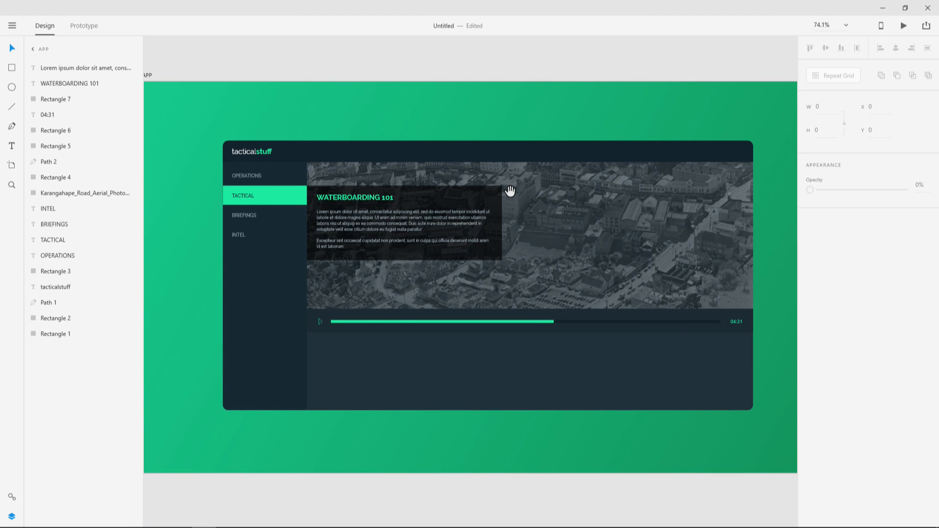
scroll(522, 207, "up", 5)
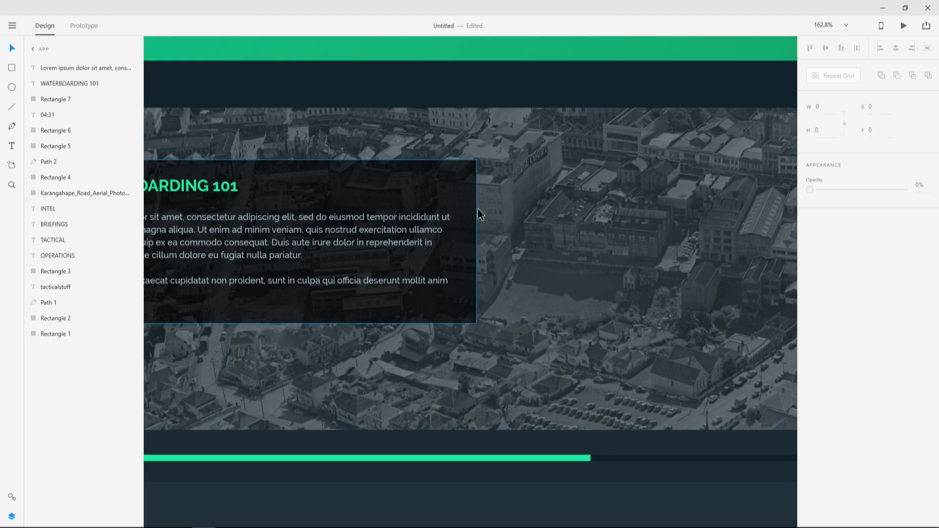
scroll(500, 210, "down", 5)
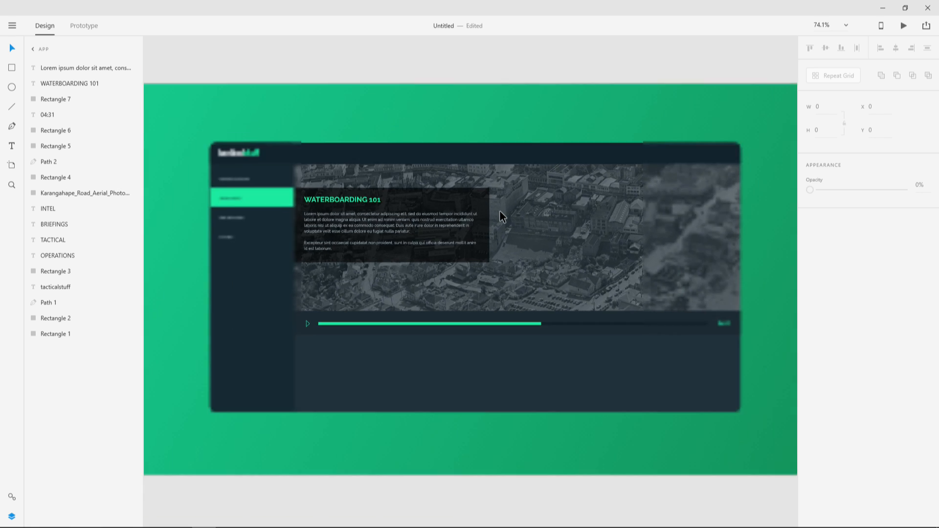
Duplicate the black overlay rectangle, narrow the copy to 52 wide and place it just beyond the overlay's right edge at X 998.
left_click(469, 197)
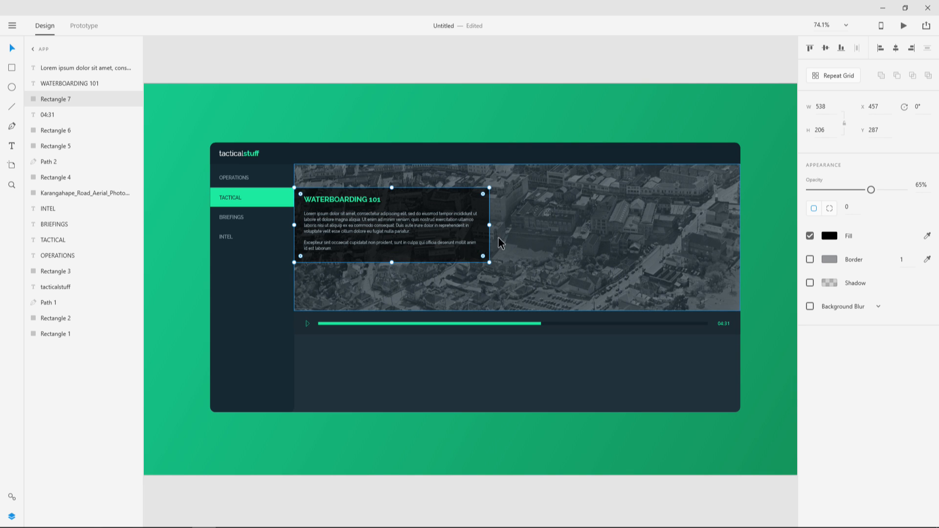
key("ctrl+d")
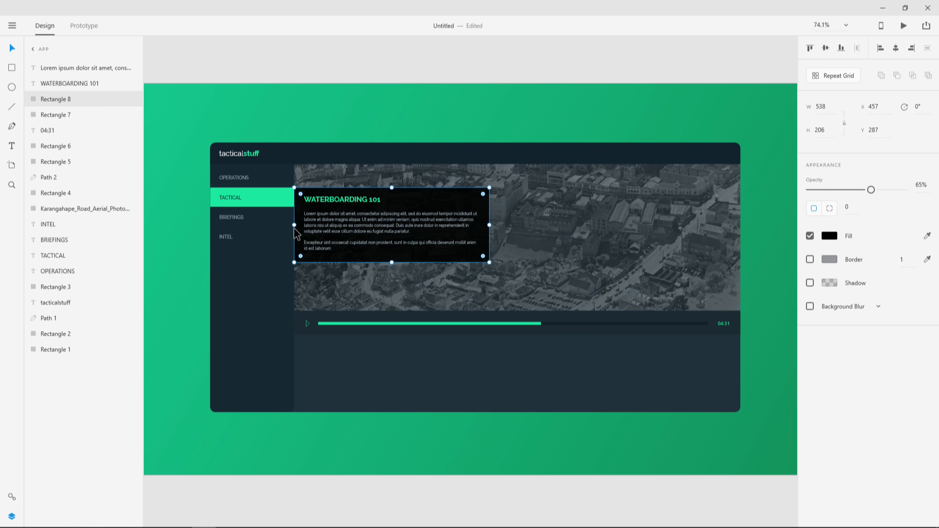
left_click_drag(293, 225, 501, 220)
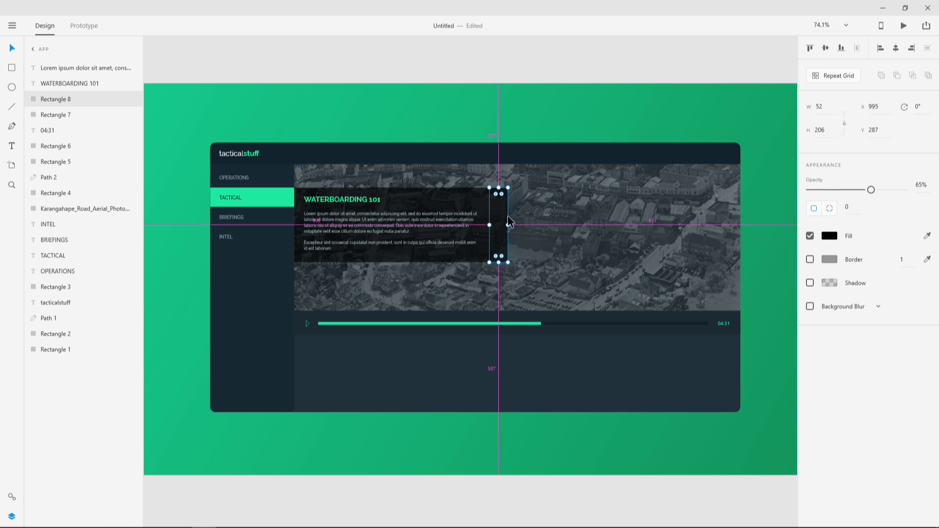
scroll(501, 220, "up", 5)
key("Right")
key("Right")
key("Right")
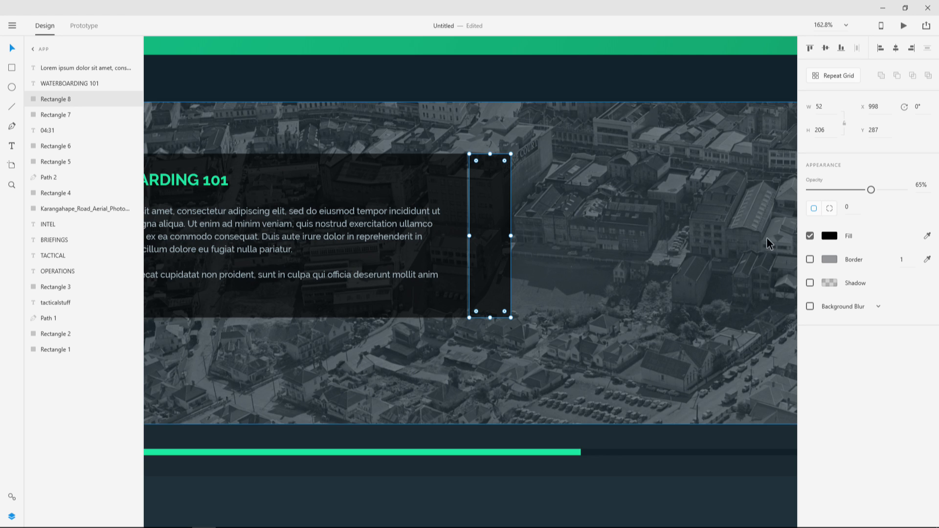
Set the narrow bar's opacity to 100% and fill it with the saved green #1BEBA0.
left_click_drag(869, 189, 904, 189)
left_click(829, 236)
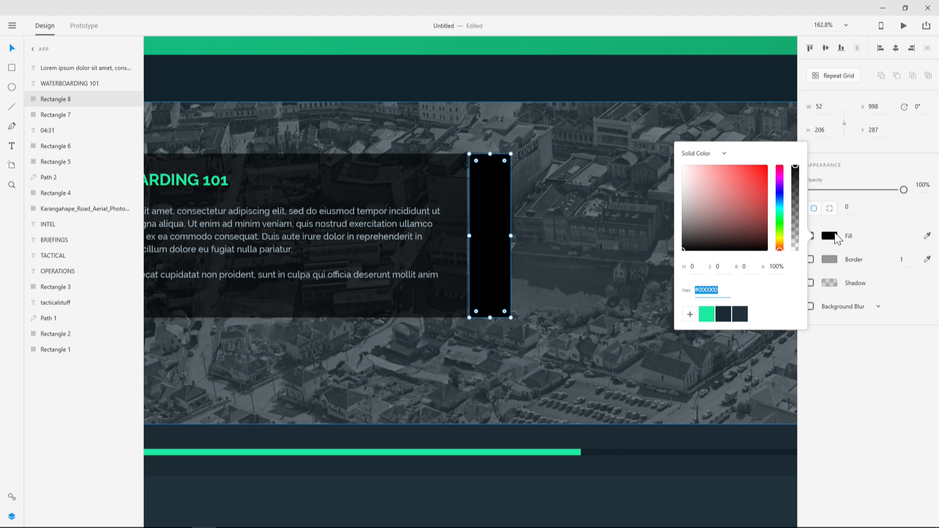
left_click(705, 315)
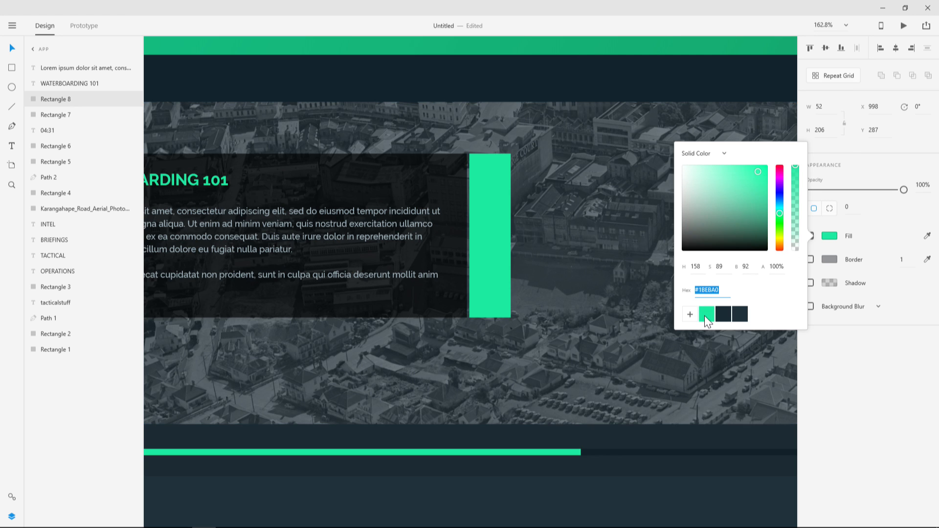
left_click(488, 216)
left_click(569, 213)
scroll(570, 214, "down", 3)
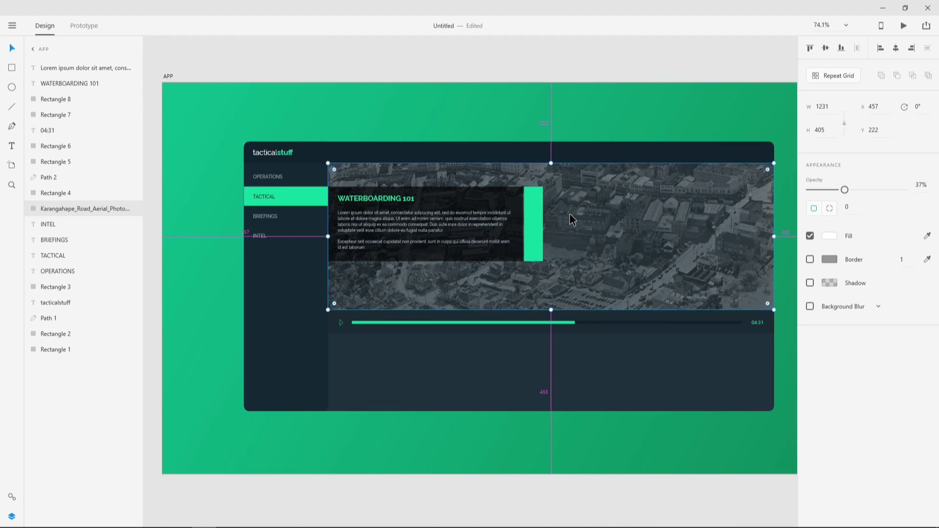
Duplicate the TACTICAL sidebar label, bring the copy to the front of the layer order and move it onto the green vertical bar.
scroll(569, 213, "up", 2)
scroll(569, 213, "down", 1)
left_click(174, 190)
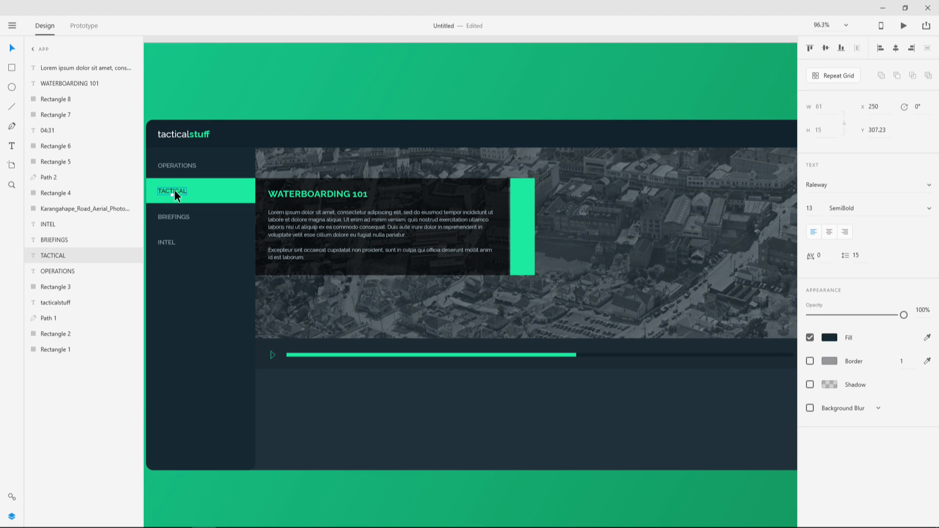
key("ctrl+d")
left_click_drag(177, 192, 555, 224)
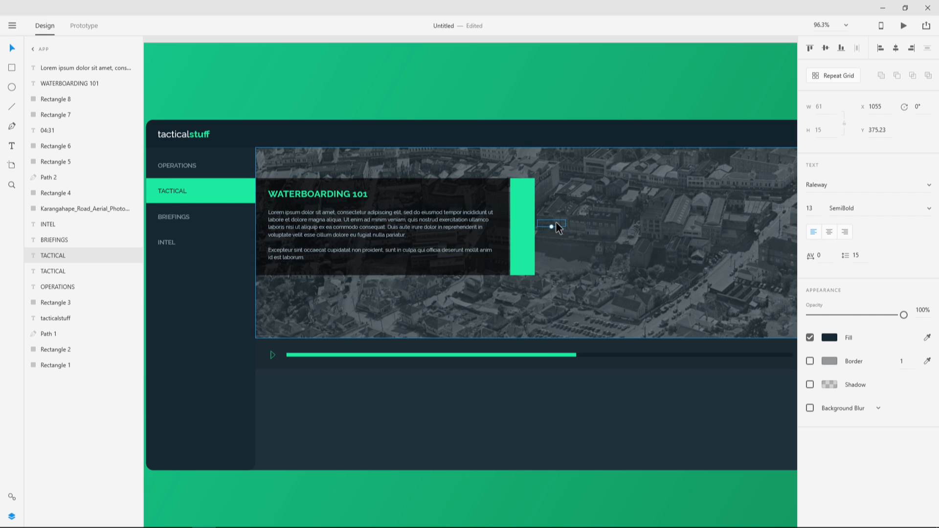
left_click_drag(96, 257, 90, 66)
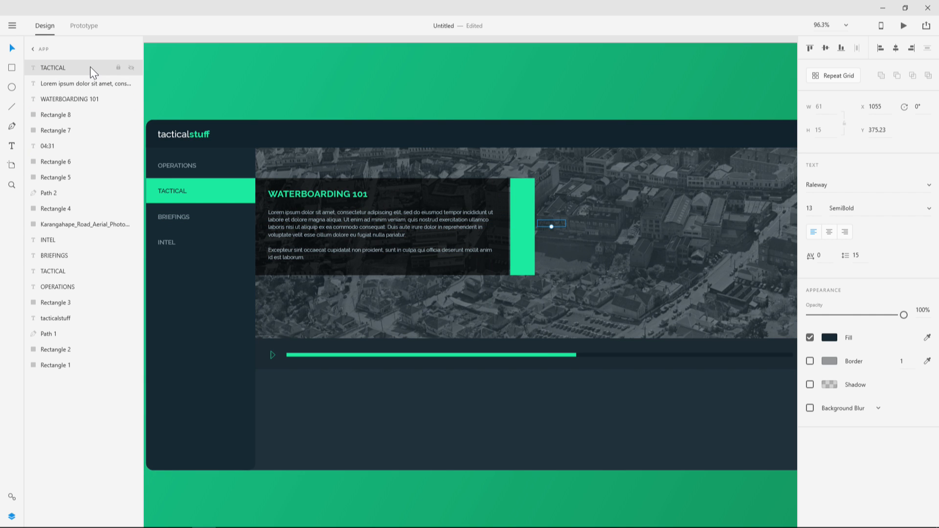
left_click_drag(554, 224, 529, 224)
Rotate the copied TACTICAL label 90° and centre it on the green vertical bar.
left_click(930, 106)
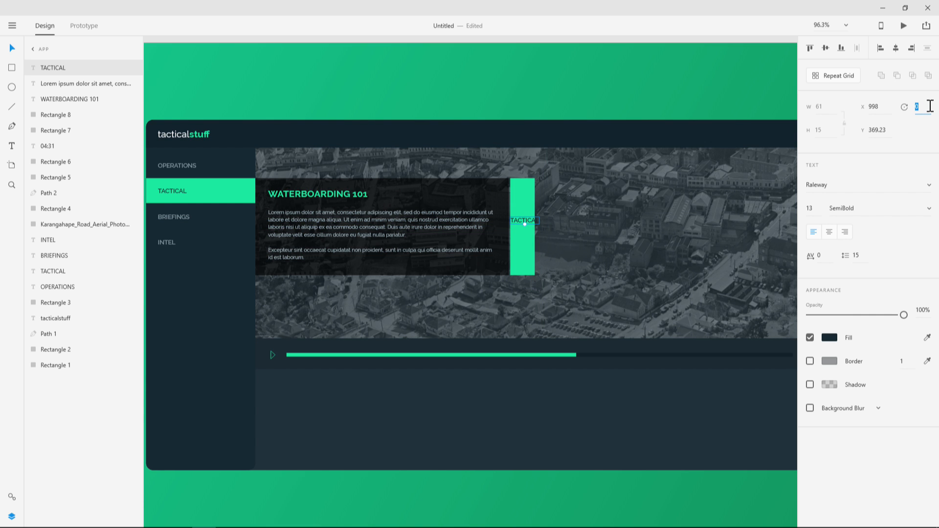
type("90")
key("Return")
scroll(539, 231, "up", 5)
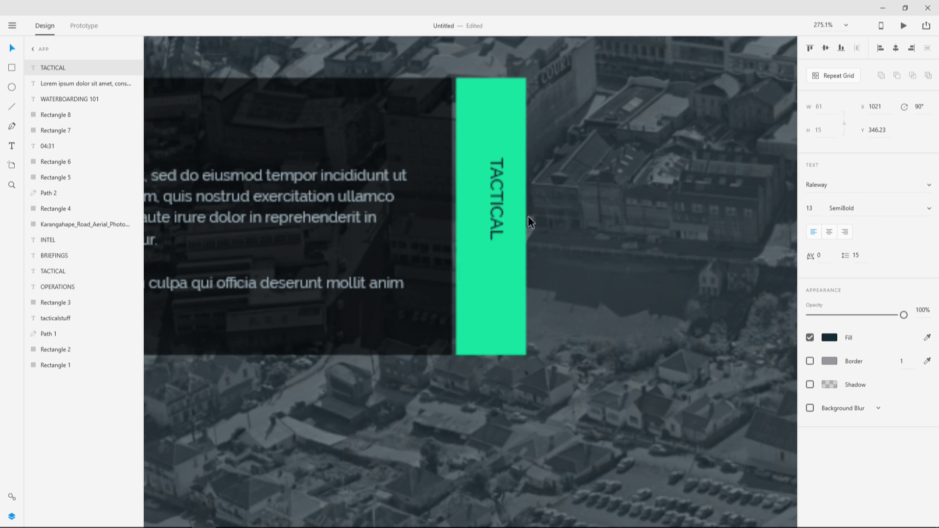
left_click_drag(499, 197, 495, 220)
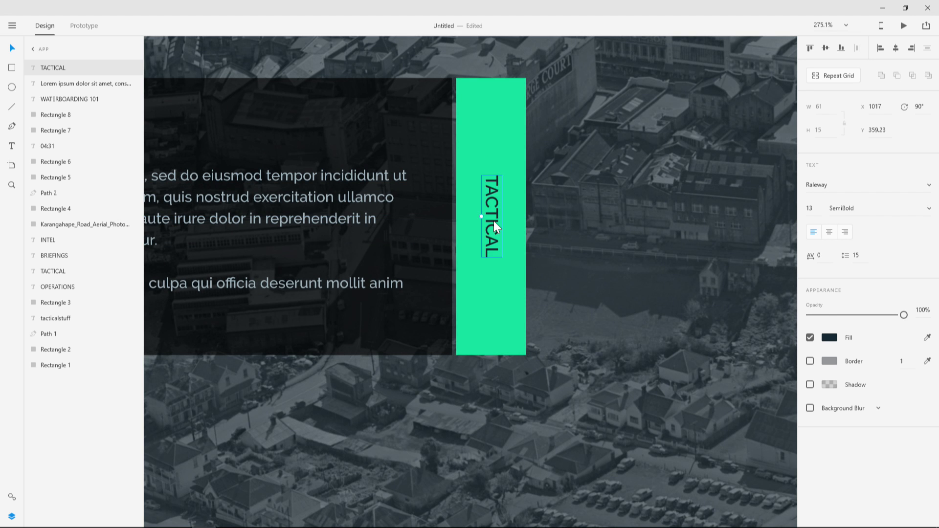
Change the rotated label's text to "INTELLIGENCE" and centre it again on the green bar.
double_click(496, 177)
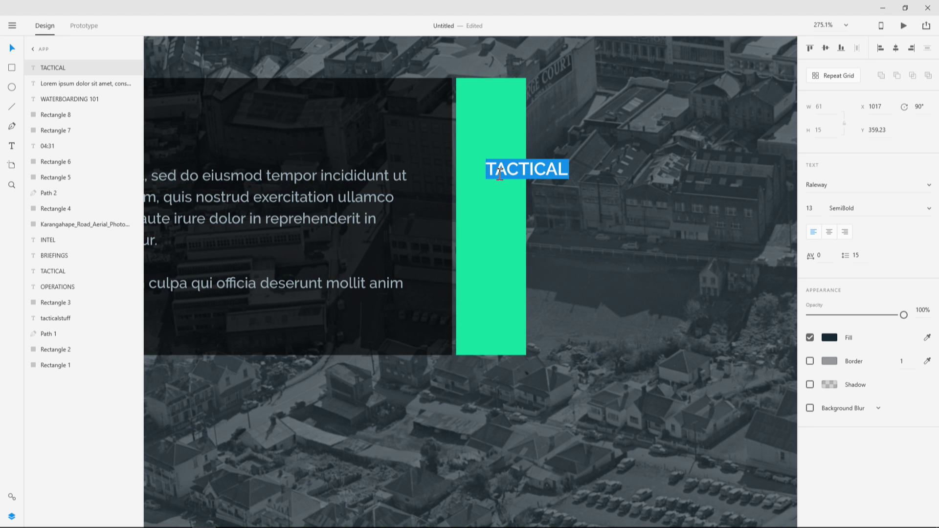
type("INTELLIGENCE")
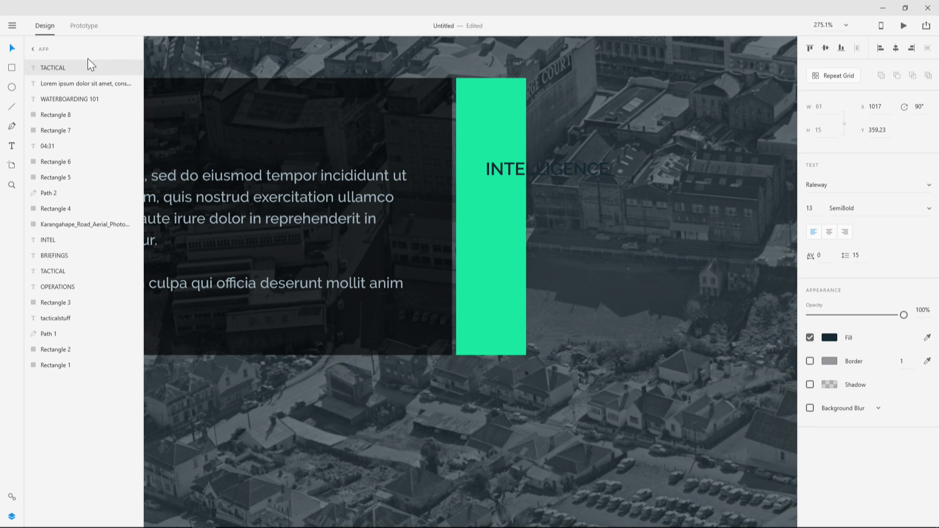
left_click(11, 52)
left_click_drag(495, 209, 496, 183)
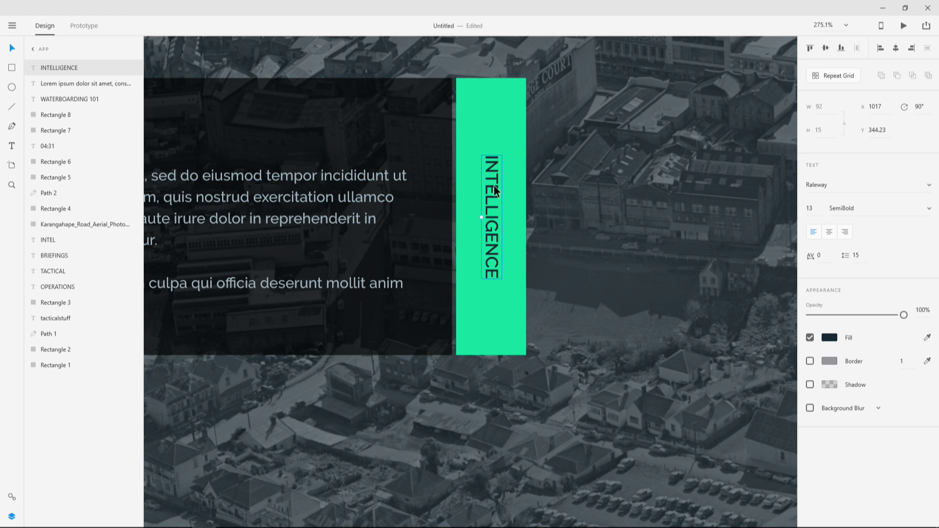
Turn the green bar and its INTELLIGENCE label into a Repeat Grid of three side-by-side copies with narrow gaps between them.
left_click(510, 129, "shift")
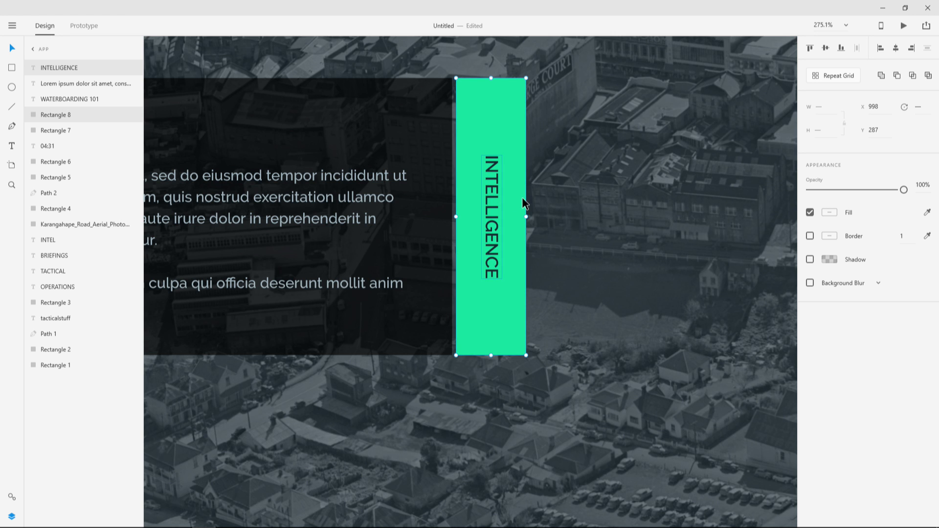
key("ctrl+r")
left_click_drag(531, 212, 728, 202)
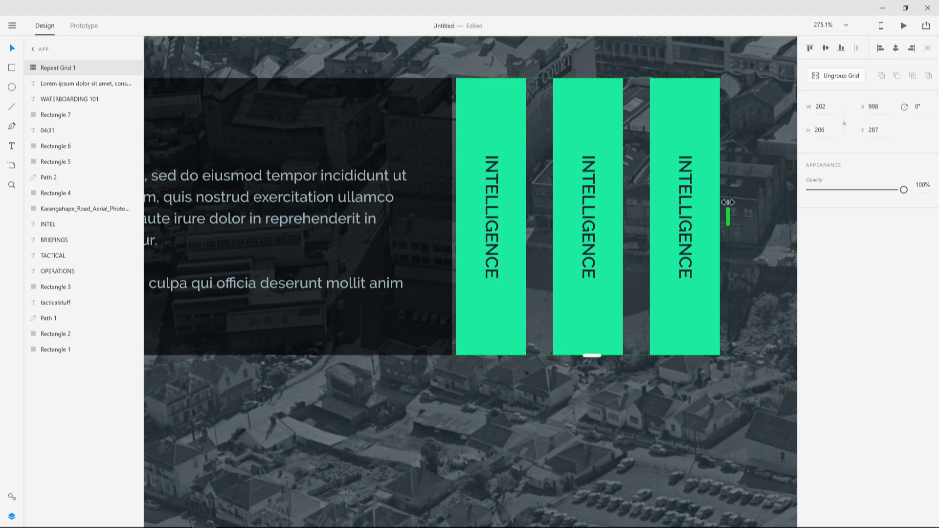
left_click_drag(647, 184, 598, 184)
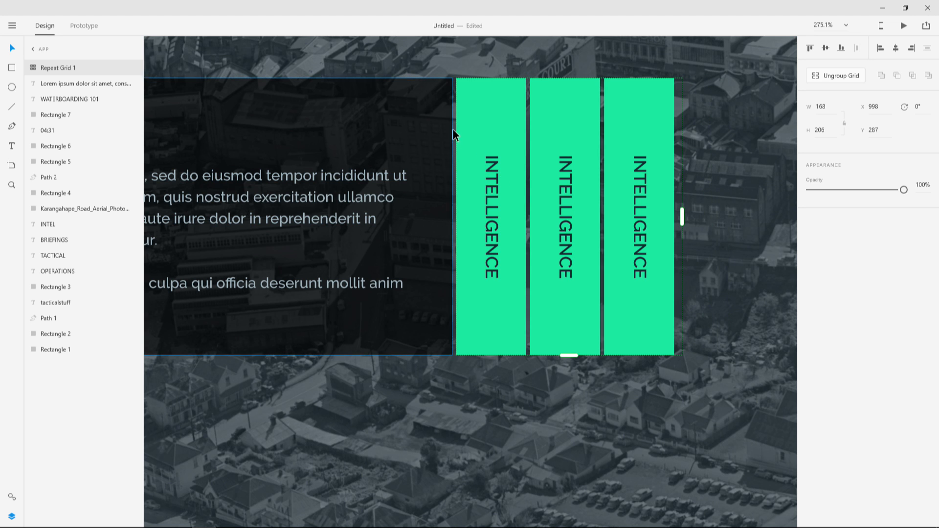
Ungroup the Repeat Grid, change the middle green tab's label to "PSY-OPS" and centre it on its tab.
left_click(839, 75)
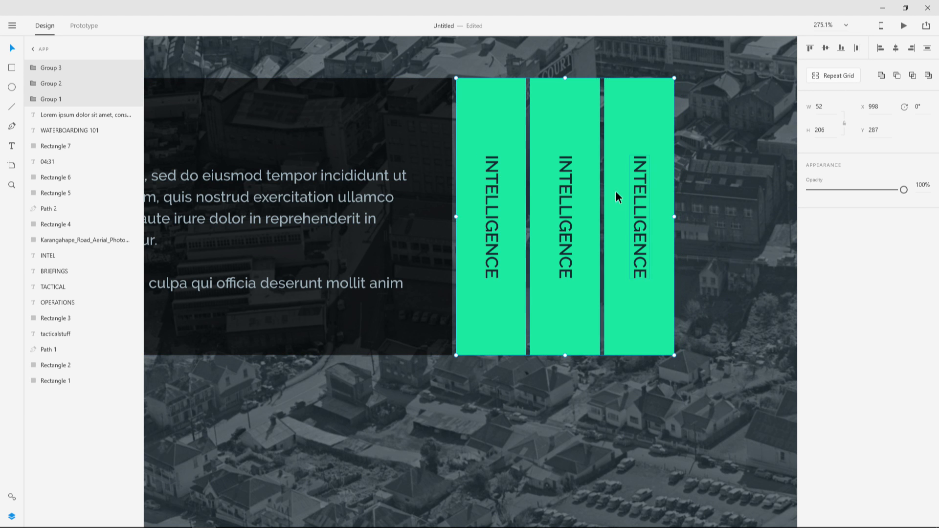
double_click(565, 186)
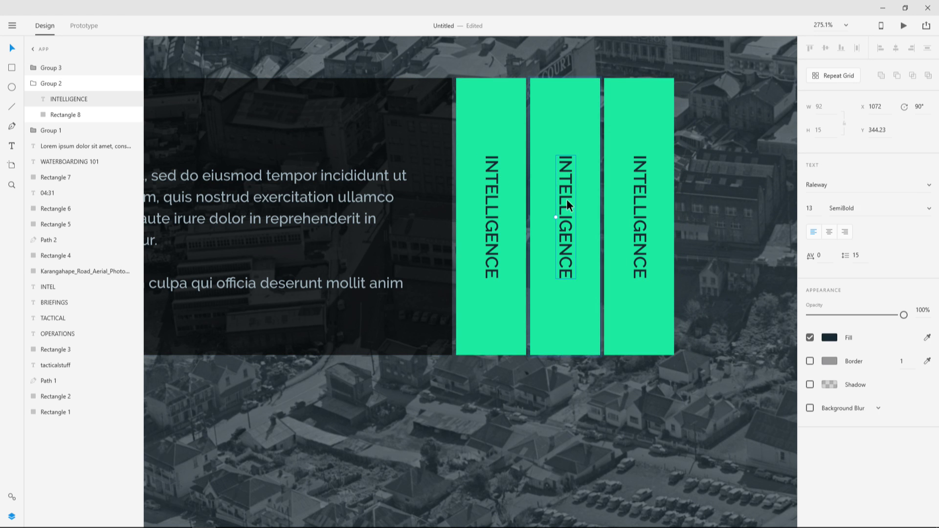
double_click(566, 161)
type("p")
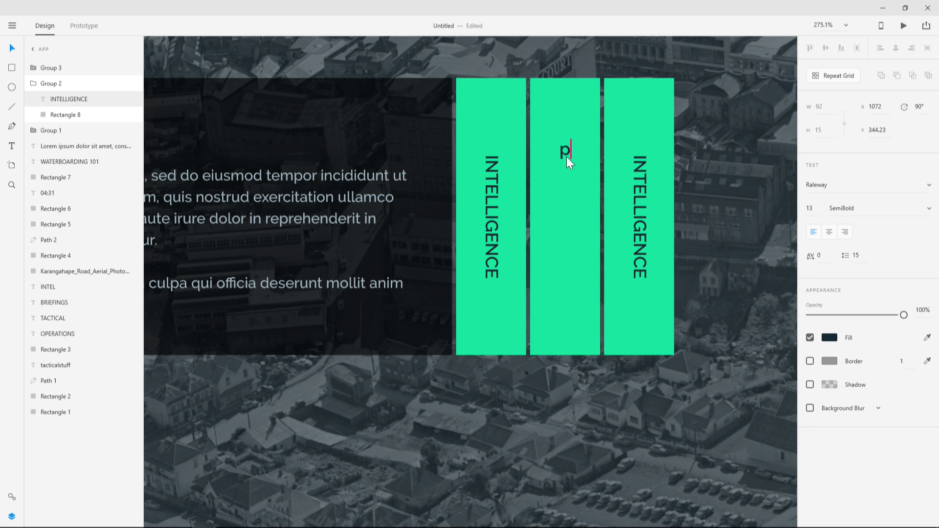
type("PSY-OPS")
key("Escape")
left_click_drag(571, 188, 563, 212)
Change the label of the third green tab to "PUTIN" and centre it on its tab.
double_click(641, 202)
left_click(641, 202)
double_click(643, 159)
double_click(647, 155)
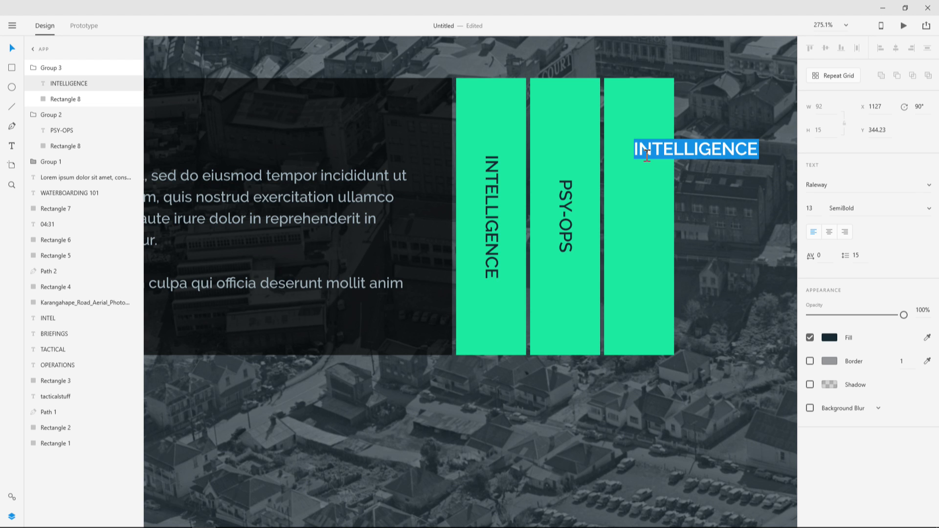
type("PUTIN")
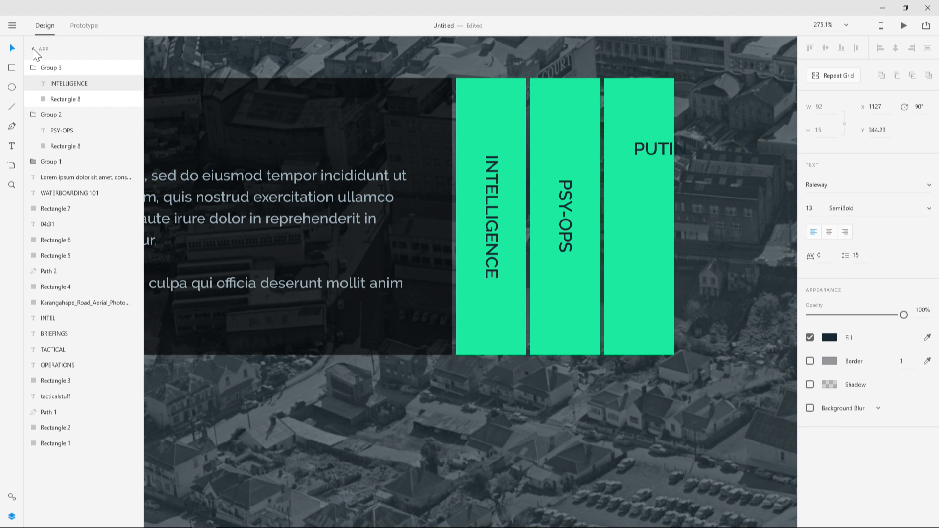
left_click(11, 47)
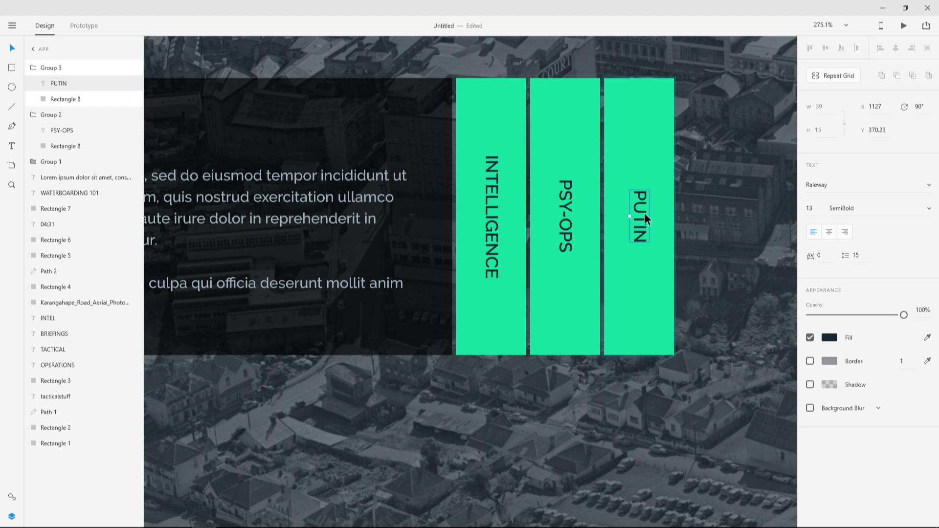
scroll(644, 213, "down", 5)
left_click_drag(645, 234, 536, 233)
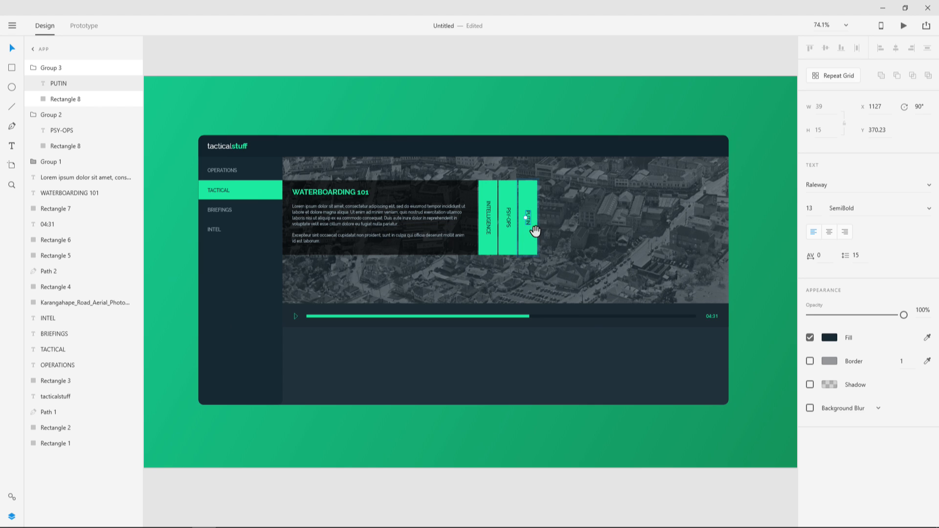
left_click(490, 65)
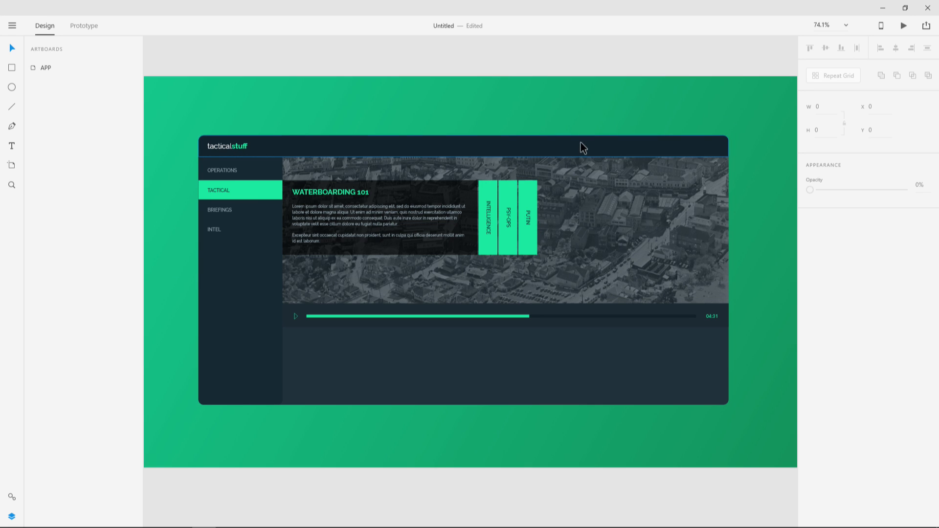
scroll(604, 157, "down", 2)
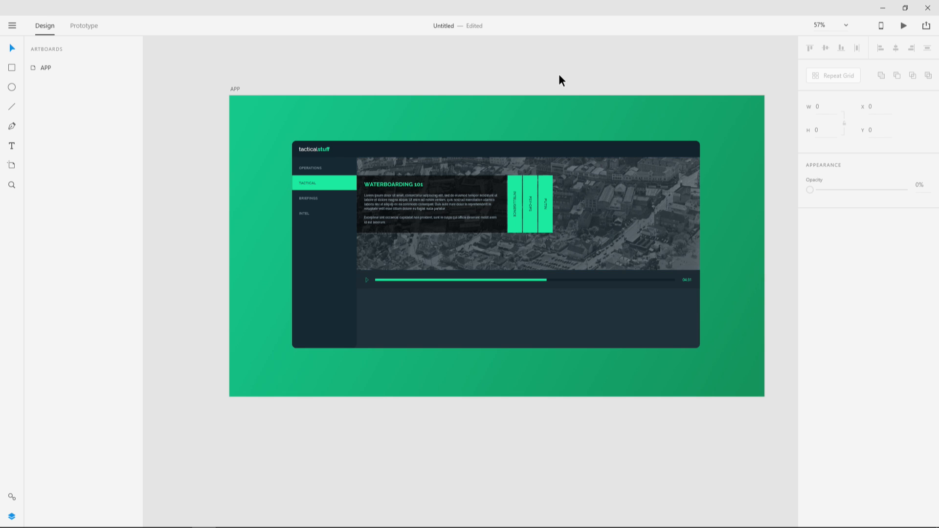
scroll(568, 93, "up", 2)
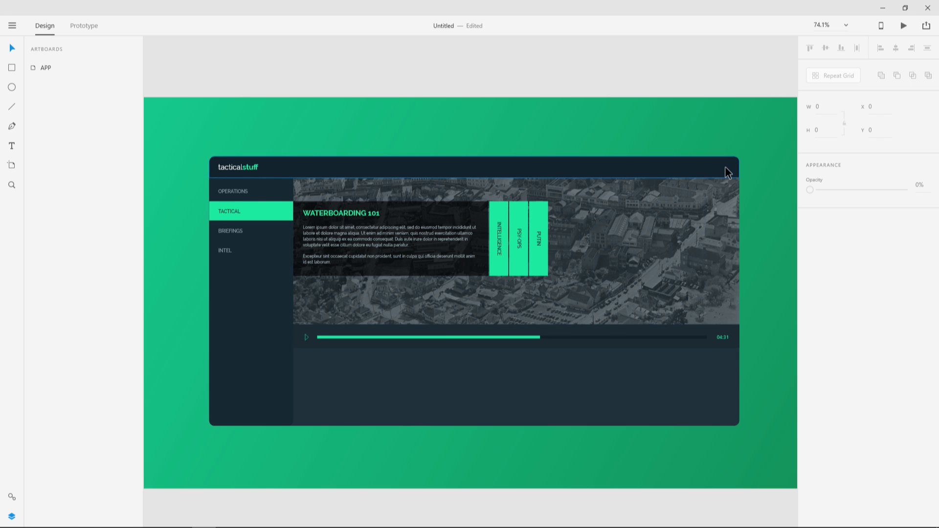
Switch to Chrome and examine the satellite icon's Iconfinder page and its Internet (Line) icon set, then minimise the browser.
mouse_move(230, 521)
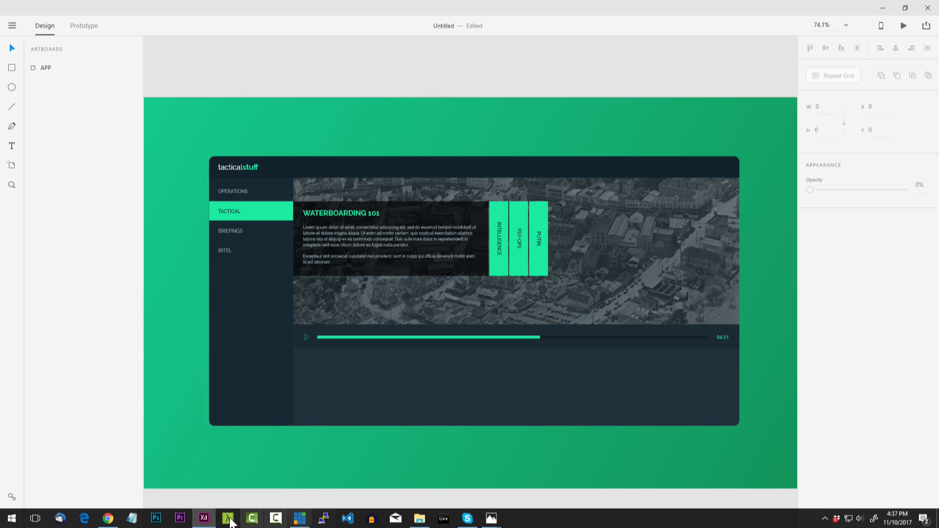
left_click(108, 518)
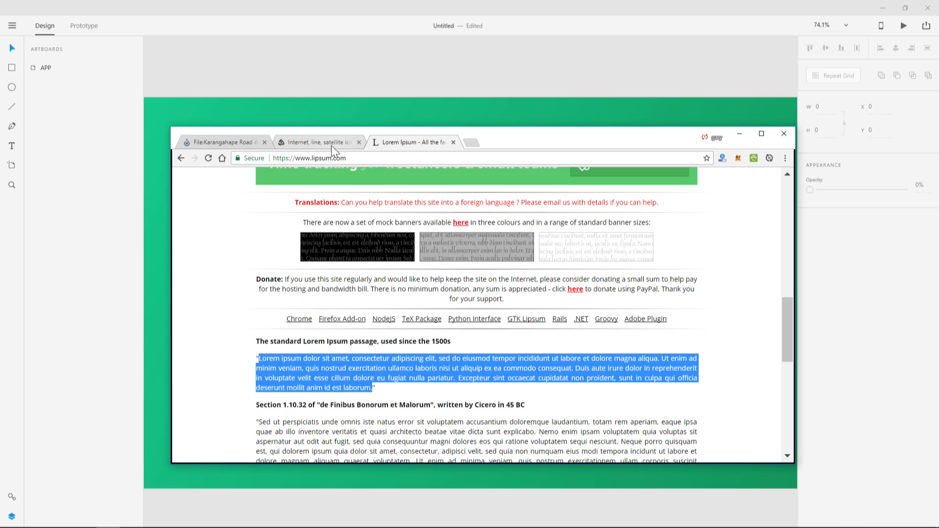
left_click(331, 145)
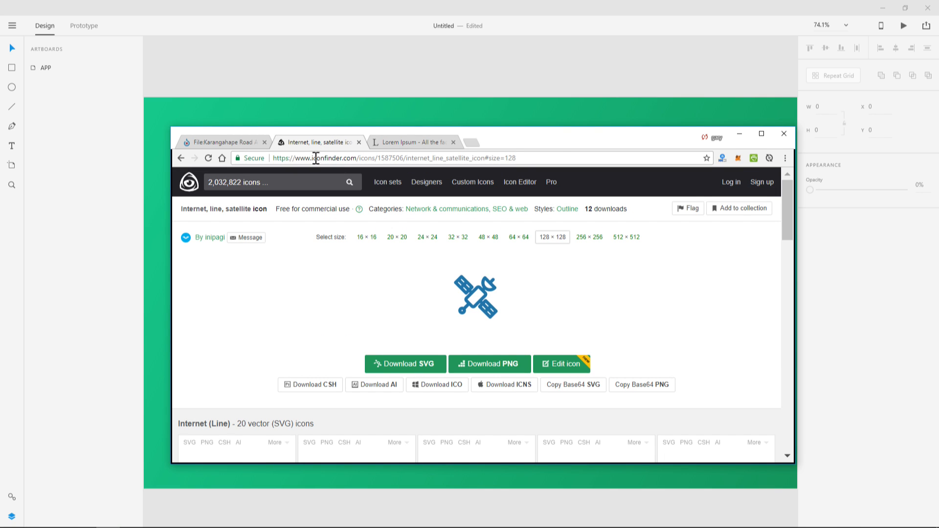
left_click(360, 157)
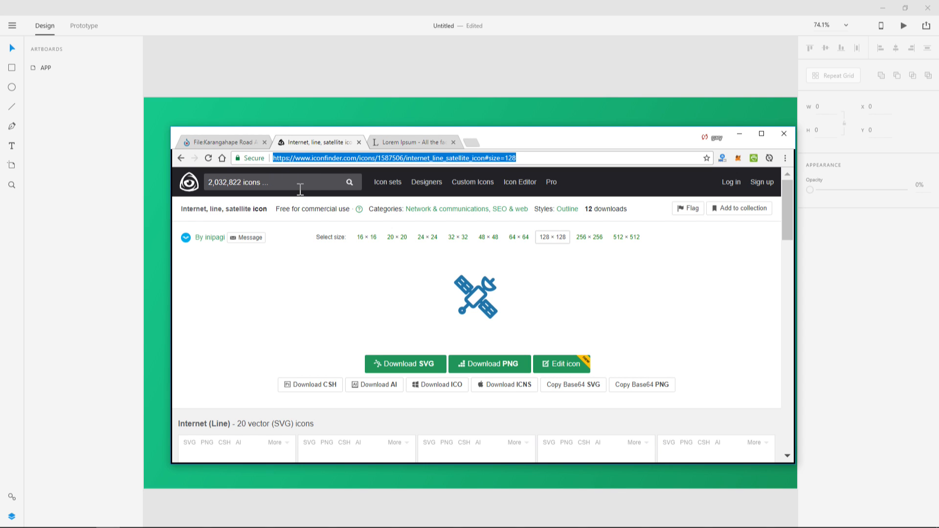
scroll(477, 295, "down", 1)
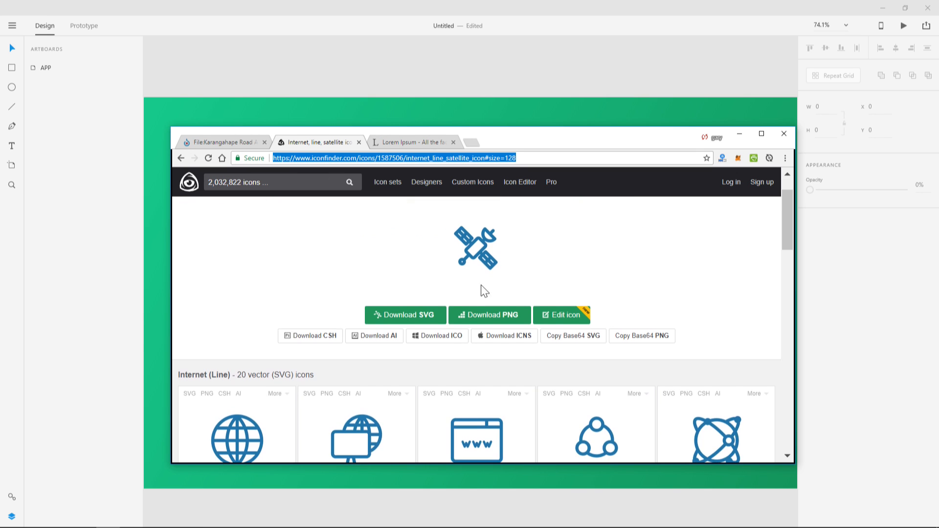
scroll(370, 264, "up", 1)
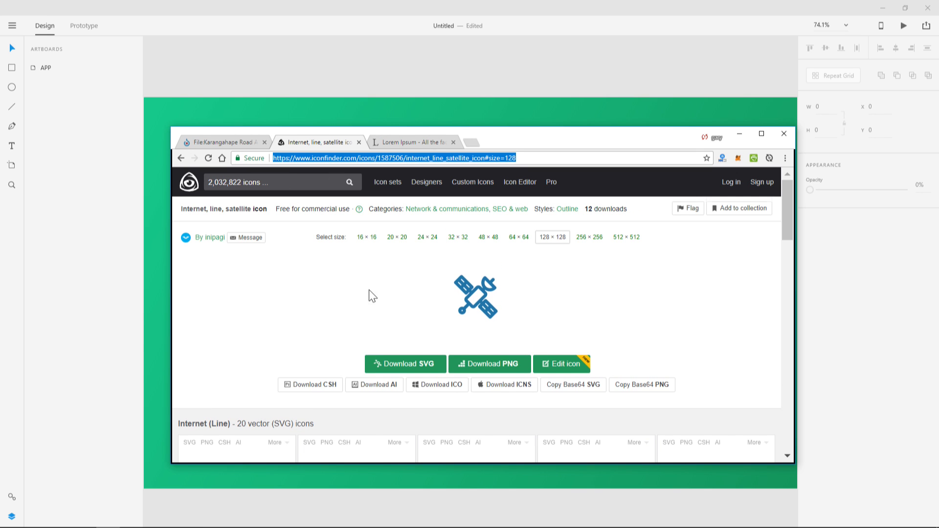
scroll(304, 350, "down", 5)
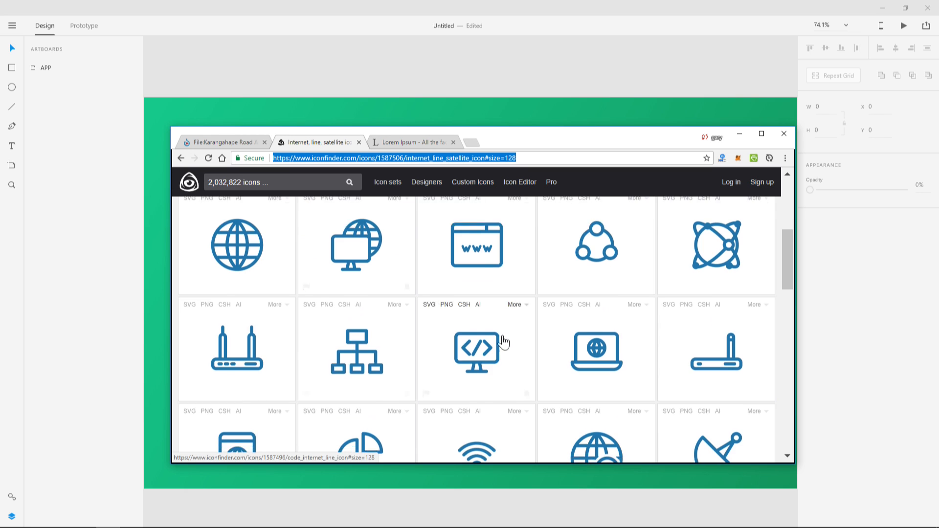
scroll(507, 365, "down", 2)
scroll(503, 360, "up", 5)
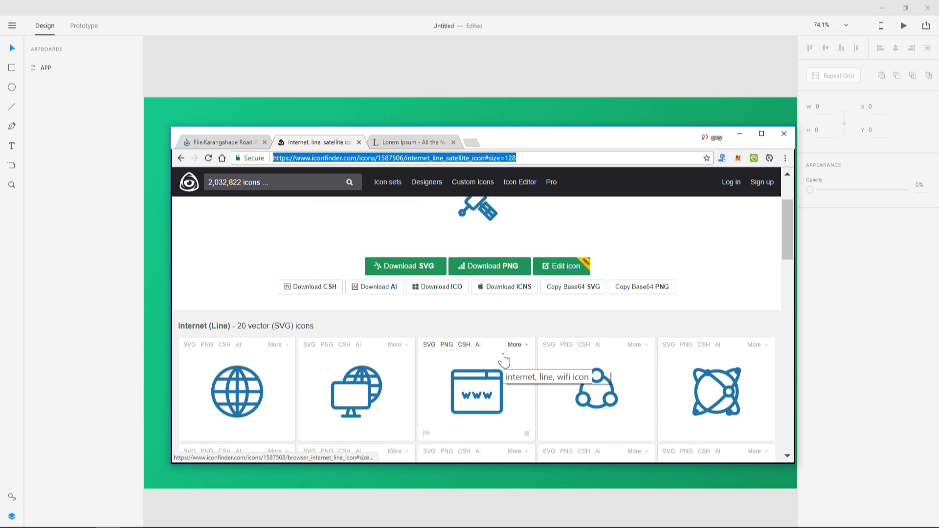
scroll(504, 352, "up", 2)
scroll(529, 279, "down", 1)
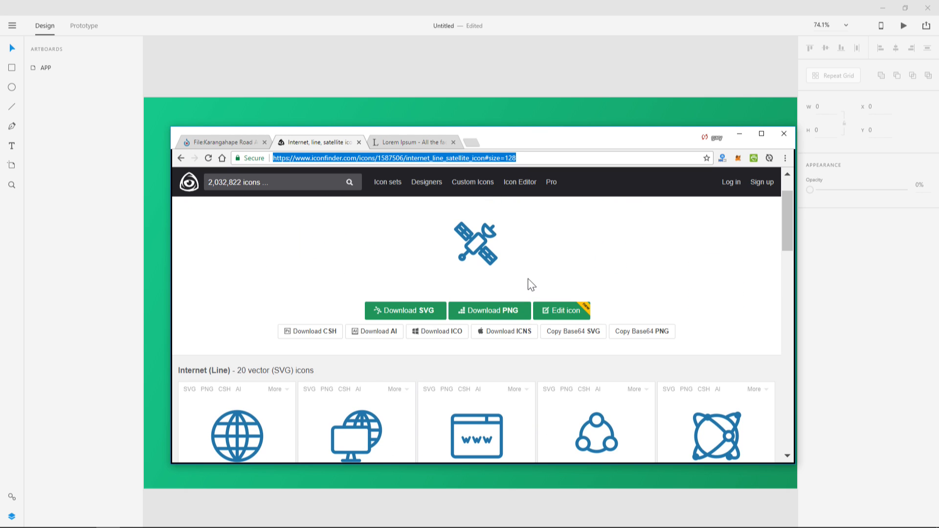
scroll(531, 285, "down", 2)
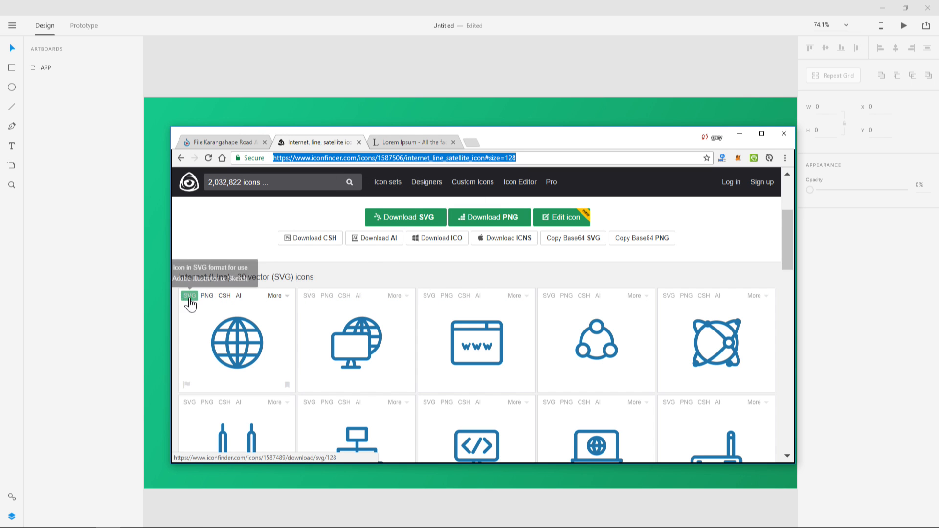
left_click(742, 136)
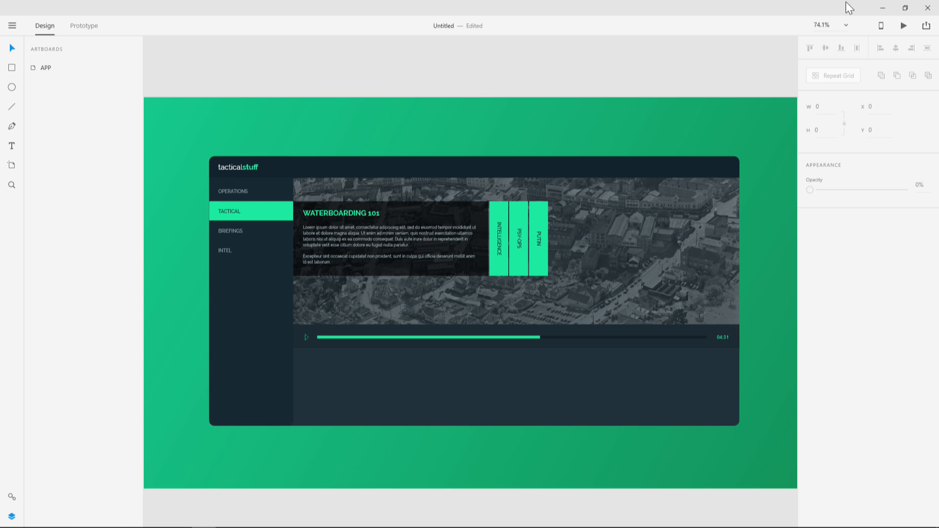
Shrink the Adobe XD window to reveal the desktop and import the satellite icon if_Internet_Line-16_1587506.svg onto the artboard.
double_click(842, 5)
left_click(874, 168)
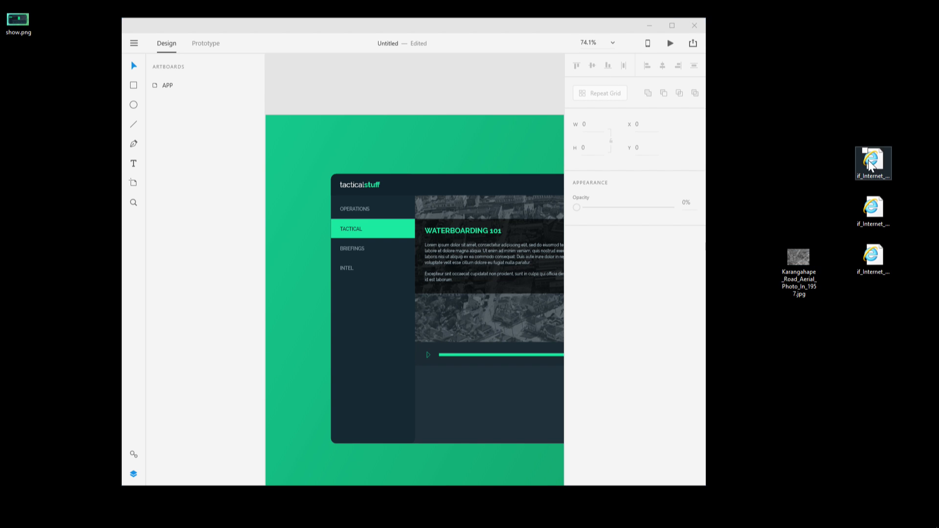
left_click_drag(874, 169, 450, 100)
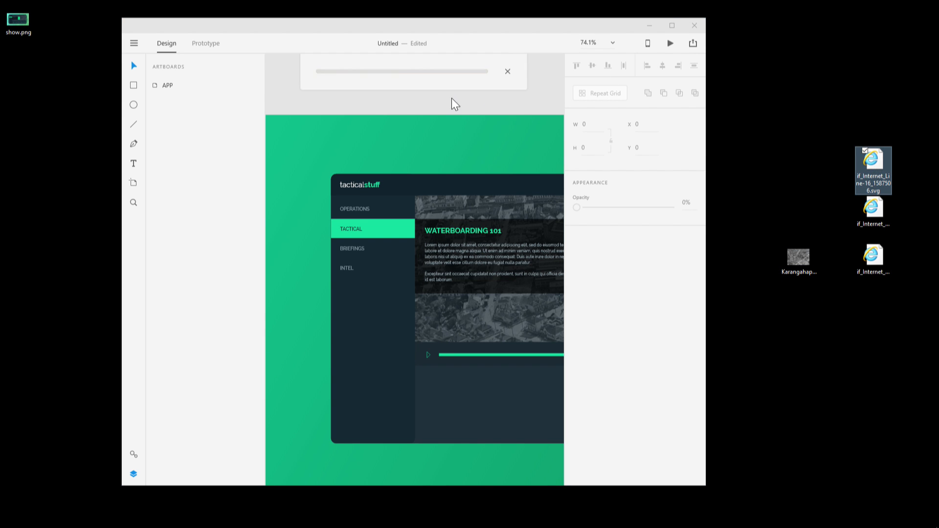
left_click_drag(497, 130, 428, 118)
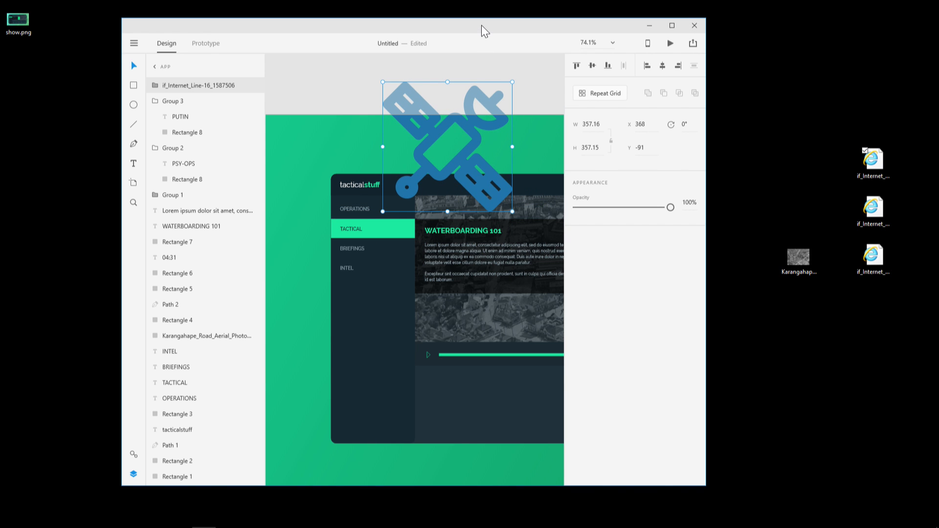
left_click(876, 210)
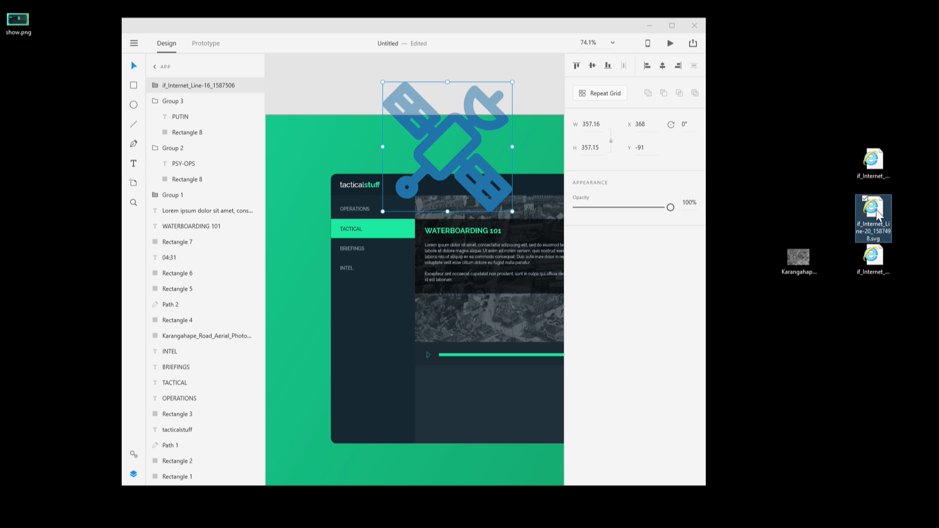
left_click_drag(877, 215, 313, 119)
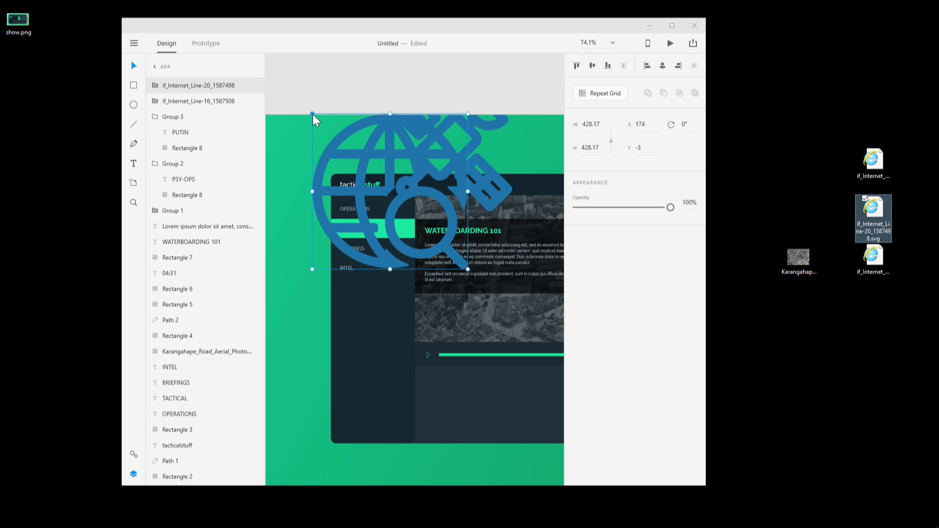
left_click(484, 93)
key("ctrl+z")
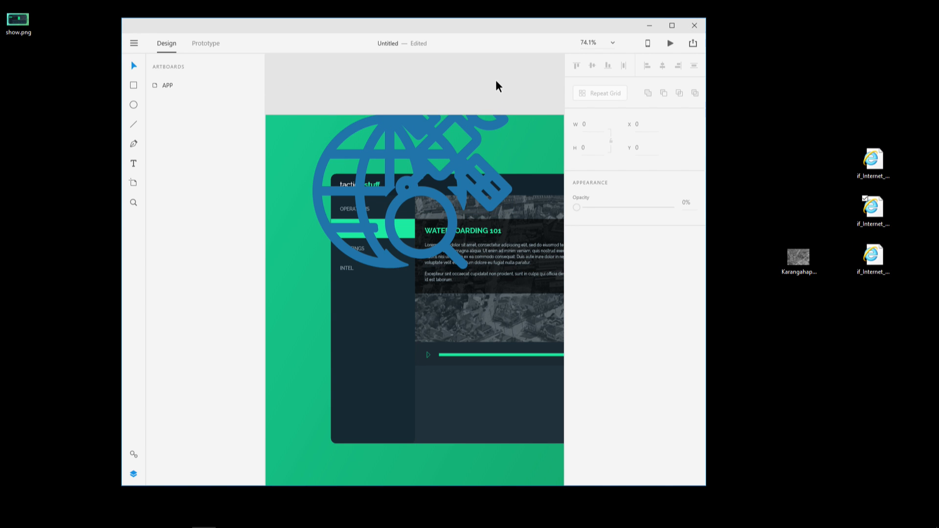
Import the desktop icons if_Internet_Line-20_1587498 and if_Internet_Line-09_1587503 onto the artboard and maximise the design window again.
left_click(535, 94)
left_click_drag(872, 208, 304, 104)
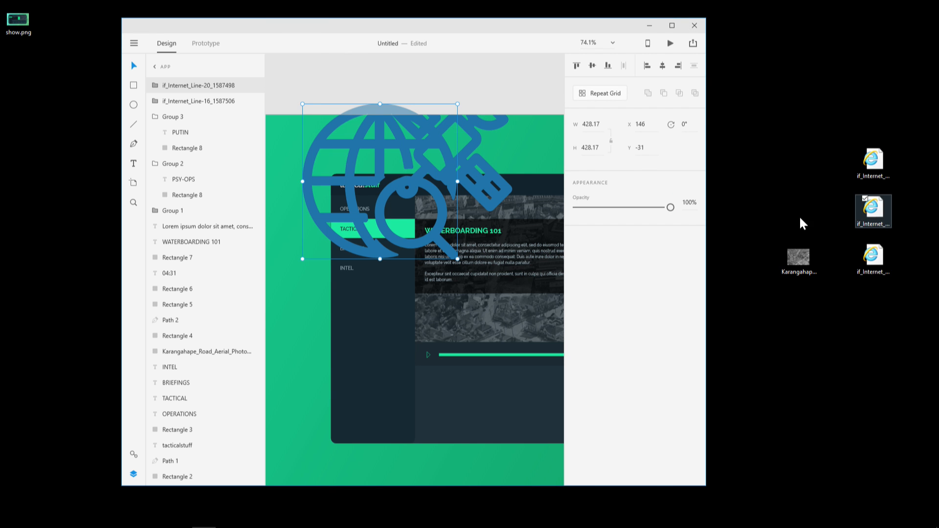
left_click(537, 100)
left_click_drag(872, 255, 292, 99)
double_click(379, 30)
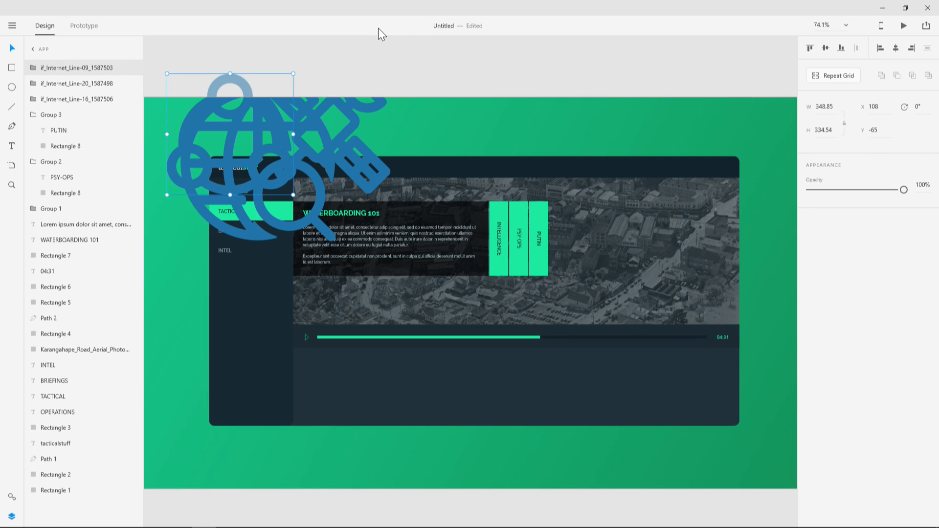
Move the satellite icon clear of the other icons and fill its nested path with the saved green #1BEBA0.
left_click_drag(348, 128, 673, 184)
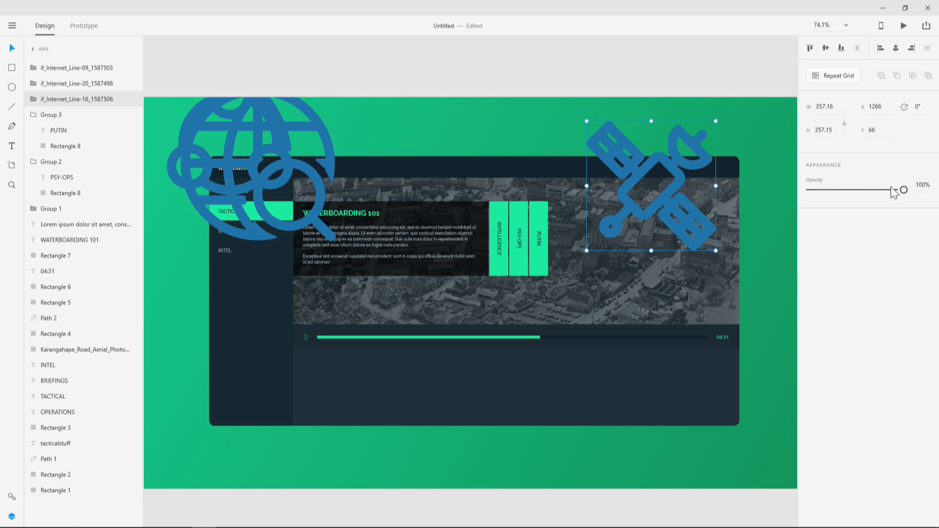
left_click(34, 99)
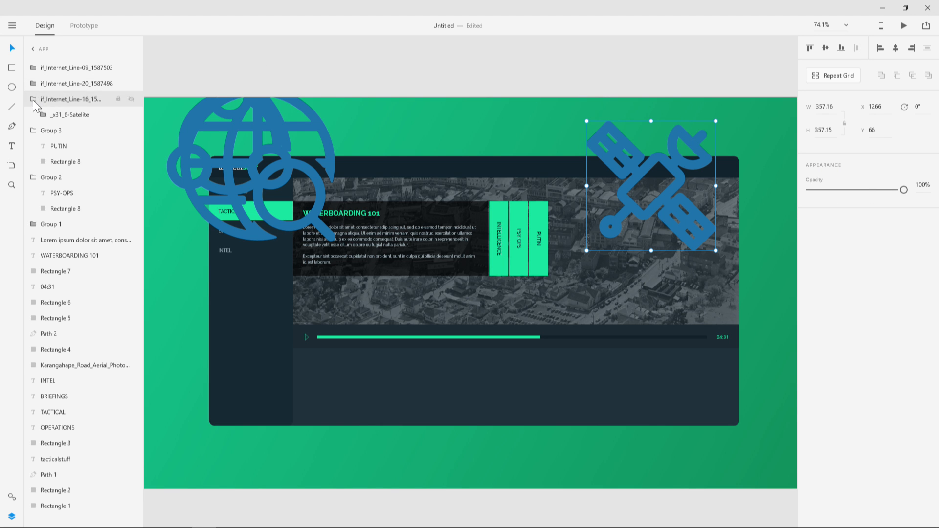
left_click(43, 115)
left_click(52, 130)
left_click(80, 147)
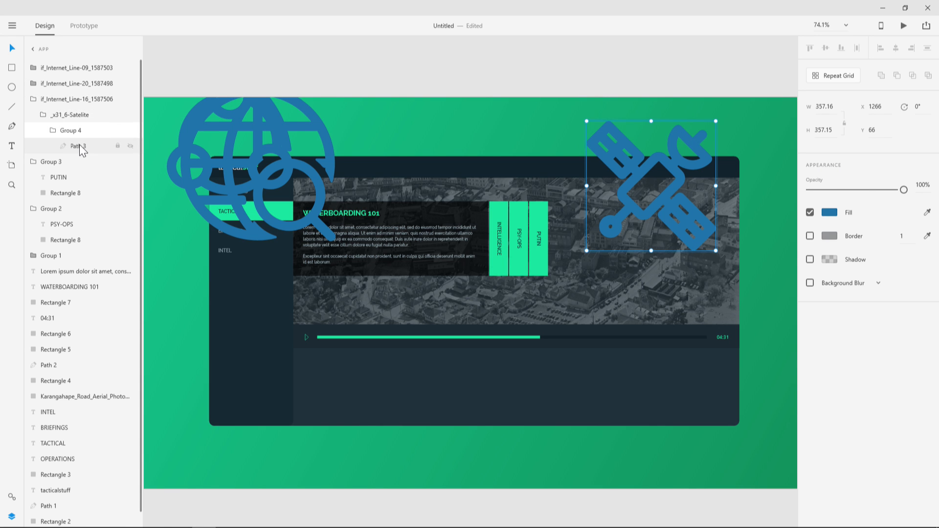
left_click(828, 211)
left_click(706, 290)
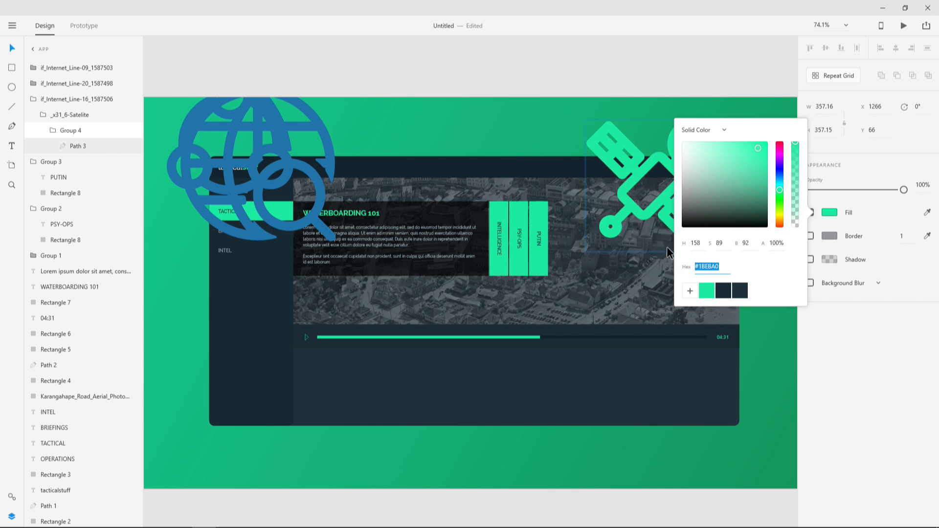
Scale the satellite icon down to about 43 px square and position it at the right end of the dark header bar.
left_click(642, 166)
left_click_drag(586, 250, 720, 164)
scroll(729, 175, "up", 5)
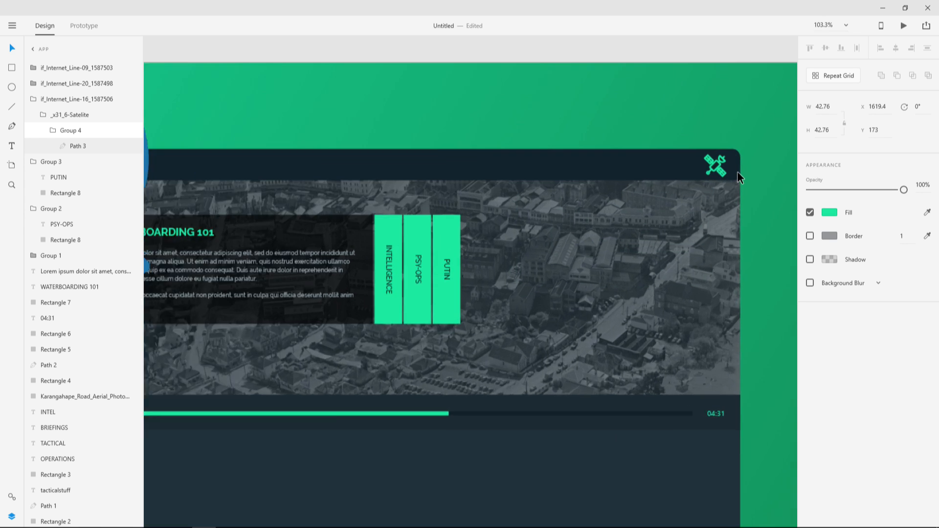
left_click_drag(701, 115, 723, 110)
left_click(751, 131)
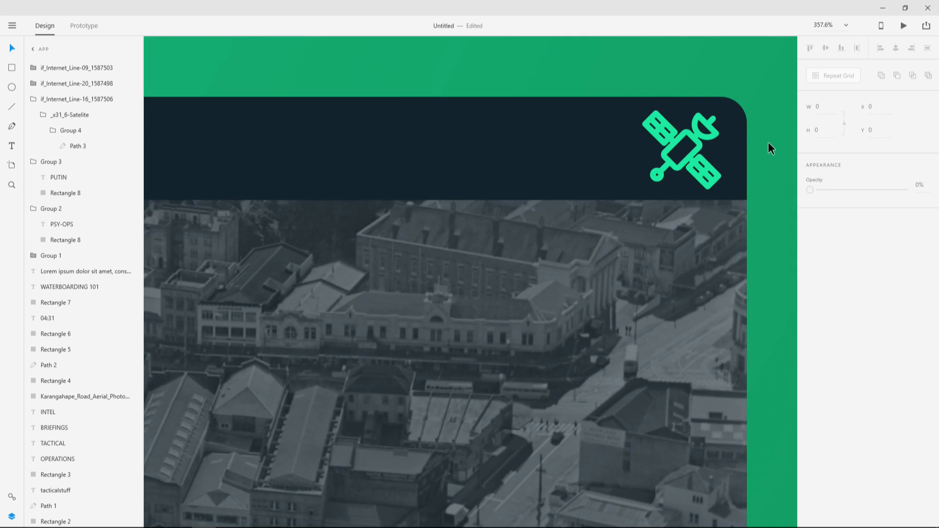
Shrink the satellite icon around its centre so it sits with padding inside the dark header bar.
left_click(696, 146)
left_click_drag(721, 110, 704, 126)
left_click(687, 88)
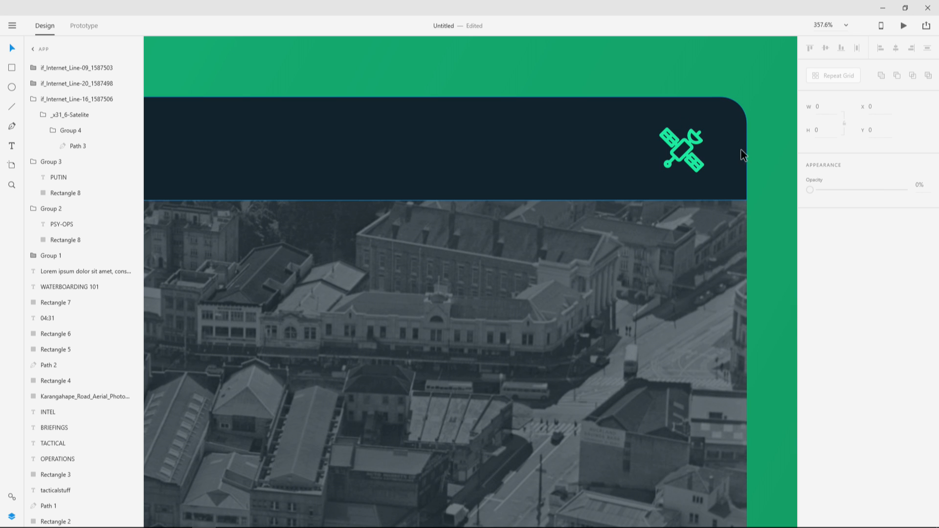
Move the globe search icon clear of the sharing icon and fill its nested paths with the saved green #1BEBA0.
scroll(615, 161, "down", 10)
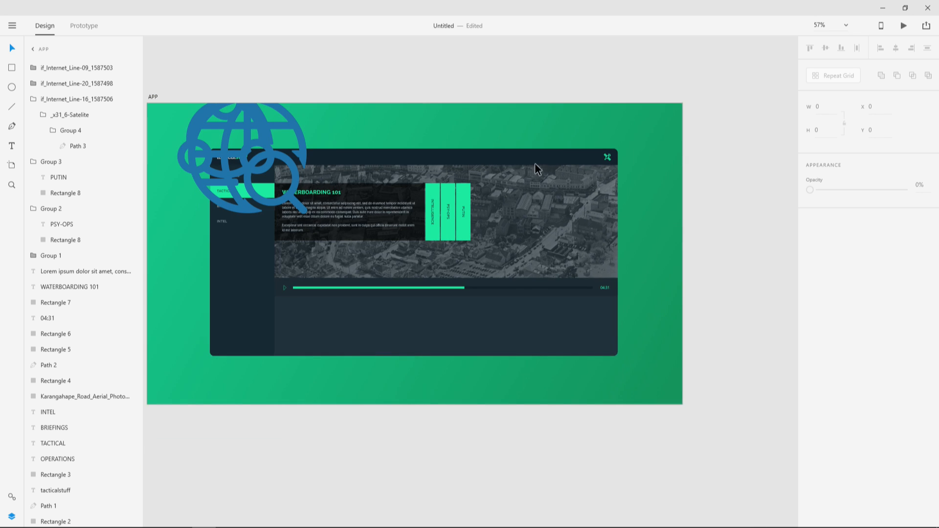
left_click_drag(420, 147, 690, 148)
left_click(33, 84)
left_click(54, 116)
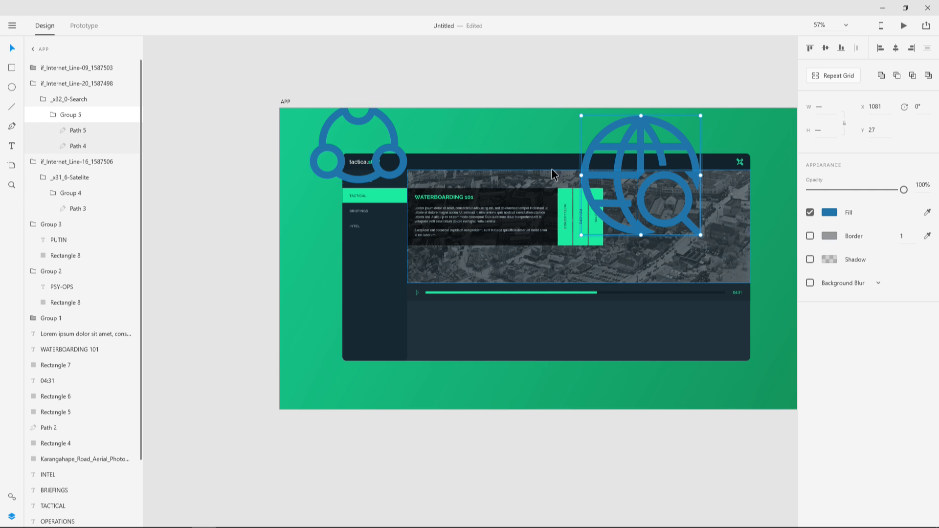
left_click(828, 212)
left_click(707, 292)
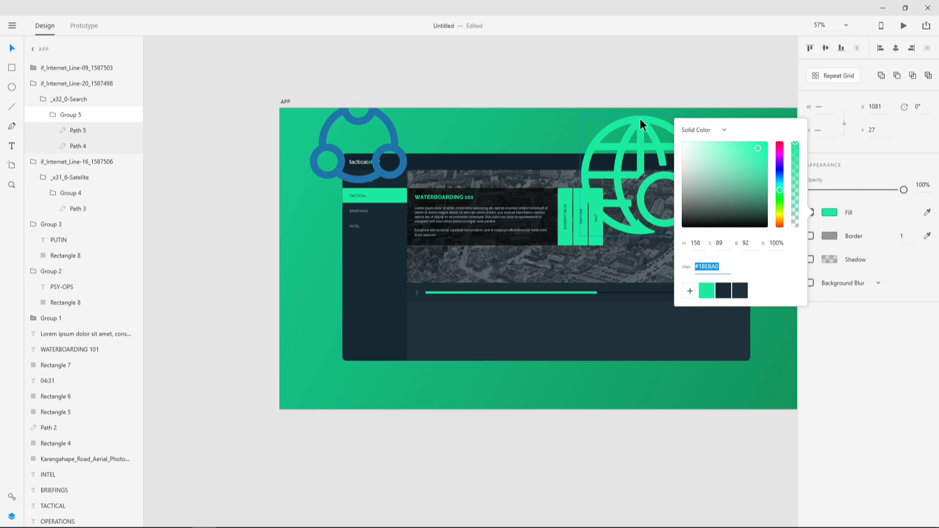
left_click(639, 119)
Fill the sharing icon's nested path with the saved green #1BEBA0 and move the icon off the header logo.
left_click(387, 115)
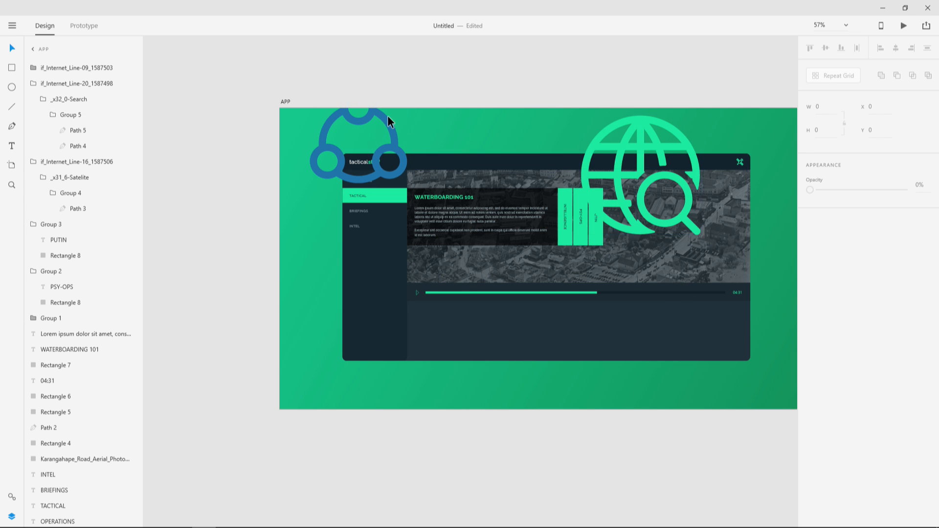
left_click(363, 119)
left_click(33, 69)
left_click(43, 83)
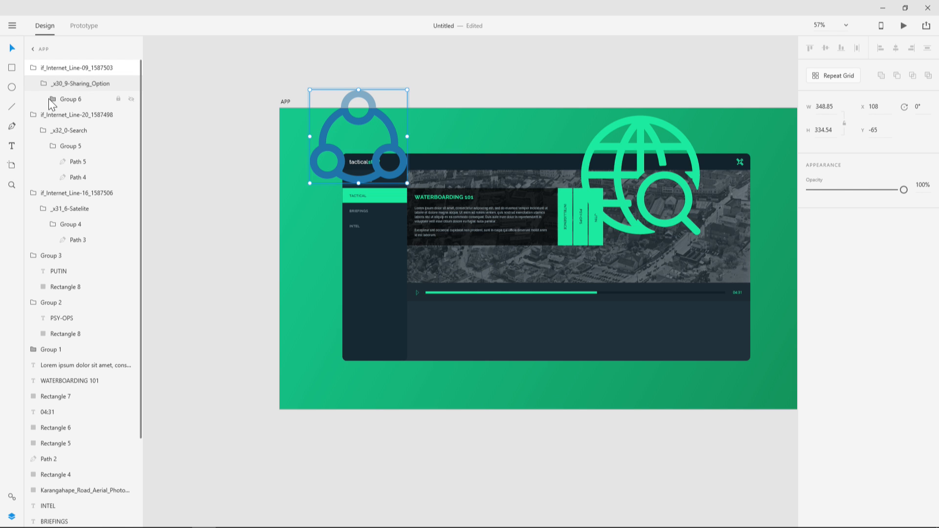
left_click(51, 99)
left_click(64, 116)
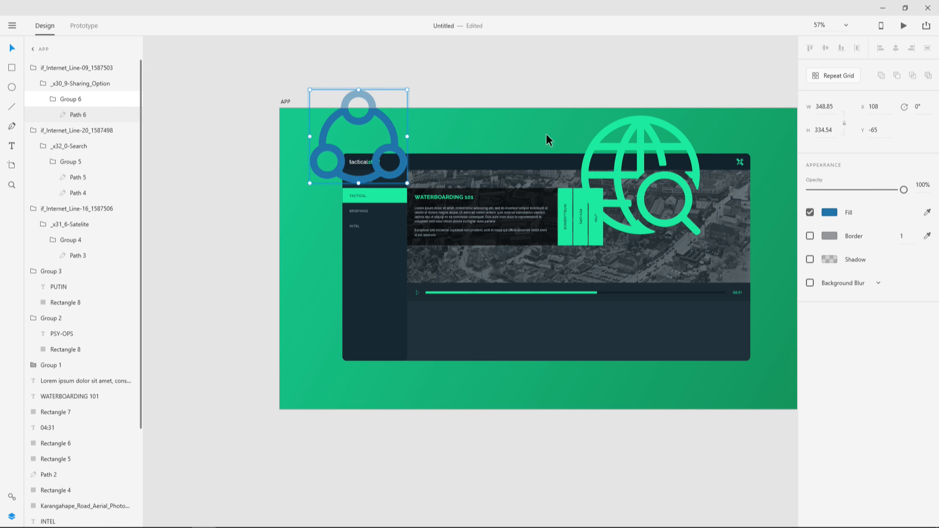
left_click(830, 214)
left_click(706, 290)
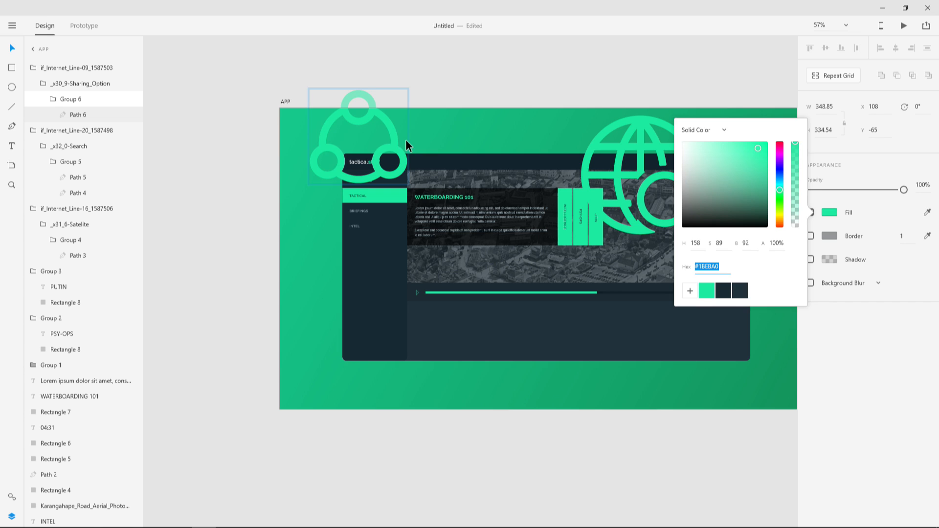
left_click_drag(392, 130, 522, 168)
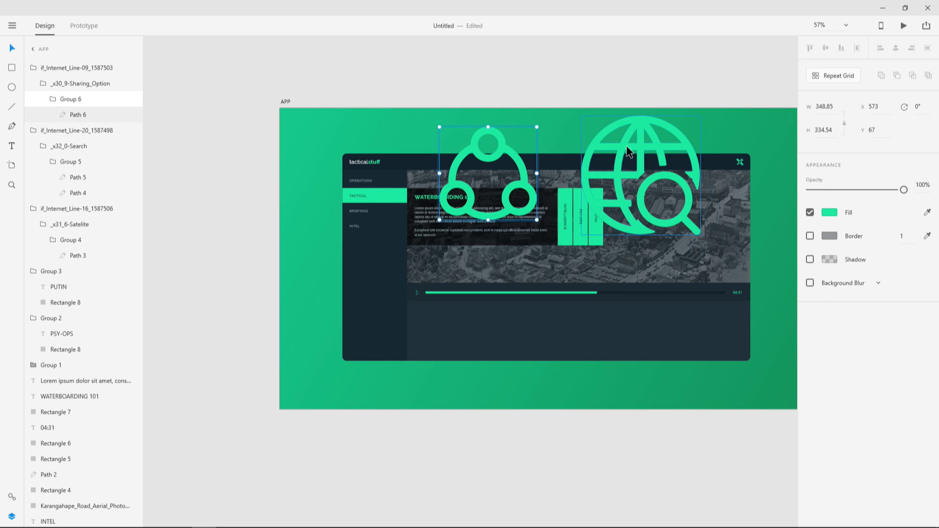
Scale the globe icon to about 38 px square beside the satellite icon and shrink the sharing icon to about 41 × 39 px.
left_click(628, 144)
left_click_drag(582, 116, 726, 161)
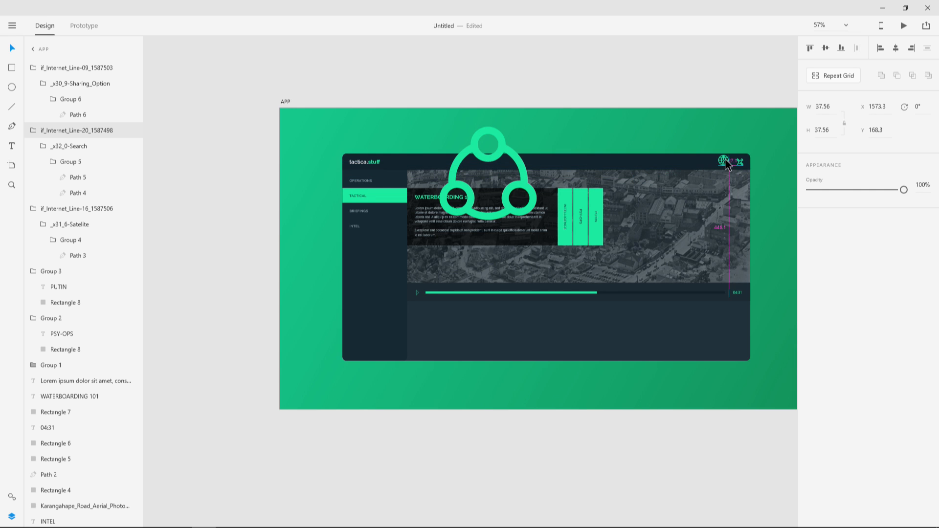
left_click_drag(497, 136, 684, 130)
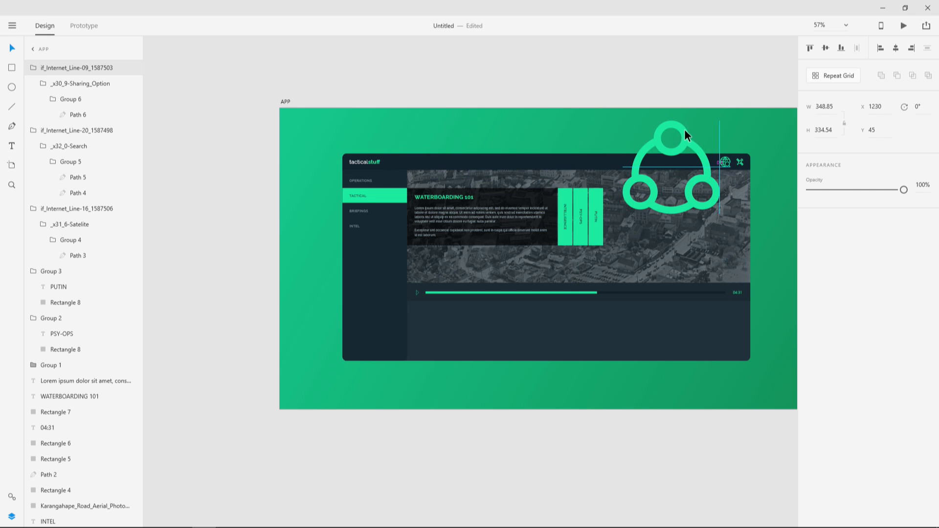
left_click_drag(621, 120, 664, 146)
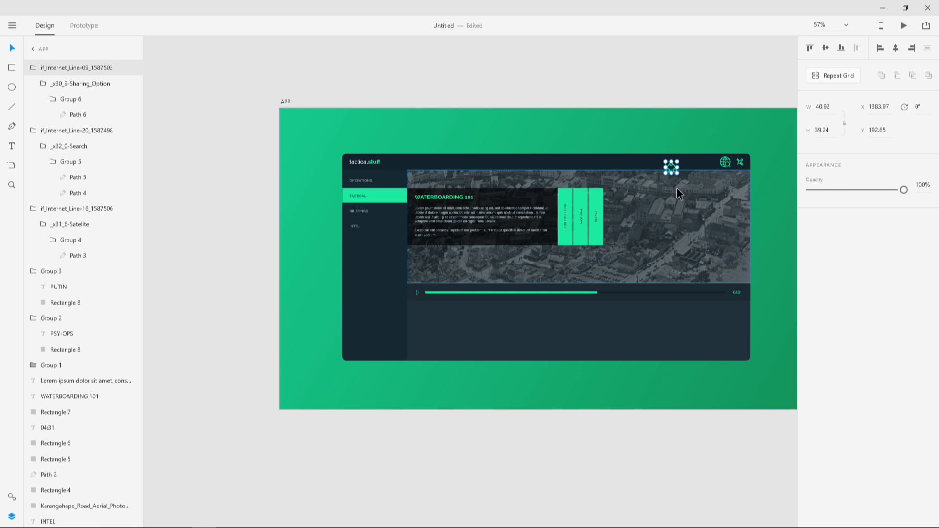
Move the sharing icon into the header bar, to the left of the globe icon.
left_click(675, 168)
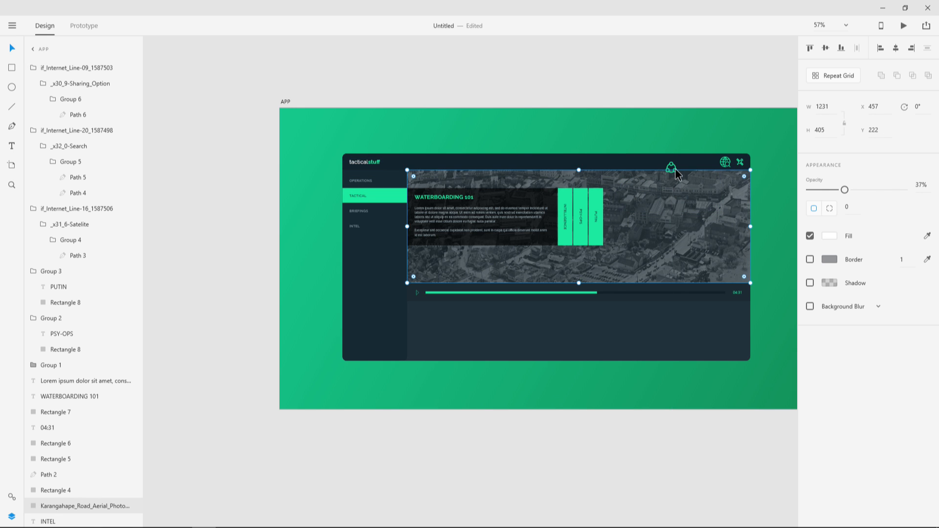
left_click(676, 167)
scroll(713, 175, "up", 6)
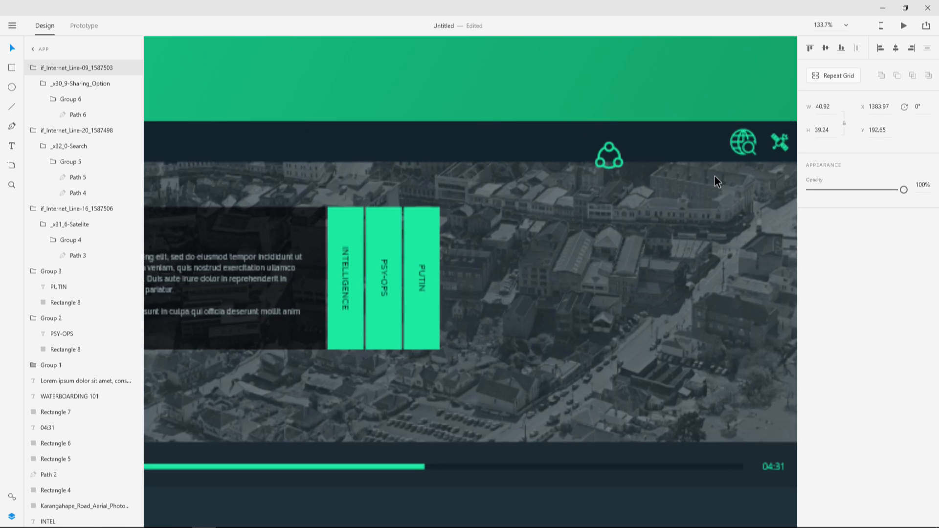
scroll(560, 210, "up", 3)
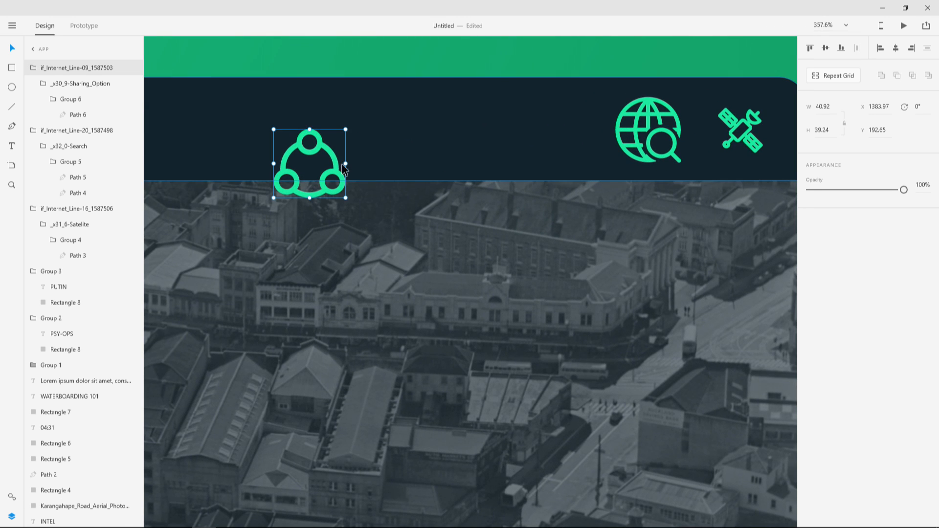
left_click_drag(331, 161, 553, 126)
Scale the globe icon to about 25 px square and the sharing icon to about 24 × 23 px, each around its centre.
left_click(617, 101)
left_click_drag(615, 97, 626, 102)
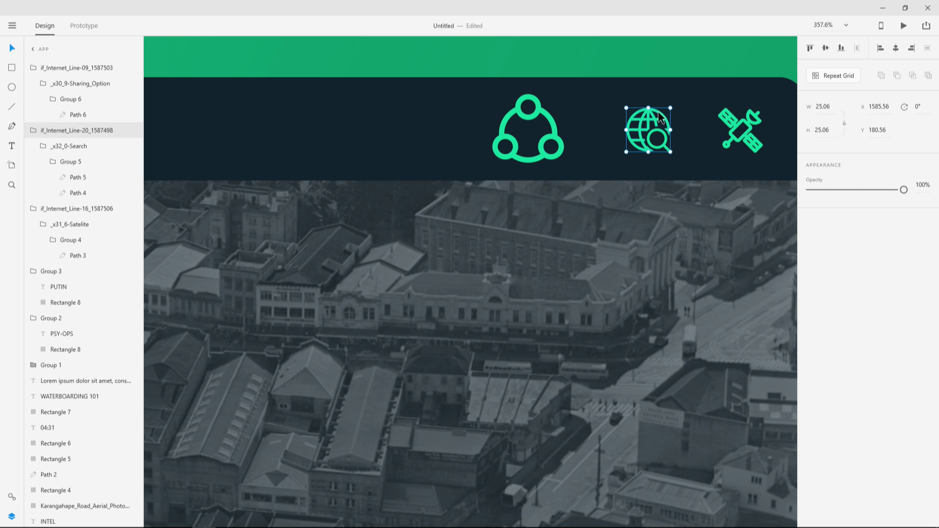
left_click(551, 108)
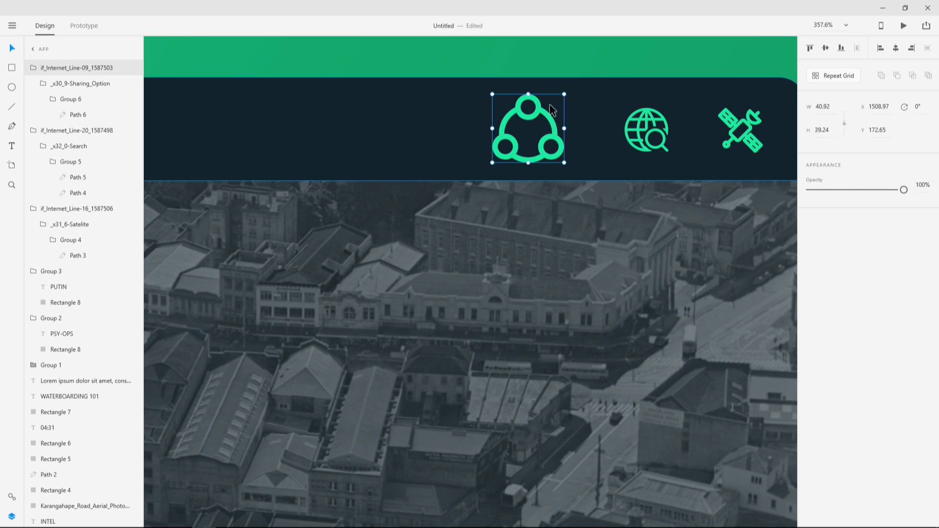
left_click_drag(564, 94, 550, 100)
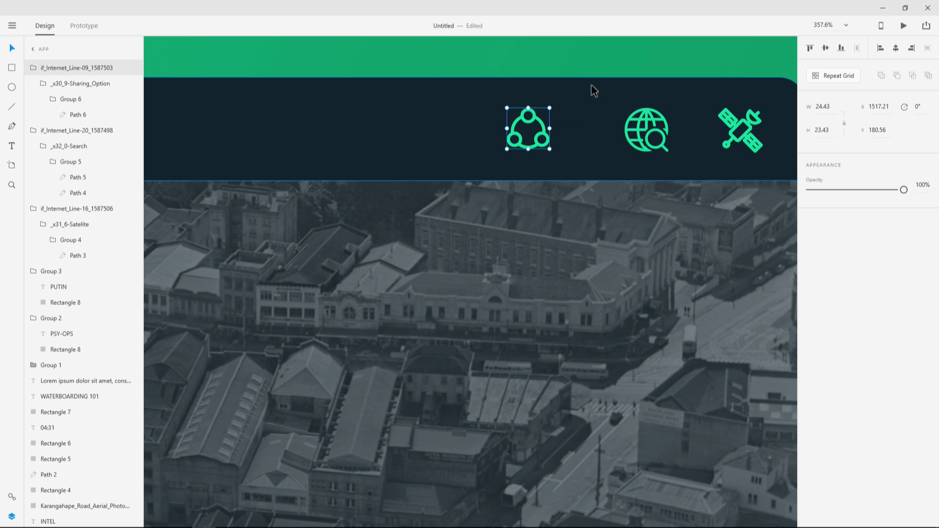
left_click(590, 68)
Shift the globe icon left to sit roughly midway between the sharing and satellite icons in the header bar.
left_click_drag(646, 136, 636, 135)
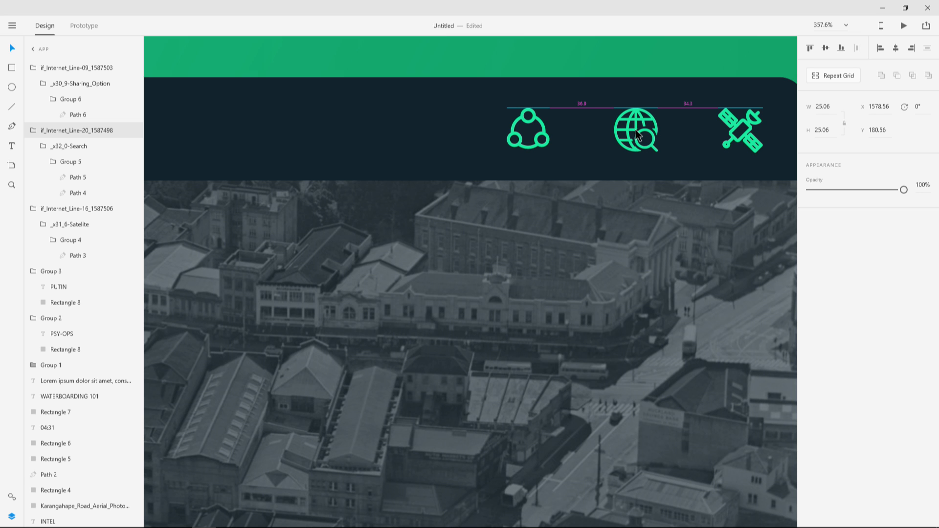
key("Escape")
scroll(625, 156, "down", 5)
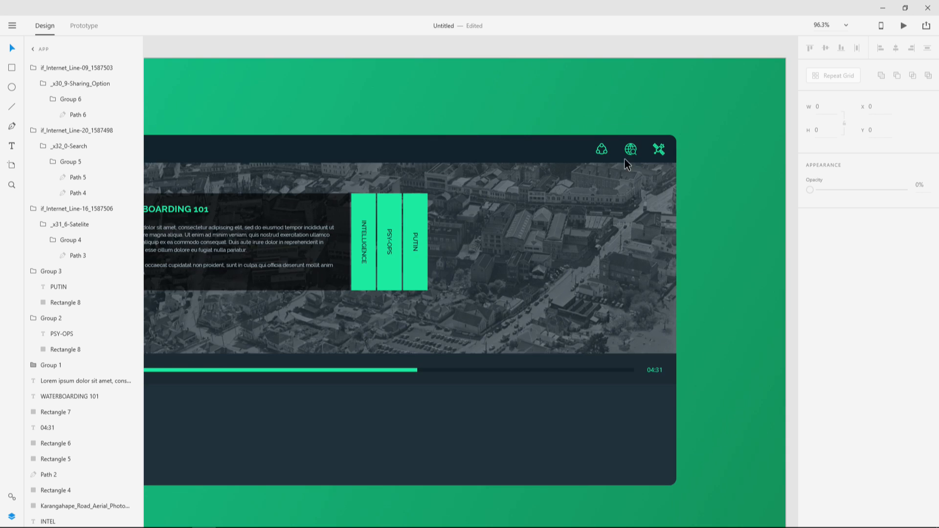
scroll(478, 172, "down", 4)
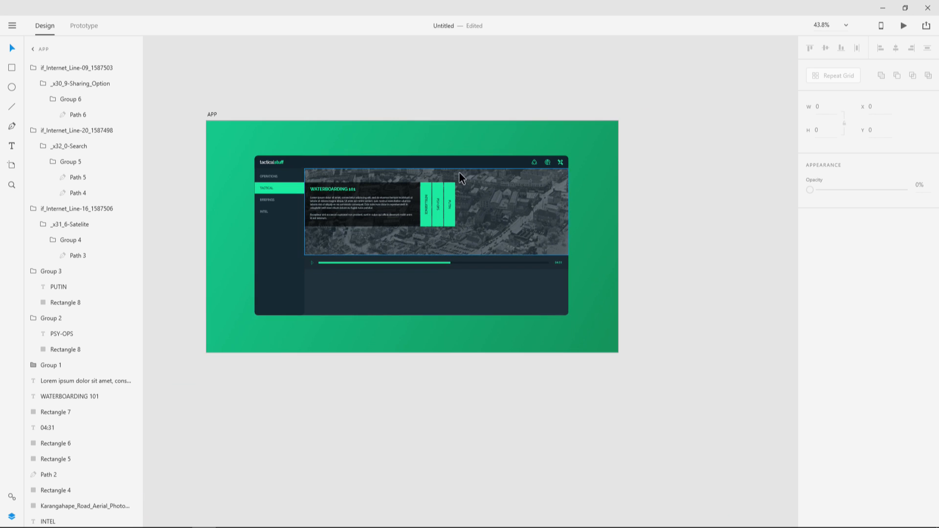
scroll(544, 180, "down", 2)
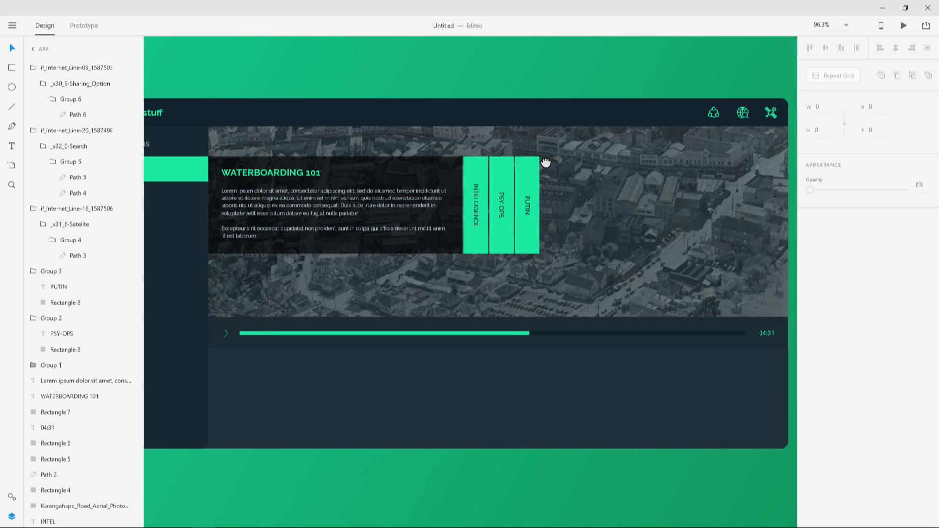
scroll(545, 163, "down", 3, "ctrl")
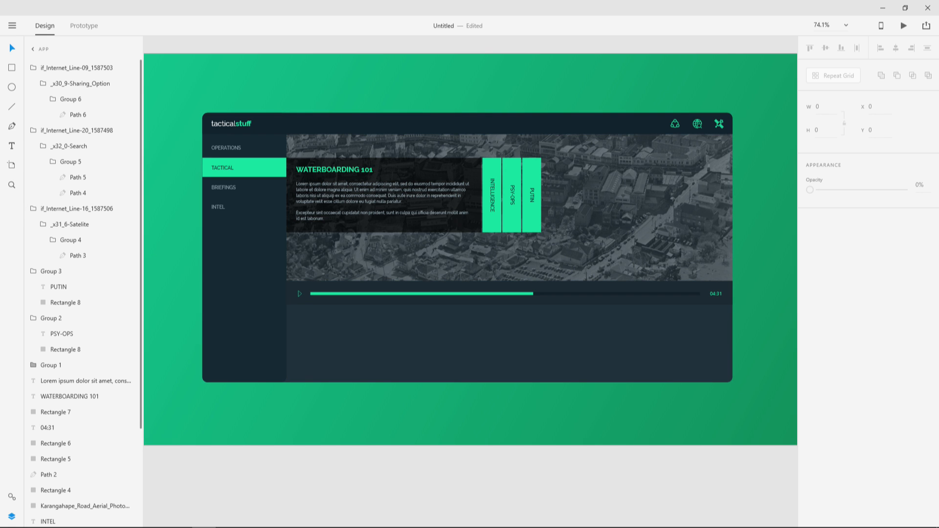
Hide the layers list and draw a top-left corner bracket about 10 × 11 px below the player, aligned with the play icon's left edge.
left_click(11, 186)
left_click(332, 337)
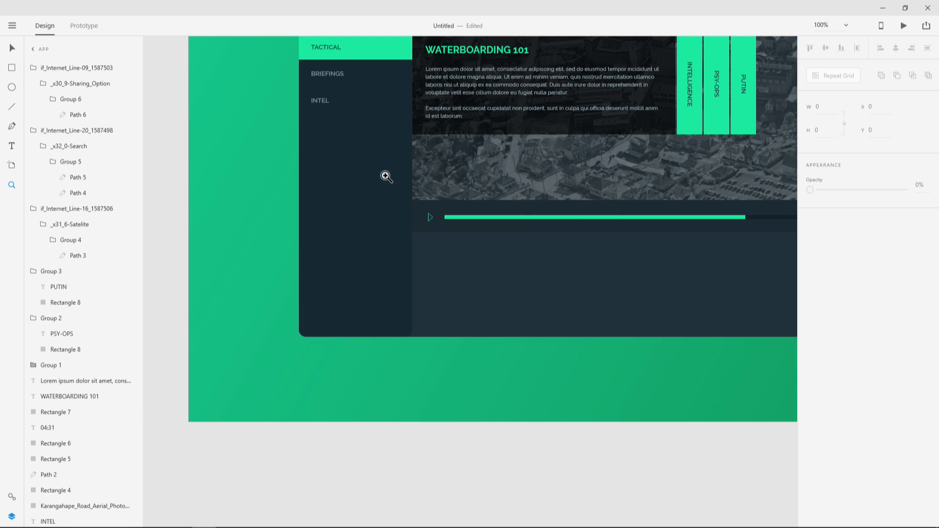
left_click_drag(385, 176, 618, 374)
left_click_drag(466, 292, 436, 294)
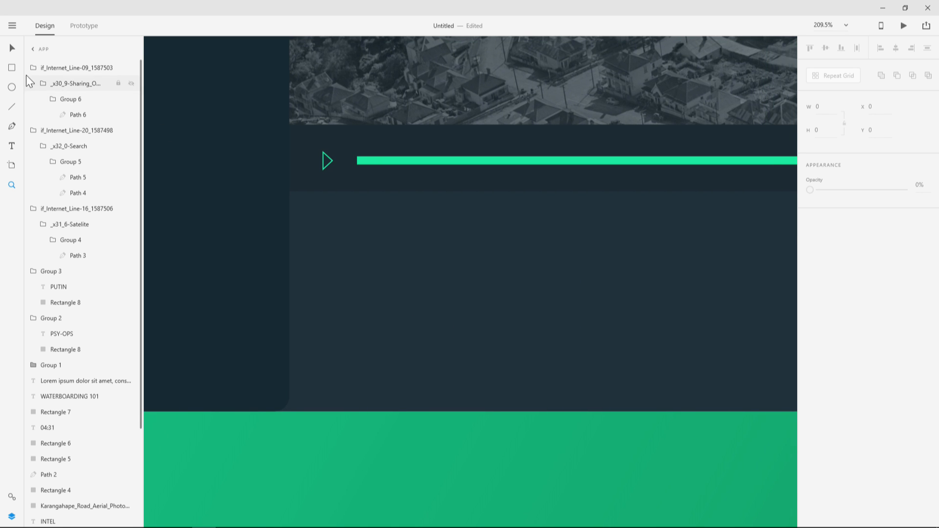
left_click(13, 515)
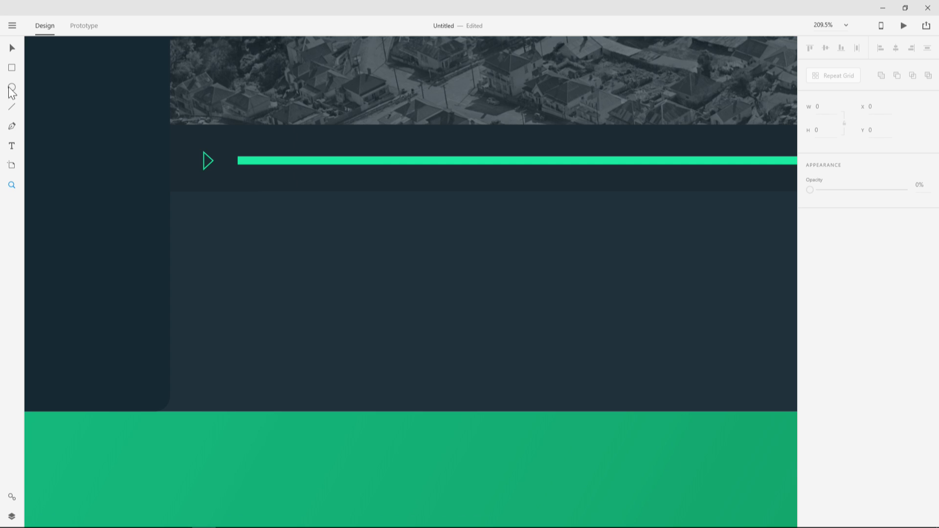
left_click(13, 128)
left_click(203, 152)
scroll(204, 238, "up", 4)
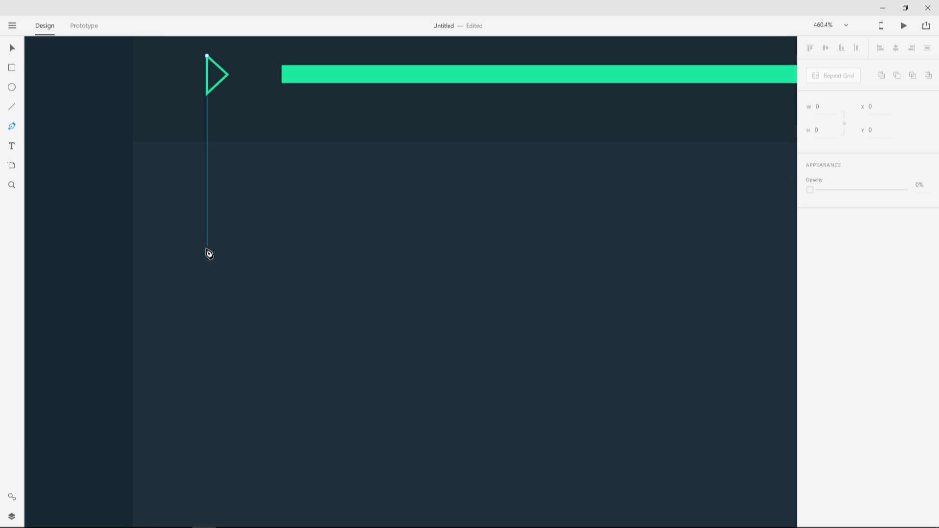
left_click(207, 248)
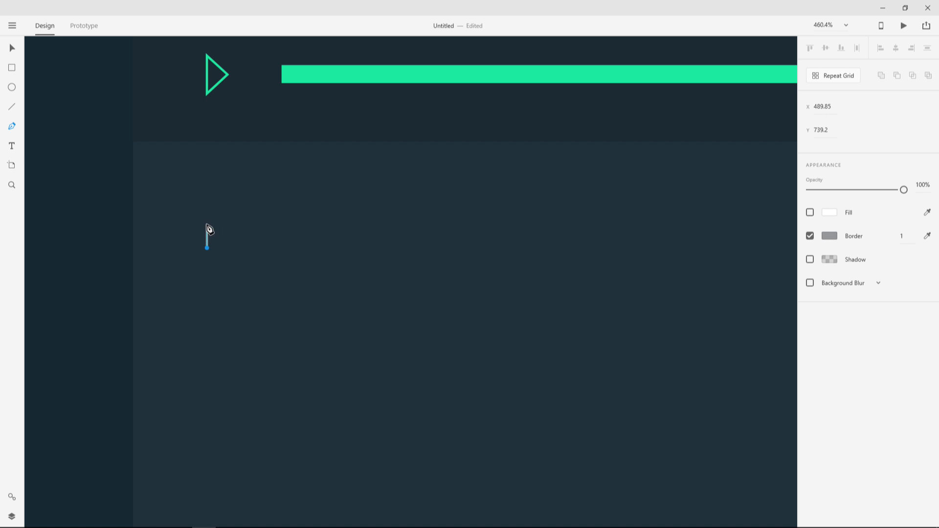
left_click(206, 223)
left_click(230, 222)
Set the corner bracket's border colour to the muted slate #445761.
left_click(829, 236)
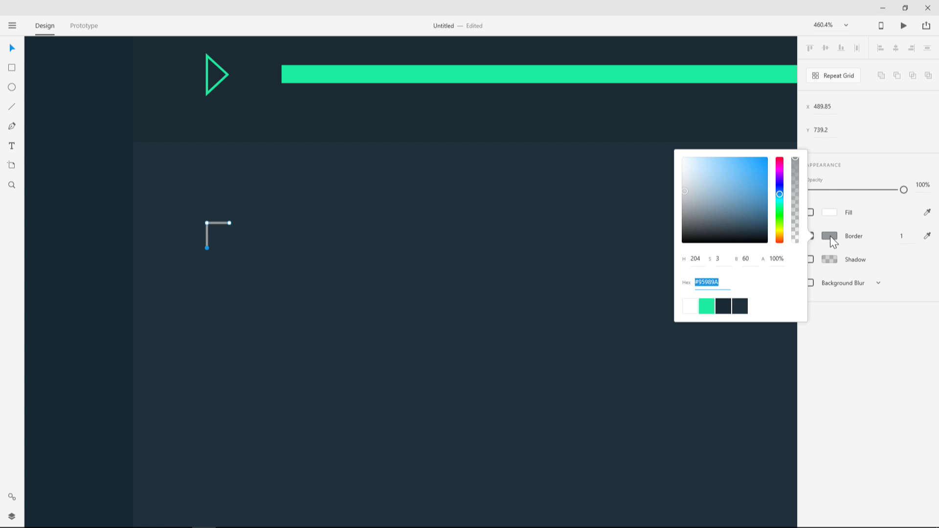
left_click(740, 307)
mouse_move(717, 194)
left_mouse_down()
mouse_move(708, 191)
mouse_move(708, 210)
left_mouse_up()
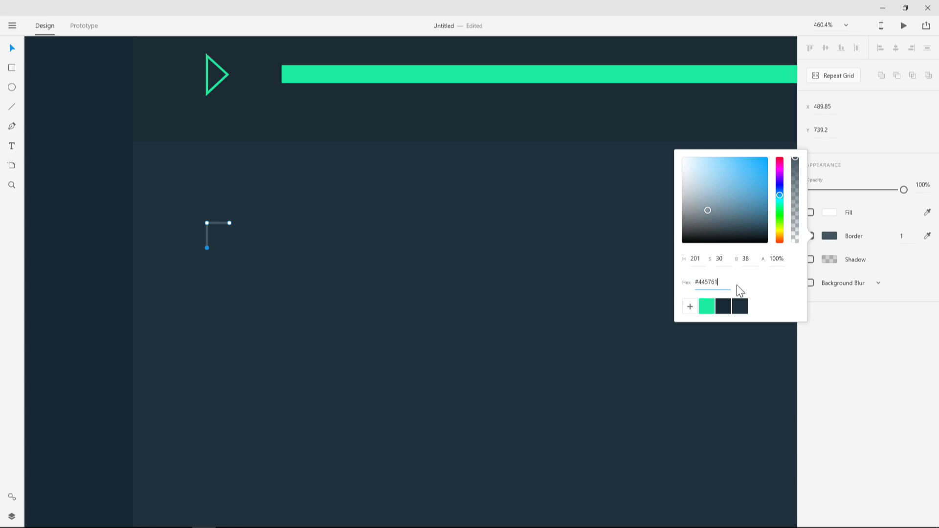
left_click(828, 321)
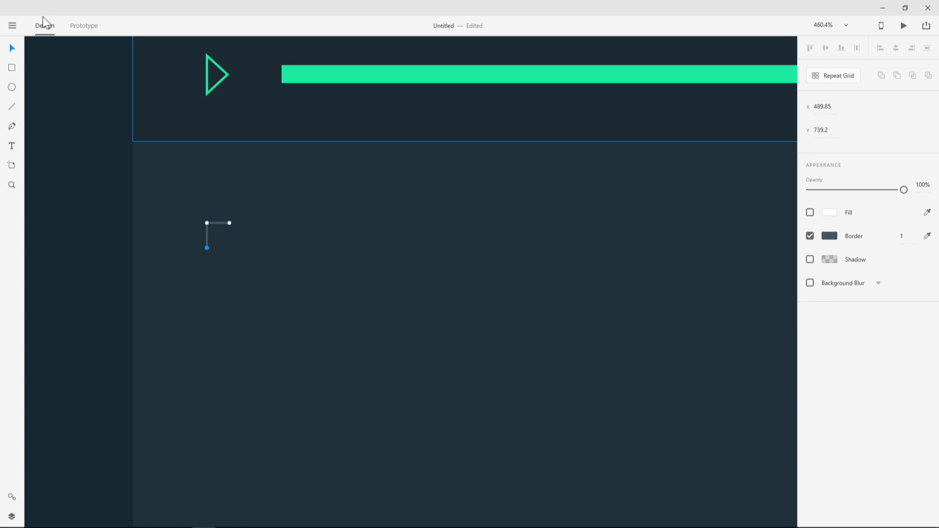
left_click(322, 186)
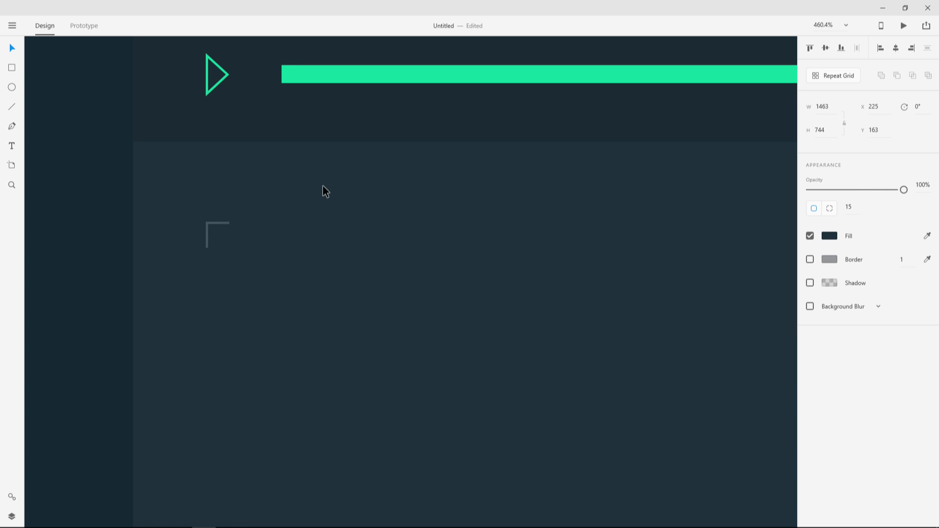
Duplicate the corner bracket, mirror the copy horizontally and move it right at the same height as the frame's top-right corner.
left_click(214, 223)
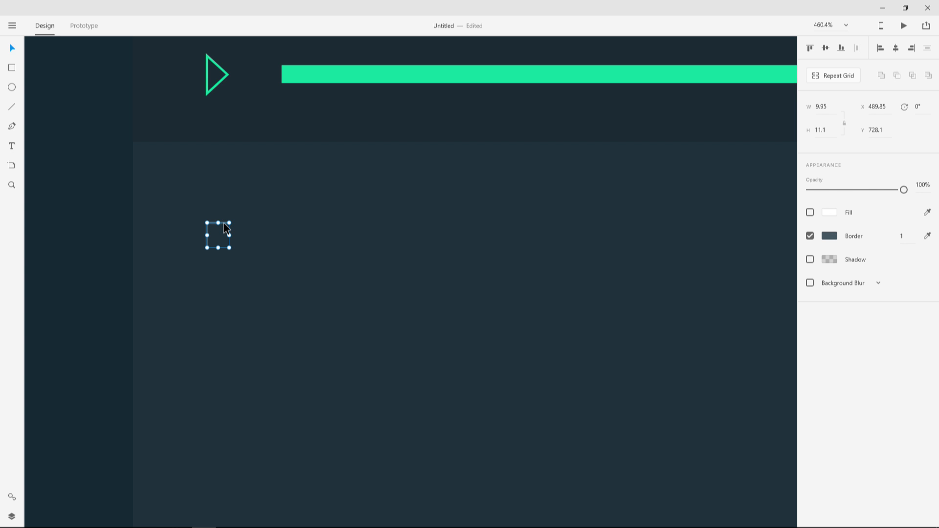
left_click_drag(206, 235, 251, 235)
left_click(245, 227)
left_click(252, 224)
left_click_drag(252, 223, 582, 236)
Duplicate both top corner brackets, mirror the copies vertically and move them straight down to Y 861.2 as the frame's bottom corners.
left_click(641, 226)
scroll(640, 226, "down", 4)
scroll(640, 226, "up", 2)
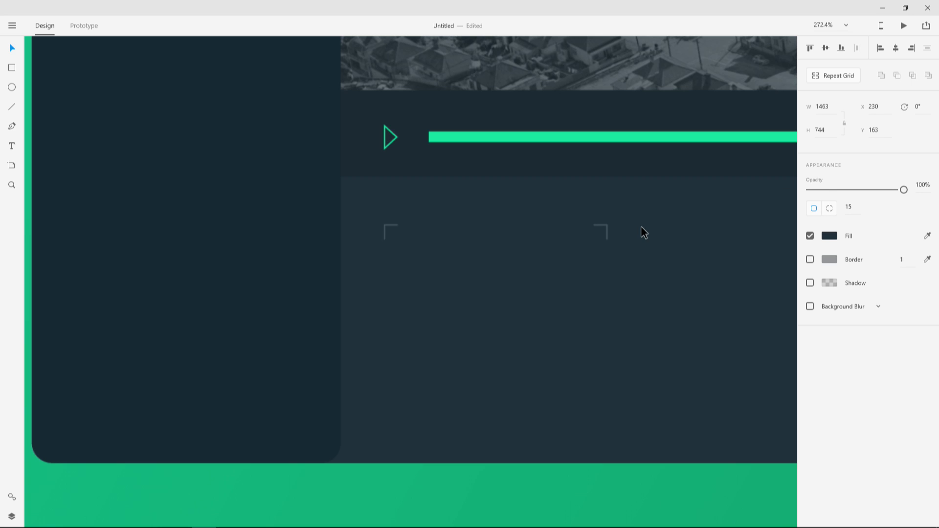
left_click(607, 232)
left_click(392, 229, "shift")
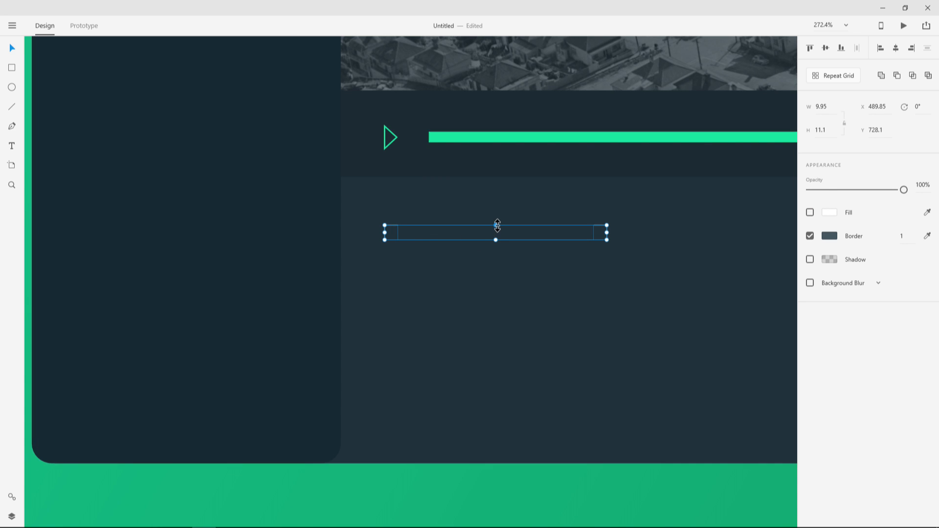
left_click_drag(497, 225, 495, 255)
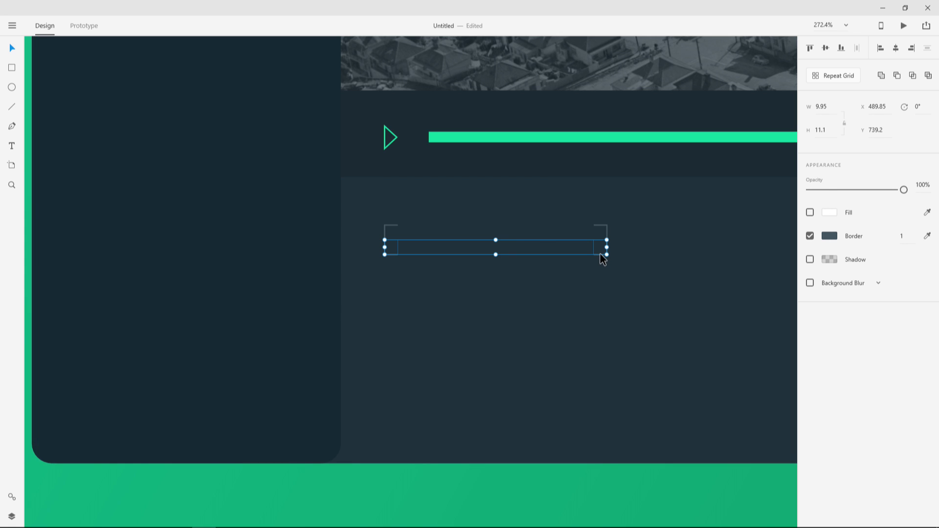
left_click_drag(600, 253, 612, 417)
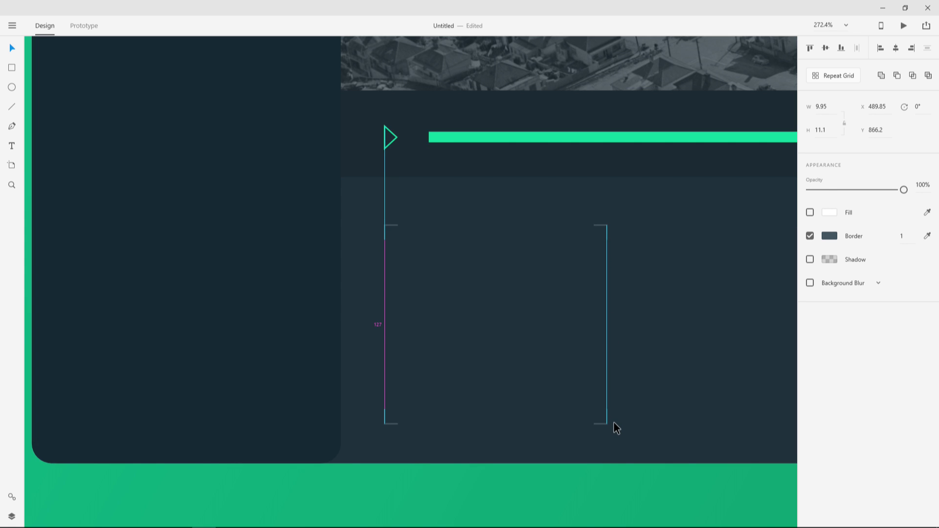
left_click_drag(615, 420, 615, 421)
Group the four corner brackets and shift the grouped frame up to Y 726.1.
left_click(600, 226)
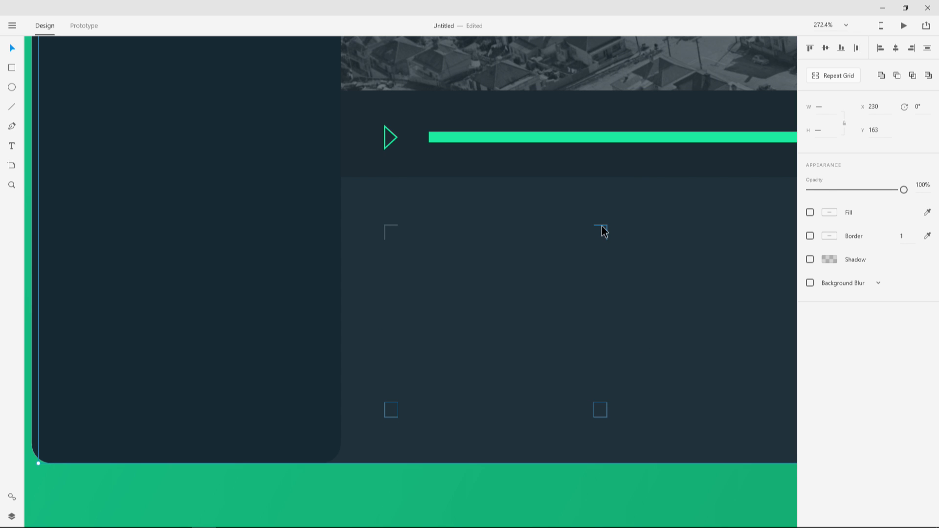
left_click(602, 416)
left_click(11, 516)
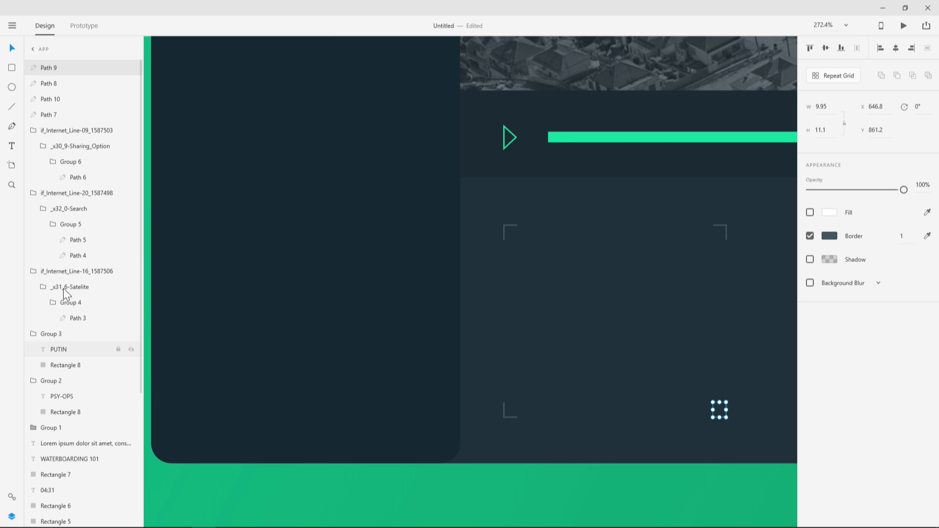
left_click(60, 110, "shift")
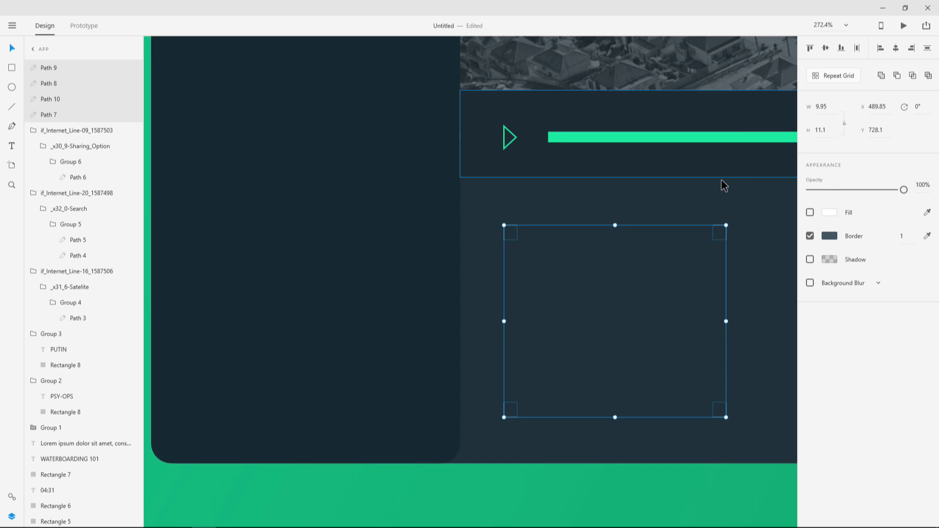
key("ctrl+g")
left_click_drag(726, 232, 727, 230)
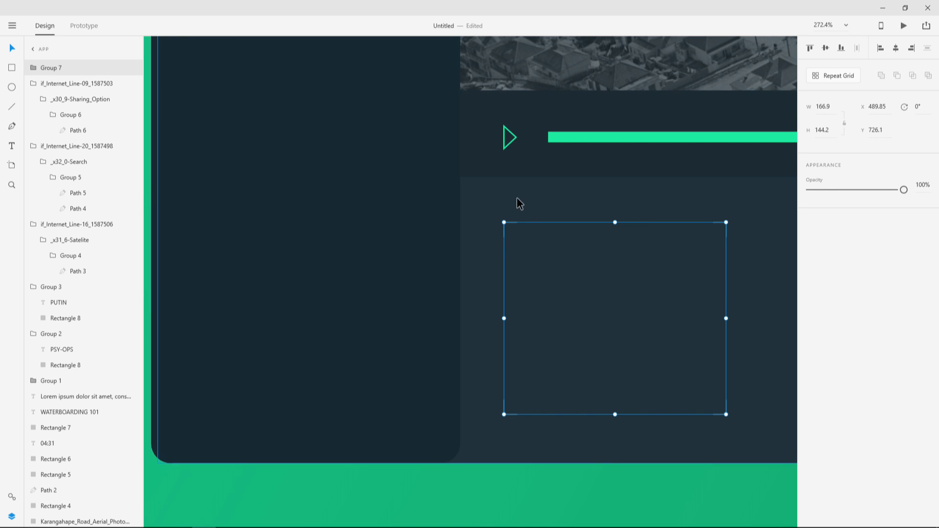
left_click(590, 254)
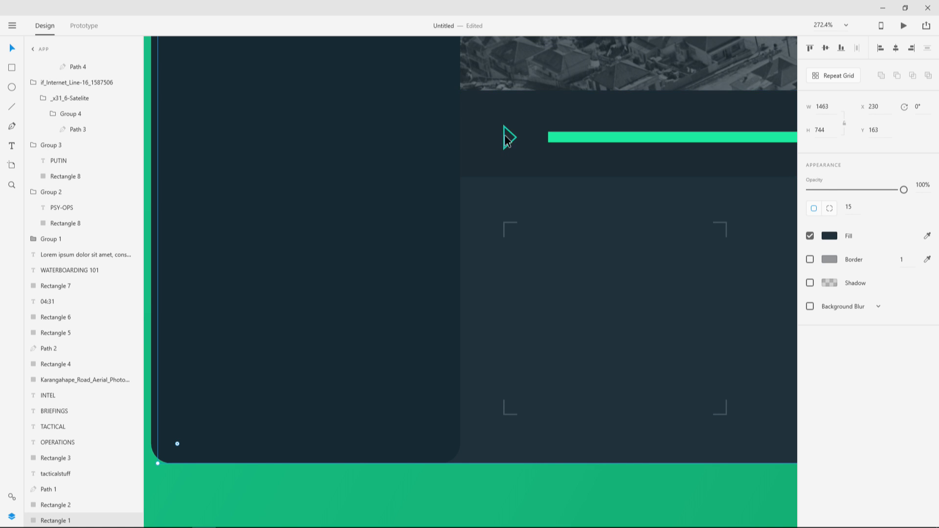
Duplicate the player's play icon into the middle of the bracket frame and enlarge the copy to about 19 × 35 px.
left_click_drag(610, 225, 404, 201)
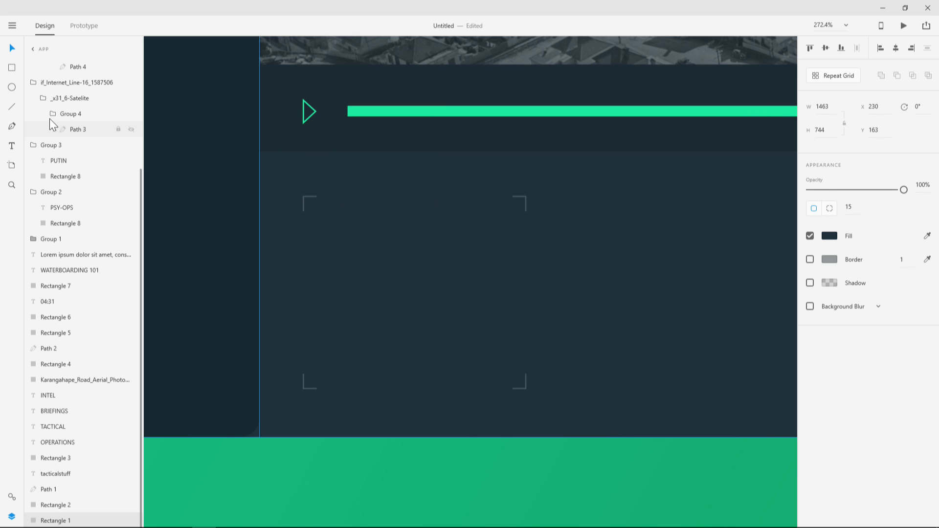
left_click(313, 117)
key("ctrl+d")
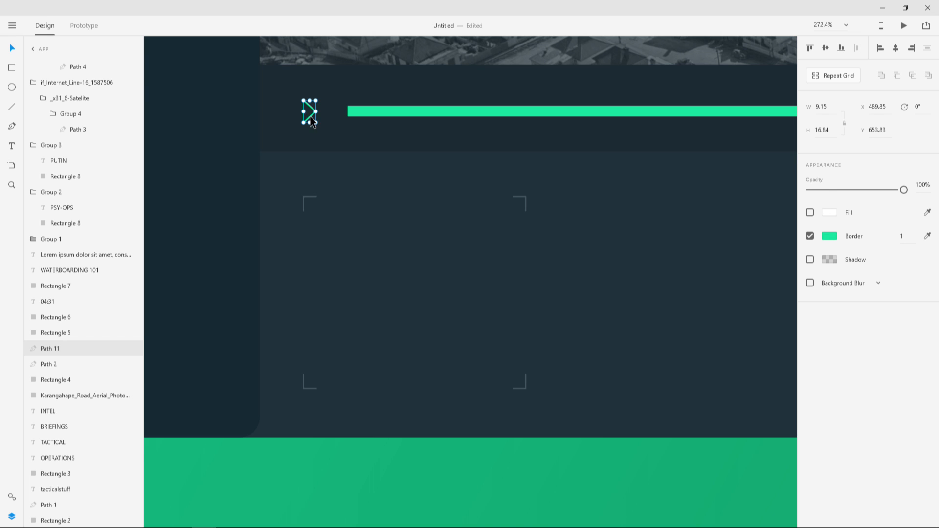
left_click_drag(310, 118, 437, 263)
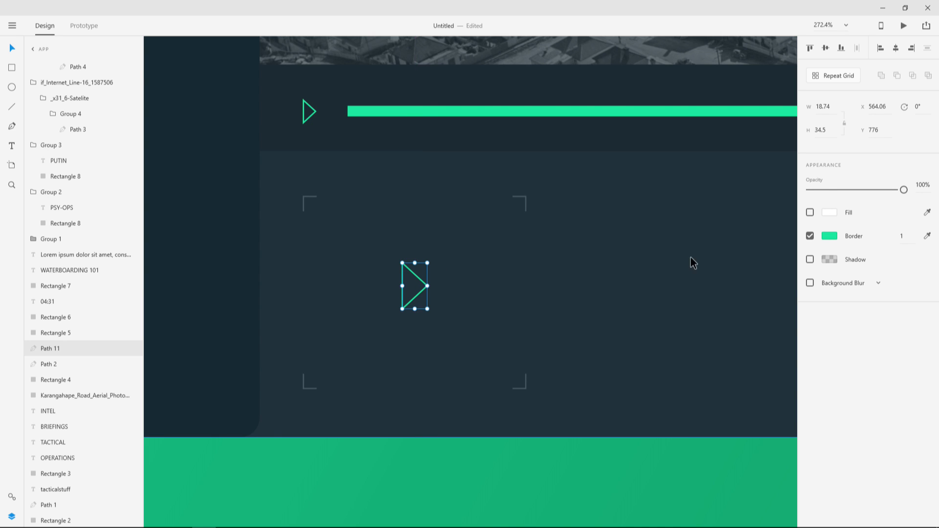
Fill the enlarged play triangle with the saved green swatch.
left_click(809, 212)
left_click(829, 212)
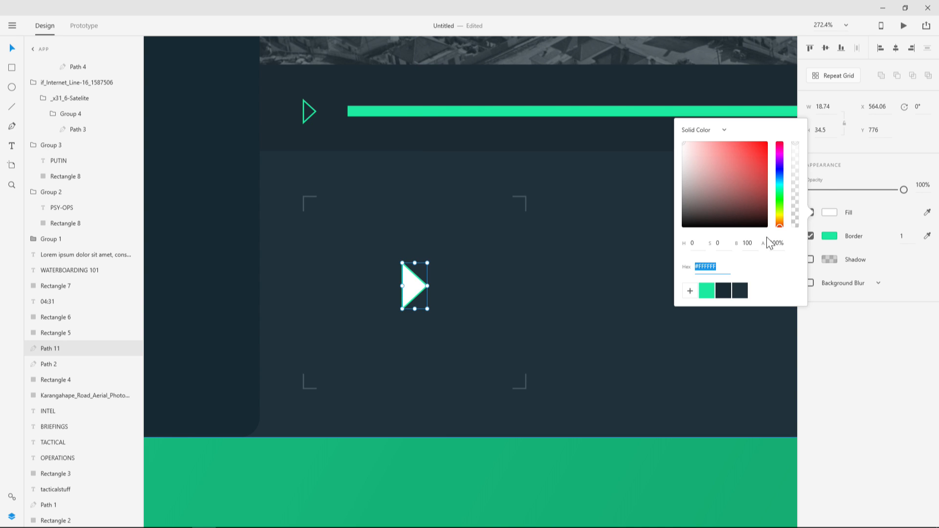
left_click(706, 291)
left_click(820, 361)
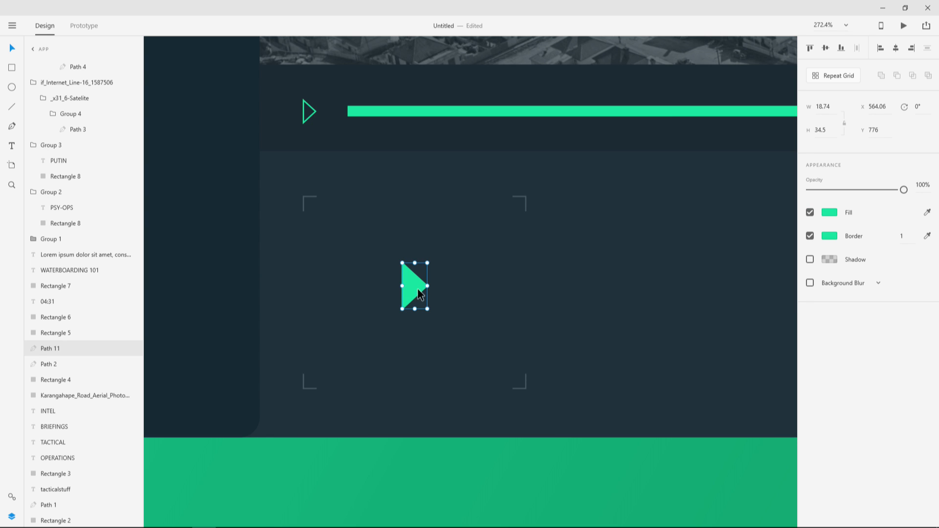
left_click(477, 288)
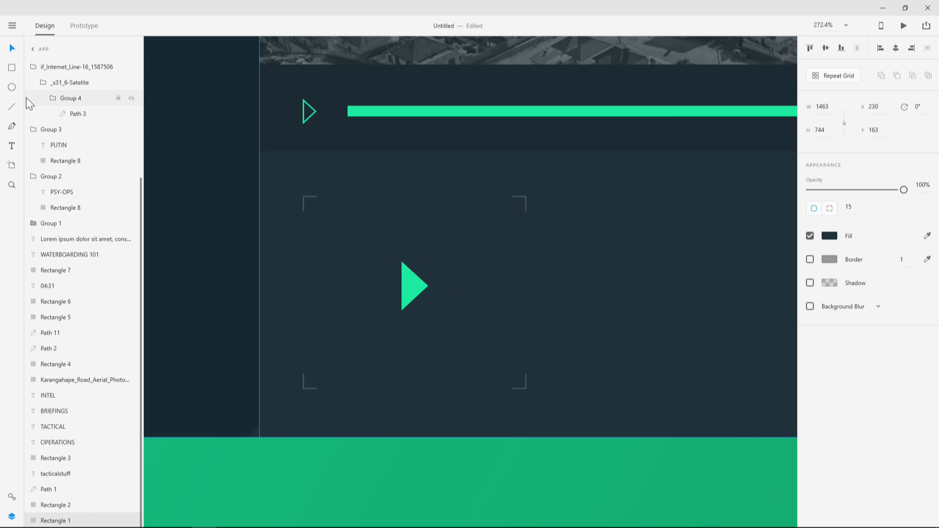
Draw a 64 × 64 px circle centred on the play triangle and place it below the bracket group in the stacking order.
left_click(12, 87)
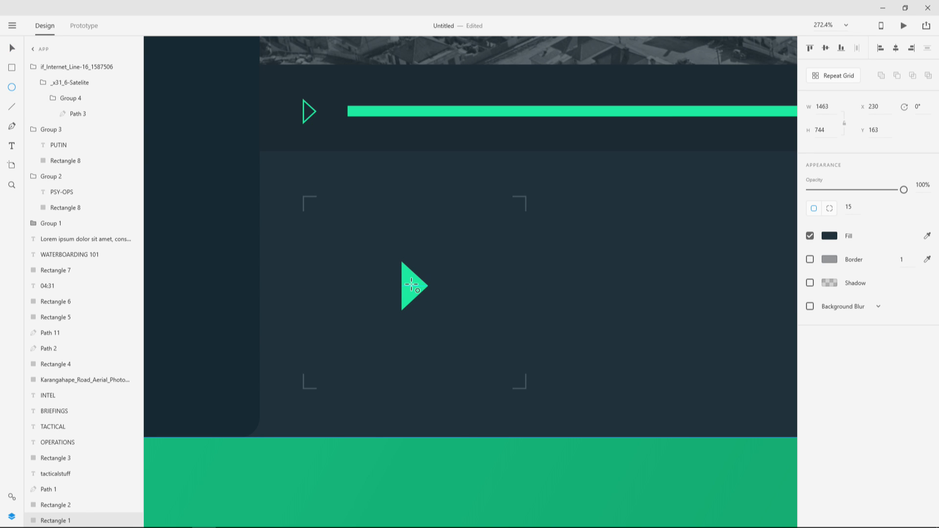
left_click_drag(411, 285, 468, 328)
mouse_move(63, 69)
left_mouse_down()
mouse_move(66, 126)
mouse_move(61, 90)
left_mouse_up()
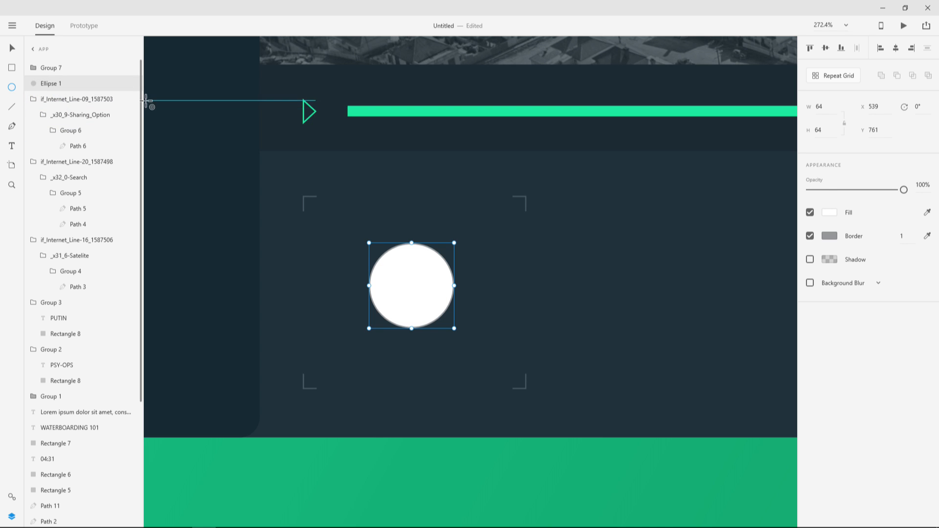
Bring the green play triangle in front of the white circle, with the circle placed behind it at X 539.
left_click(10, 49)
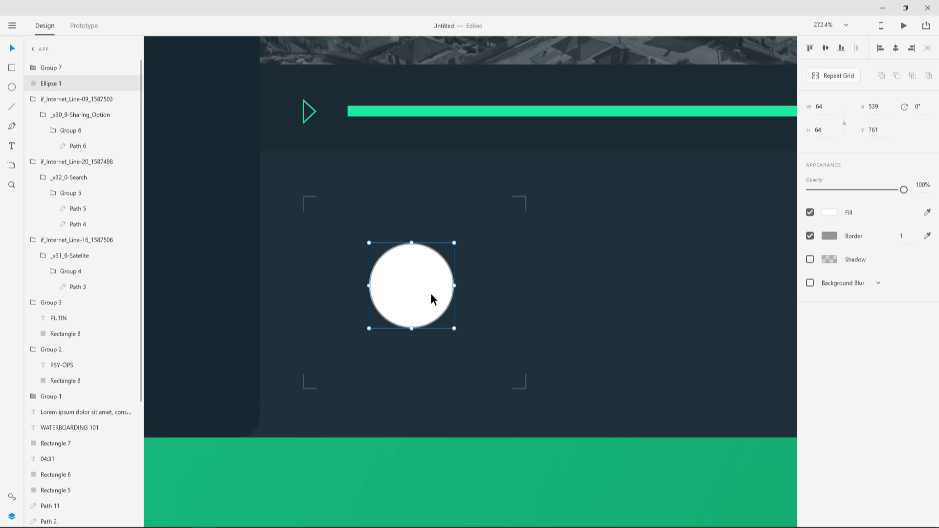
left_click_drag(430, 293, 513, 293)
left_click(413, 292)
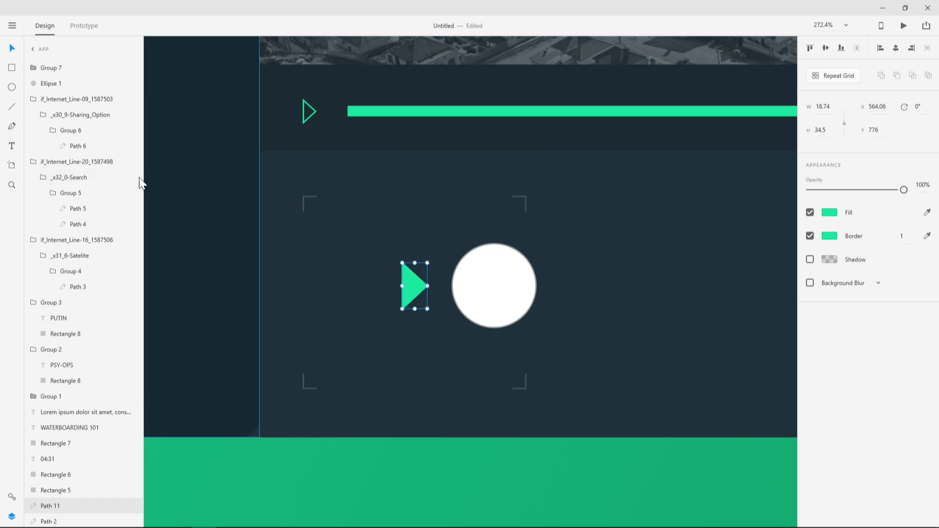
left_click_drag(70, 508, 73, 92)
left_click_drag(504, 275, 422, 278)
mouse_move(63, 84)
left_mouse_down()
mouse_move(49, 98)
mouse_move(69, 100)
left_mouse_up()
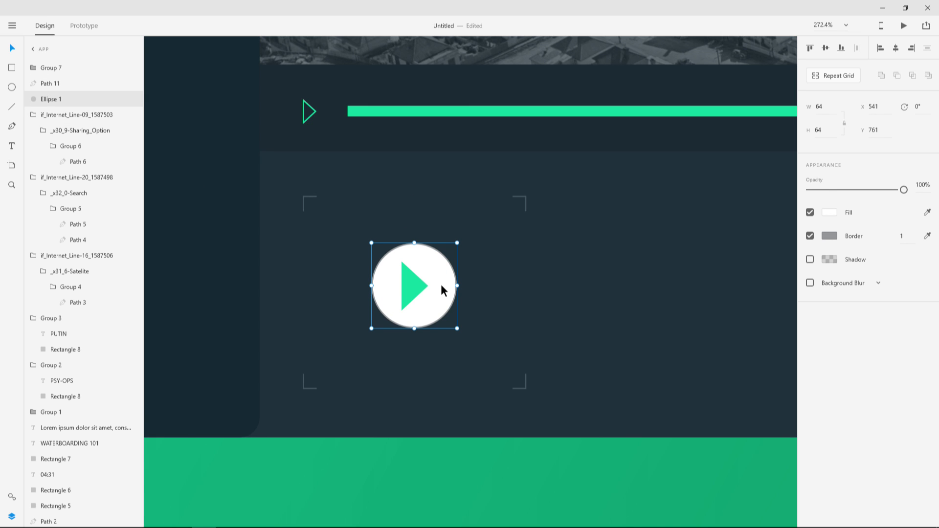
key("Left")
key("Left")
Remove the circle's border and fill it with the saved dark navy swatch #192834.
left_click(814, 234)
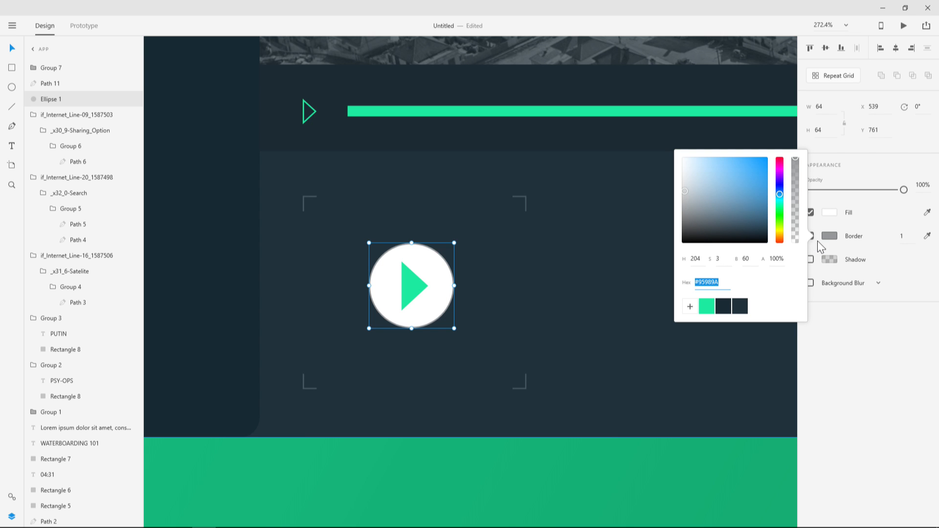
left_click(830, 219)
left_click(810, 235)
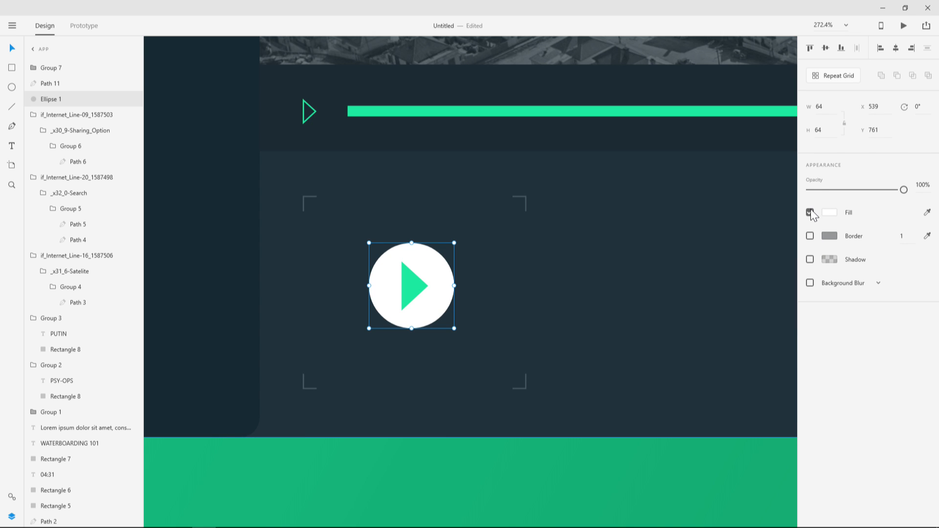
left_click(825, 213)
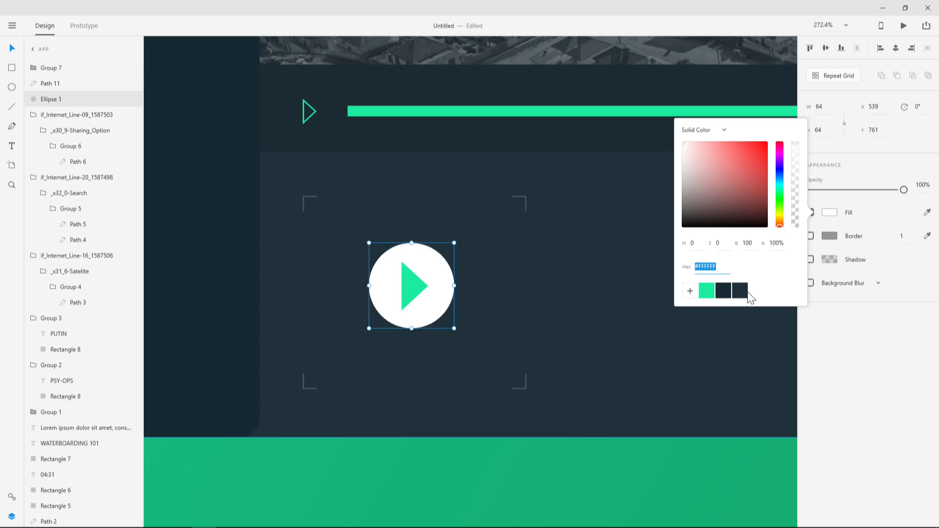
left_click(724, 291)
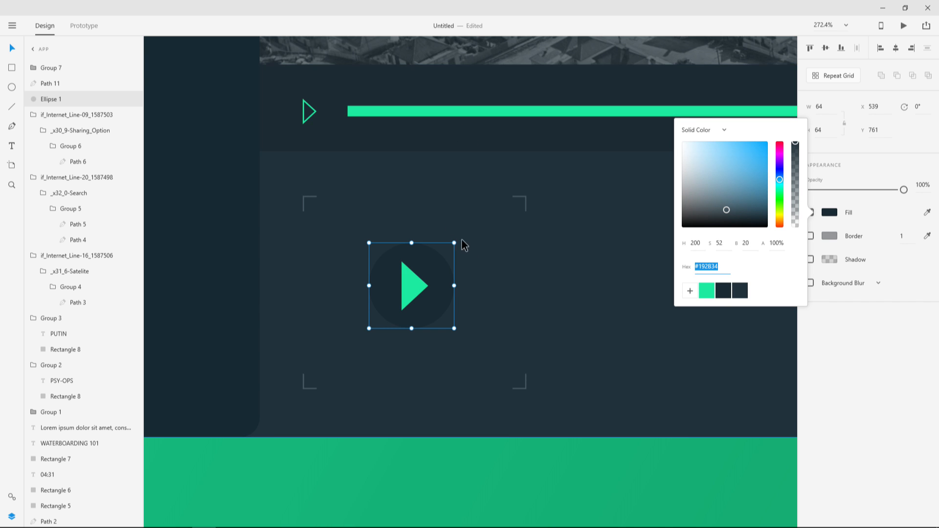
Nudge the play triangle slightly right within its circle and move both to the frame's centre, with the circle at X 541, Y 766.
left_click(479, 282)
left_click(415, 288)
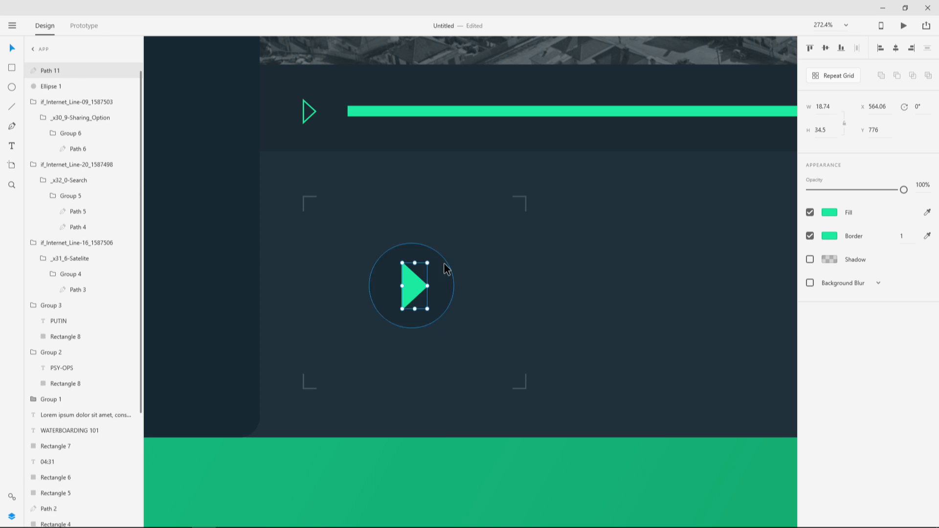
left_click(420, 266, "shift")
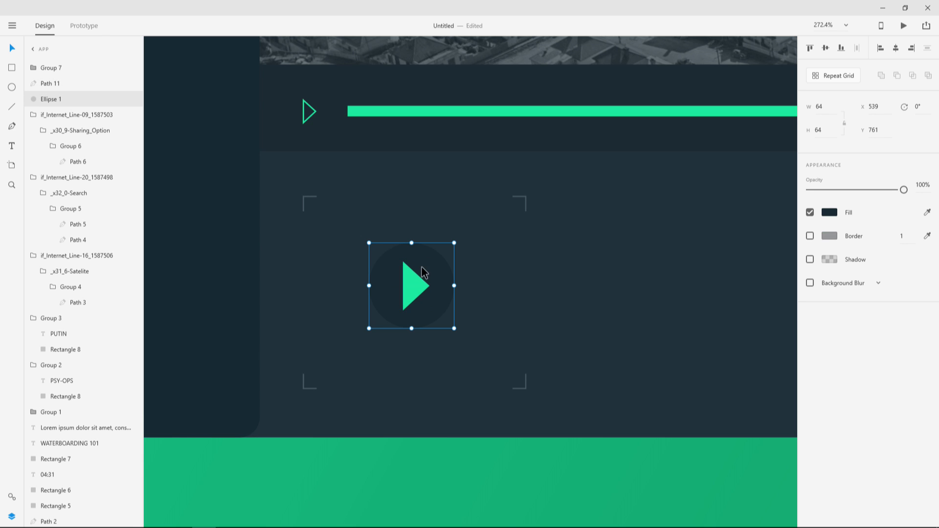
mouse_move(426, 272)
left_mouse_down()
mouse_move(431, 280)
mouse_move(432, 272)
left_mouse_up()
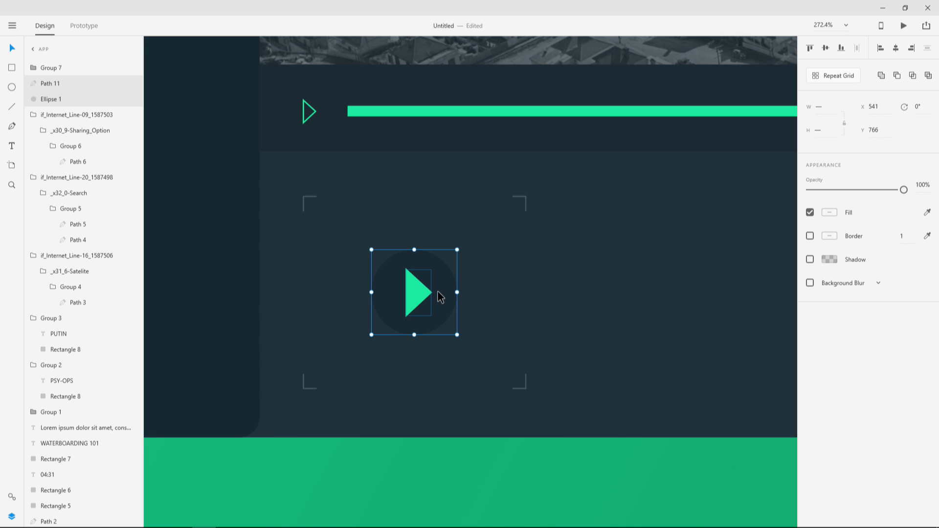
left_click(519, 377)
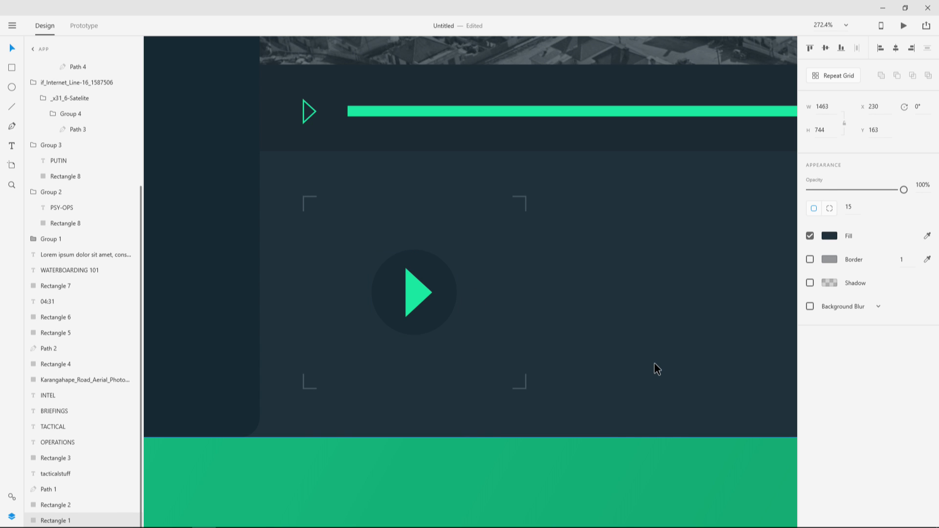
Group the bracket frame, play triangle and dark circle into one thumbnail.
left_click(526, 197)
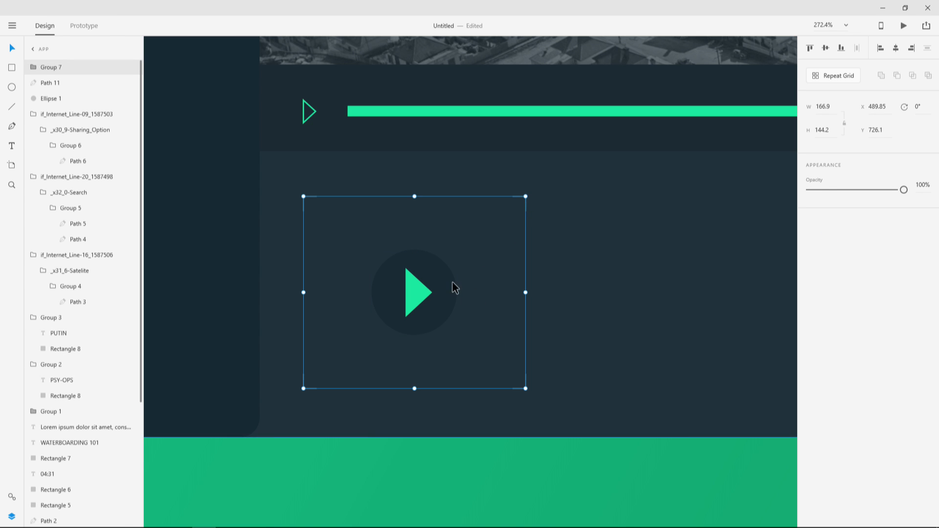
left_click(417, 289, "shift")
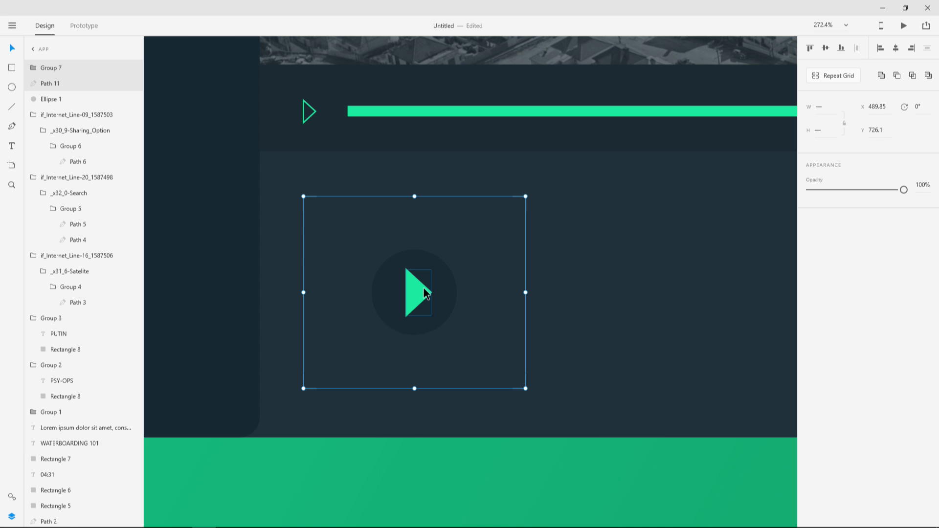
left_click(440, 285, "shift")
key("ctrl+g")
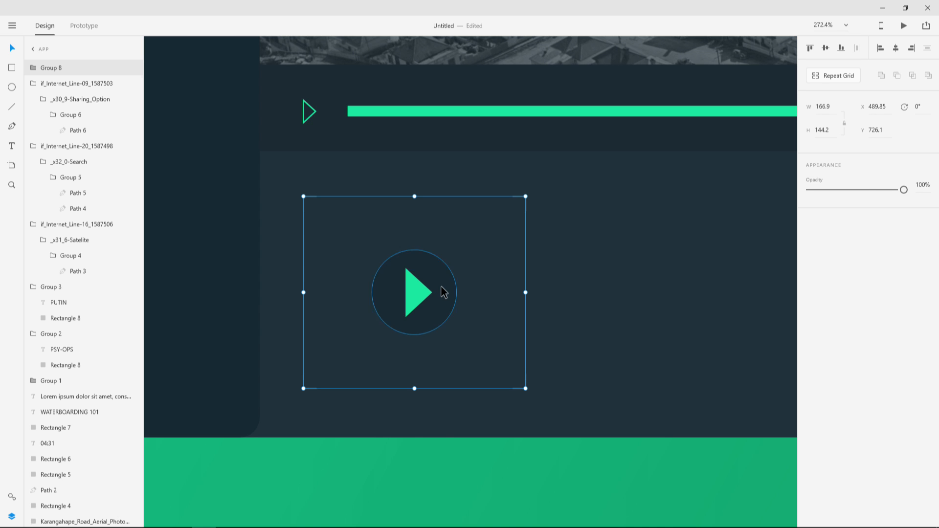
Turn the thumbnail group into a horizontal Repeat Grid of five items with 78 px gaps across the area below the player.
scroll(575, 288, "down", 3)
left_click_drag(631, 293, 377, 302)
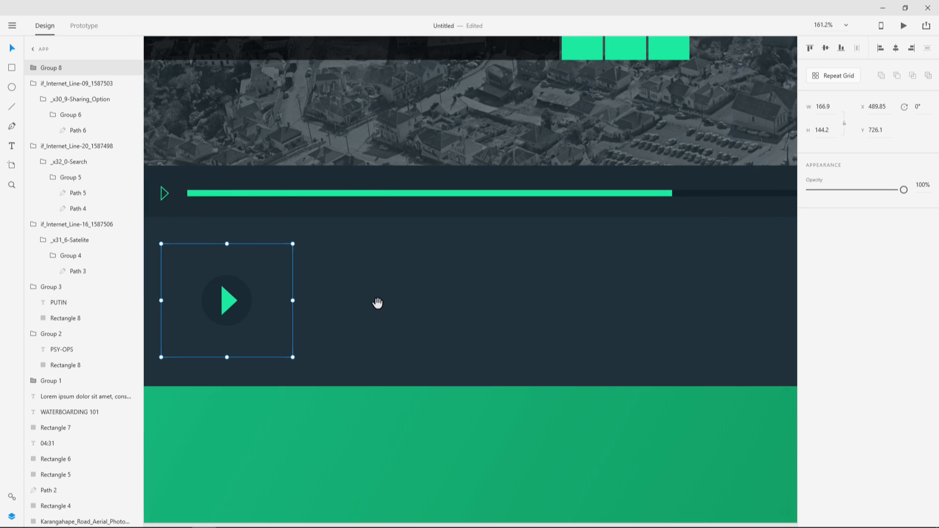
scroll(471, 292, "down", 4)
left_click(833, 76)
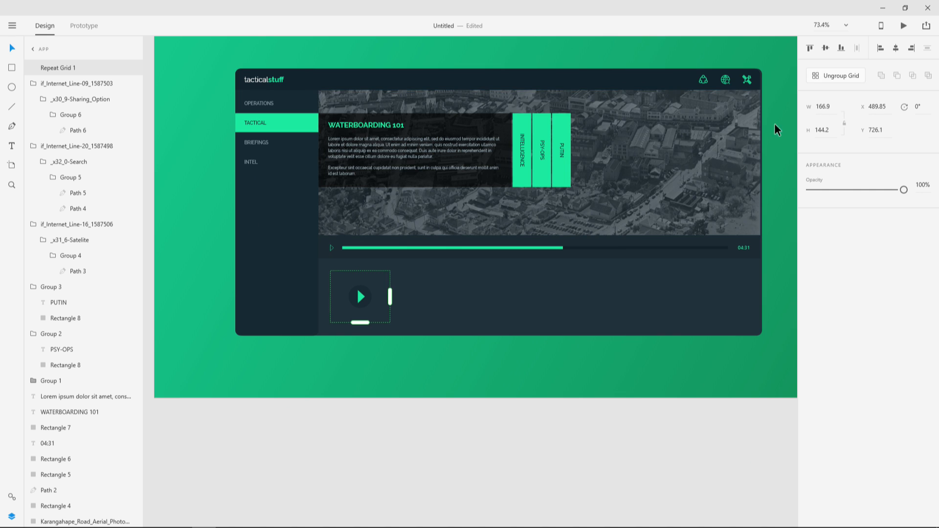
left_click_drag(389, 296, 661, 298)
left_click_drag(594, 293, 665, 292)
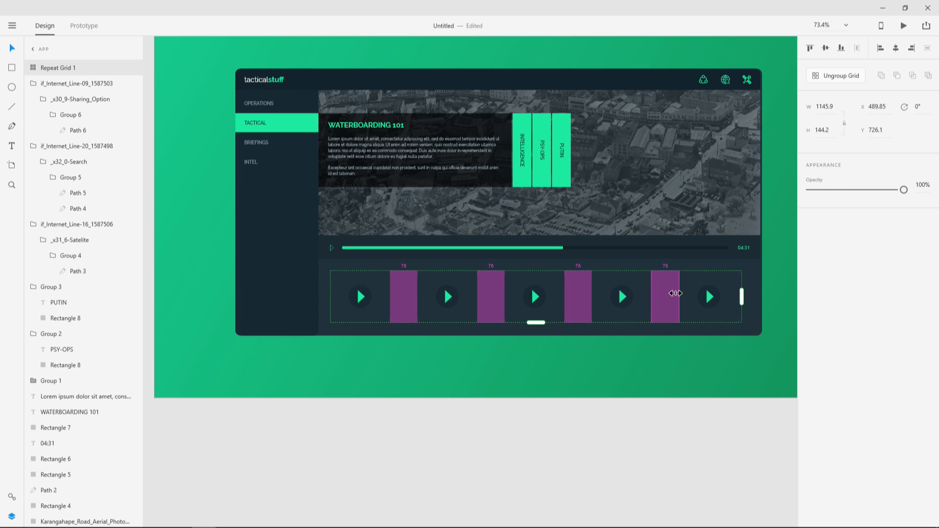
left_click(674, 397)
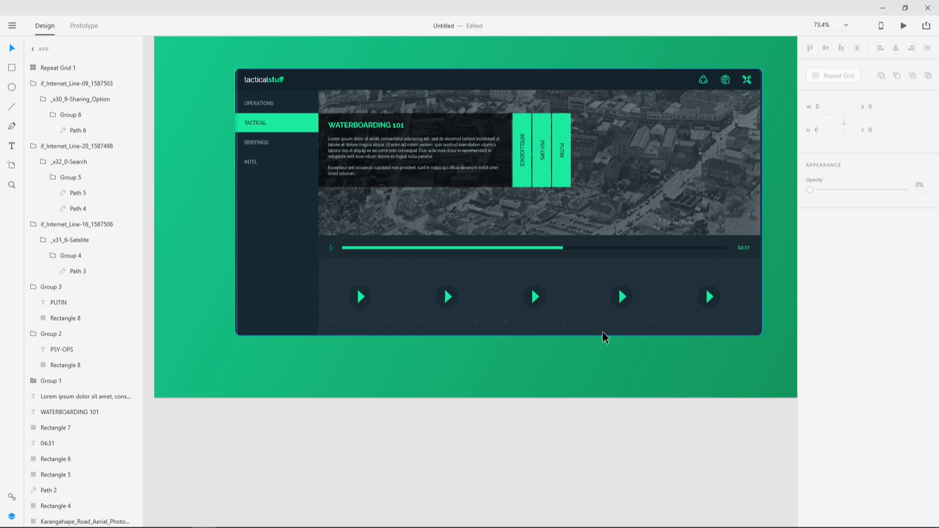
scroll(602, 330, "up", 5)
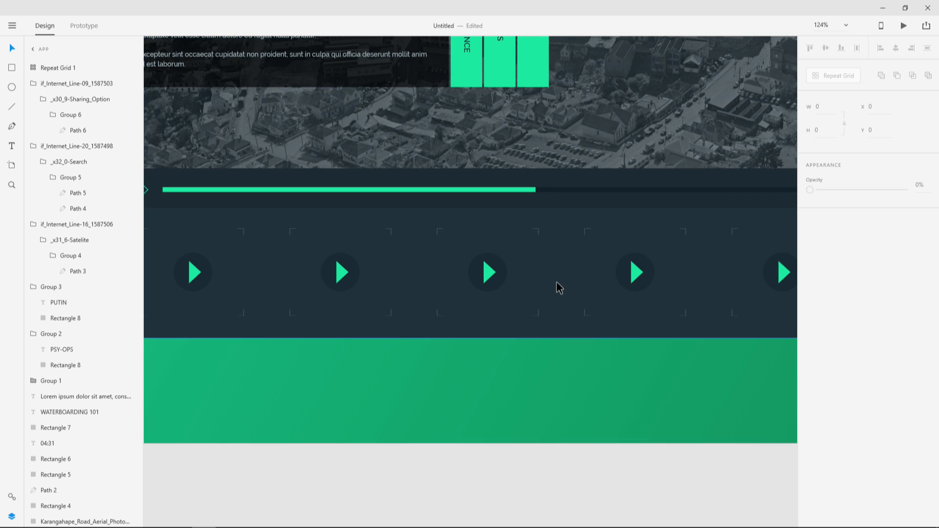
scroll(561, 302, "down", 5)
scroll(582, 281, "up", 10)
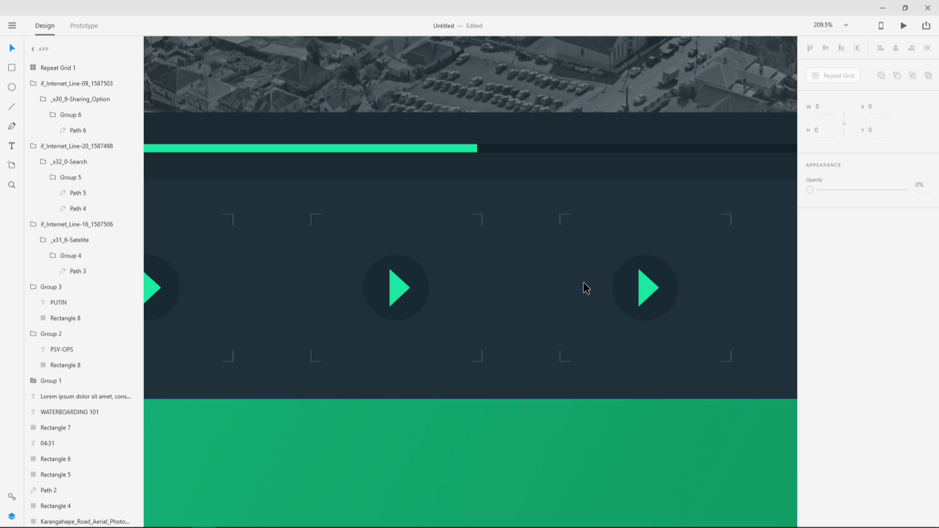
key("ctrl+0")
left_click_drag(576, 233, 556, 301)
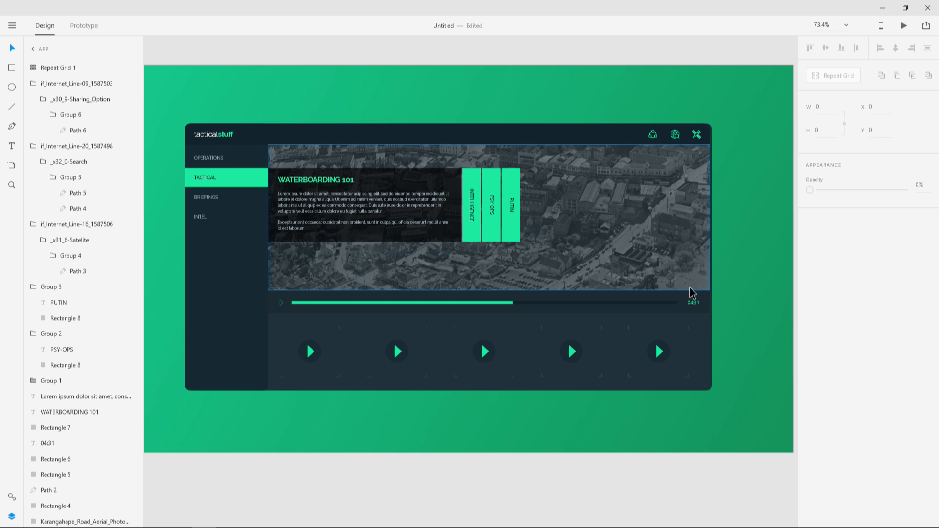
Nudge the main app panel's dark base rectangle 4 px left to X 226.
left_click(709, 338)
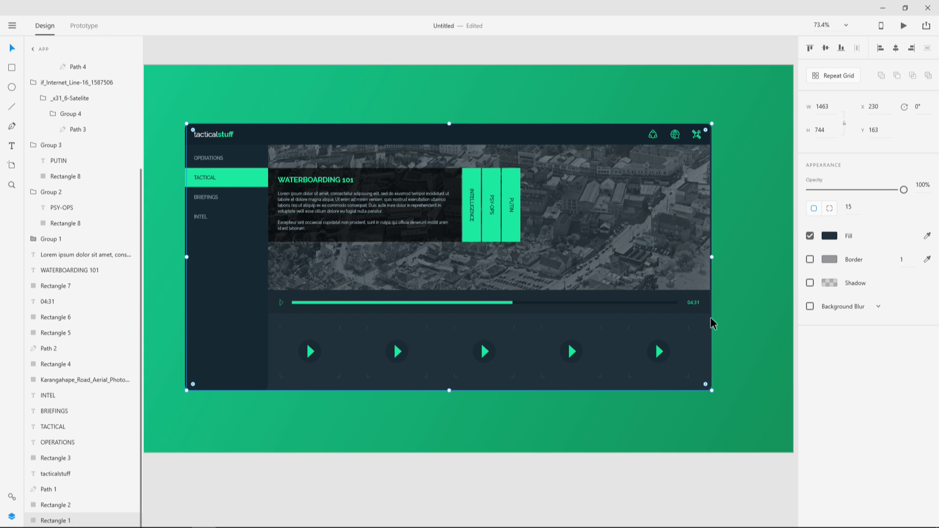
key("Left")
key("Left")
key("Left")
key("Left")
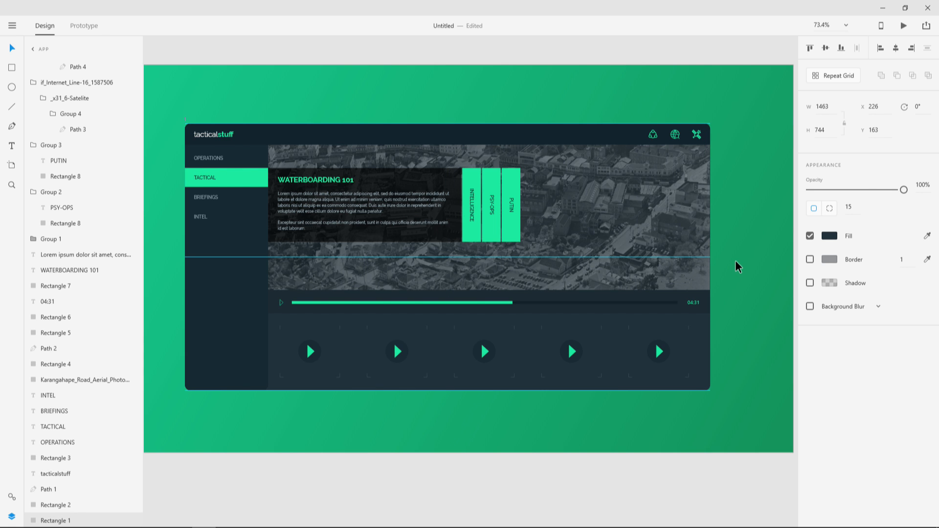
left_click(750, 286)
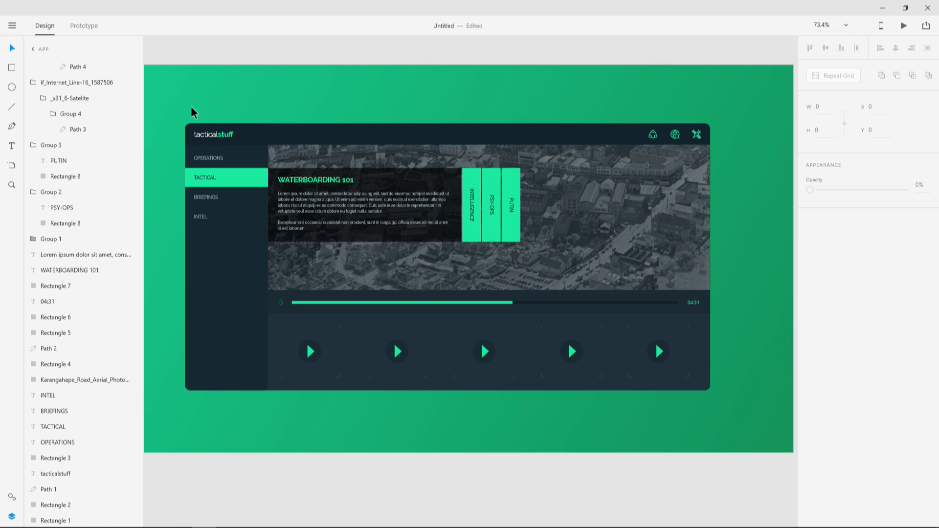
Add a borderless 20 × 75 rectangle as a side tab on the panel's right edge, filled with the saved dark navy swatch.
left_click(11, 68)
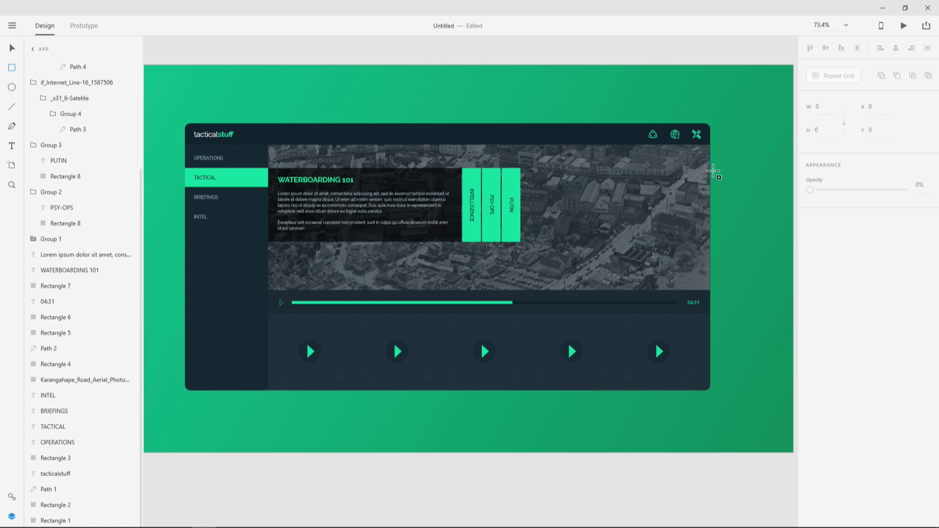
mouse_move(712, 170)
left_mouse_down()
mouse_move(719, 213)
mouse_move(718, 197)
left_mouse_up()
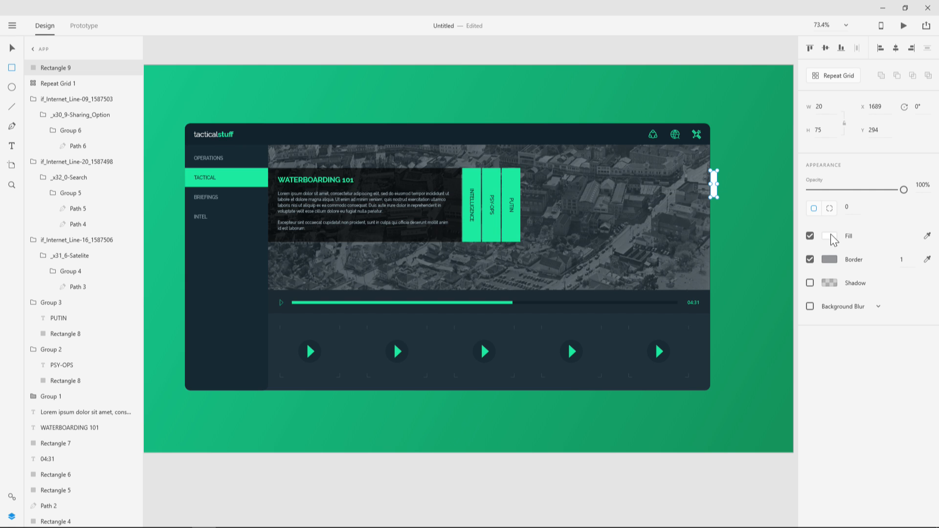
left_click(812, 258)
left_click(830, 235)
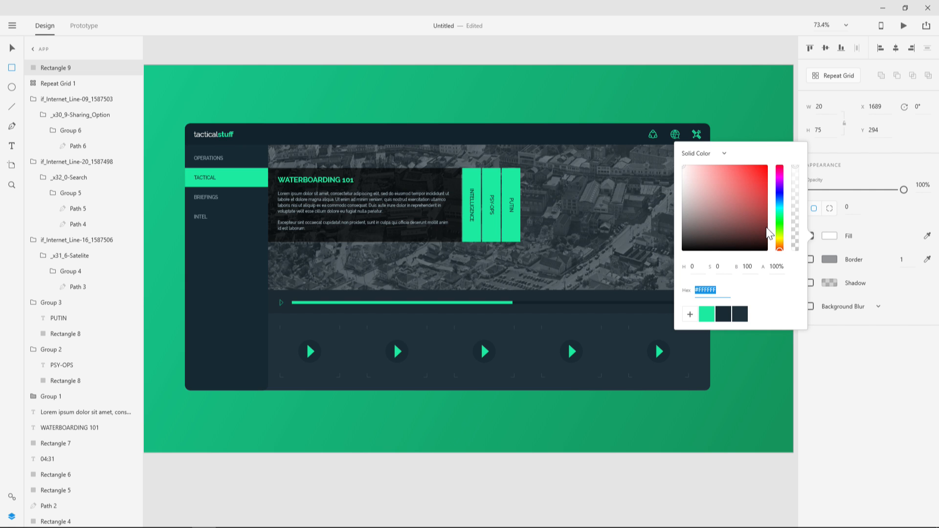
left_click(724, 314)
left_click(736, 468)
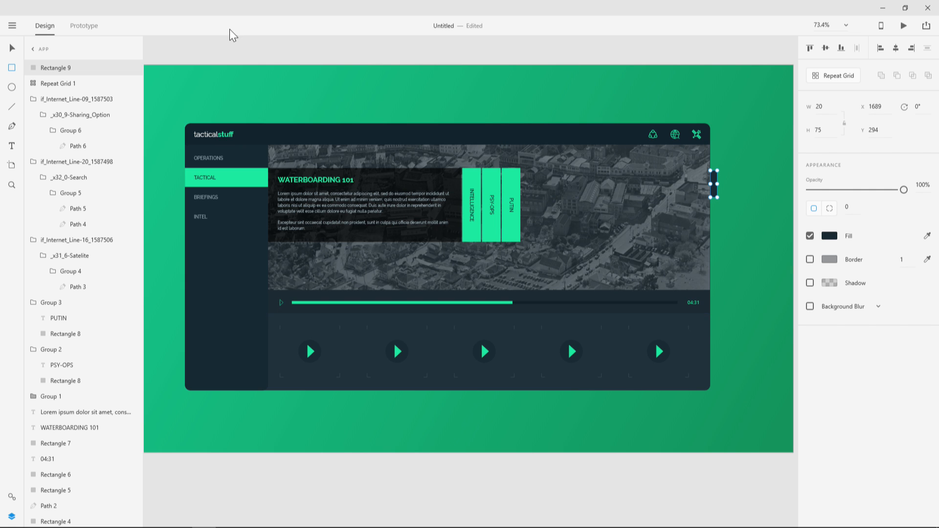
left_click(17, 51)
left_click(193, 50)
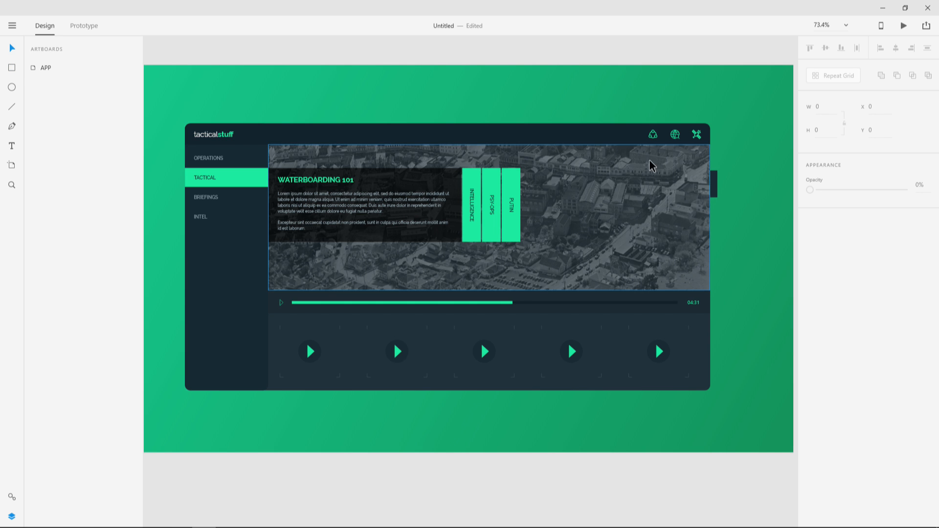
Draw a borderless 6 × 6 circle centred horizontally in the side tab's upper part and fill it with the saved green swatch.
scroll(712, 185, "up", 10)
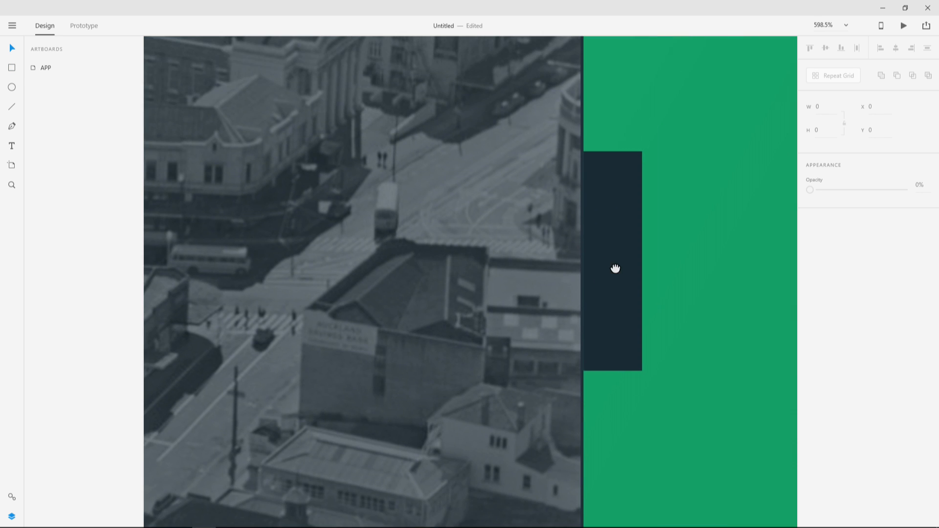
left_click(13, 87)
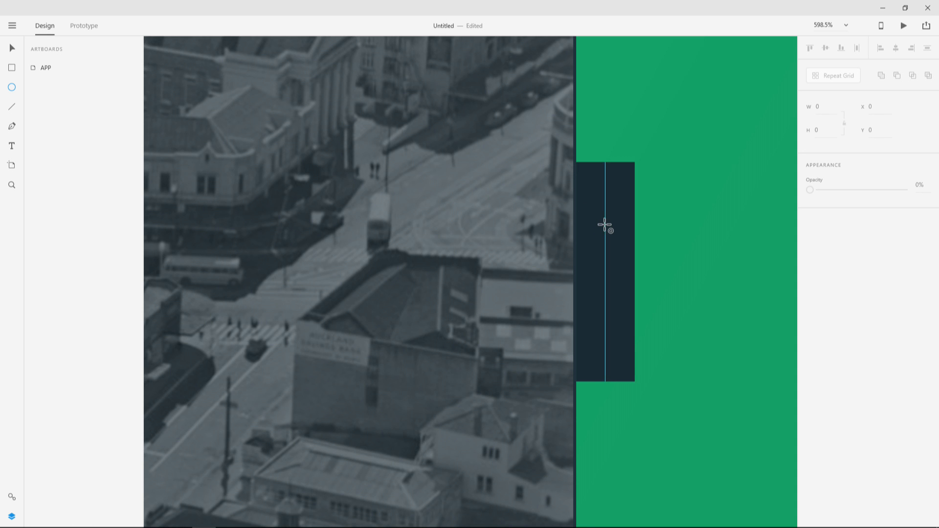
left_click_drag(605, 224, 613, 233)
left_click(809, 237)
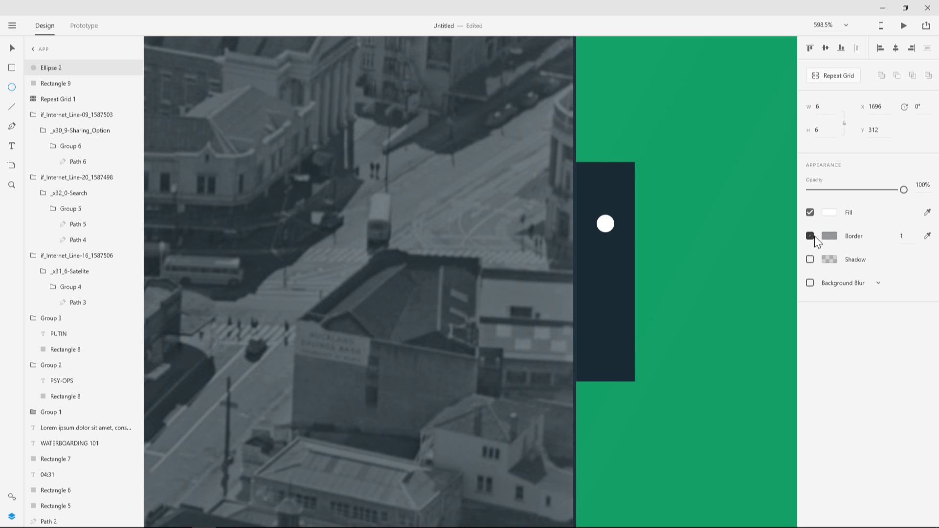
left_click(827, 211)
left_click(706, 291)
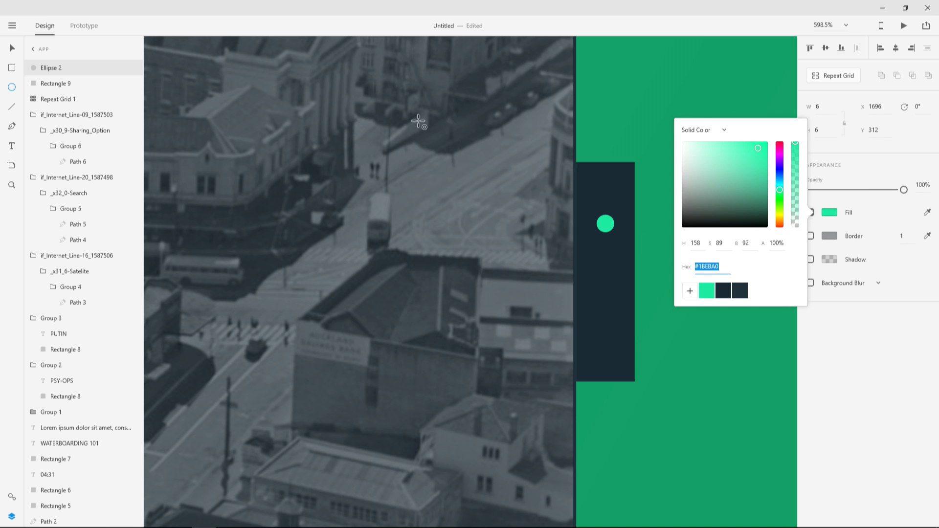
left_click(447, 156)
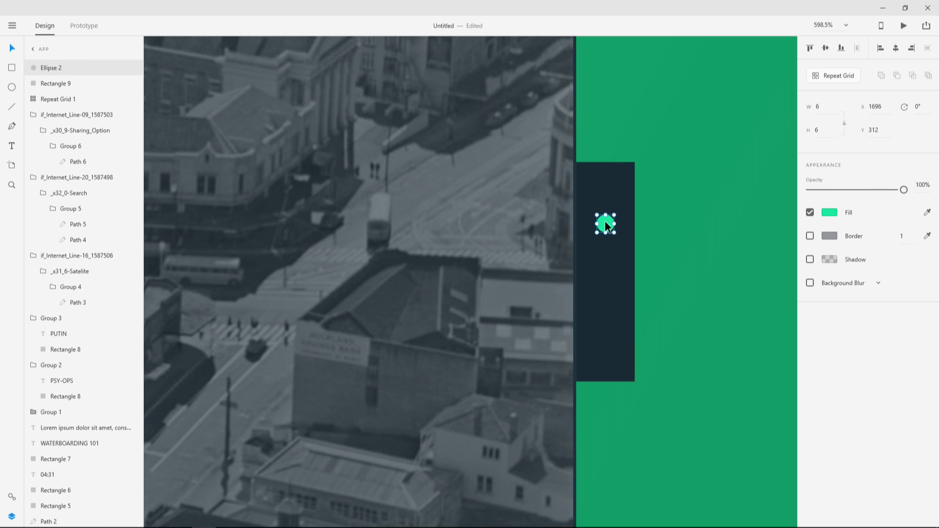
Duplicate the green dot twice into an evenly spaced vertical column of three and move the column down to Y 315.
key("ctrl+d")
left_click_drag(611, 225, 613, 317)
key("ctrl+d")
left_click(606, 264, "shift")
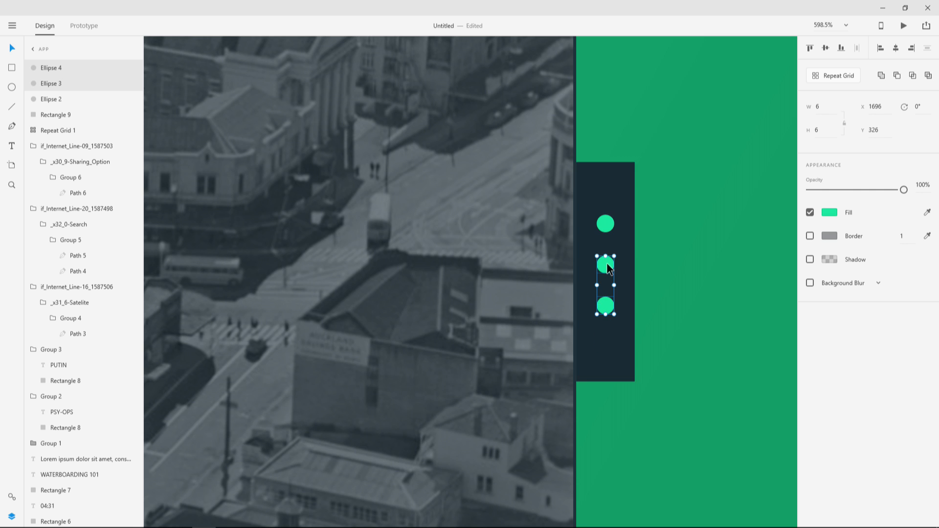
left_click(607, 225, "shift")
left_click_drag(606, 225, 607, 233)
scroll(651, 249, "down", 8)
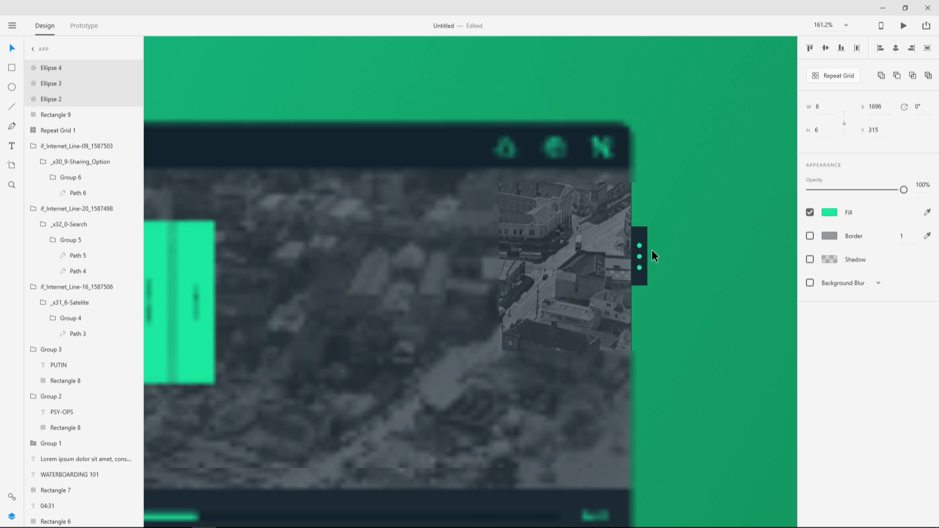
scroll(651, 249, "down", 2)
left_click(691, 274)
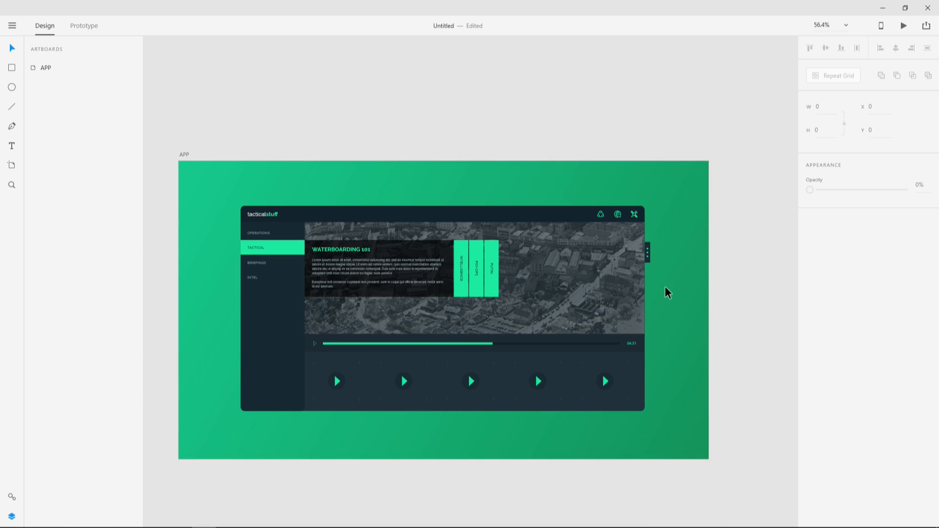
Duplicate the main panel's dark base rectangle in place.
scroll(656, 291, "up", 2)
left_click_drag(632, 291, 685, 272)
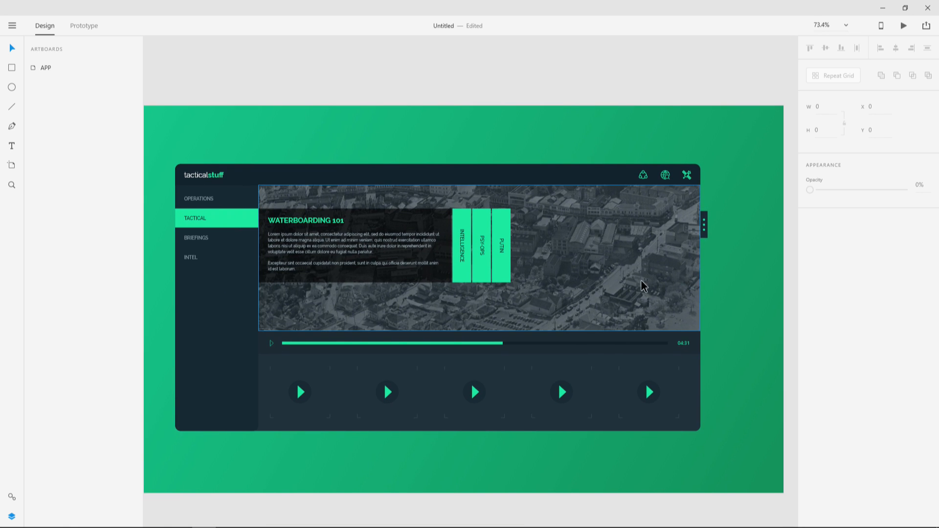
scroll(642, 287, "down", 1)
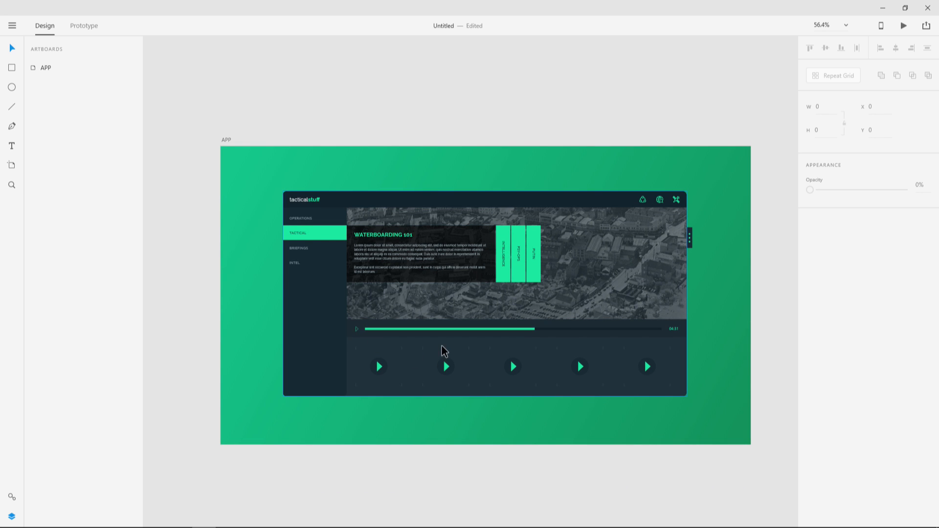
left_click(447, 345)
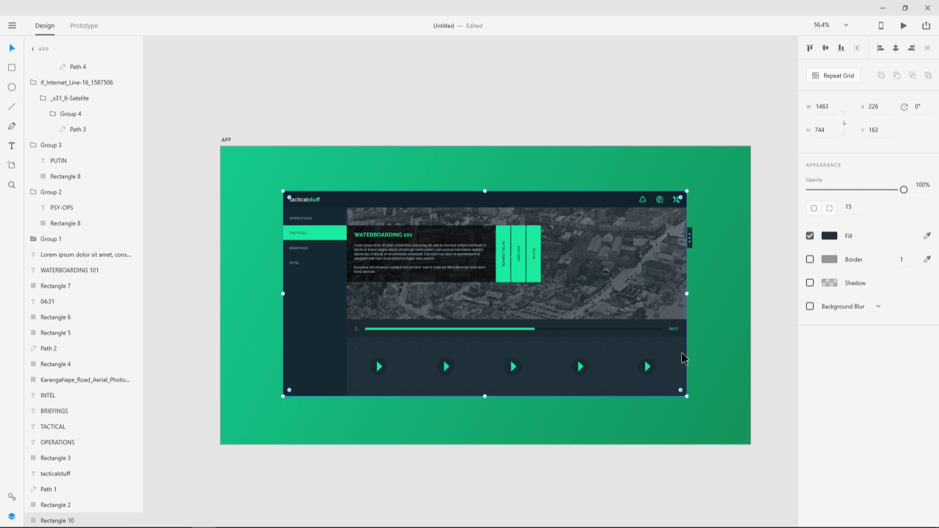
scroll(105, 301, "down", 1)
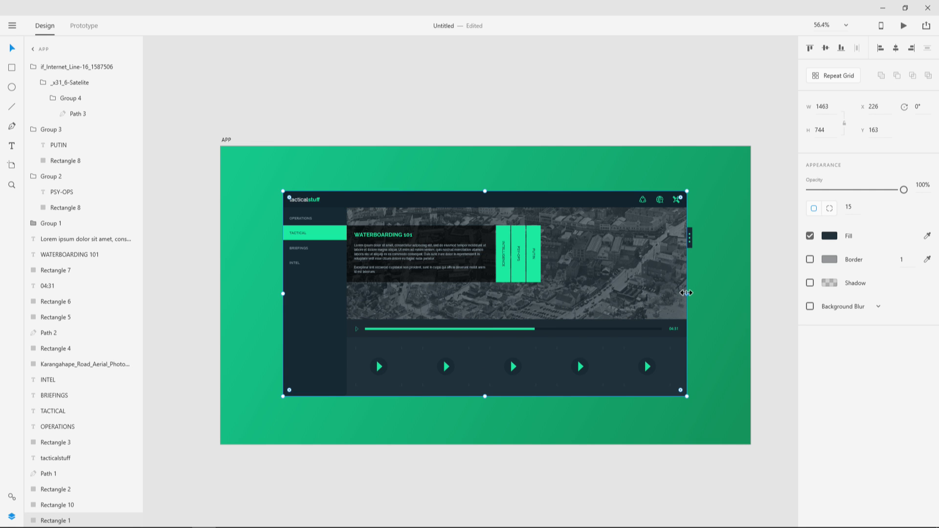
Resize the rearmost panel rectangle symmetrically to 1601 × 626 and lower its opacity to about 52%.
left_click_drag(687, 292, 706, 293)
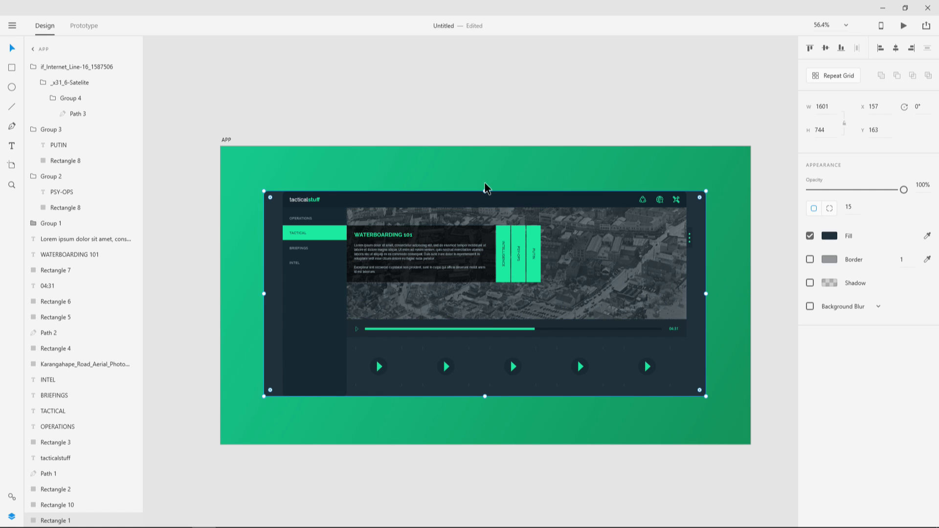
left_click_drag(484, 191, 486, 208)
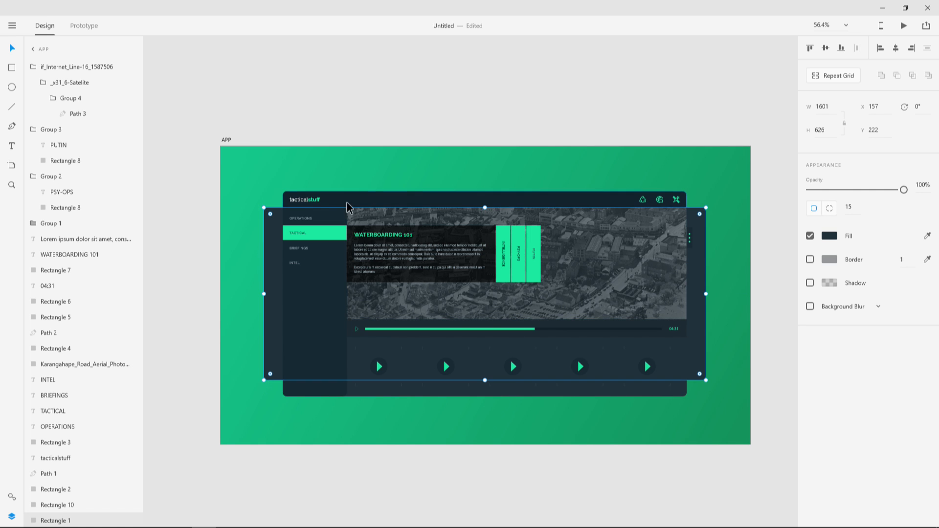
left_click_drag(884, 195, 857, 198)
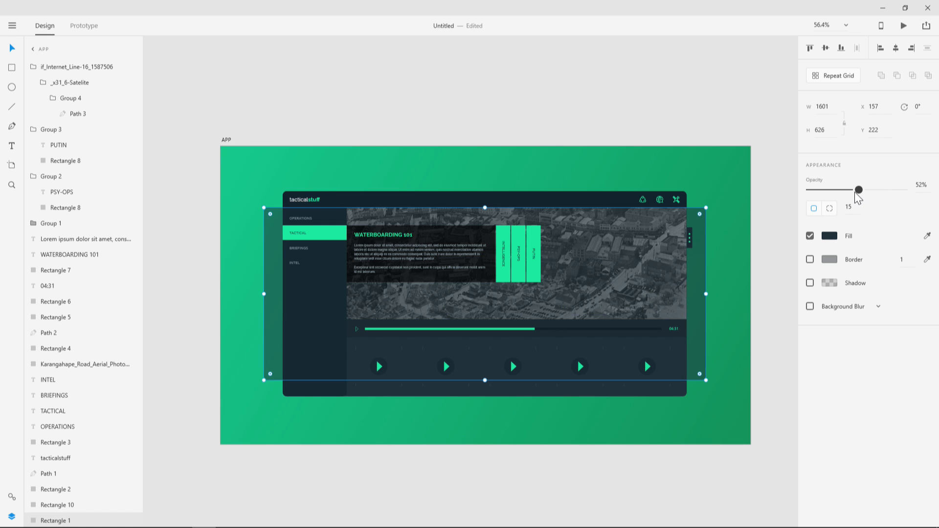
left_click(649, 126)
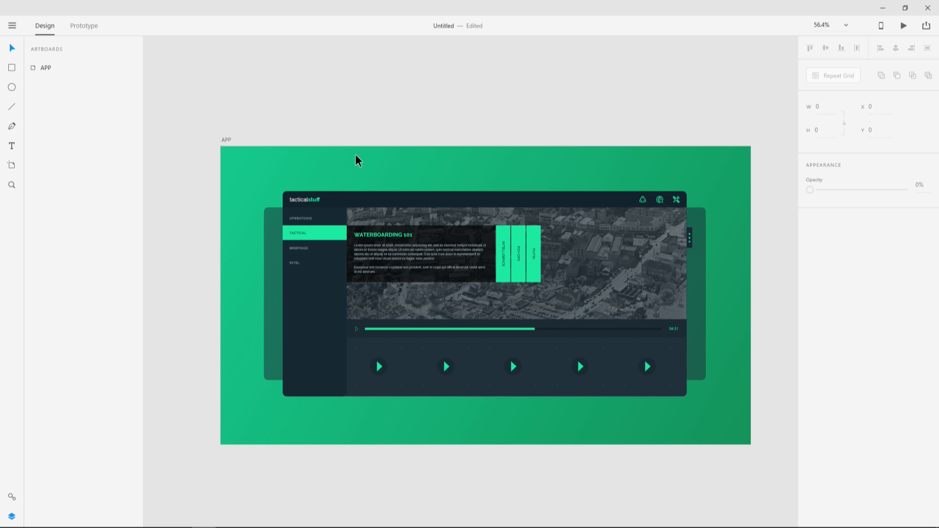
Duplicate the aerial photo behind the information overlay and send the copy to the back of the layer stack.
left_click(603, 272)
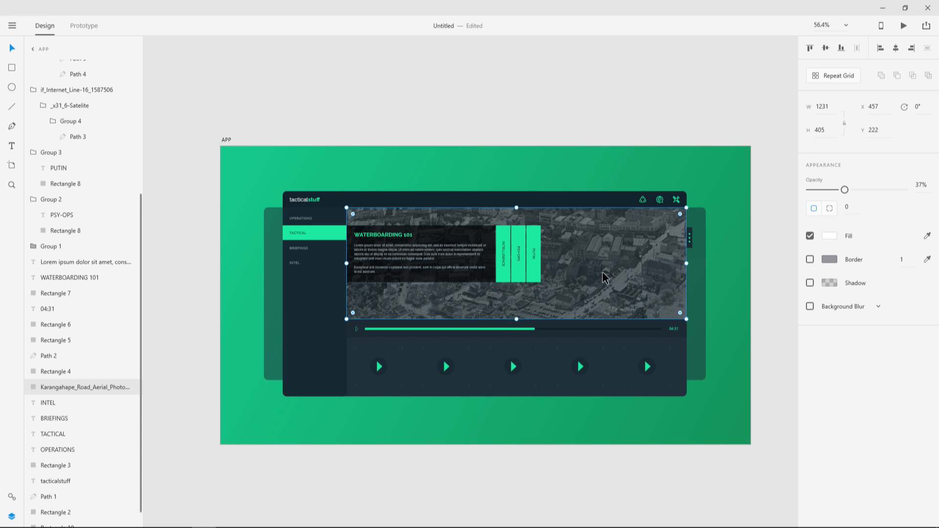
key("ctrl+d")
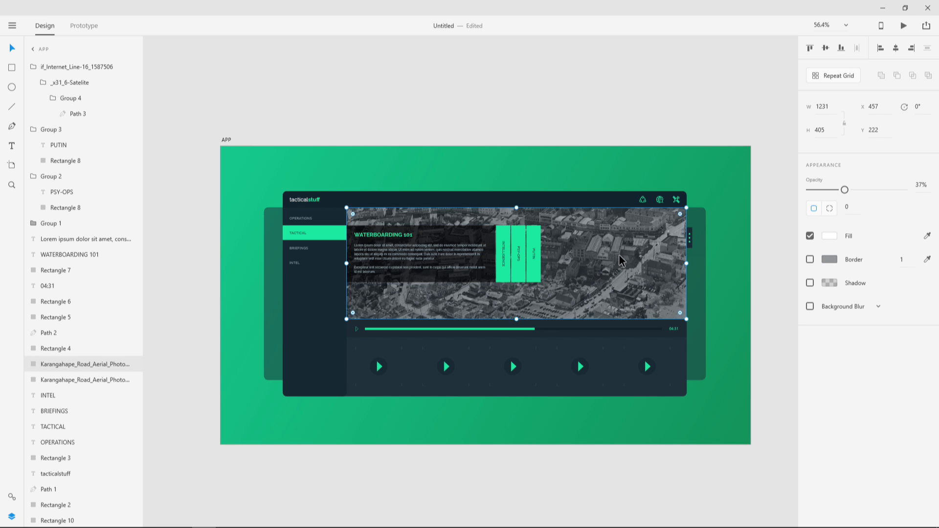
scroll(88, 377, "down", 1)
left_click_drag(71, 372, 63, 504)
left_click(67, 521)
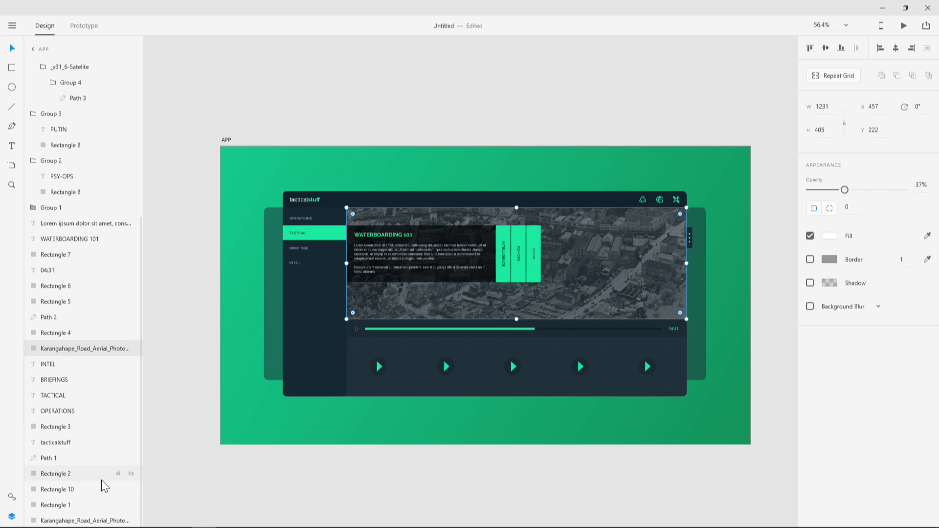
Move the rear photo copy to X 0, Y 0 and enlarge it to 1920 × 1080, covering the whole artboard.
left_click_drag(462, 192, 464, 186)
left_click_drag(540, 195, 360, 159)
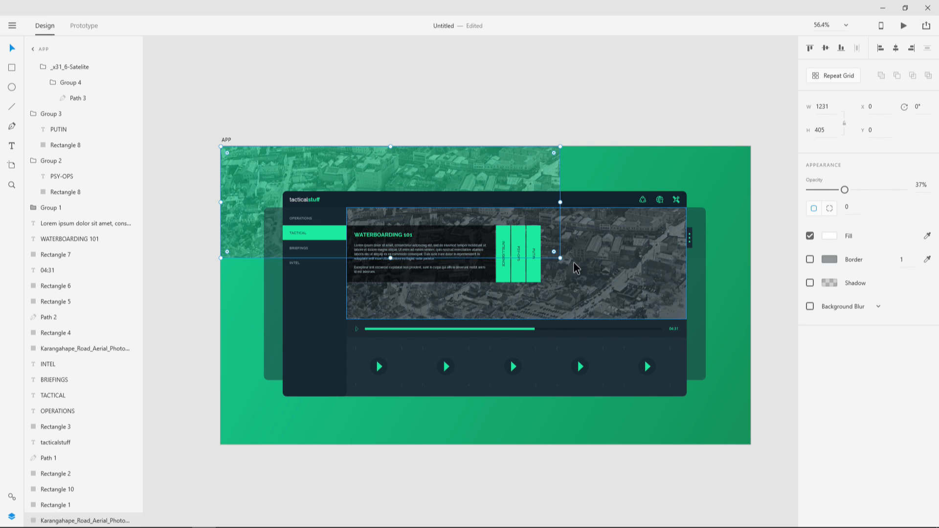
left_click_drag(561, 258, 751, 445)
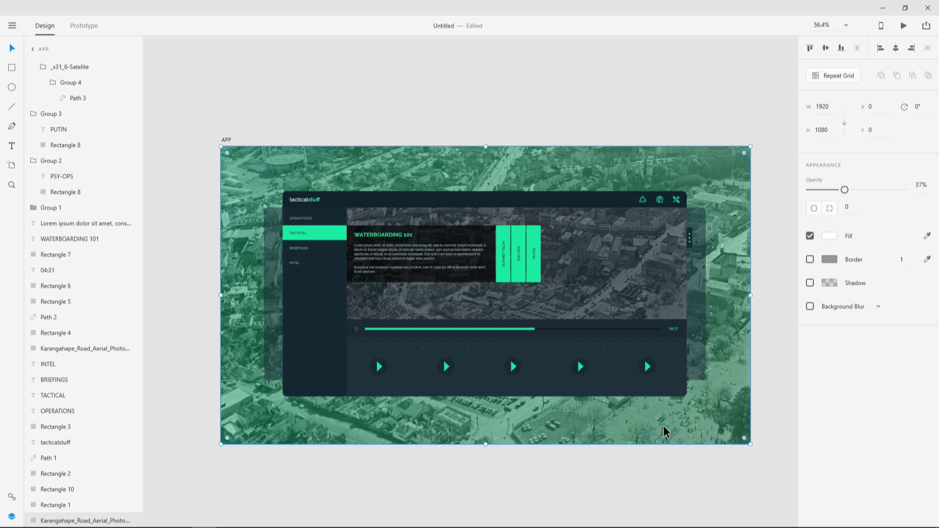
left_click(833, 238)
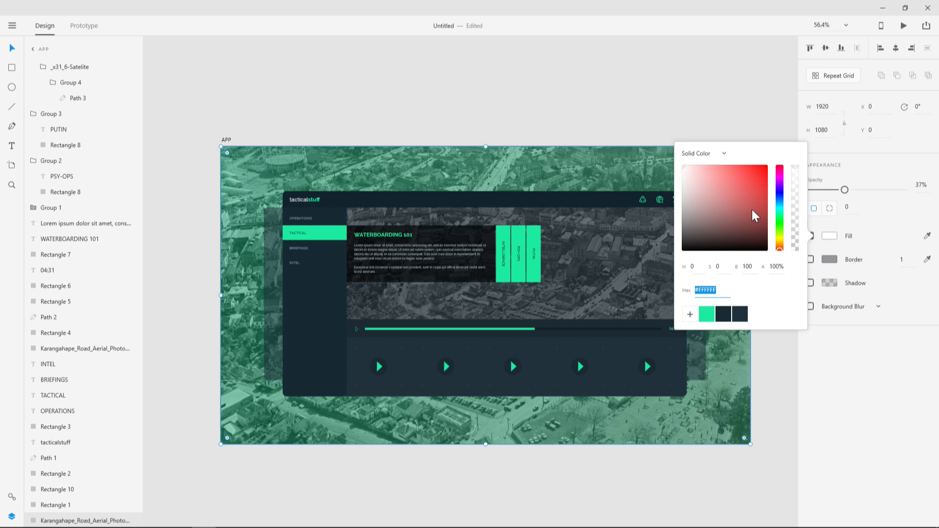
left_click(730, 225)
mouse_move(732, 230)
left_mouse_down()
mouse_move(718, 184)
mouse_move(693, 186)
mouse_move(677, 156)
left_mouse_up()
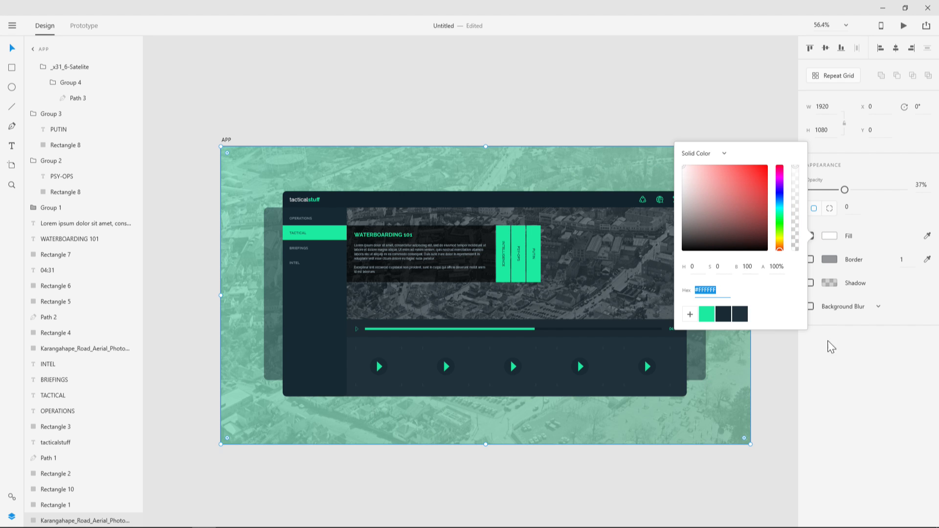
left_click(838, 391)
Give the full-artboard photo a background blur of amount 43, brightness 13 and opacity 53%, with layer opacity 53% and no fill.
left_click(809, 307)
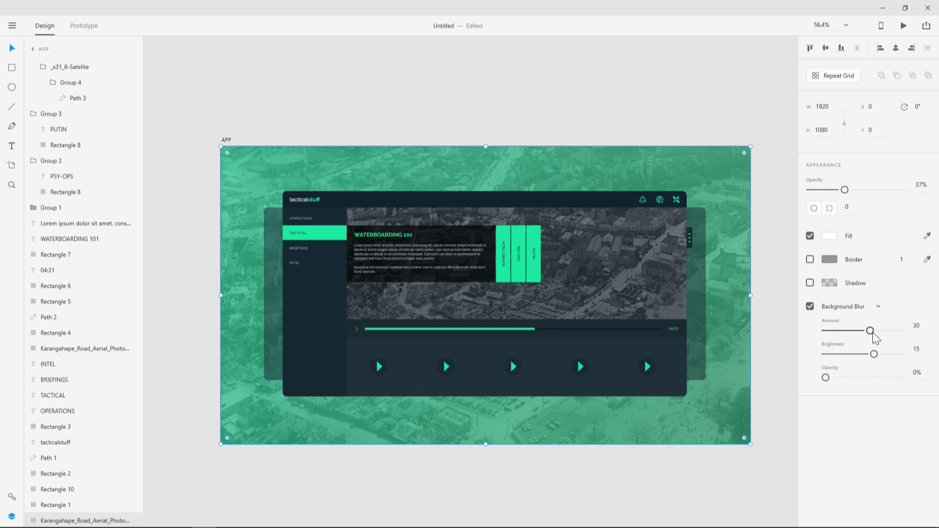
mouse_move(871, 331)
left_mouse_down()
mouse_move(861, 331)
mouse_move(899, 331)
mouse_move(888, 331)
left_mouse_up()
left_click_drag(825, 378, 868, 380)
mouse_move(844, 189)
left_mouse_down()
mouse_move(879, 191)
mouse_move(861, 194)
left_mouse_up()
left_click_drag(874, 353, 874, 356)
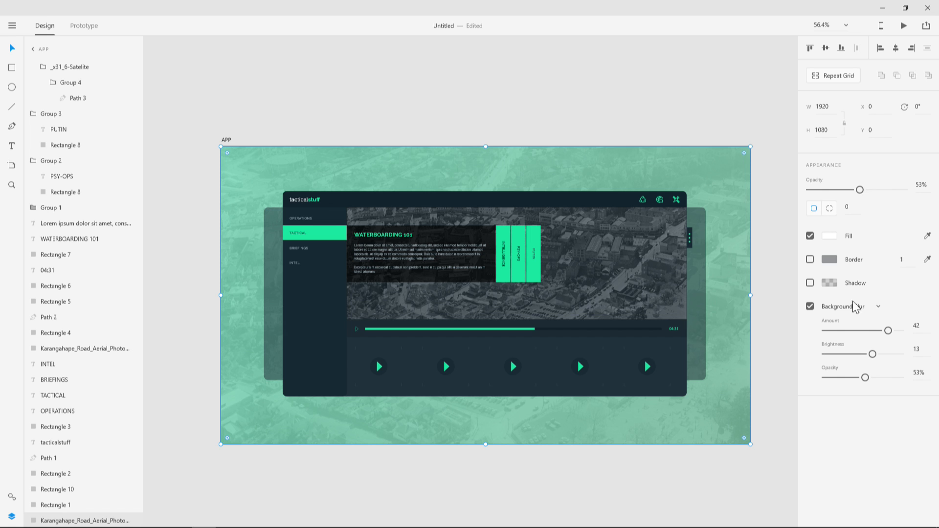
left_click(810, 236)
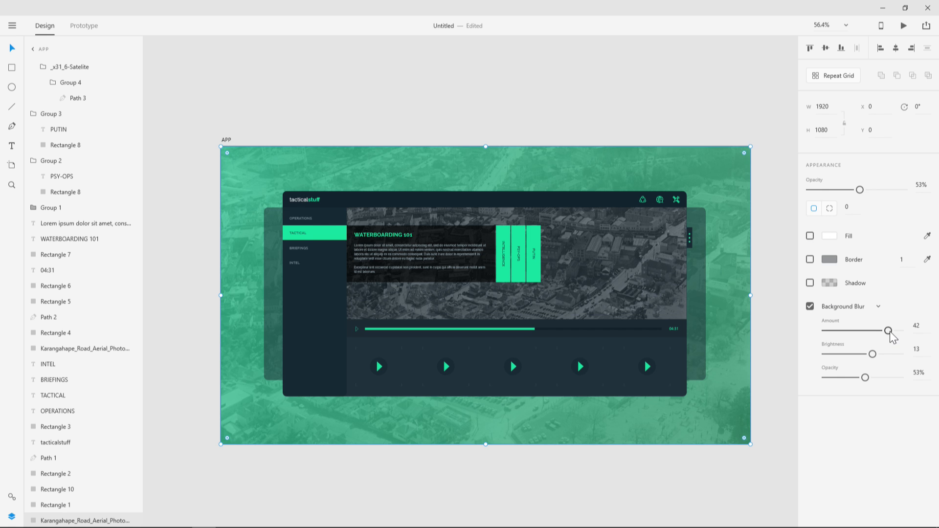
mouse_move(888, 331)
left_mouse_down()
mouse_move(910, 334)
mouse_move(890, 332)
left_mouse_up()
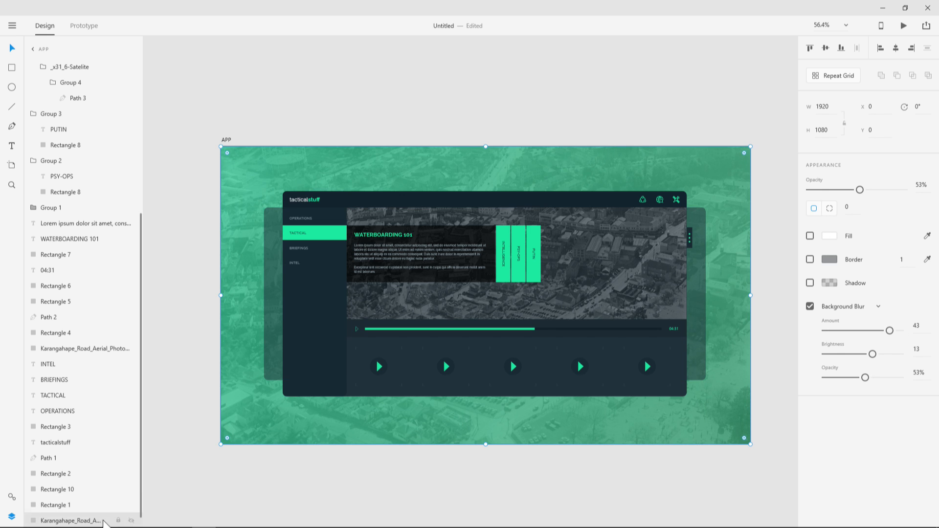
Set the opacity of the bottommost aerial photo layer to 38%.
scroll(104, 523, "down", 1)
left_click(101, 521)
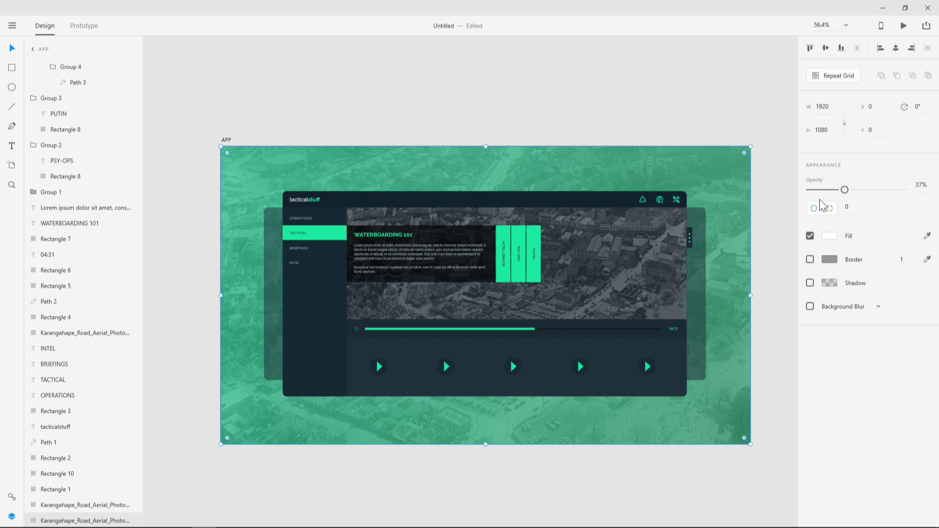
mouse_move(845, 190)
left_mouse_down()
mouse_move(867, 191)
mouse_move(850, 190)
left_mouse_up()
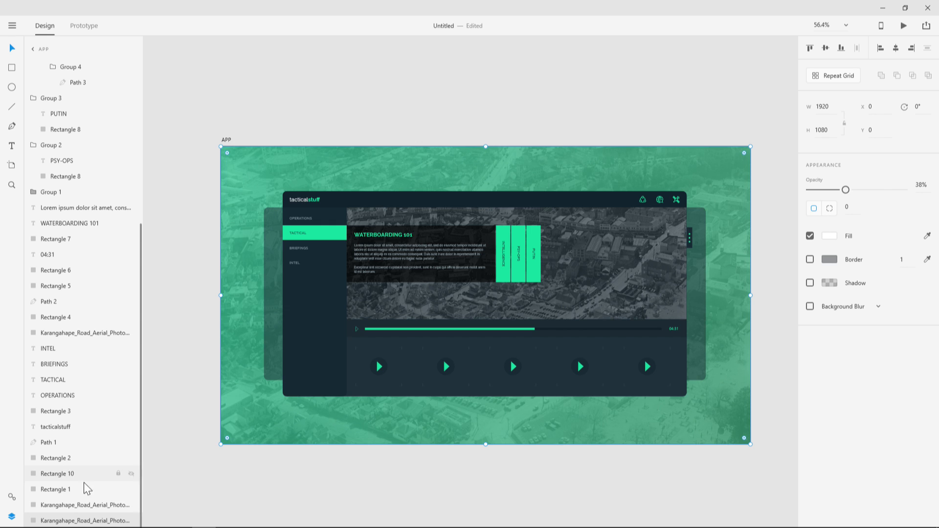
Set the blurred background photo's blur amount to 15 and raise its layer opacity to 100%.
left_click(85, 506)
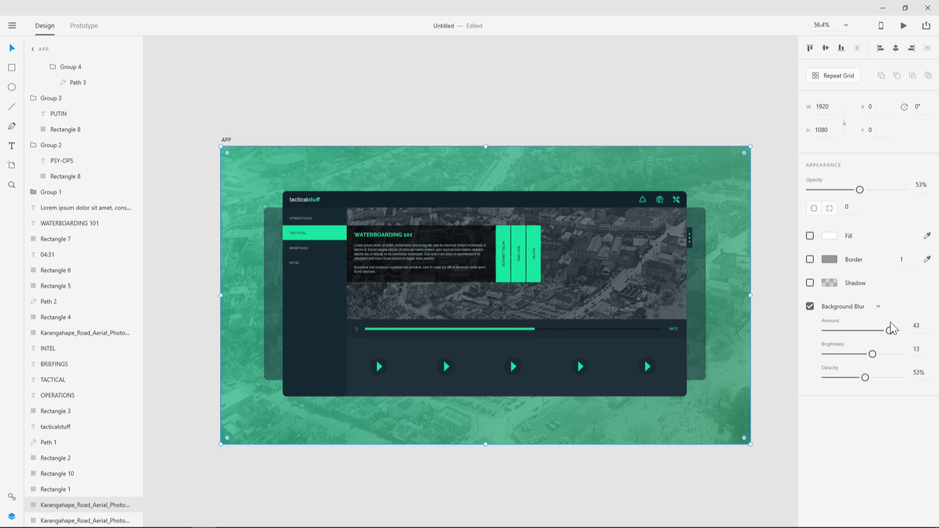
left_click_drag(888, 330, 922, 328)
scroll(660, 283, "up", 5)
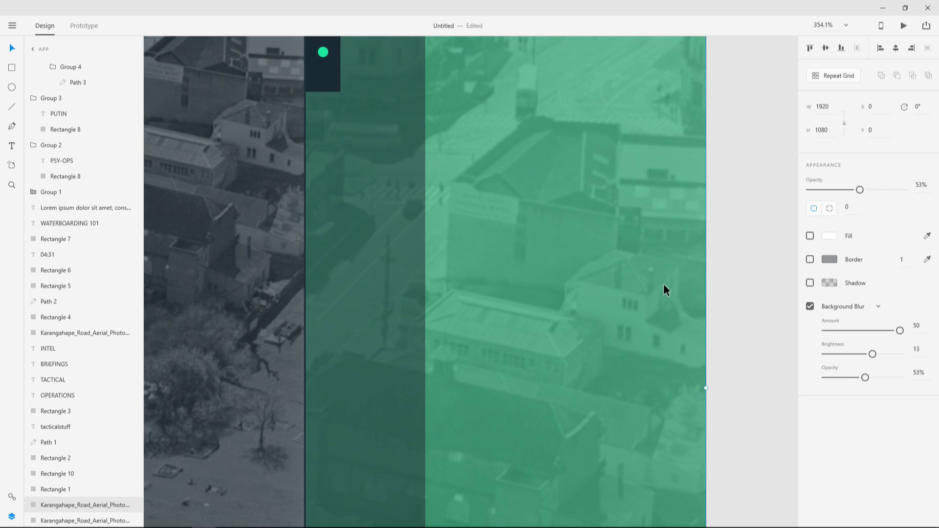
left_click_drag(899, 330, 846, 328)
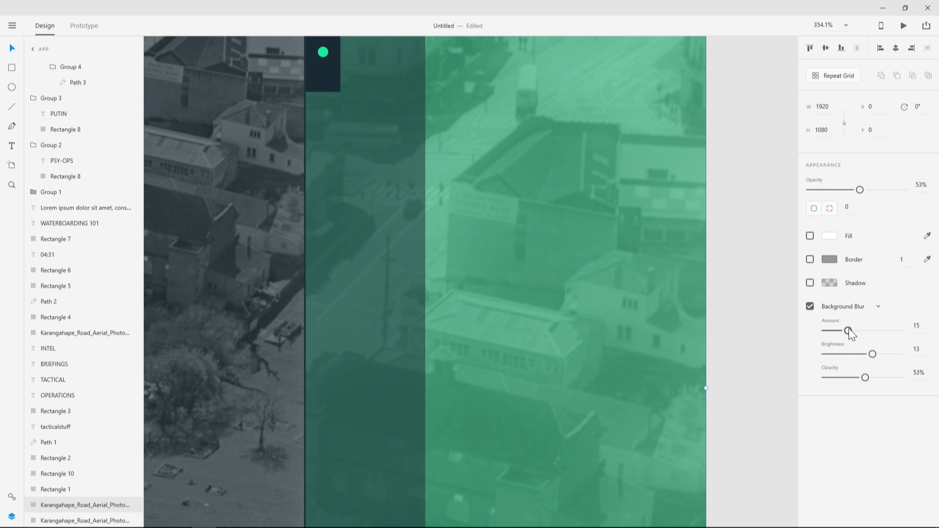
left_click_drag(860, 190, 881, 190)
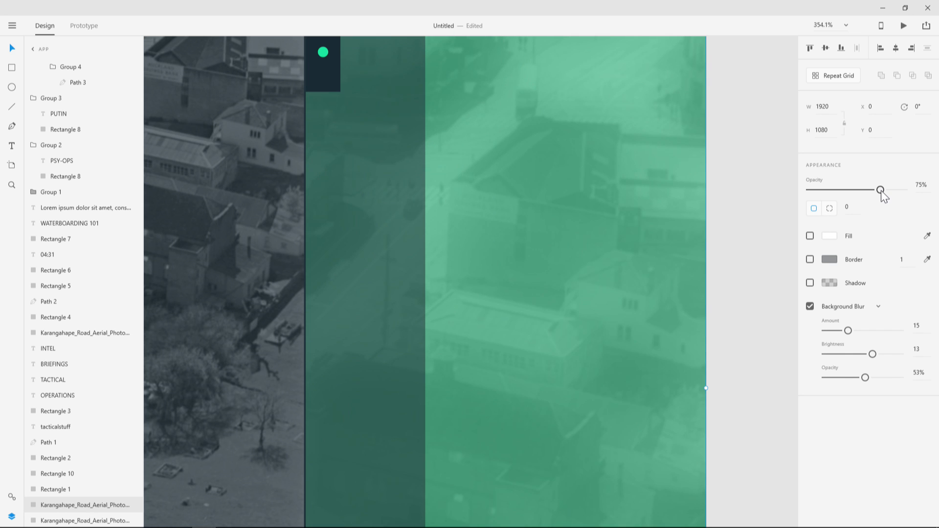
scroll(559, 278, "down", 10)
left_click_drag(519, 279, 666, 275)
left_click_drag(881, 190, 910, 190)
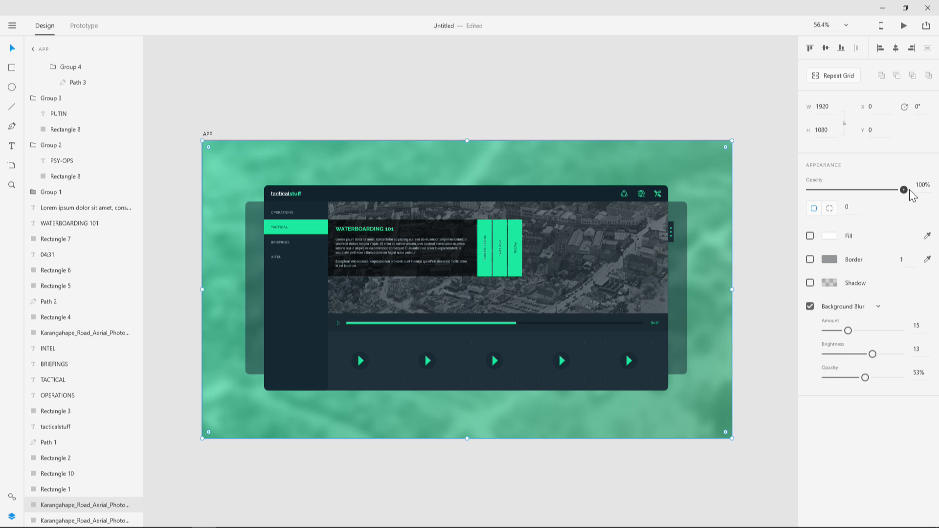
left_click(757, 330)
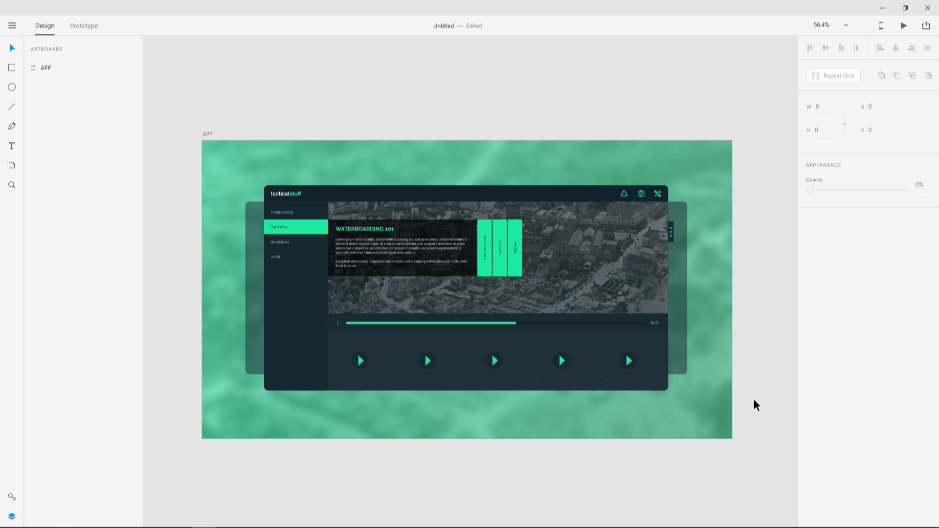
Set the background photo's blur brightness to 22 and its blur opacity to 46%.
left_click(712, 420)
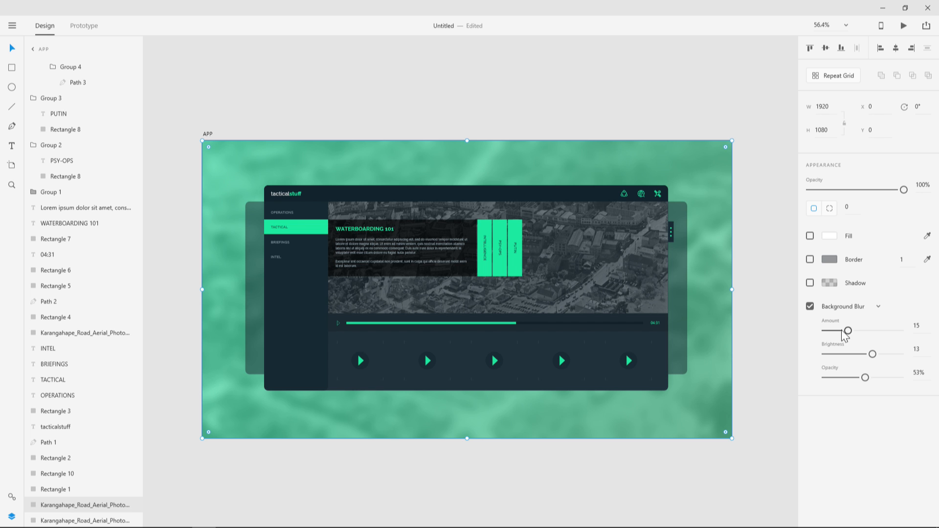
left_click_drag(872, 355, 861, 386)
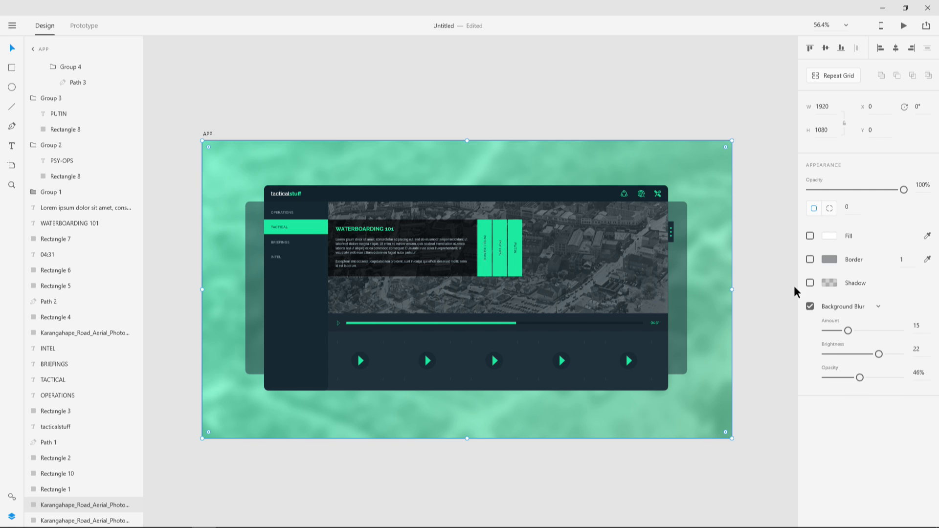
left_click(771, 291)
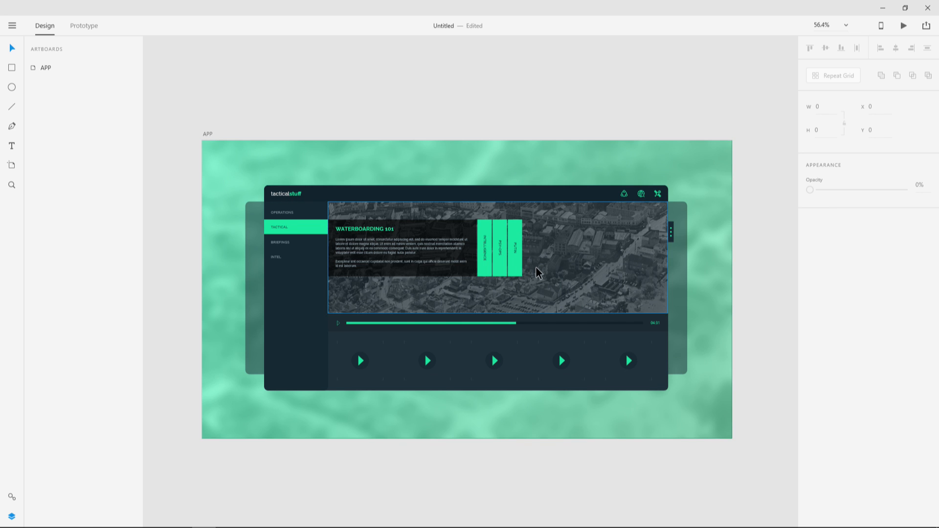
scroll(537, 270, "up", 1)
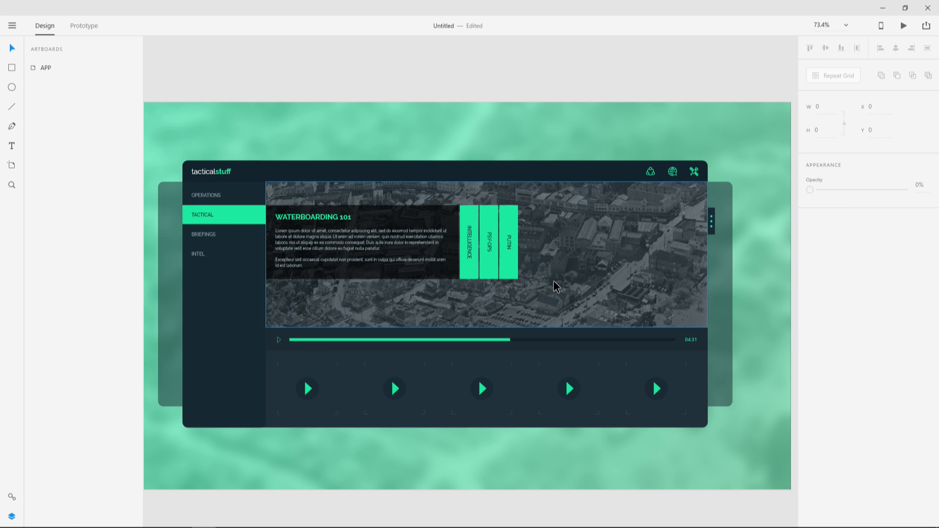
scroll(537, 263, "down", 1)
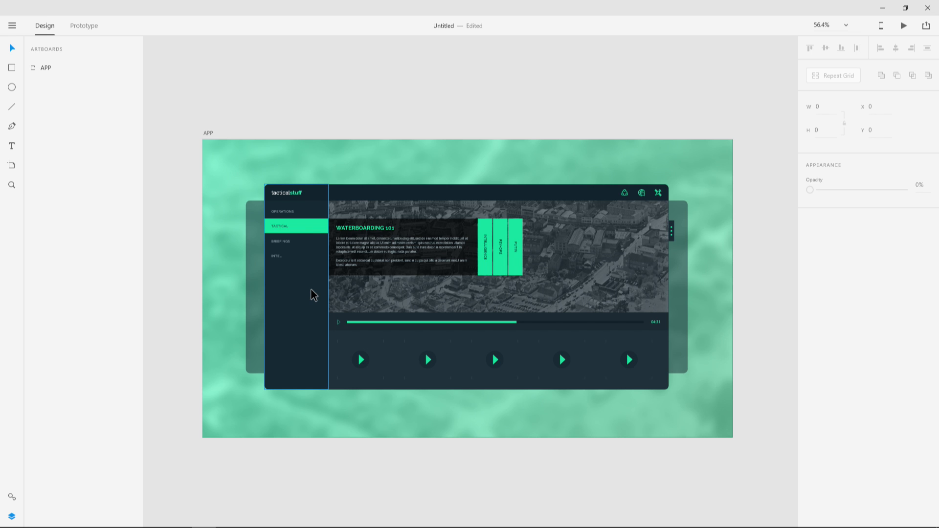
Duplicate the outlined play triangle beside the progress bar and enlarge the copy to about 25 × 47.
double_click(362, 362)
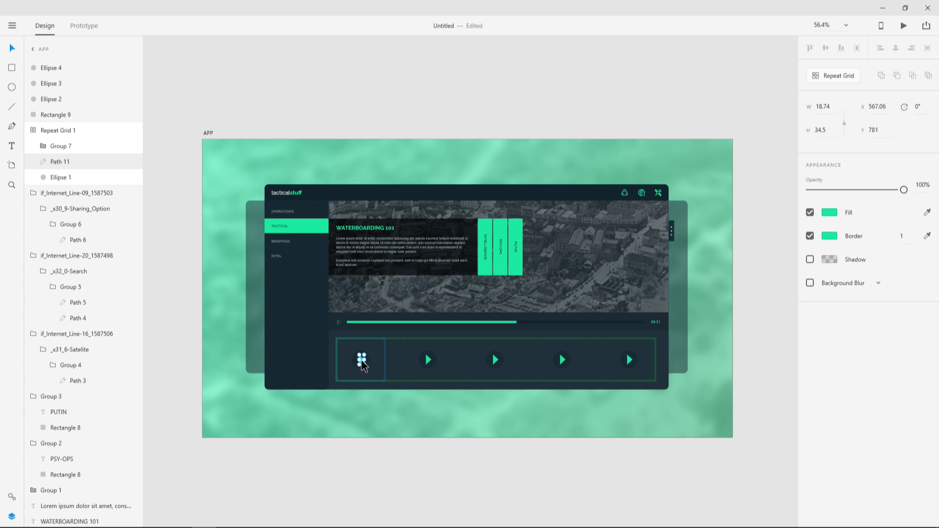
left_click(338, 322)
scroll(340, 328, "up", 5)
key("ctrl+d")
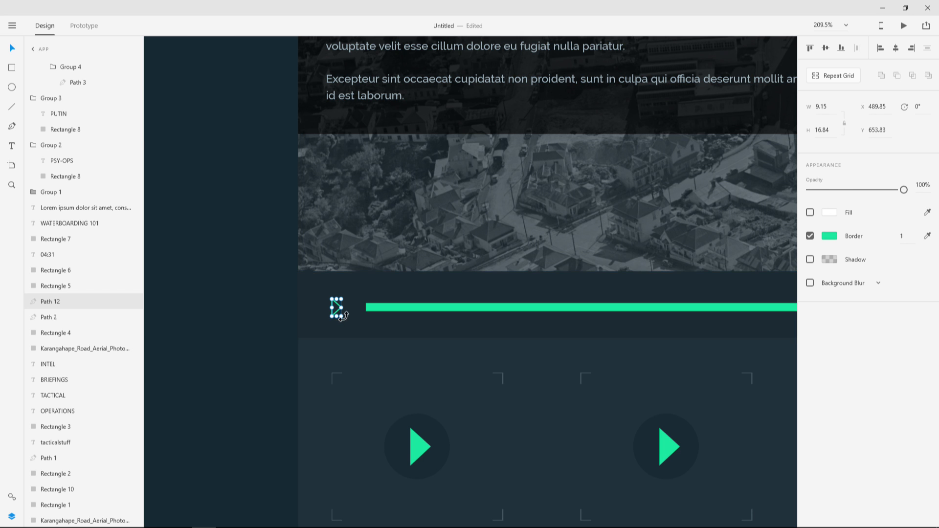
left_click_drag(344, 321, 358, 348)
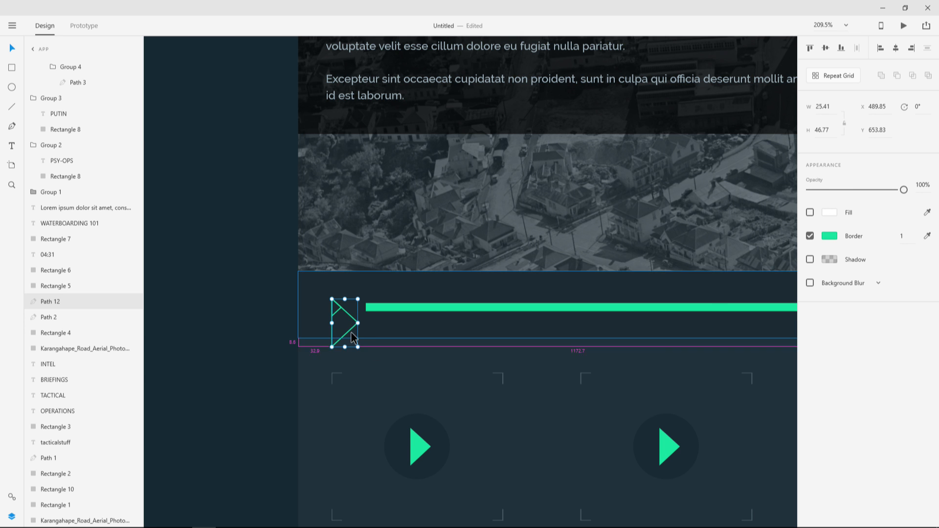
Move the enlarged triangle onto the background left of the panels and give it a solid dark #192B34 fill without a border.
scroll(345, 325, "down", 5)
left_click_drag(350, 337, 197, 269)
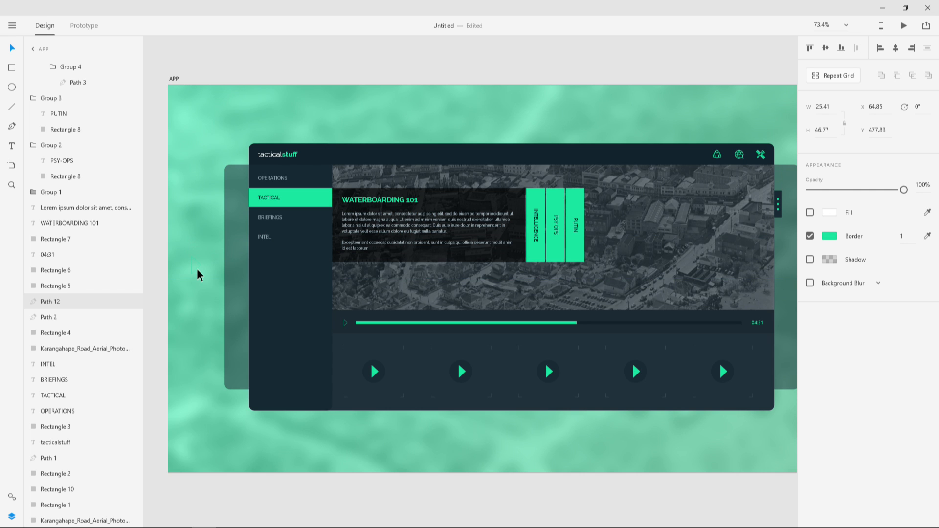
left_click(809, 237)
left_click(810, 212)
left_click(829, 212)
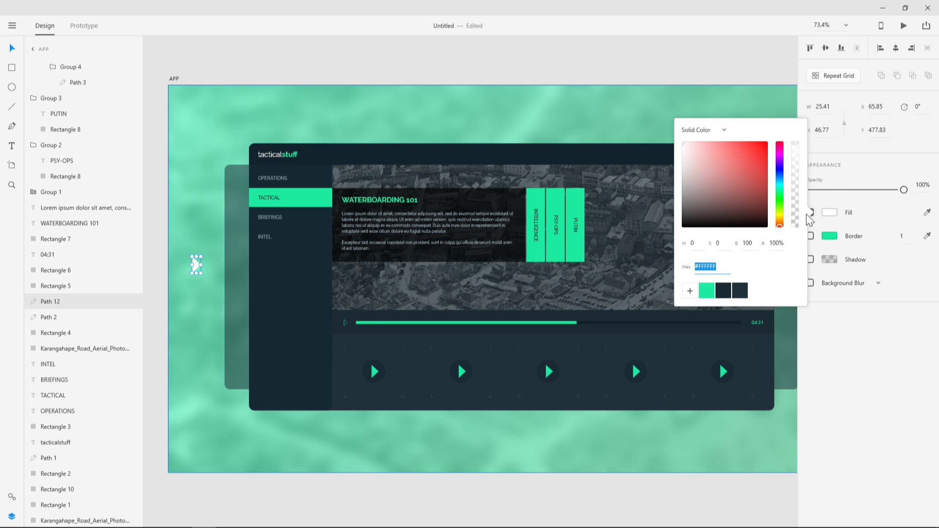
left_click(723, 290)
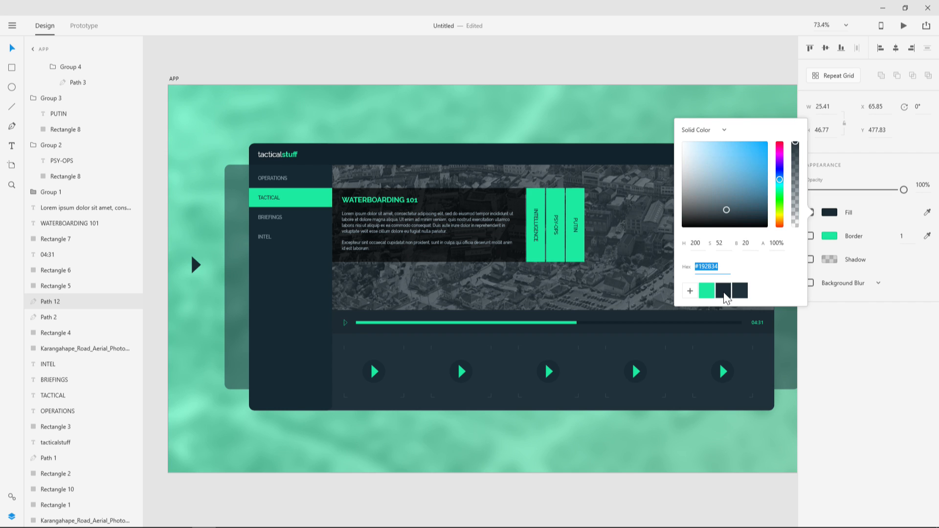
Move the dark arrow to the right of the panels, vertically centred on the artboard, and enlarge it to about 29 × 53.
left_click(12, 46)
left_click_drag(412, 254, 340, 273)
scroll(204, 277, "down", 3)
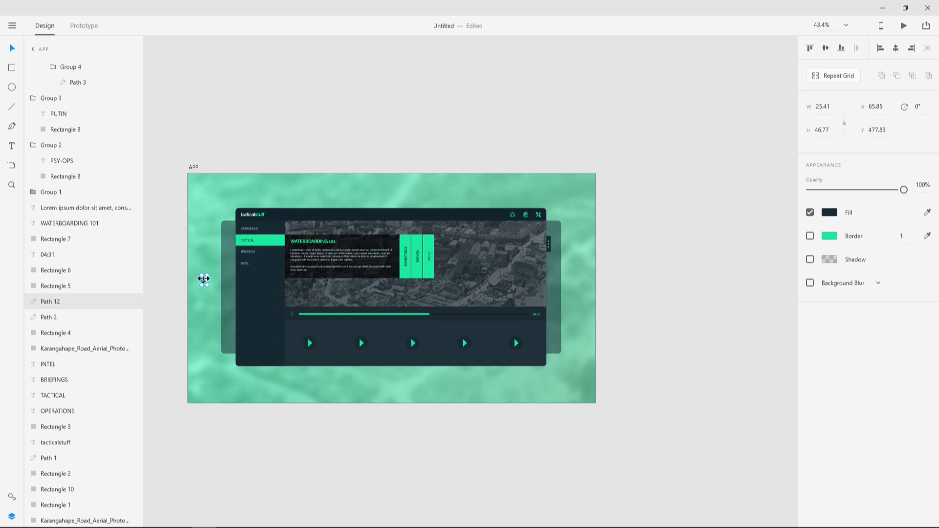
left_click_drag(204, 283, 581, 283)
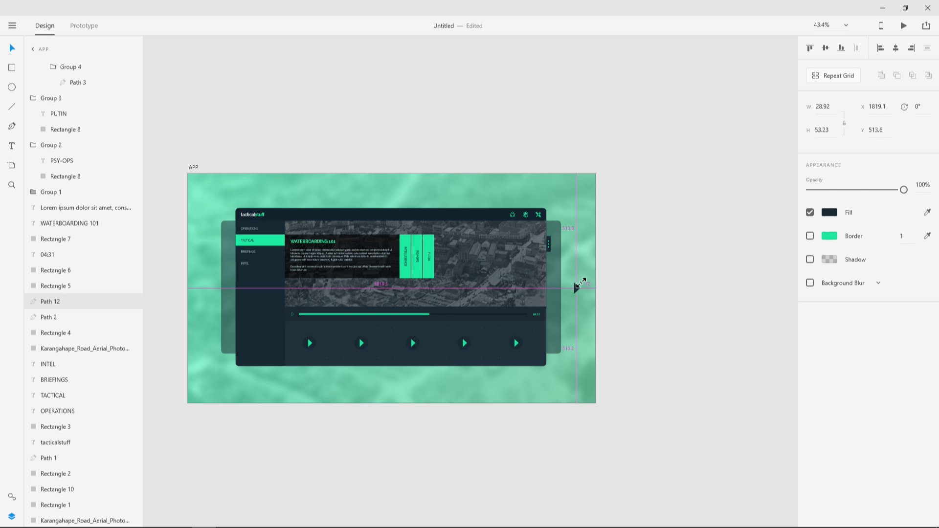
left_click(629, 279)
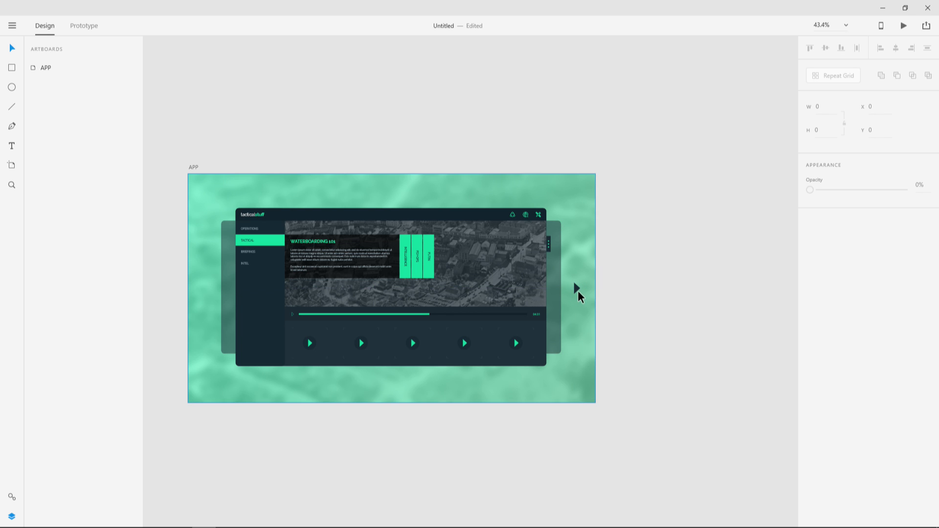
Duplicate the right arrow and place the copy left of the panels at the same height, at about X 71.
left_click(576, 292)
key("ctrl+d")
left_click_drag(577, 291, 207, 298)
scroll(206, 299, "up", 5)
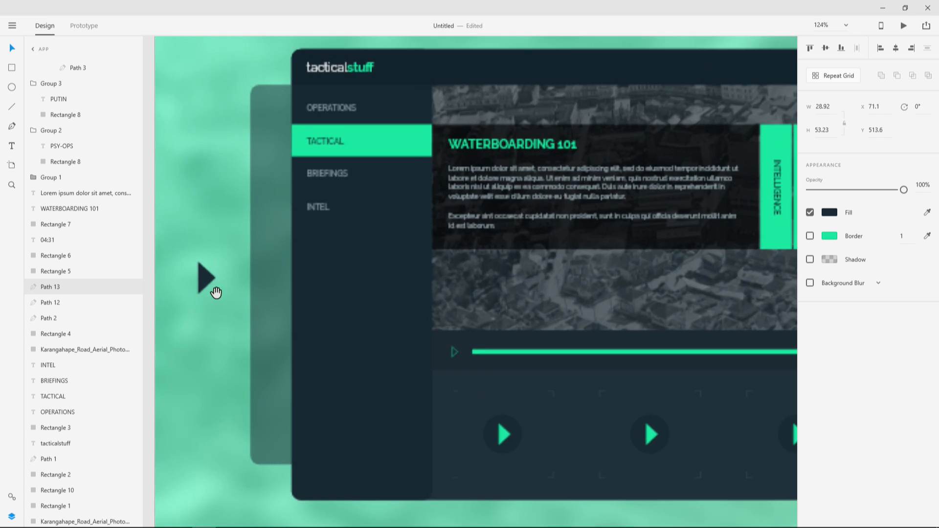
Flip the left arrow copy horizontally so it points away from the panels, about 28 wide.
left_click_drag(344, 272, 310, 272)
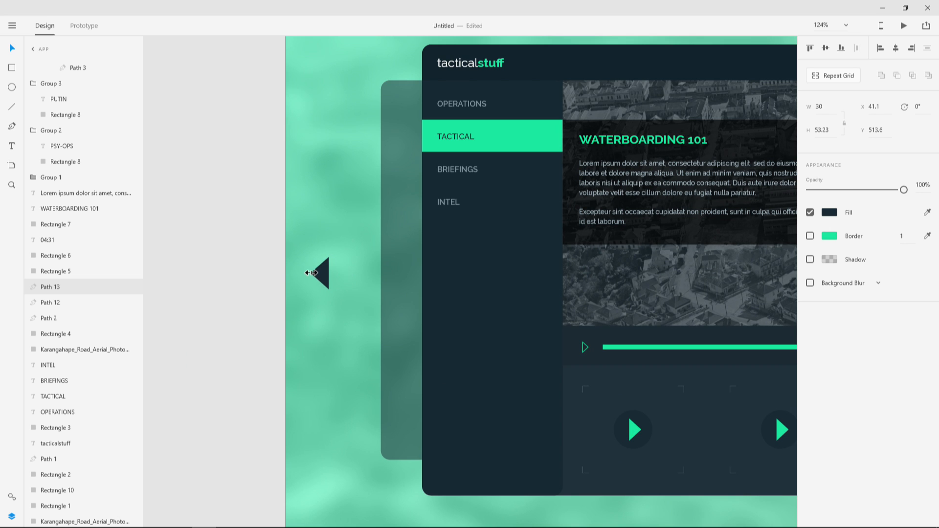
left_click(253, 268)
scroll(597, 301, "down", 6)
left_click_drag(643, 291, 440, 292)
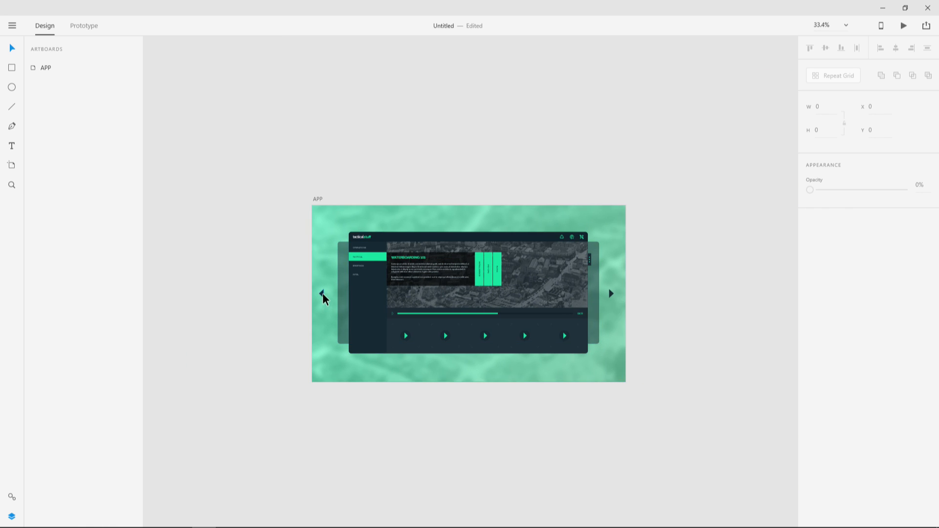
Nudge the left arrow to the right to about X 55, matching the right arrow's distance from the panels.
left_click(322, 294)
key("Right")
key("Right")
key("Right")
key("Right")
key("Right")
key("Right")
key("Right")
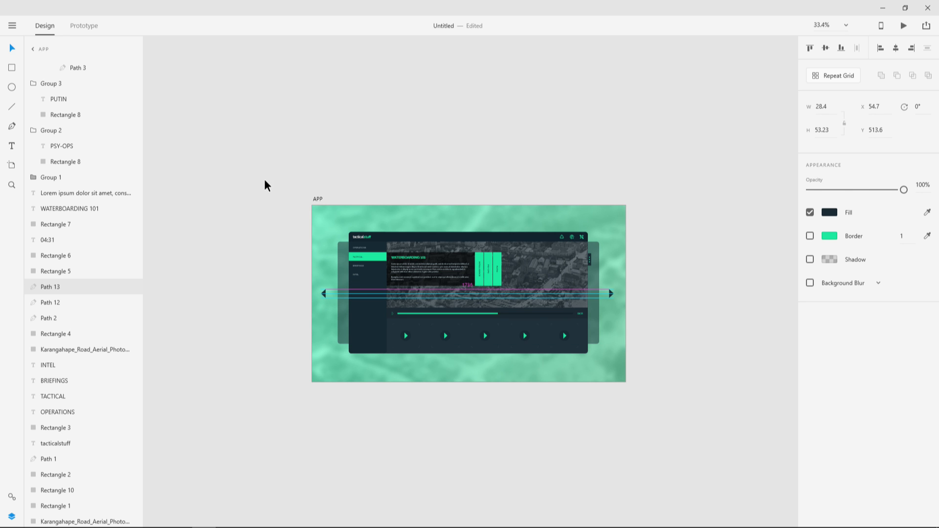
left_click(270, 200)
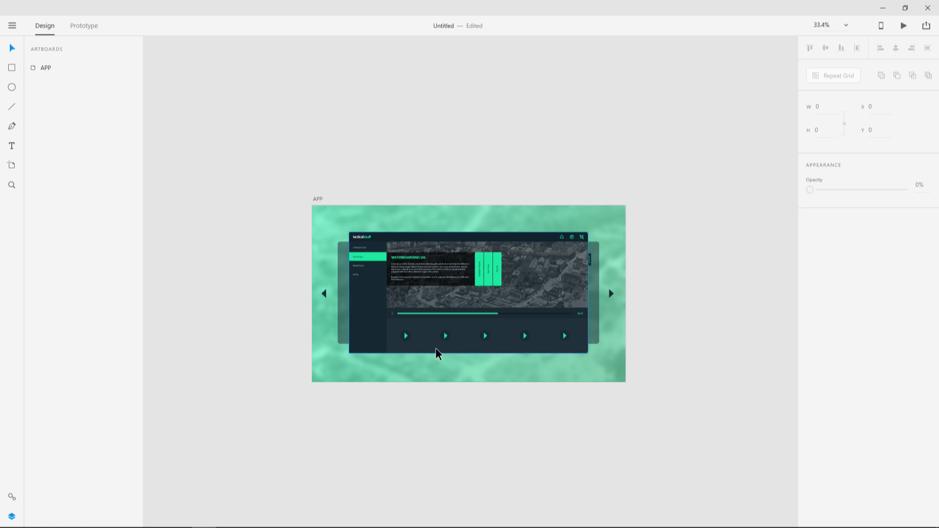
Enable the fill on the blurred 1920 × 1080 background layer and set it to a muted grey-blue (H 201, S 15, B 77).
scroll(429, 360, "up", 5)
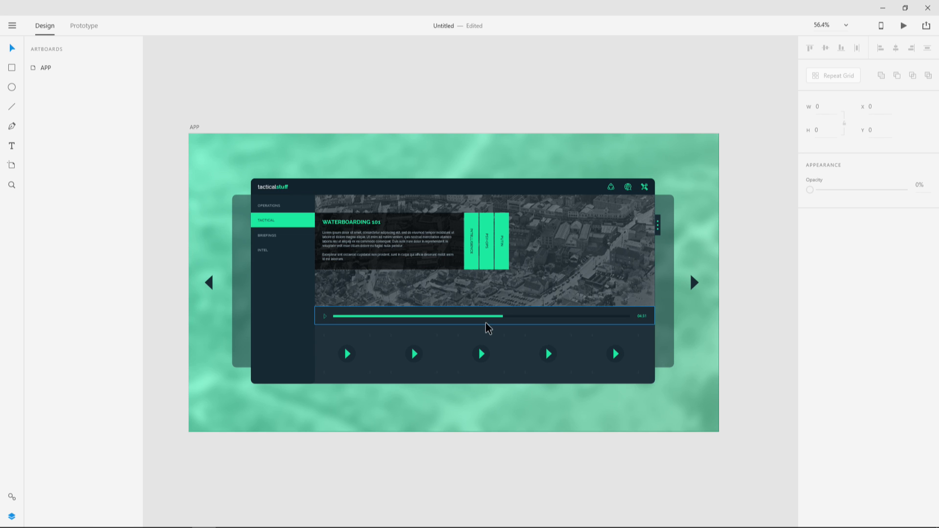
left_click(696, 184)
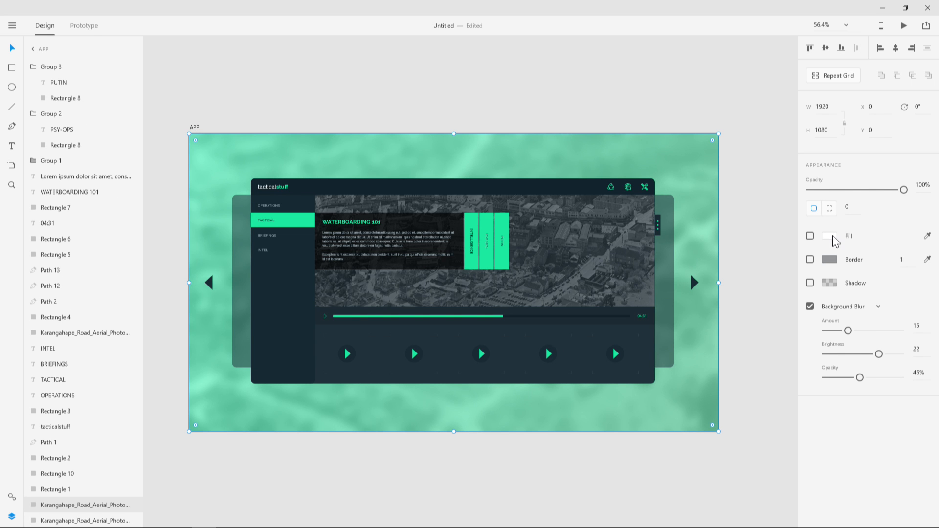
left_click(809, 236)
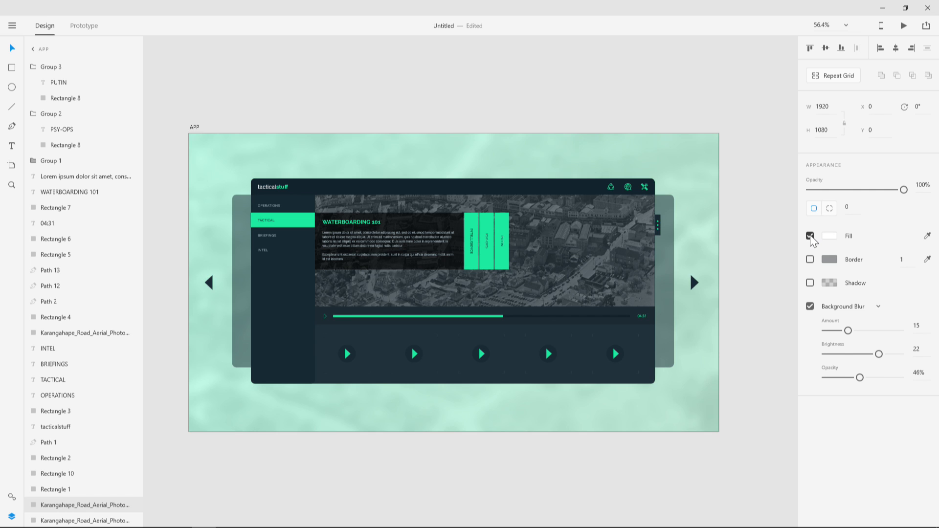
left_click(831, 237)
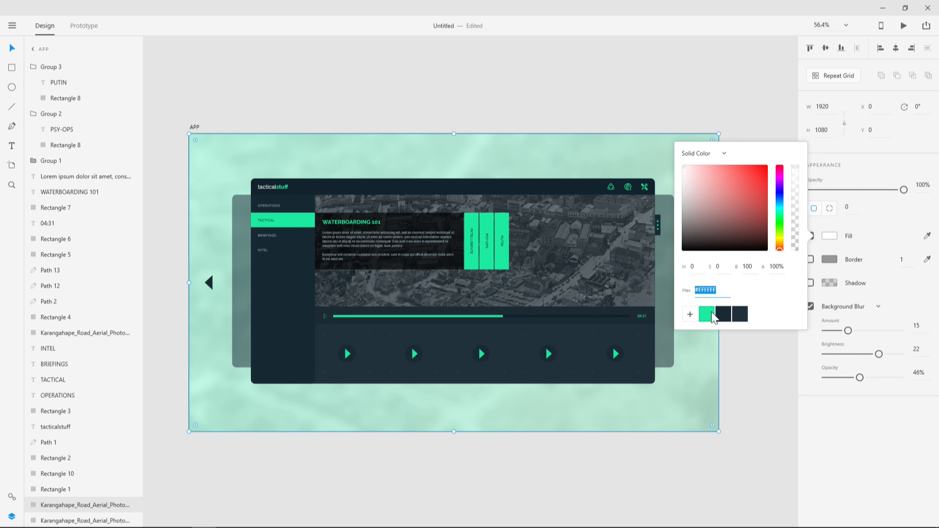
left_click(740, 315)
left_click_drag(714, 207, 695, 188)
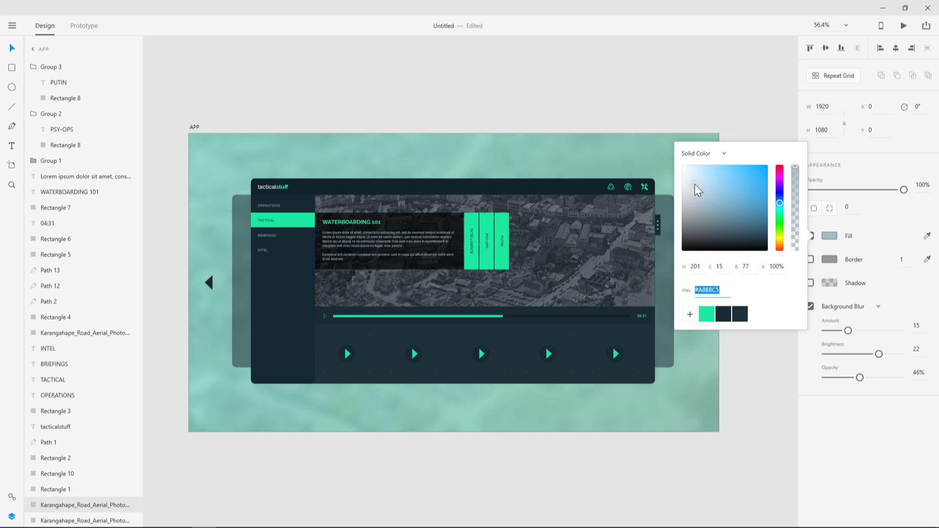
left_click(795, 454)
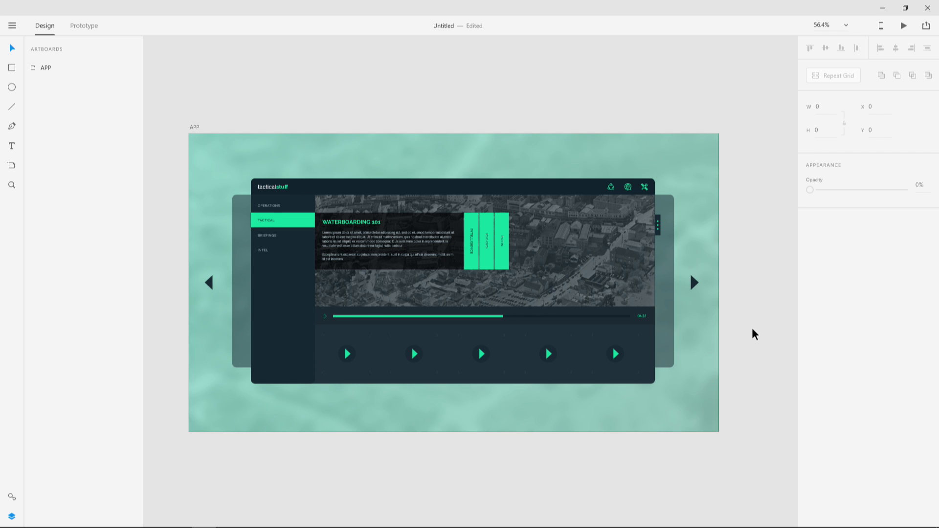
scroll(753, 333, "down", 3)
scroll(752, 331, "up", 3)
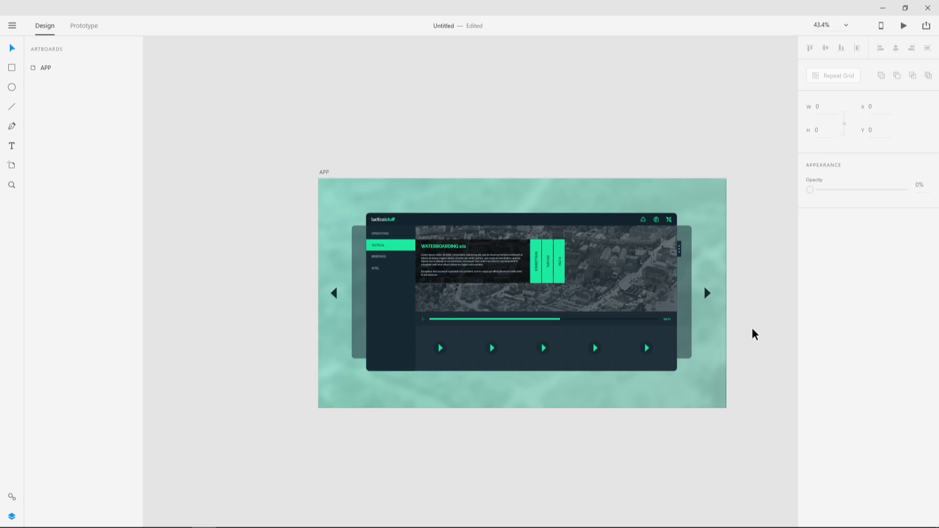
scroll(565, 319, "down", 2)
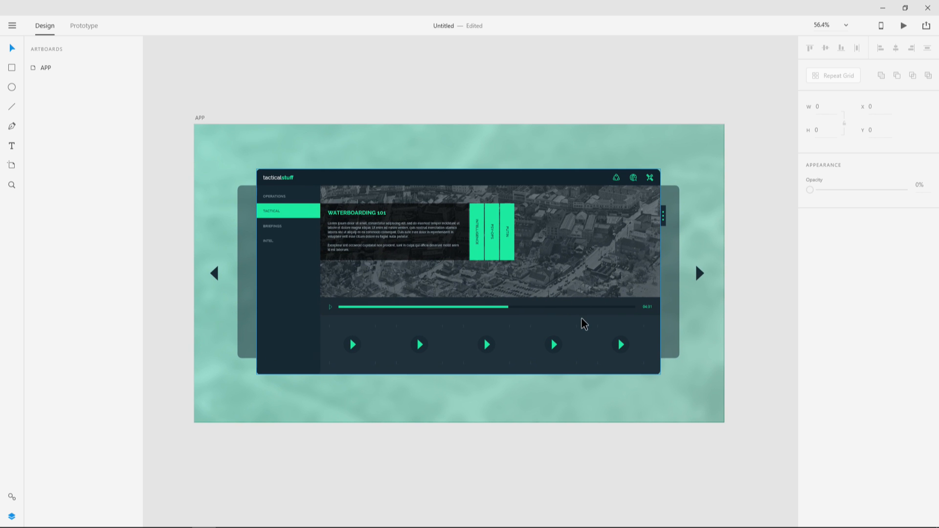